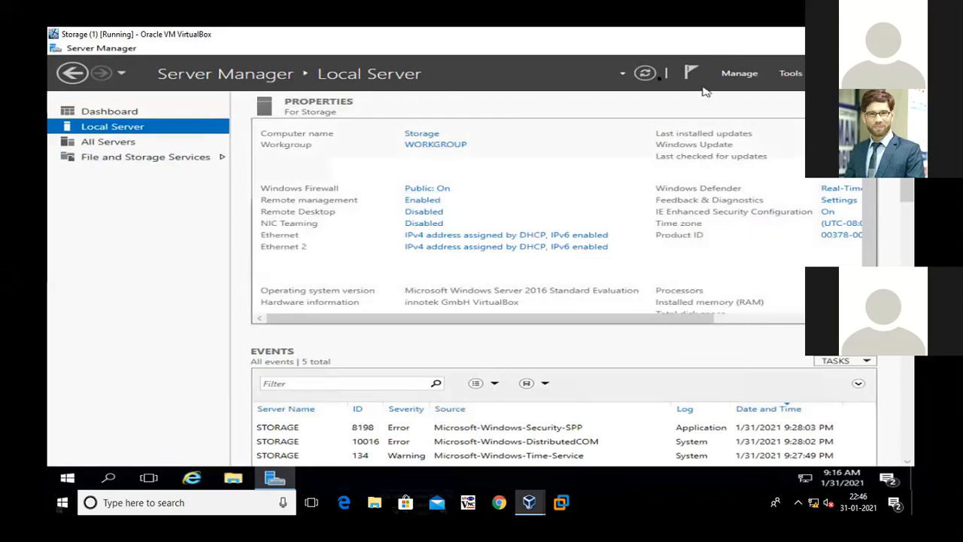
Turn off Windows Firewall for both the private and public networks from the local server's firewall property
{"action": "left_click", "coordinate": [645, 75]}
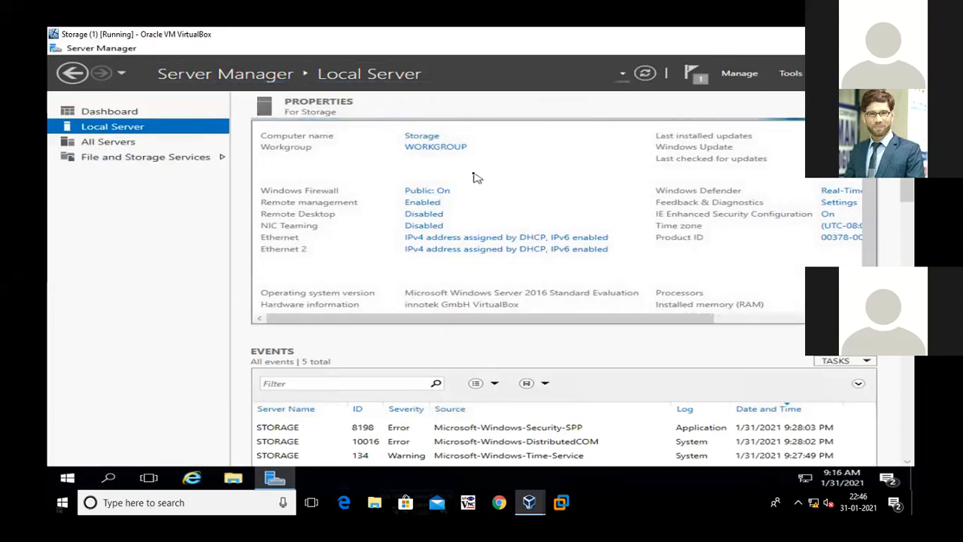
{"action": "left_click", "coordinate": [442, 193]}
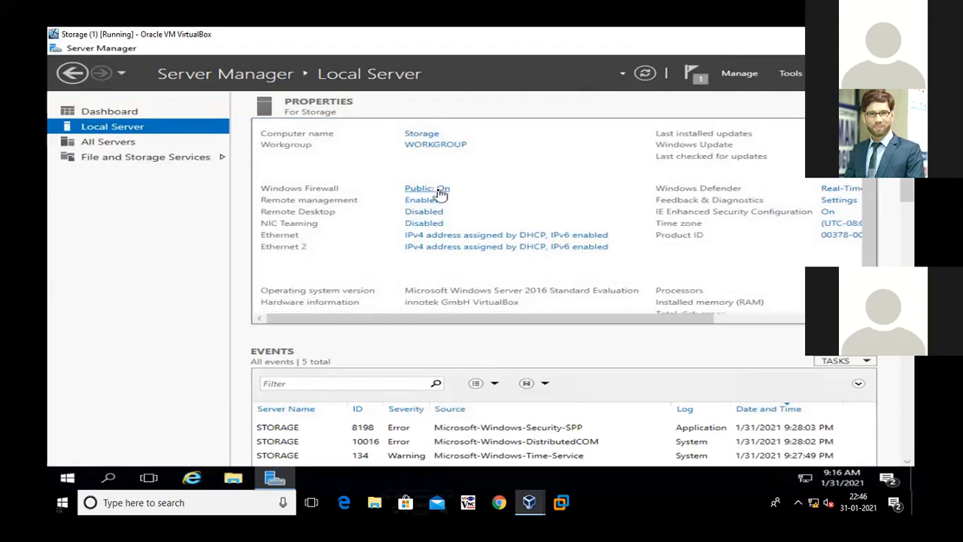
{"action": "left_click", "coordinate": [442, 191]}
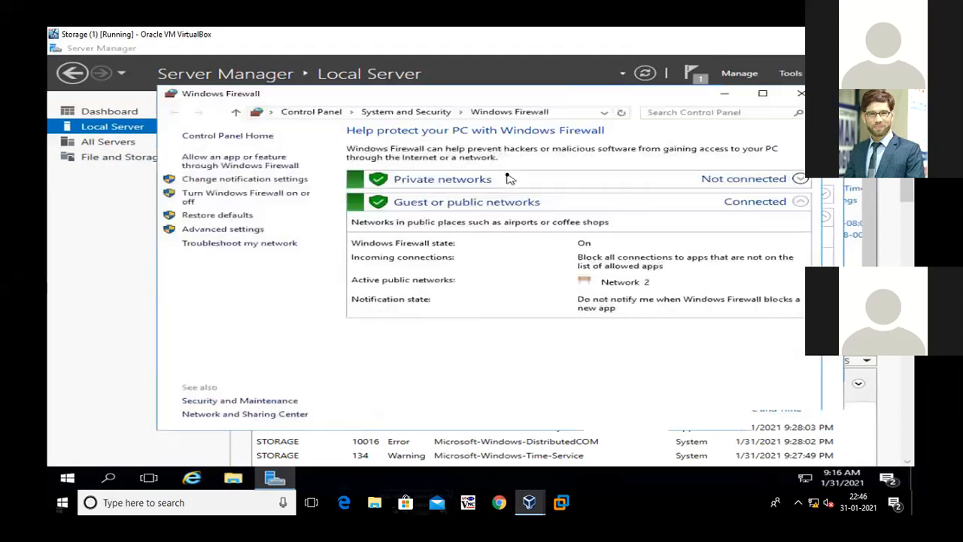
{"action": "left_click", "coordinate": [243, 199]}
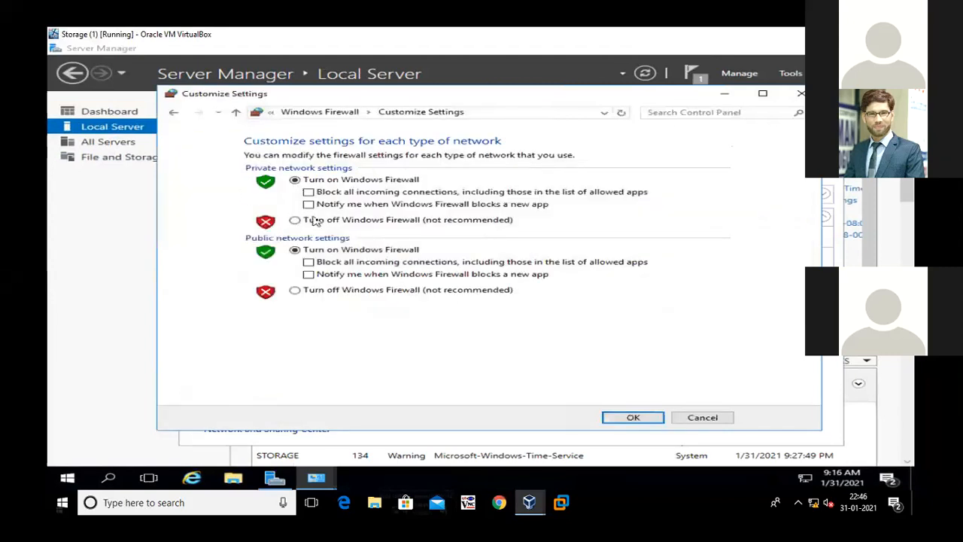
{"action": "left_click", "coordinate": [320, 290]}
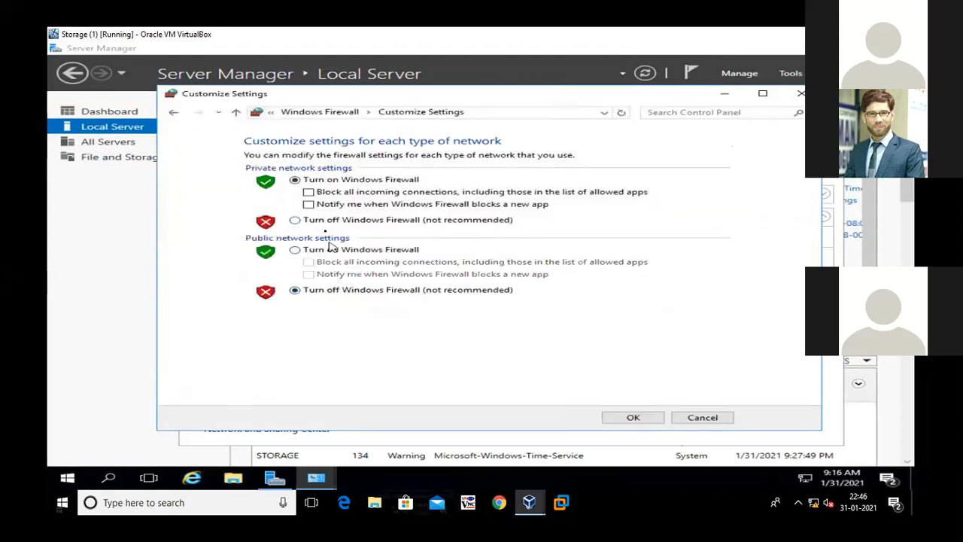
{"action": "left_click", "coordinate": [322, 221]}
{"action": "left_click", "coordinate": [637, 419]}
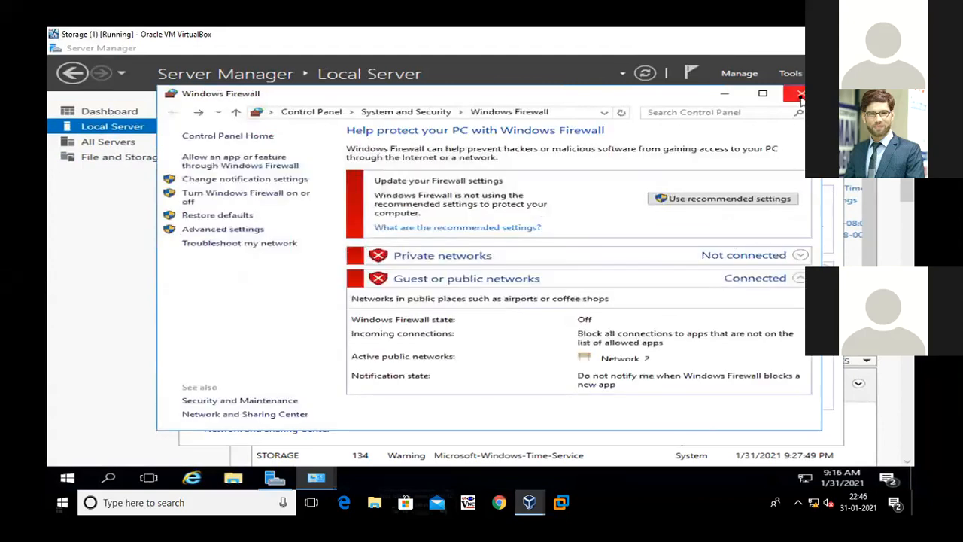
{"action": "left_click", "coordinate": [801, 94]}
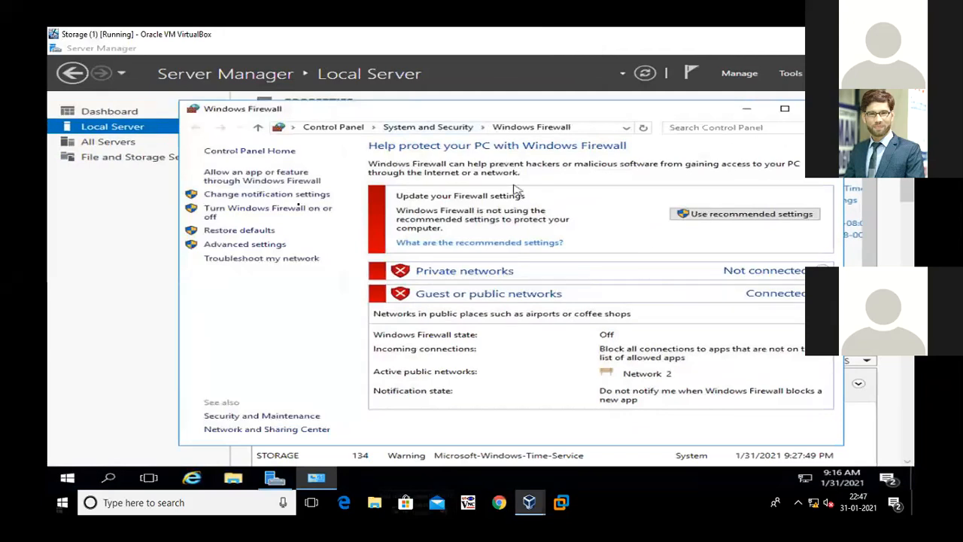
{"action": "left_click", "coordinate": [823, 108]}
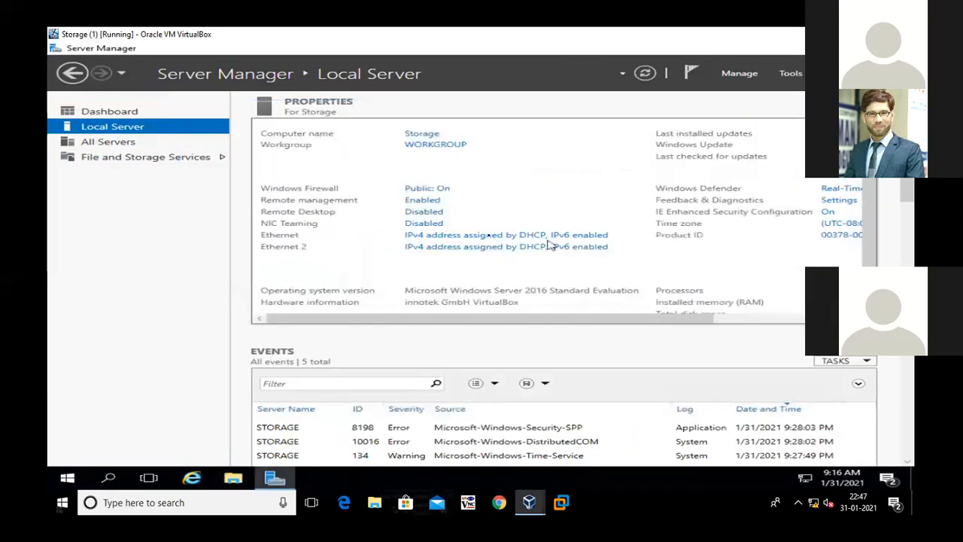
Open the Internet Protocol Version 4 (TCP/IPv4) properties of the Ethernet adapter
{"action": "left_click", "coordinate": [488, 234]}
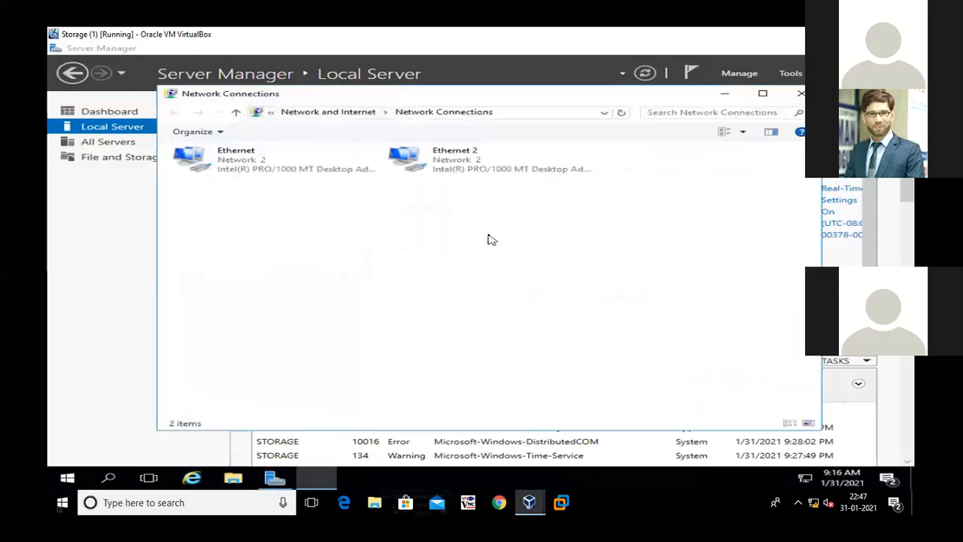
{"action": "left_click", "coordinate": [244, 167]}
{"action": "right_click", "coordinate": [243, 165]}
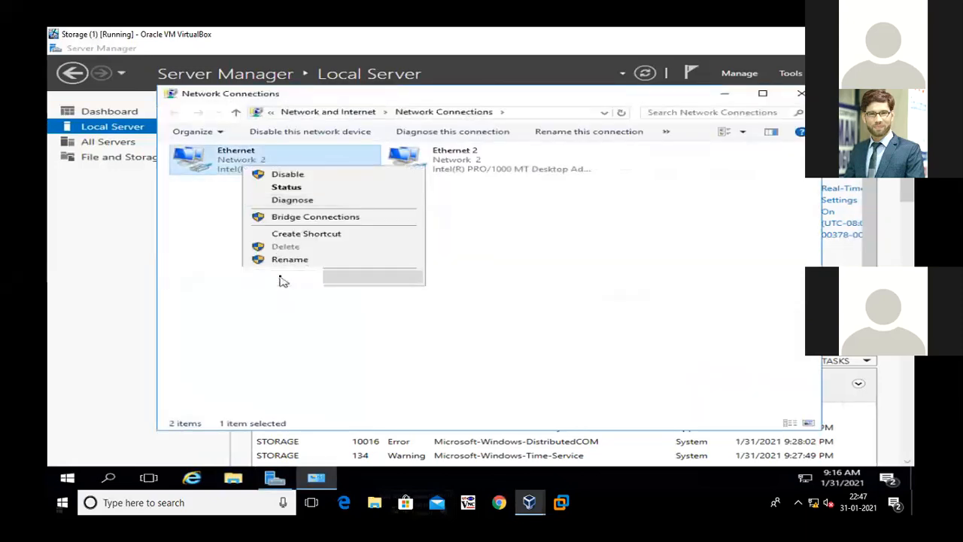
{"action": "left_click", "coordinate": [281, 277]}
{"action": "left_click", "coordinate": [368, 267]}
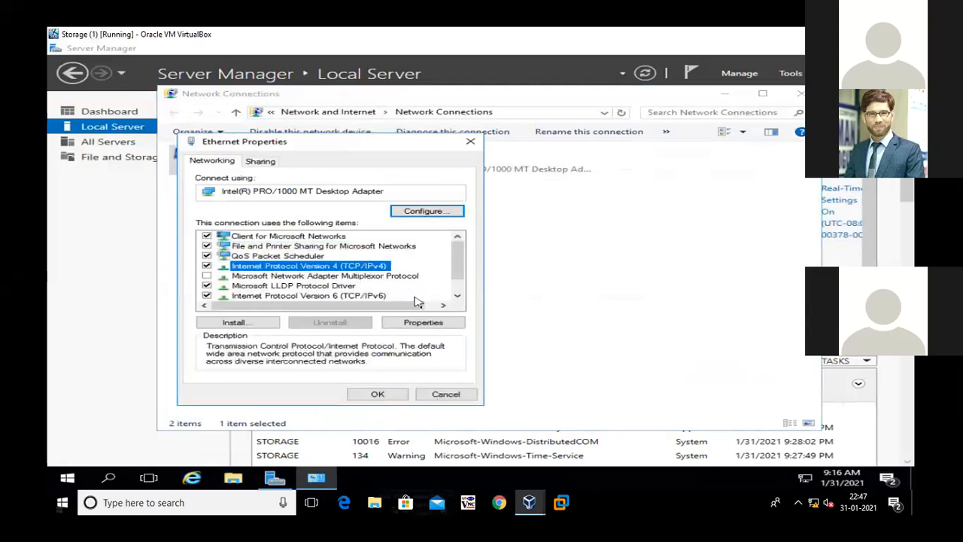
{"action": "left_click", "coordinate": [425, 322]}
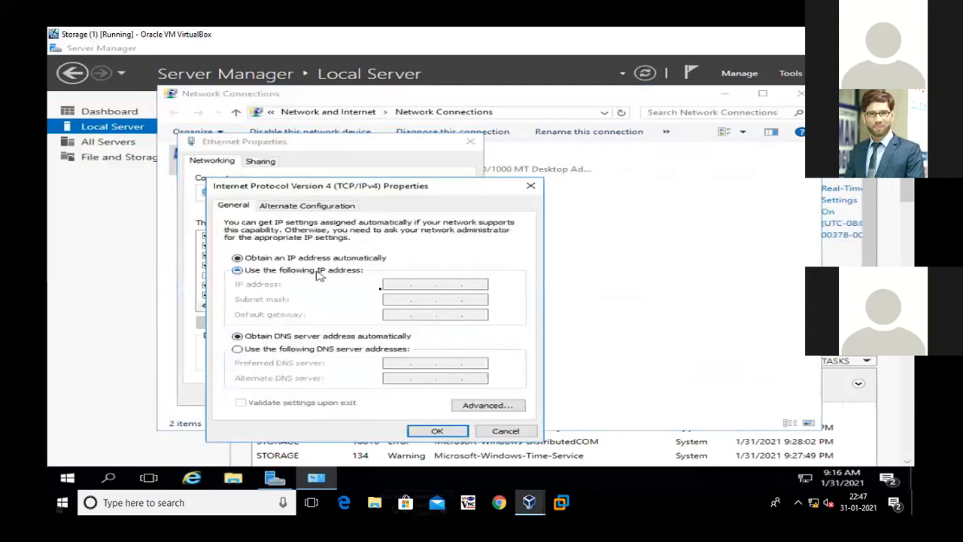
Give Ethernet the static IP 100.100.100.4, subnet mask 255.0.0.0, gateway 100.100.100.1 and a preferred DNS server, and refresh the connections list
{"action": "left_click", "coordinate": [298, 270]}
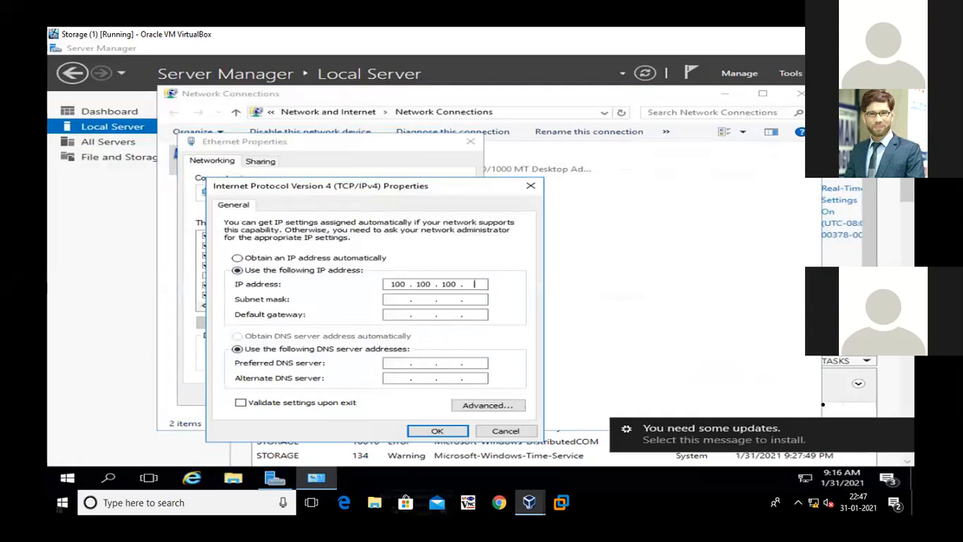
{"action": "key", "text": "Tab"}
{"action": "key", "text": "Tab"}
{"action": "key", "text": "Tab"}
{"action": "key", "text": "Tab"}
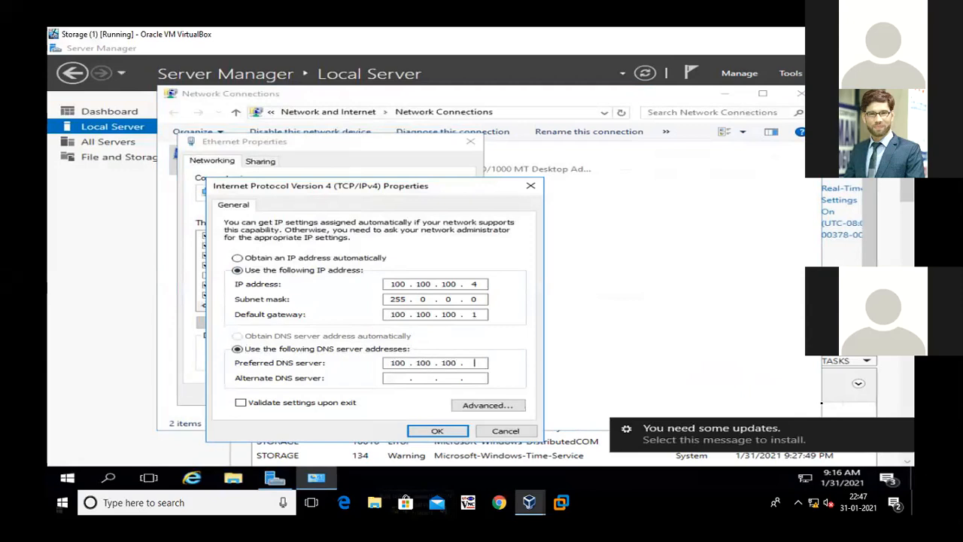
{"action": "key", "text": "Tab"}
{"action": "key", "text": "Tab"}
{"action": "key", "text": "Tab"}
{"action": "key", "text": "Return"}
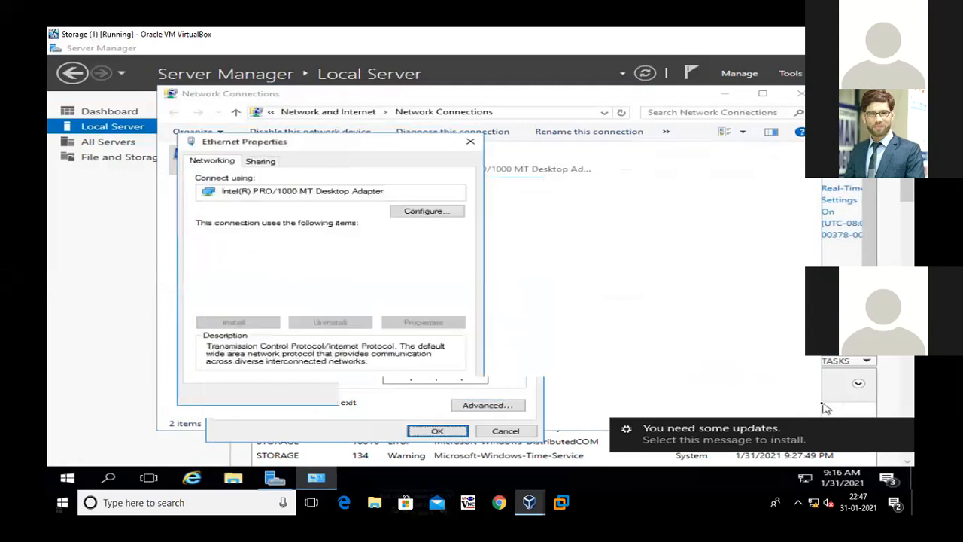
{"action": "key", "text": "Return"}
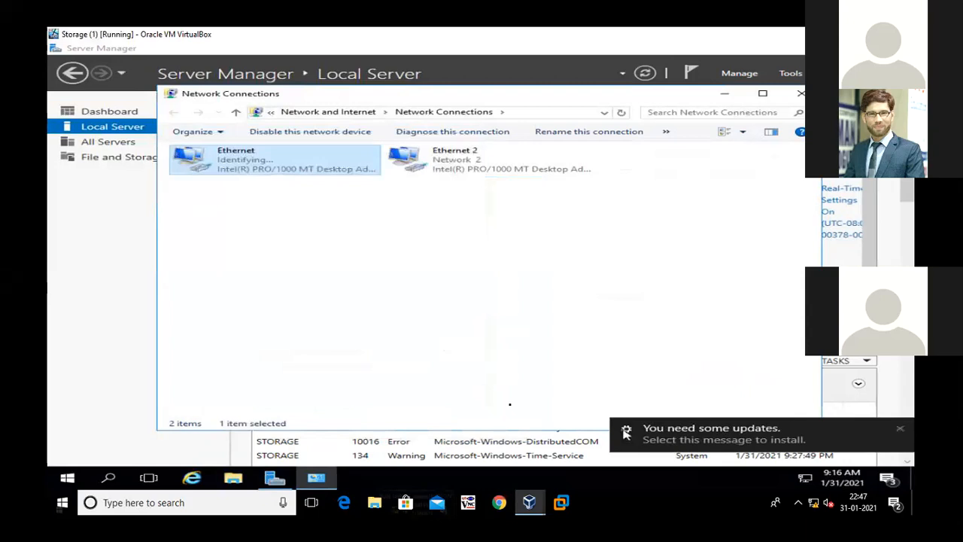
{"action": "left_click", "coordinate": [385, 261]}
{"action": "right_click", "coordinate": [369, 245]}
{"action": "left_click", "coordinate": [421, 289]}
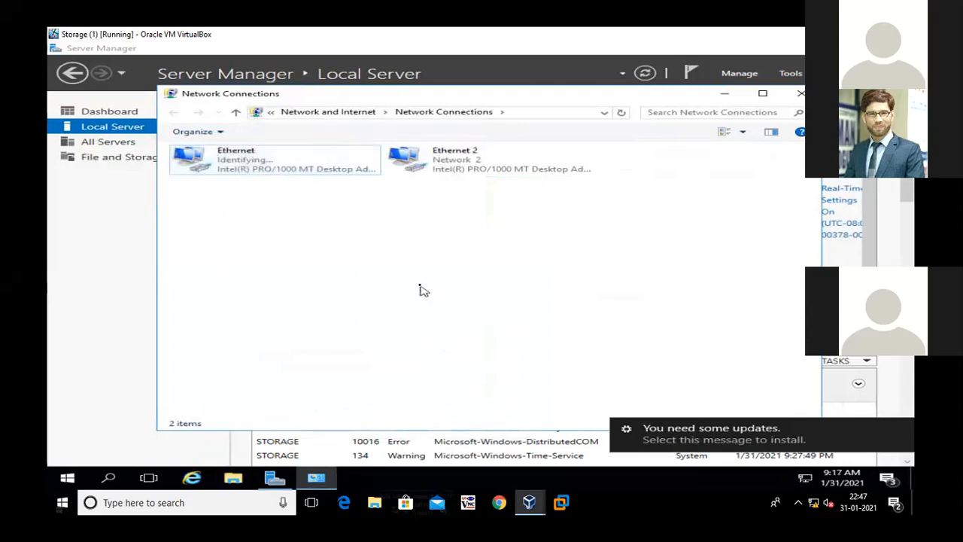
Open the Internet Protocol Version 4 (TCP/IPv4) properties of the Ethernet 2 adapter
{"action": "right_click", "coordinate": [443, 160]}
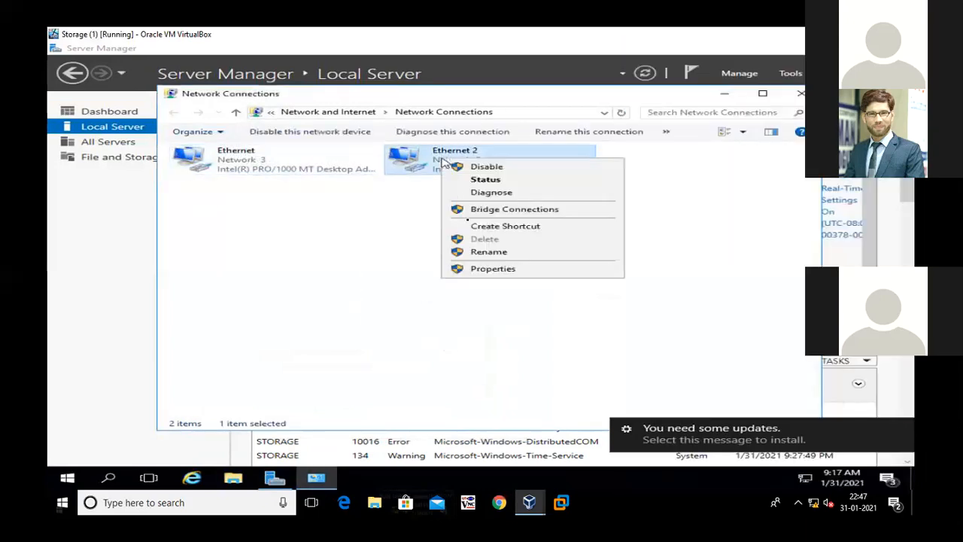
{"action": "left_click", "coordinate": [486, 270]}
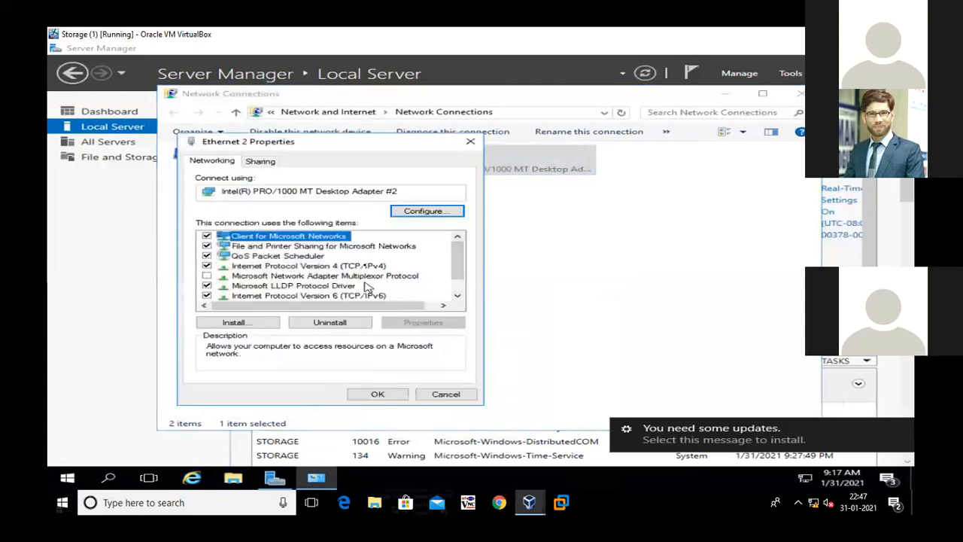
{"action": "left_click", "coordinate": [369, 266]}
{"action": "left_click", "coordinate": [428, 322]}
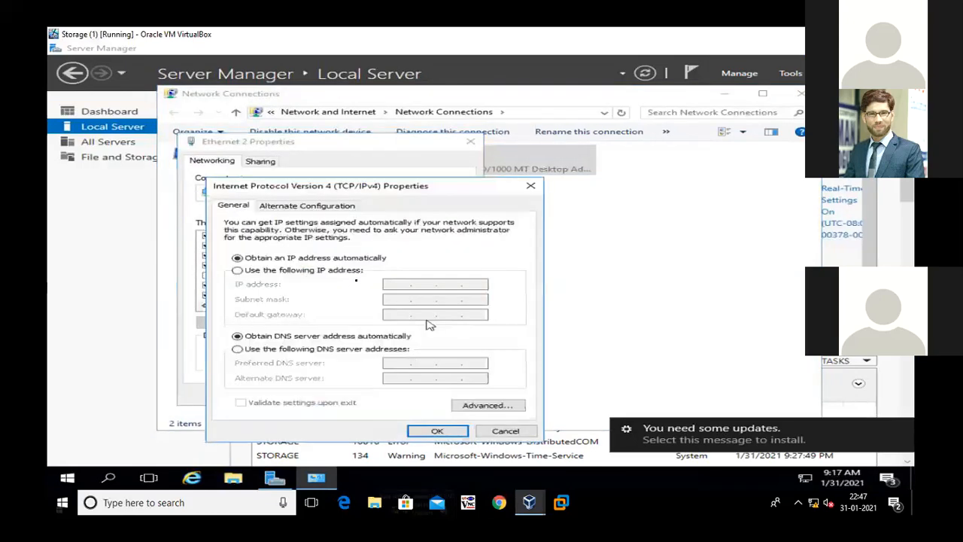
Assign Ethernet 2 the static IP 192.168.1.3 with subnet mask 255.255.255.0 and refresh the connections list
{"action": "left_click", "coordinate": [348, 271]}
{"action": "left_click", "coordinate": [398, 284]}
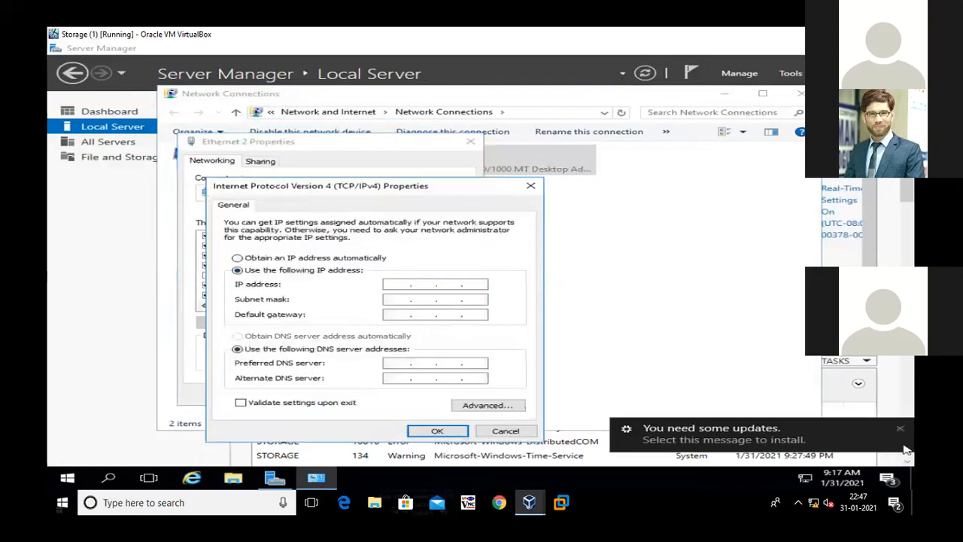
{"action": "type", "text": "100 . 100 . 1"}
{"action": "key", "text": "BackSpace"}
{"action": "key", "text": "BackSpace"}
{"action": "key", "text": "BackSpace"}
{"action": "key", "text": "BackSpace"}
{"action": "key", "text": "BackSpace"}
{"action": "key", "text": "BackSpace"}
{"action": "type", "text": "192"}
{"action": "left_click", "coordinate": [404, 297]}
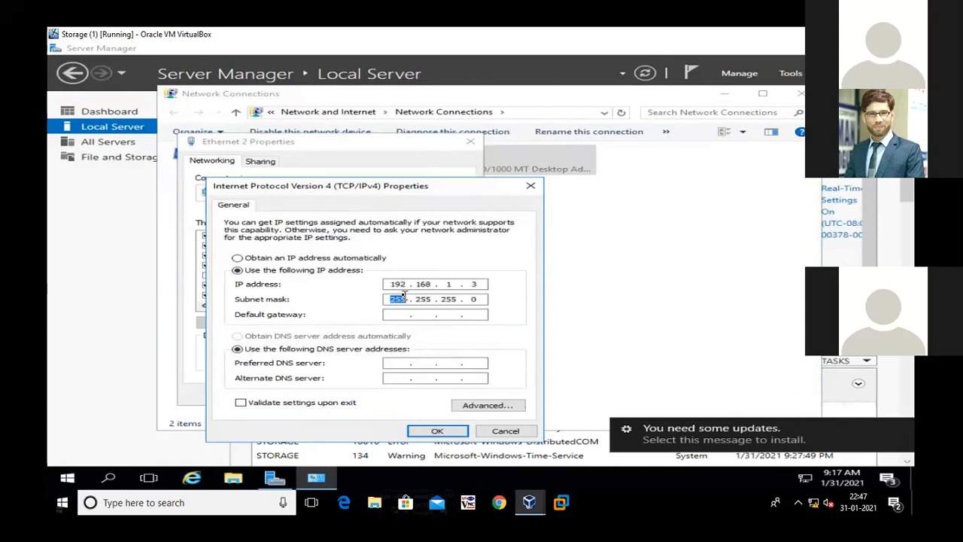
{"action": "left_click", "coordinate": [452, 430]}
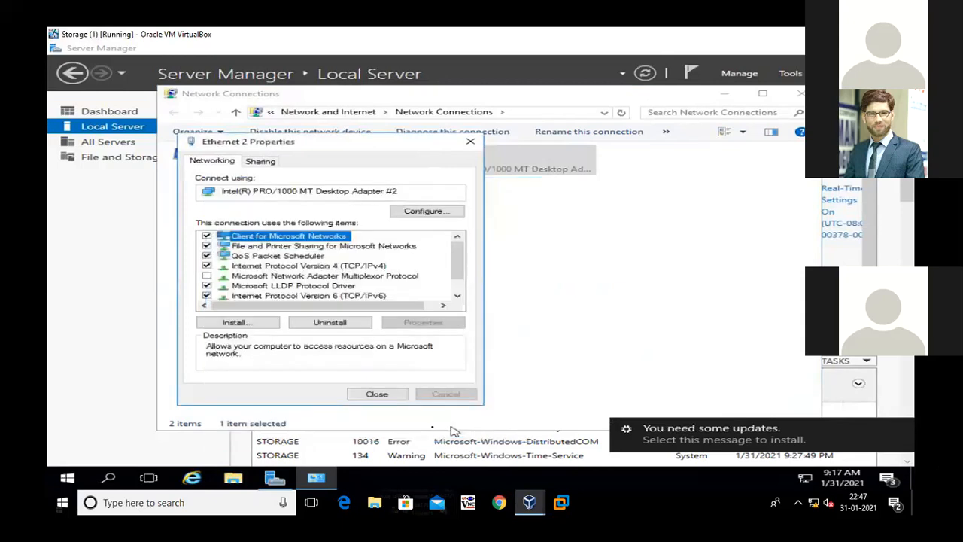
{"action": "left_click", "coordinate": [376, 395]}
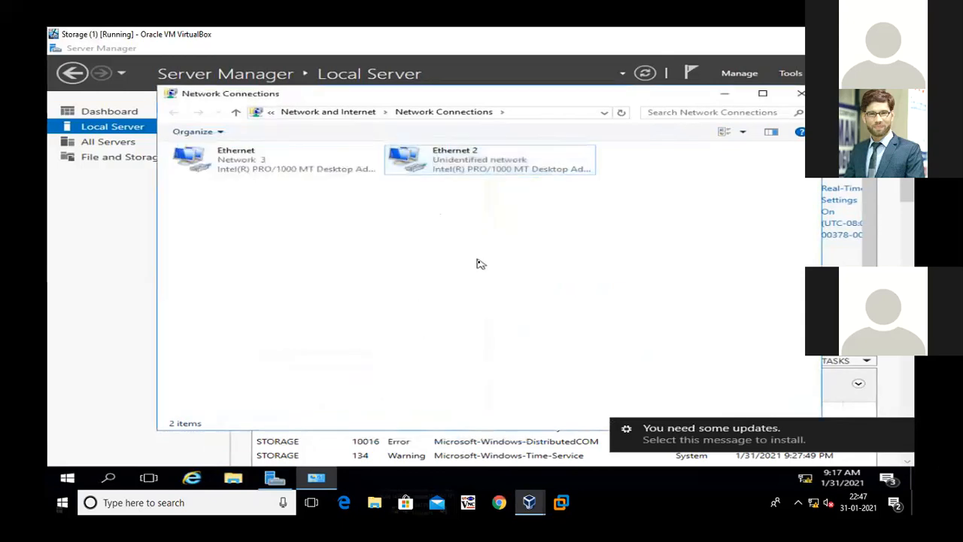
{"action": "right_click", "coordinate": [471, 215]}
{"action": "left_click", "coordinate": [506, 260]}
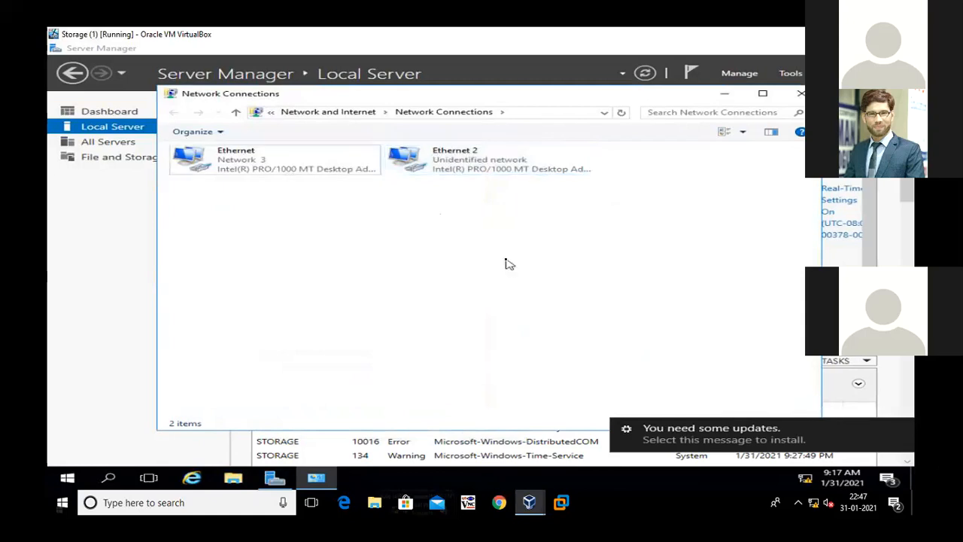
Close Network Connections, dismiss the update notification and refresh the local server properties
{"action": "left_click", "coordinate": [800, 94]}
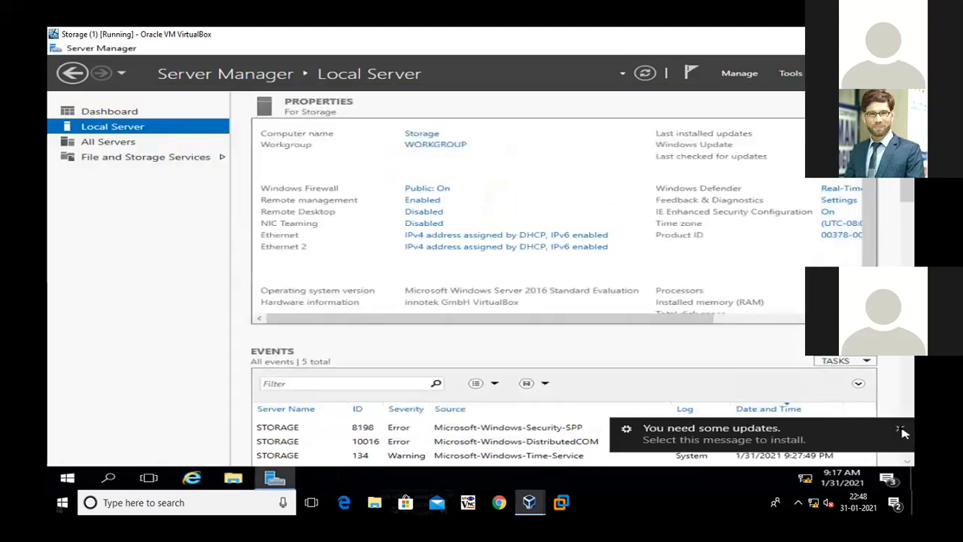
{"action": "left_click", "coordinate": [902, 430]}
{"action": "left_click", "coordinate": [645, 73]}
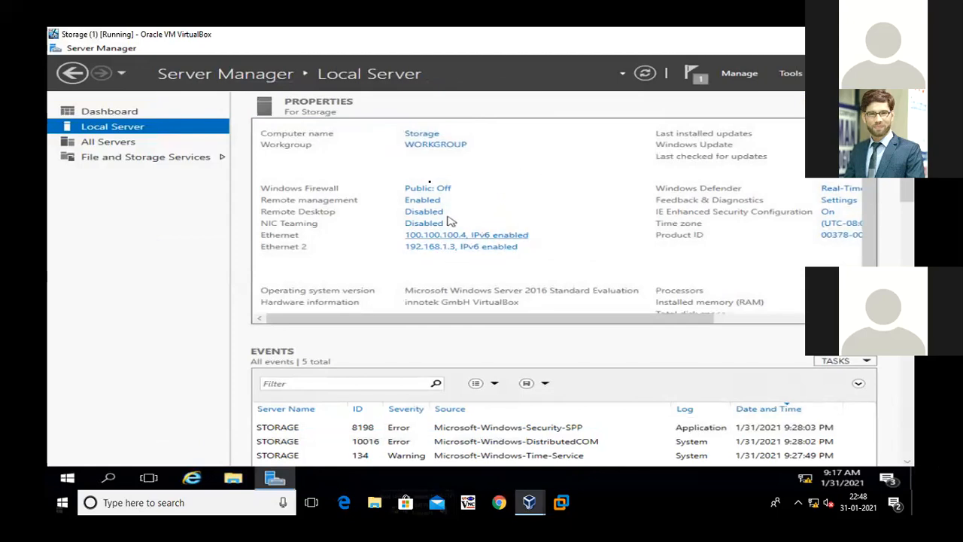
Change the server's membership from the workgroup to the domain malik.com
{"action": "left_click", "coordinate": [444, 144]}
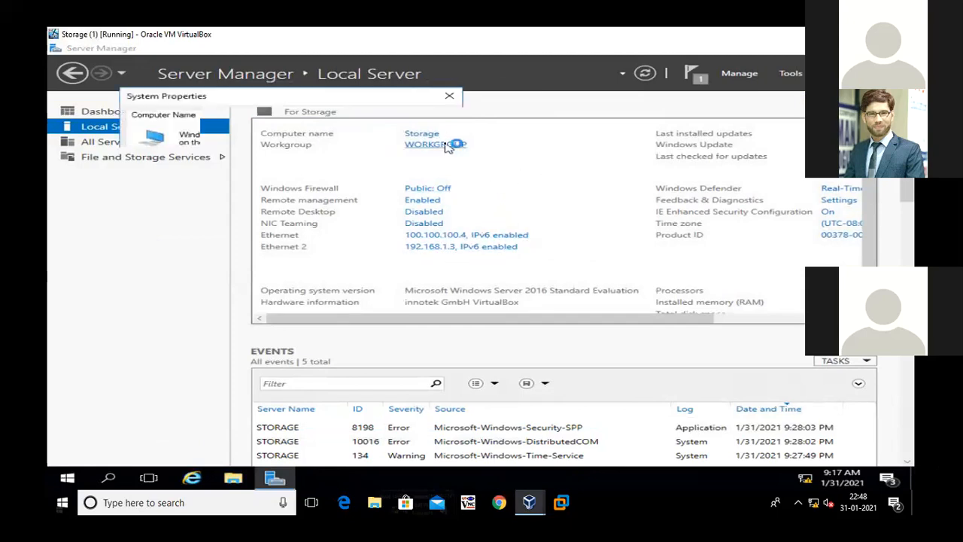
{"action": "left_click", "coordinate": [419, 232]}
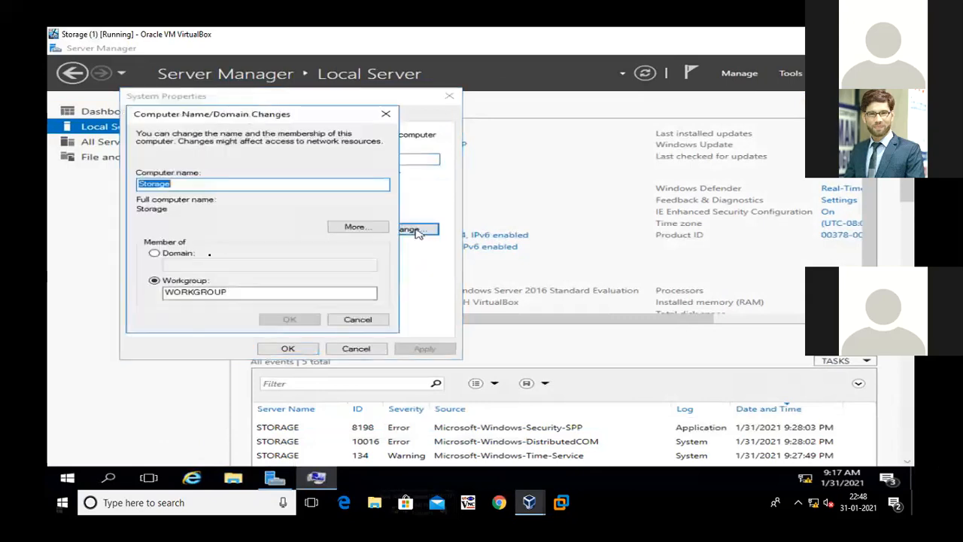
{"action": "left_click", "coordinate": [184, 254]}
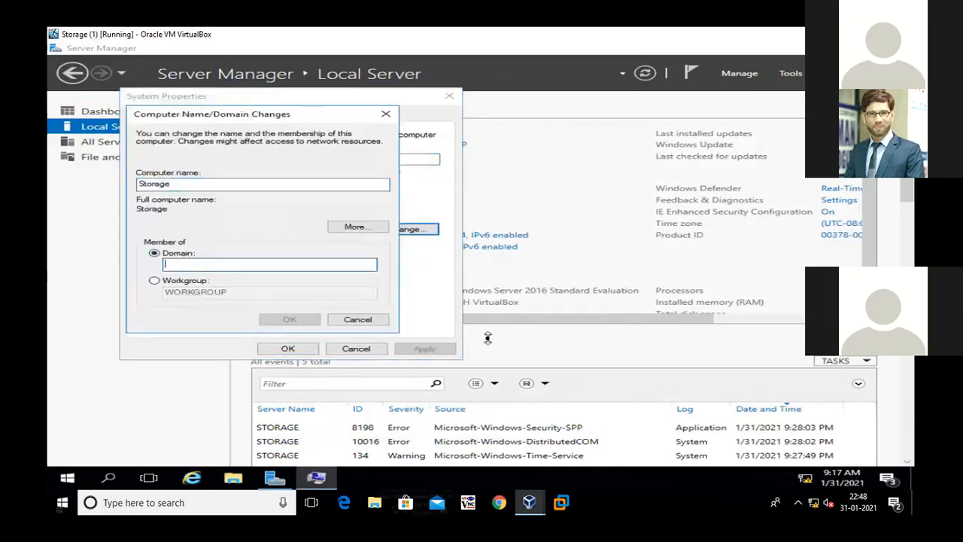
{"action": "type", "text": "malik.com"}
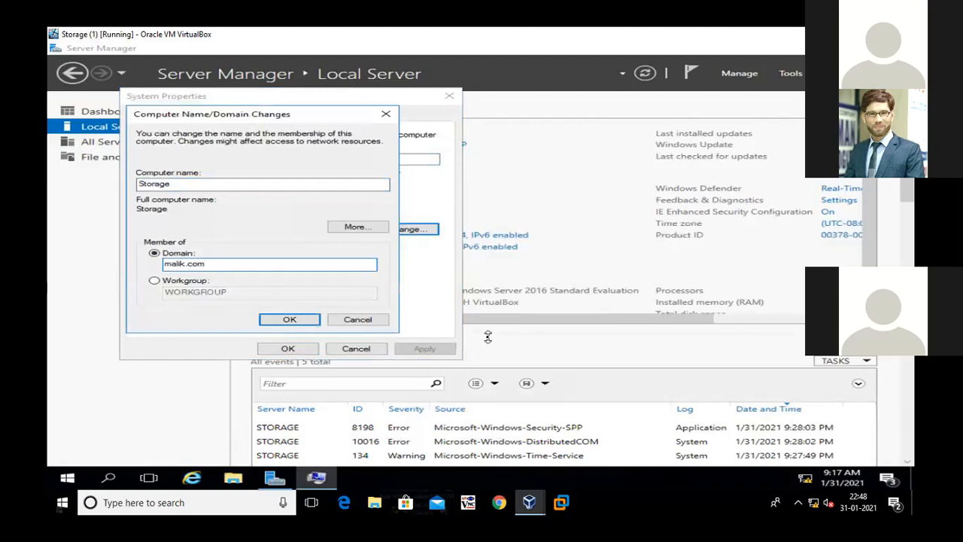
{"action": "key", "text": "Return"}
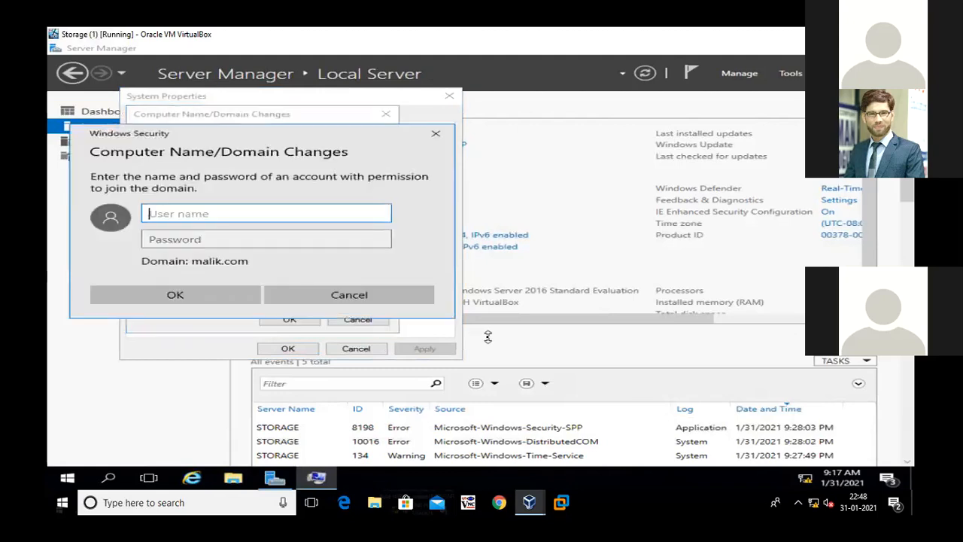
Authorize the domain join with the user name administrator and the account password
{"action": "type", "text": "administrator"}
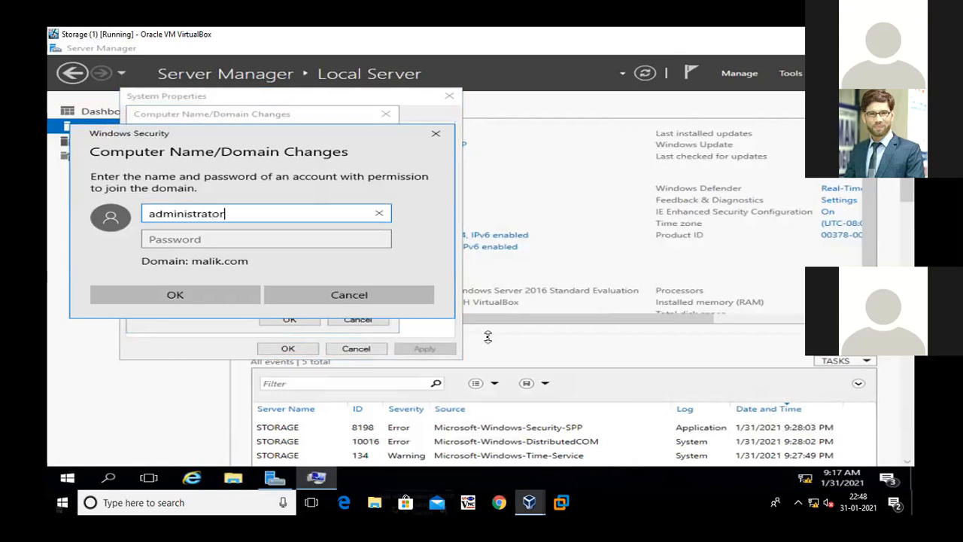
{"action": "key", "text": "Tab"}
{"action": "type", "text": "••"}
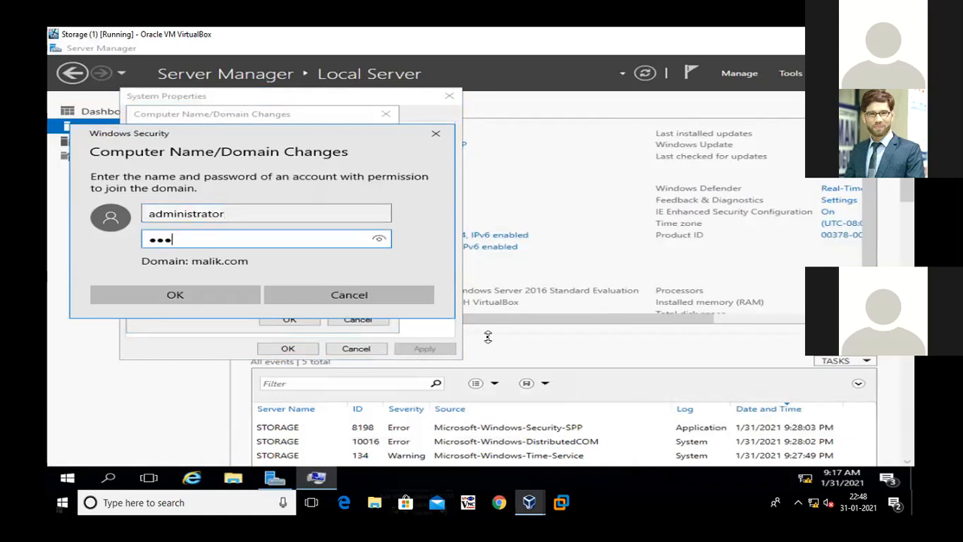
{"action": "key", "text": "Return"}
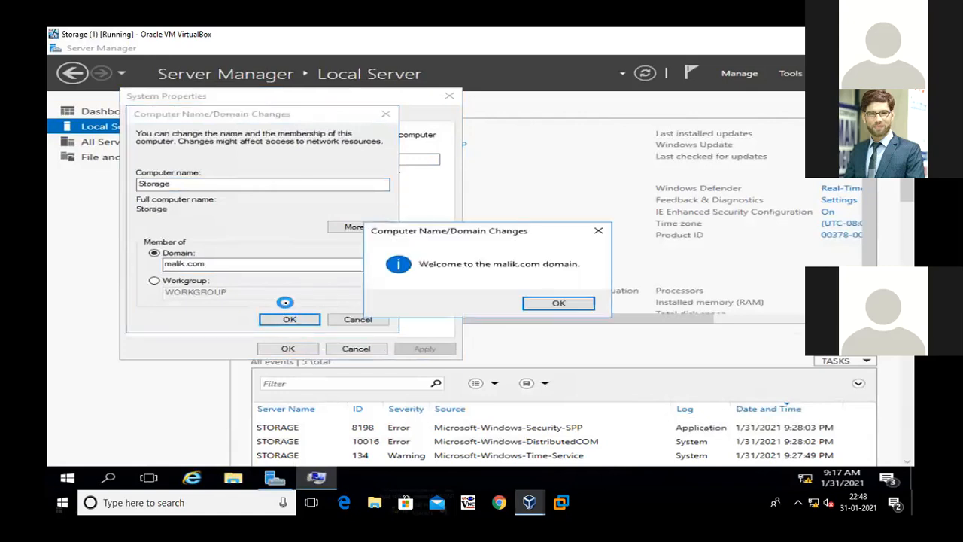
Acknowledge the malik.com domain welcome, close System Properties and restart the Storage server immediately
{"action": "left_click", "coordinate": [579, 303]}
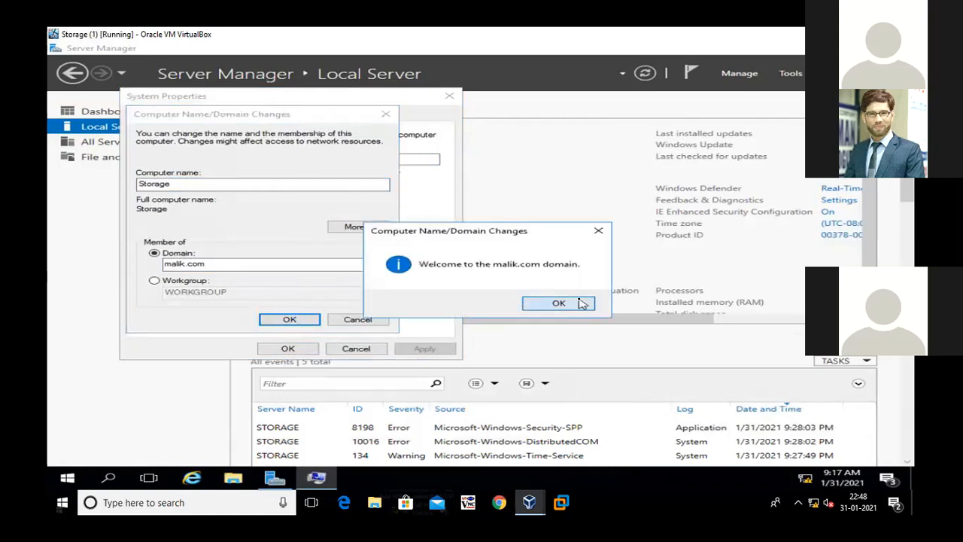
{"action": "left_click", "coordinate": [578, 277]}
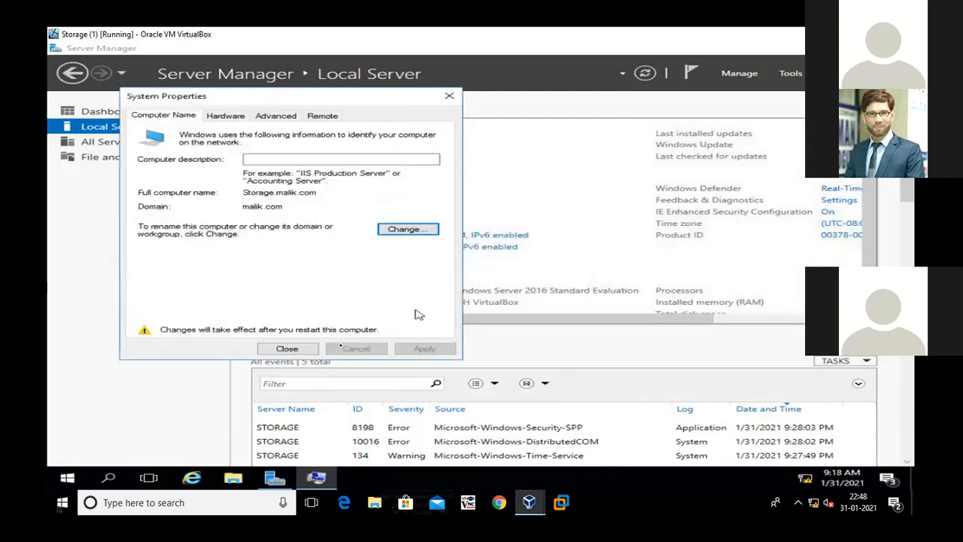
{"action": "left_click", "coordinate": [293, 349]}
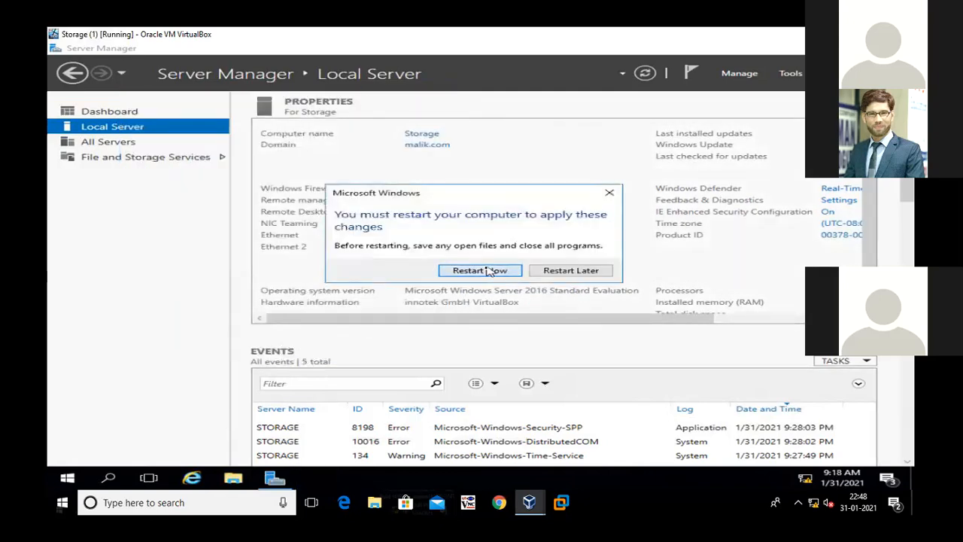
{"action": "left_click", "coordinate": [489, 269]}
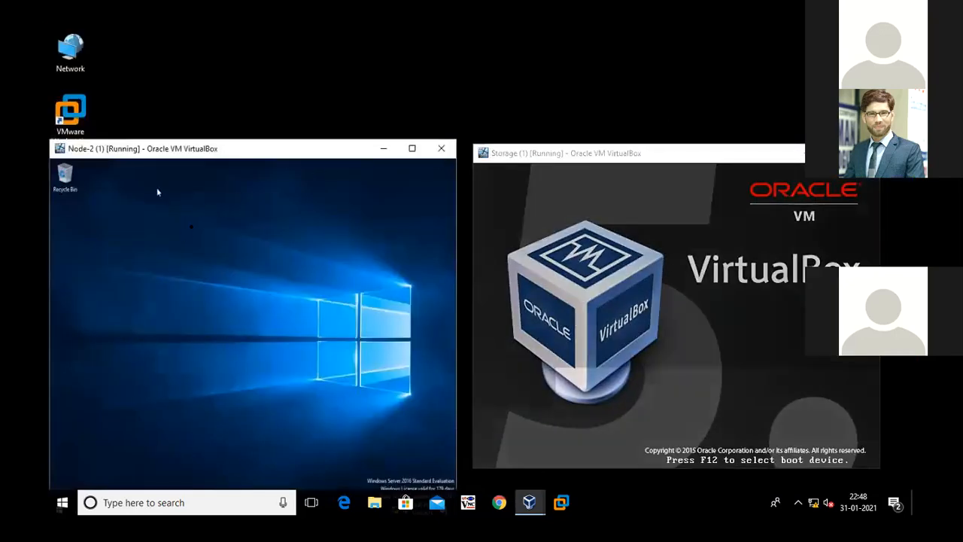
Switch to the Node-1 virtual machine, refresh its local server properties and restore its window to normal size
{"action": "left_click", "coordinate": [531, 502]}
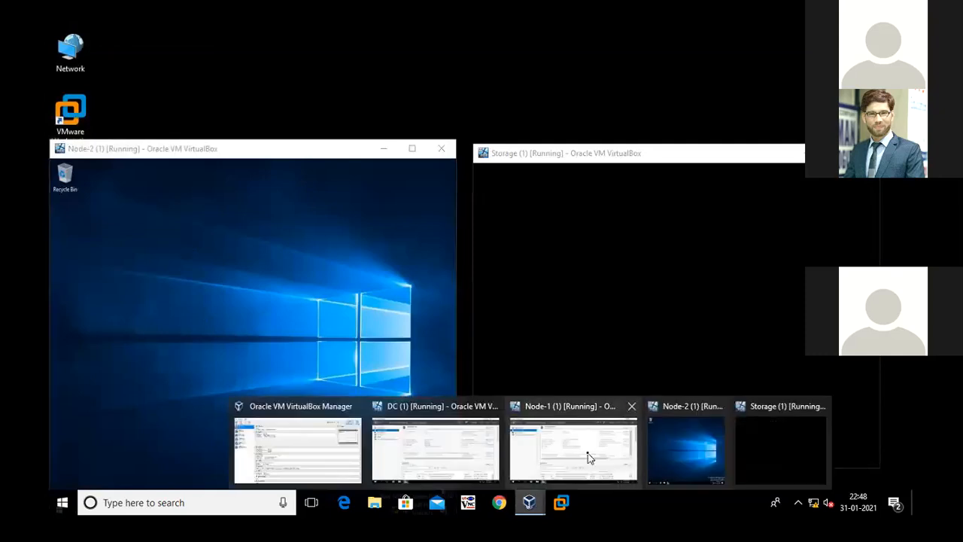
{"action": "left_click", "coordinate": [587, 456]}
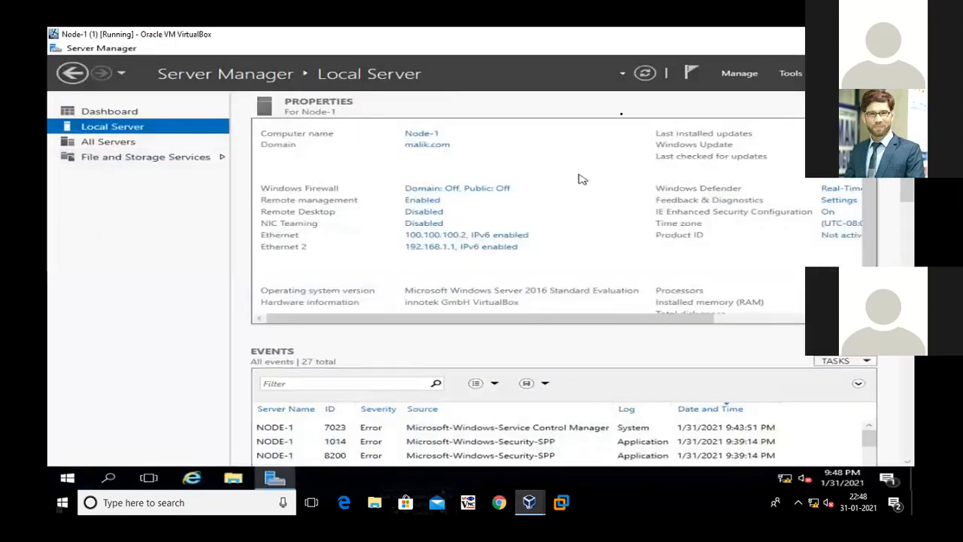
{"action": "left_click", "coordinate": [645, 73]}
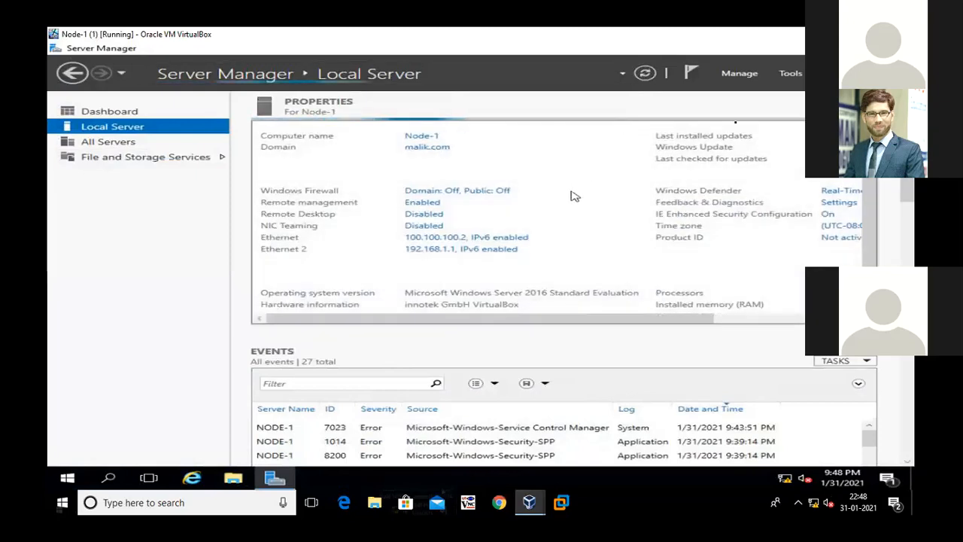
{"action": "left_click", "coordinate": [870, 34]}
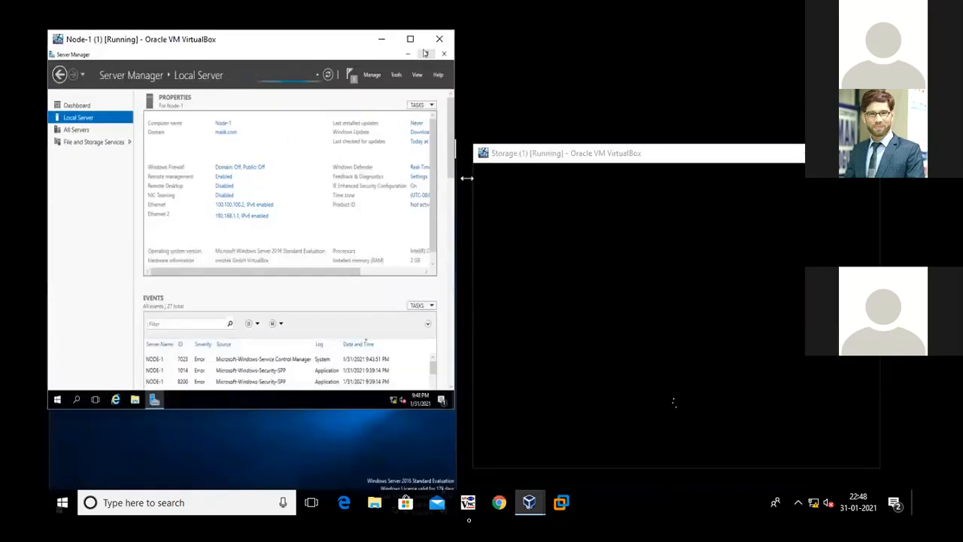
Switch to the DC virtual machine, refresh its local server properties and restore its window to normal size
{"action": "mouse_move", "coordinate": [535, 508]}
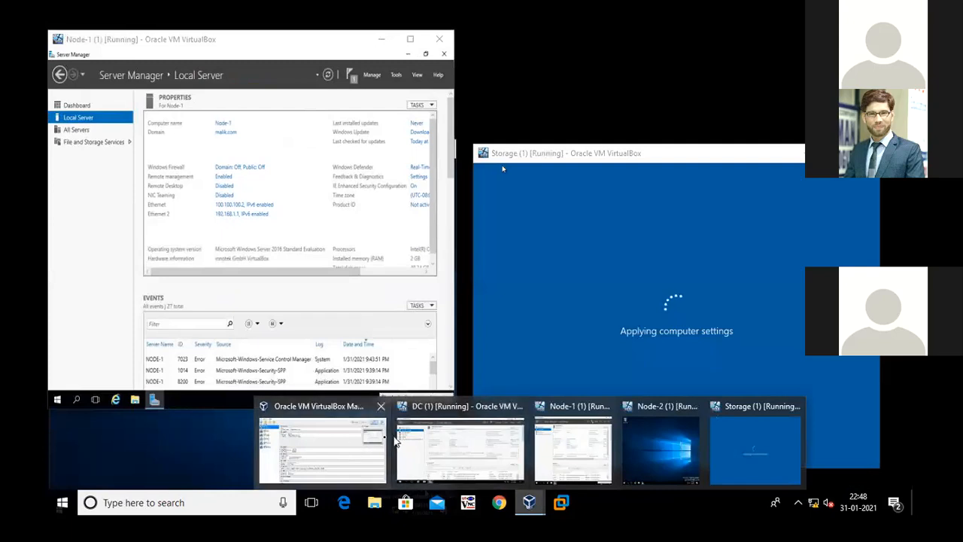
{"action": "left_click", "coordinate": [477, 432]}
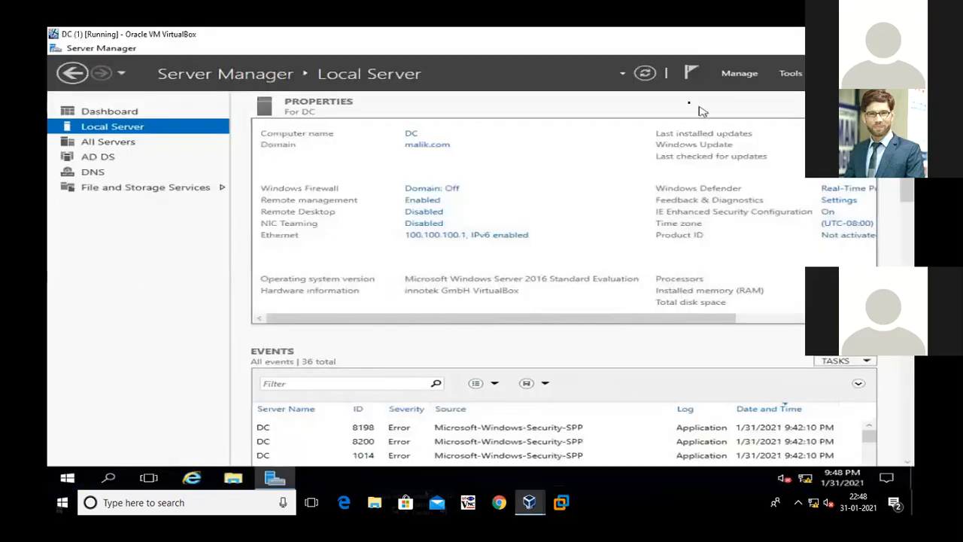
{"action": "left_click", "coordinate": [645, 74]}
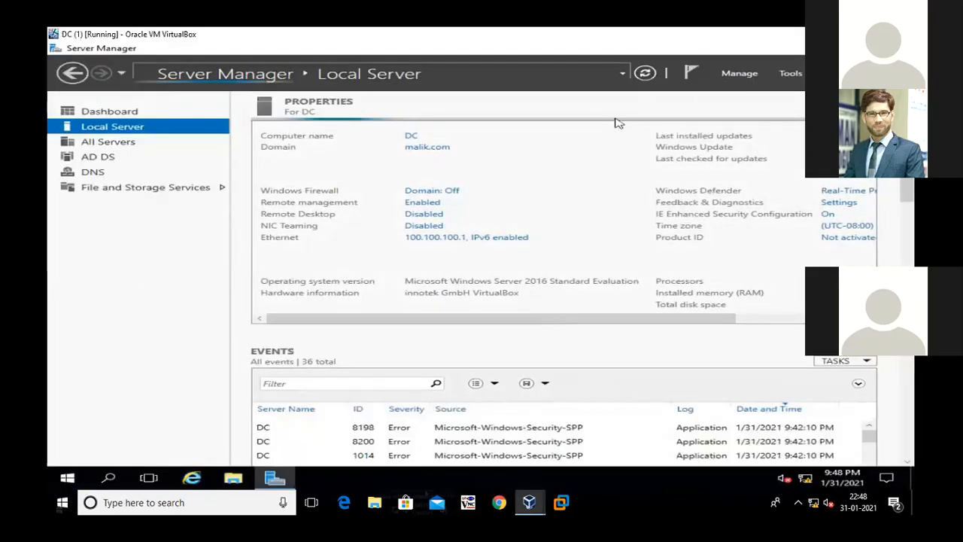
{"action": "left_click", "coordinate": [870, 34]}
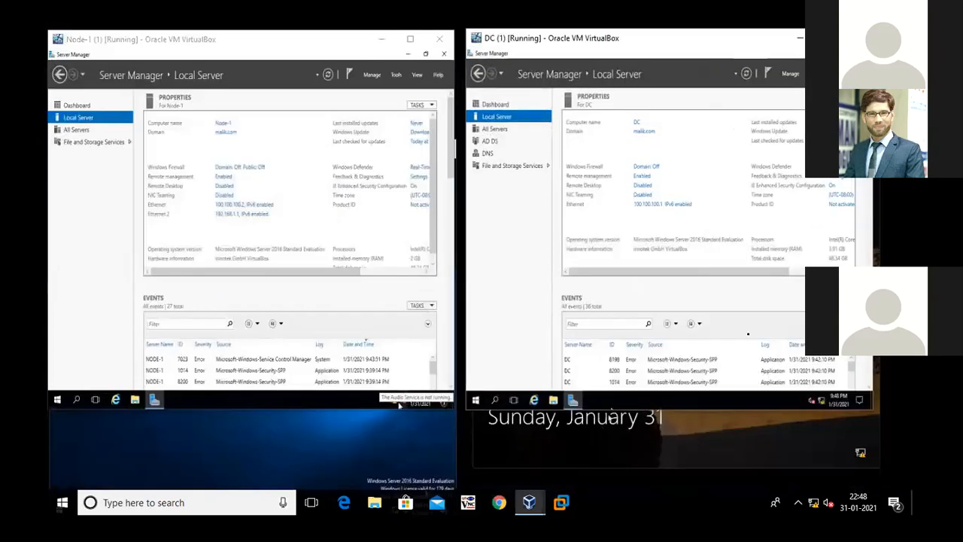
Bring the Storage virtual machine forward, maximize it and unlock its lock screen to reach the sign-in screen
{"action": "left_click", "coordinate": [705, 429]}
{"action": "left_click_drag", "start_coordinate": [610, 164], "coordinate": [616, 182]}
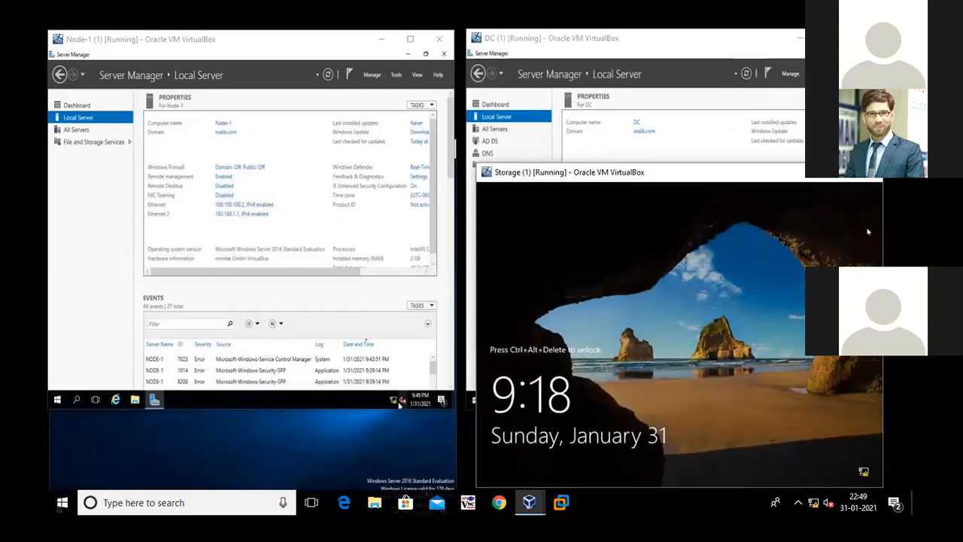
{"action": "left_click", "coordinate": [836, 172]}
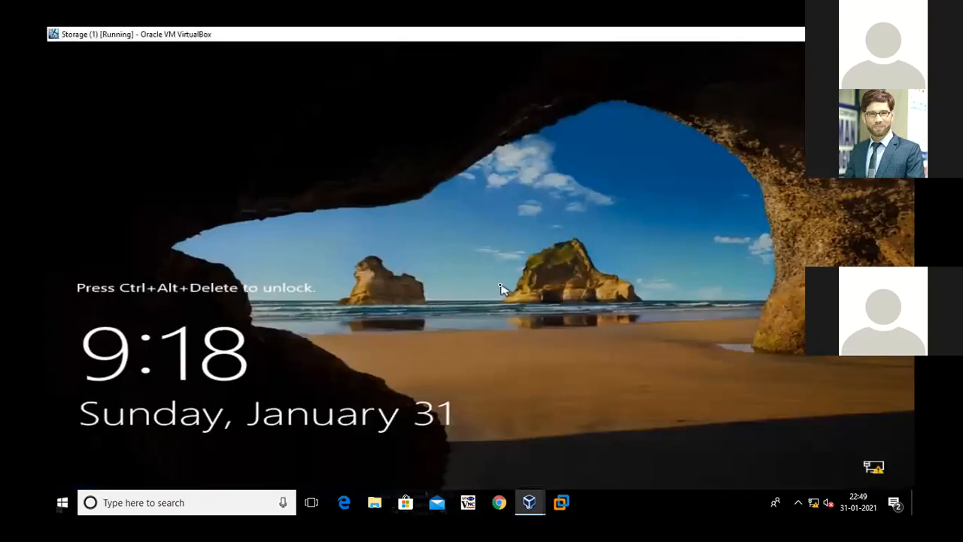
{"action": "key", "text": "ctrl+alt+Delete"}
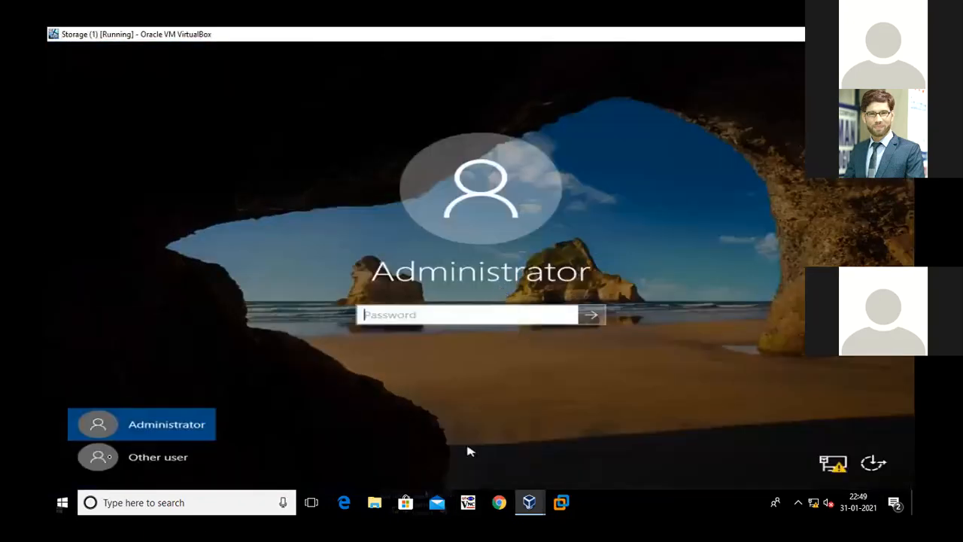
Sign in to Storage as another user with the malik.com domain administrator account and its password
{"action": "left_click", "coordinate": [110, 460]}
{"action": "type", "text": "adminmis"}
{"action": "key", "text": "BackSpace"}
{"action": "key", "text": "BackSpace"}
{"action": "key", "text": "BackSpace"}
{"action": "key", "text": "BackSpace"}
{"action": "key", "text": "BackSpace"}
{"action": "key", "text": "BackSpace"}
{"action": "key", "text": "BackSpace"}
{"action": "type", "text": "admi"}
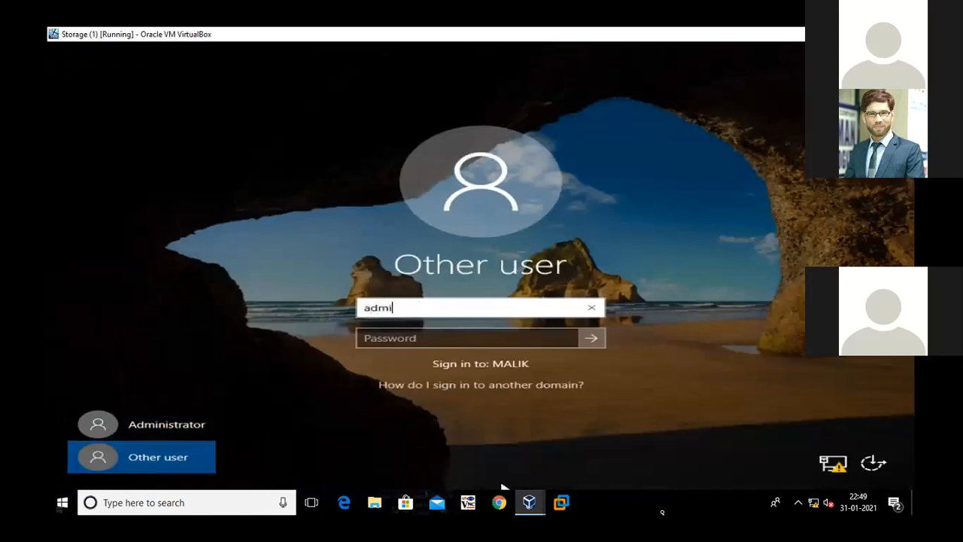
{"action": "type", "text": "nistrator@mal"}
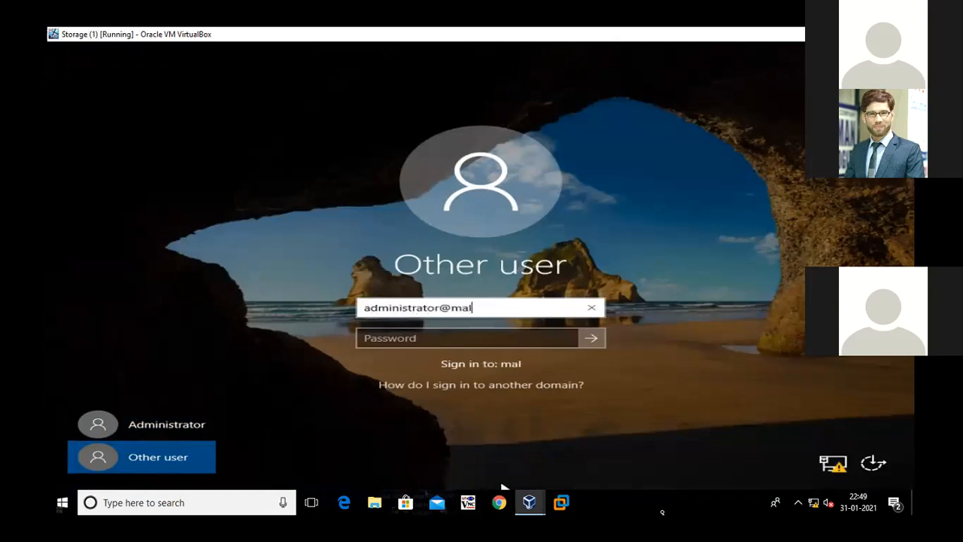
{"action": "type", "text": "ik.com"}
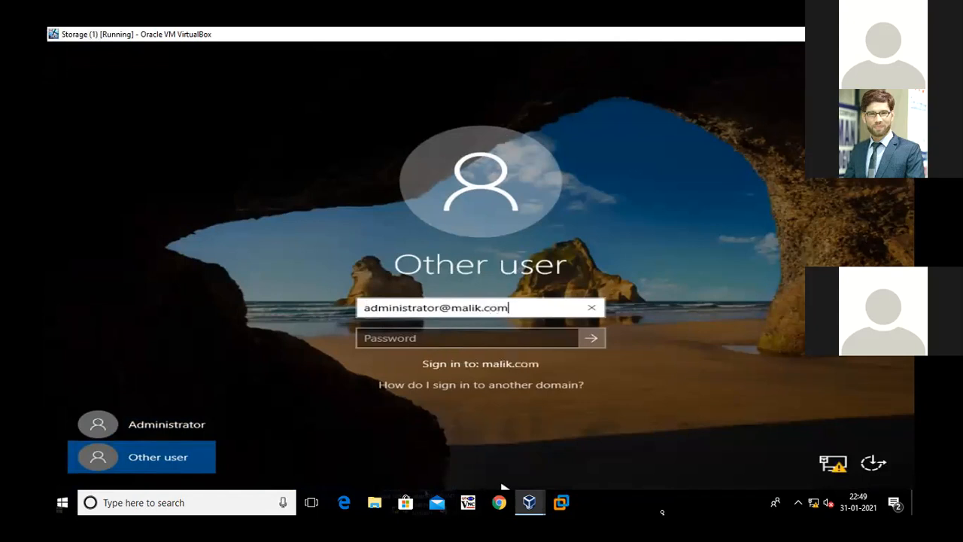
{"action": "key", "text": "Tab"}
{"action": "type", "text": "P"}
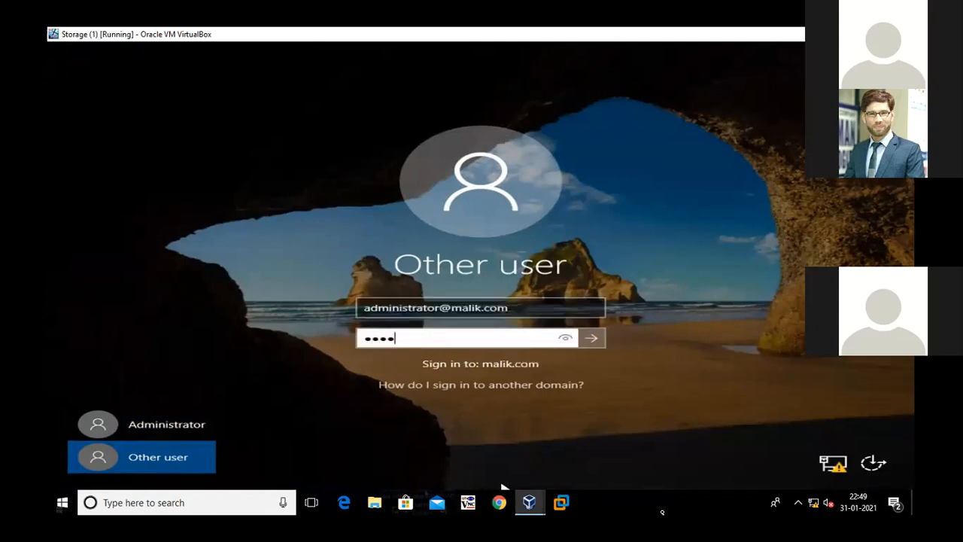
{"action": "key", "text": "Return"}
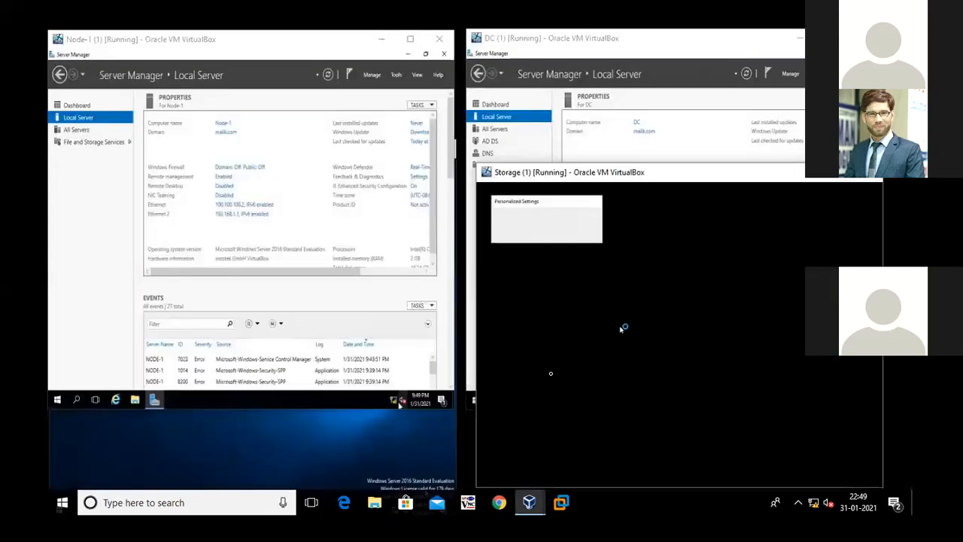
{"action": "left_click", "coordinate": [356, 440]}
{"action": "right_click", "coordinate": [230, 243]}
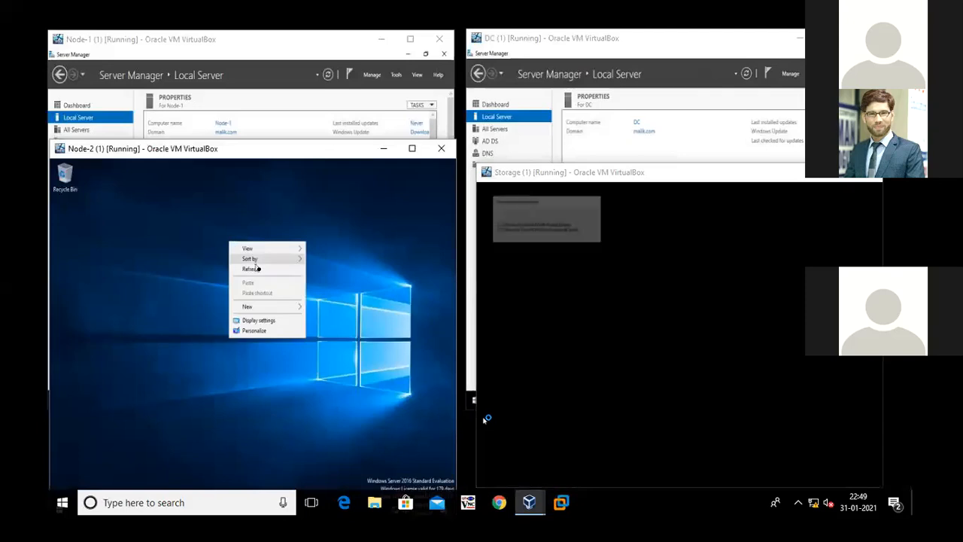
{"action": "left_click", "coordinate": [257, 275]}
{"action": "right_click", "coordinate": [209, 193]}
{"action": "left_click", "coordinate": [245, 222]}
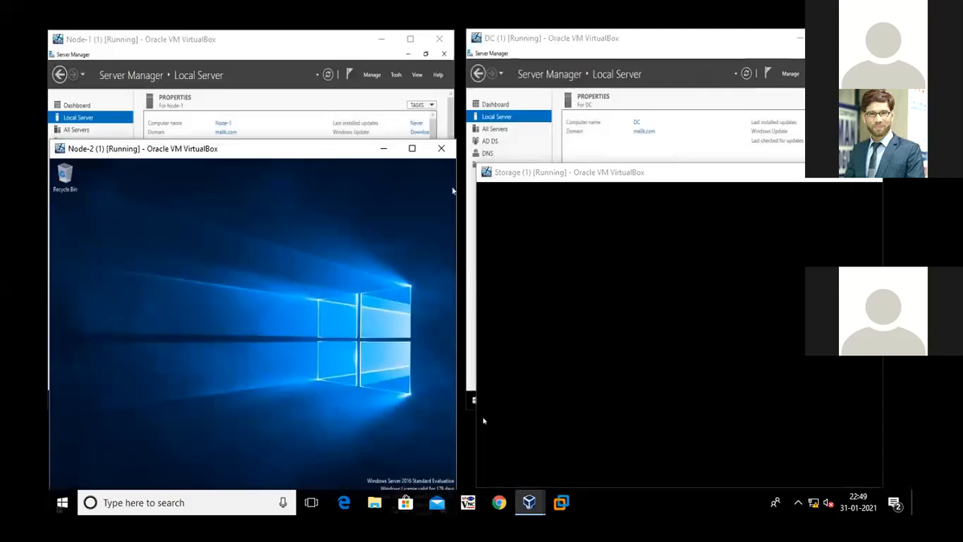
Minimize Server Manager on the DC virtual machine and refresh its desktop
{"action": "left_click", "coordinate": [827, 53]}
{"action": "right_click", "coordinate": [591, 111]}
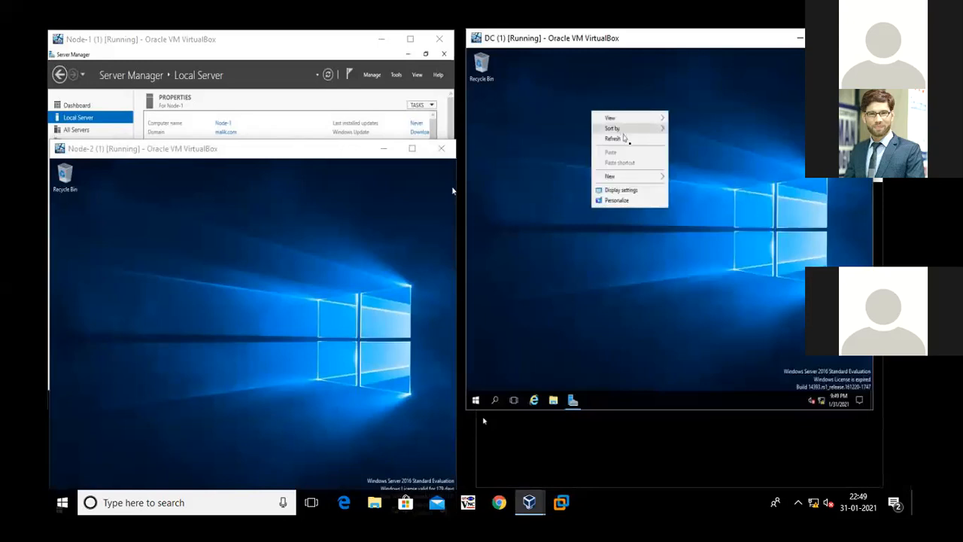
{"action": "left_click", "coordinate": [629, 143]}
Return to the Storage virtual machine, maximize it and show its Local Server properties in Server Manager
{"action": "left_click", "coordinate": [666, 423]}
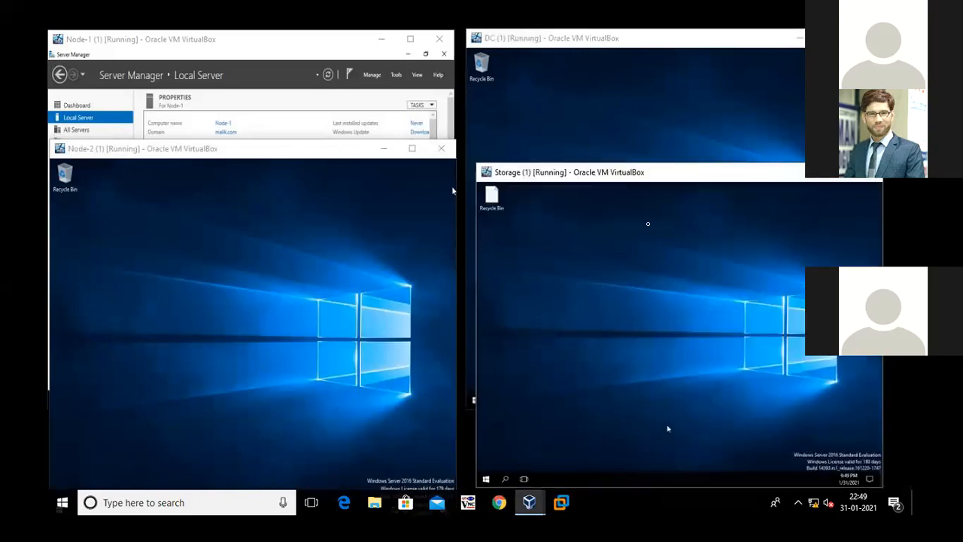
{"action": "left_click", "coordinate": [835, 178]}
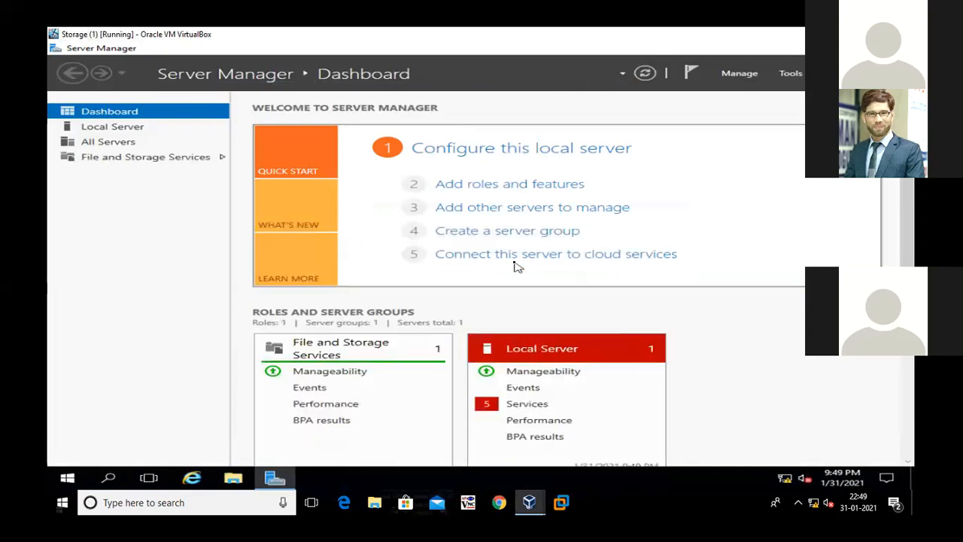
{"action": "left_click", "coordinate": [133, 132]}
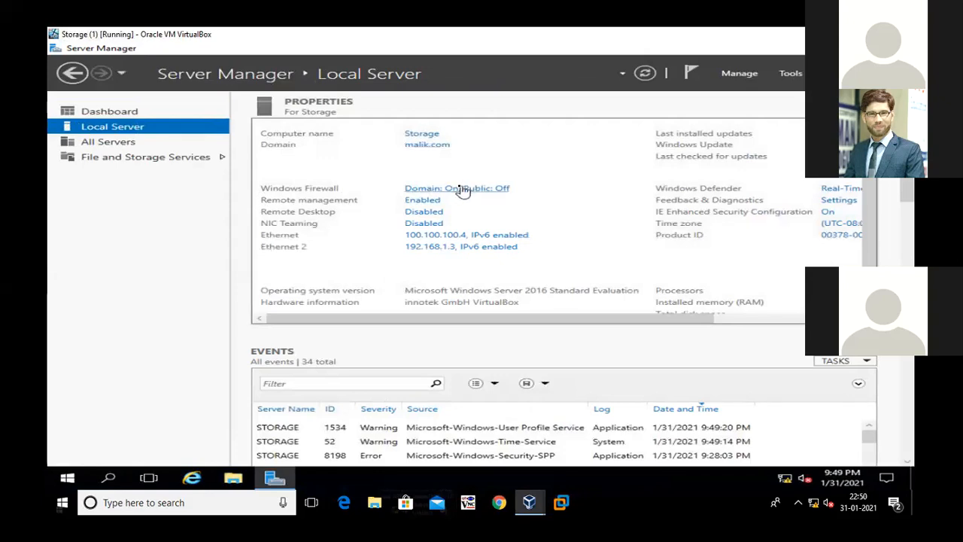
Turn off Windows Firewall for the domain network on Storage, close the firewall settings and refresh the server properties
{"action": "left_click", "coordinate": [461, 190]}
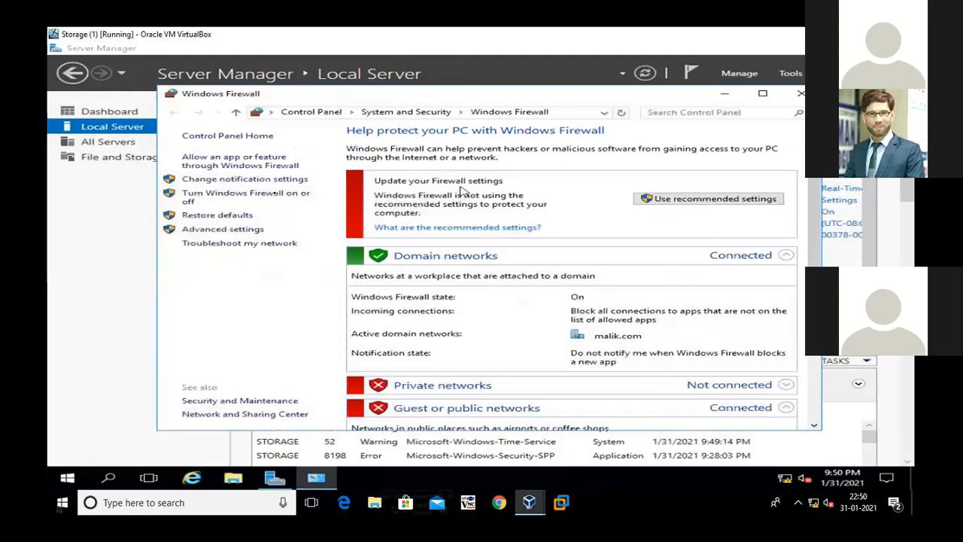
{"action": "left_click", "coordinate": [277, 197]}
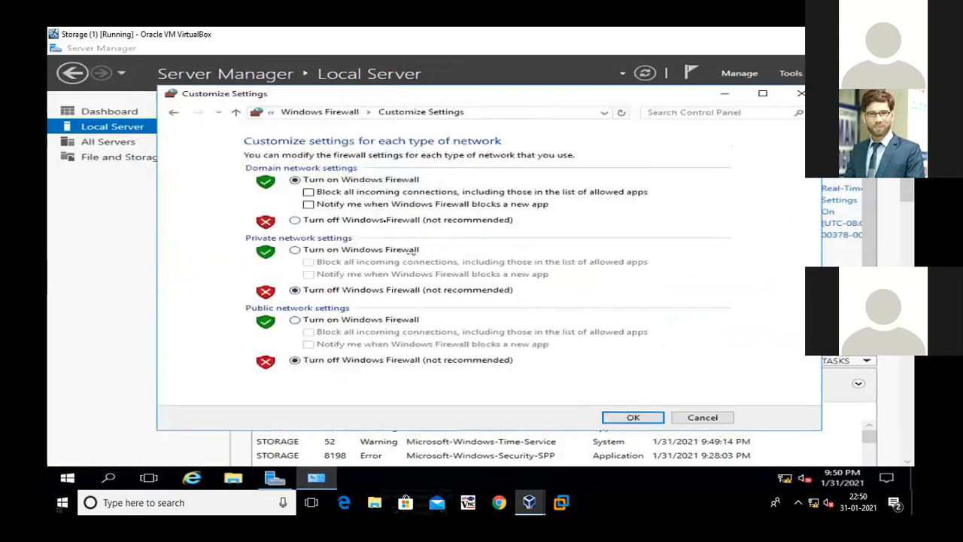
{"action": "left_click", "coordinate": [388, 219]}
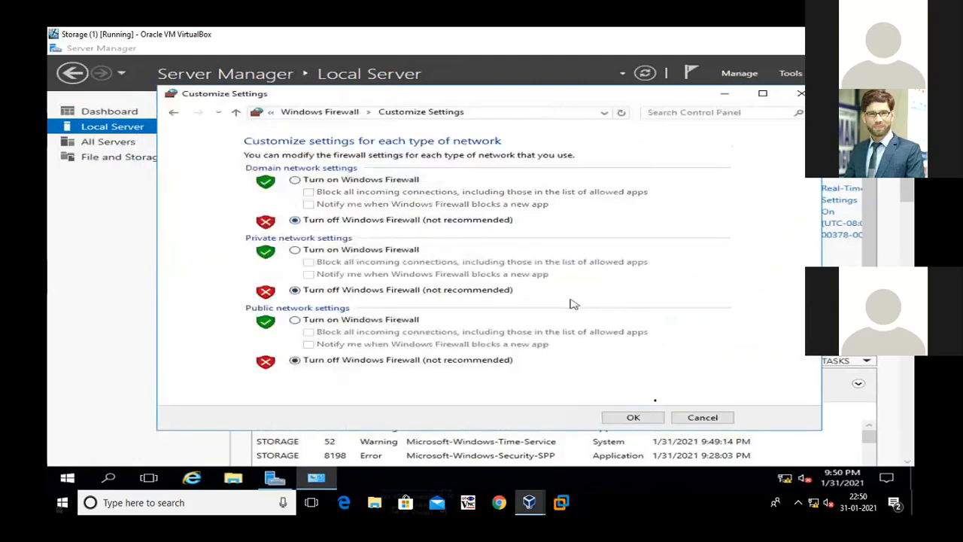
{"action": "left_click", "coordinate": [651, 418]}
{"action": "left_click", "coordinate": [797, 93]}
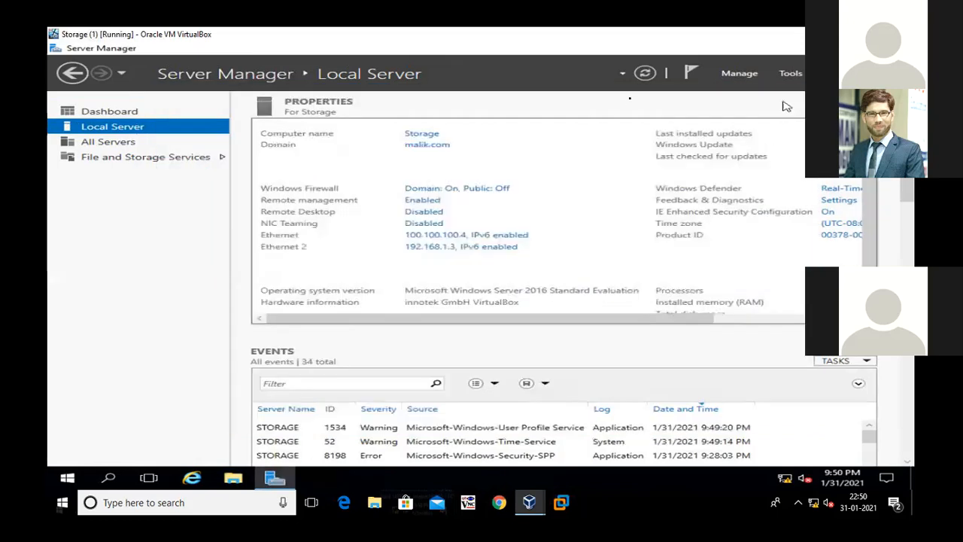
{"action": "left_click", "coordinate": [645, 73]}
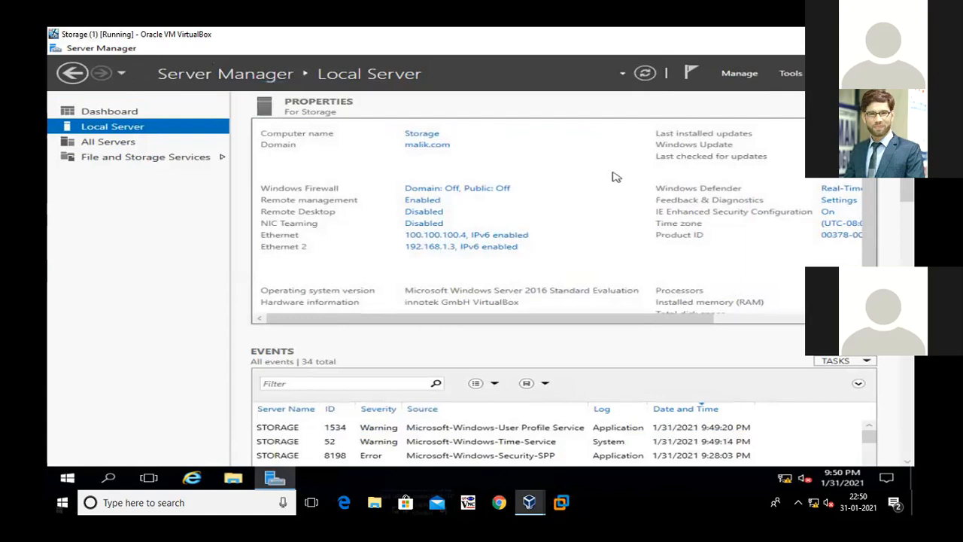
Minimize Server Manager on Storage, restore the virtual machine's window and bring the DC window to the front
{"action": "left_click", "coordinate": [800, 48]}
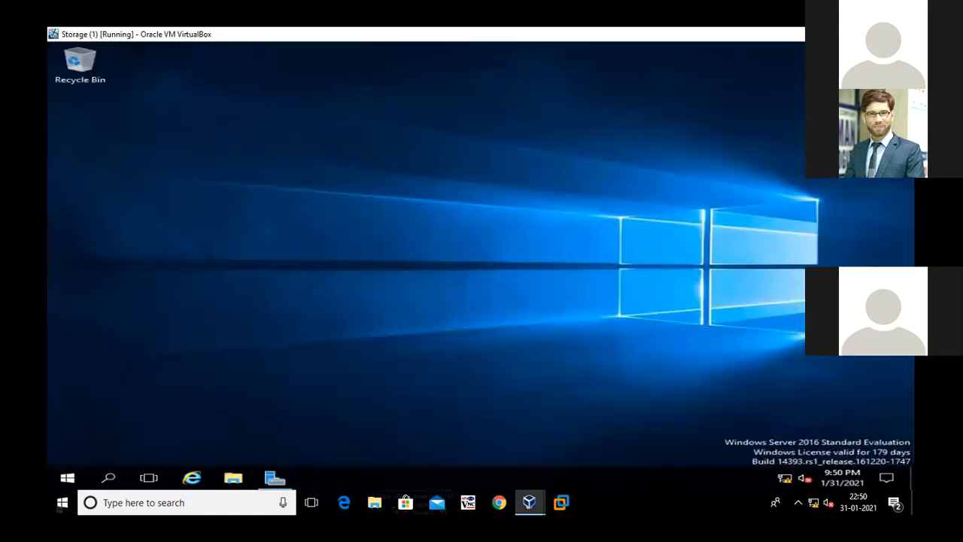
{"action": "left_click", "coordinate": [871, 34]}
{"action": "left_click", "coordinate": [354, 226]}
{"action": "left_click", "coordinate": [594, 240]}
{"action": "left_click", "coordinate": [606, 131]}
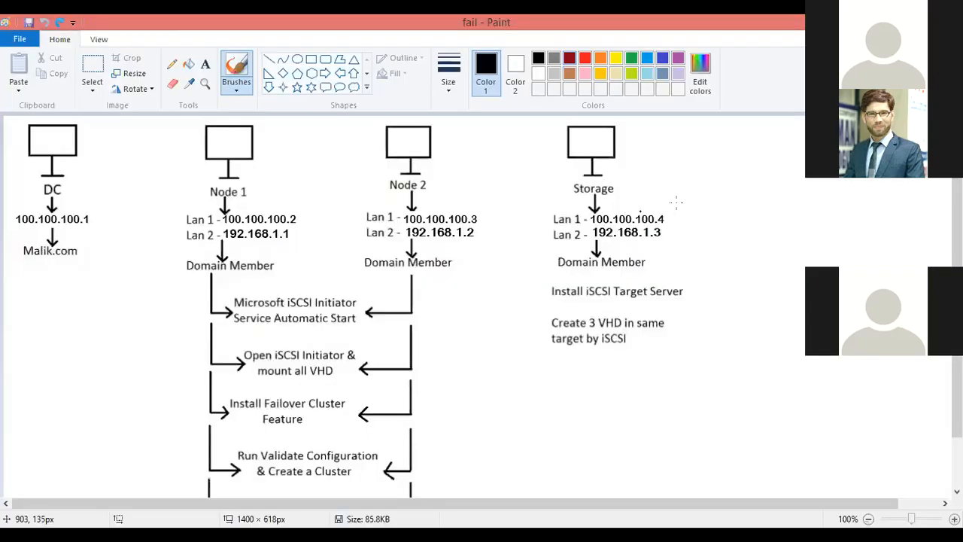
Draw a freehand loop around the IP address and domain entries in the Paint diagram, and undo it
{"action": "mouse_move", "coordinate": [681, 203]}
{"action": "left_mouse_down"}
{"action": "mouse_move", "coordinate": [15, 205]}
{"action": "mouse_move", "coordinate": [11, 239]}
{"action": "mouse_move", "coordinate": [26, 257]}
{"action": "mouse_move", "coordinate": [171, 260]}
{"action": "mouse_move", "coordinate": [218, 278]}
{"action": "mouse_move", "coordinate": [564, 284]}
{"action": "mouse_move", "coordinate": [640, 276]}
{"action": "mouse_move", "coordinate": [707, 226]}
{"action": "mouse_move", "coordinate": [677, 203]}
{"action": "left_mouse_up"}
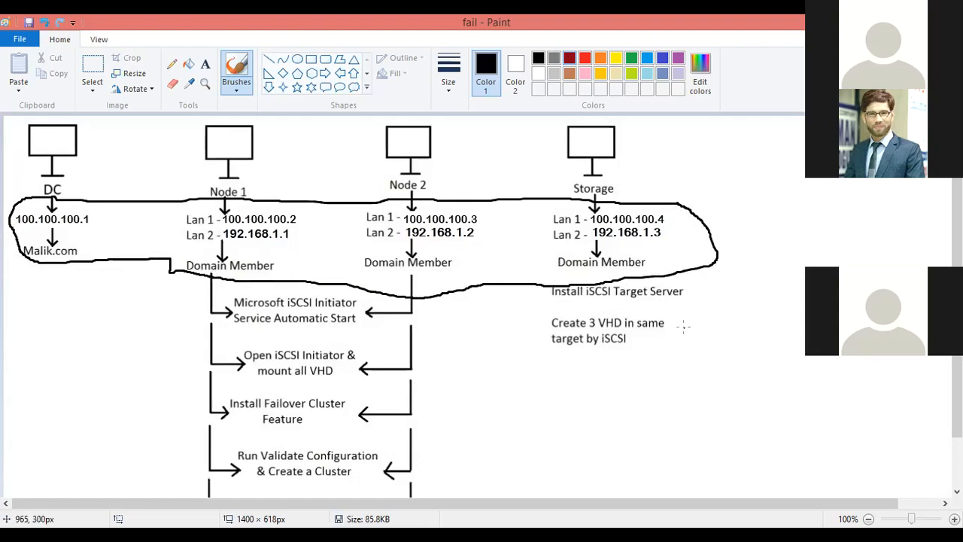
{"action": "key", "text": "ctrl+z"}
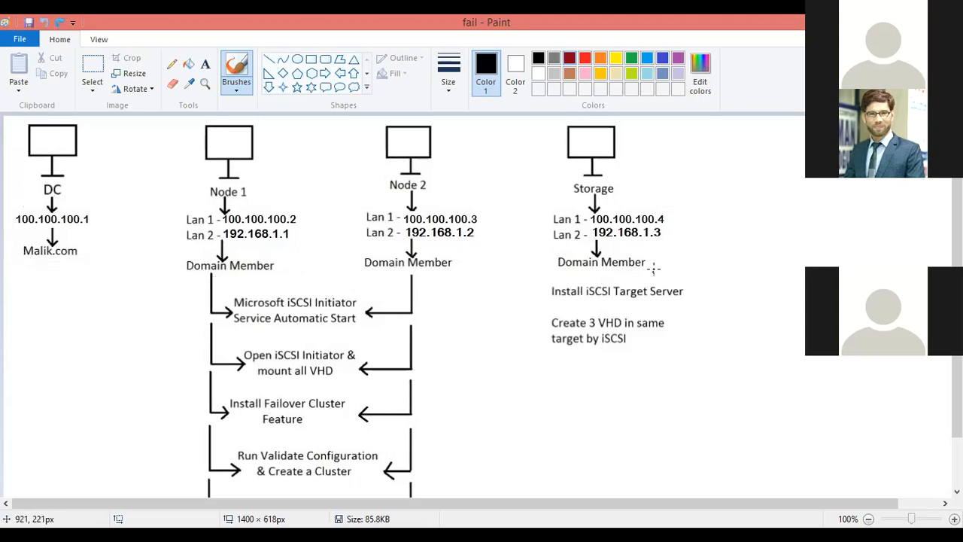
Box the iSCSI Target Server and VHD notes under Storage in the Paint diagram, bracket the VHD note and underline "target"
{"action": "mouse_move", "coordinate": [682, 282]}
{"action": "left_mouse_down"}
{"action": "mouse_move", "coordinate": [538, 273]}
{"action": "mouse_move", "coordinate": [529, 368]}
{"action": "mouse_move", "coordinate": [697, 364]}
{"action": "mouse_move", "coordinate": [699, 298]}
{"action": "mouse_move", "coordinate": [685, 282]}
{"action": "left_mouse_up"}
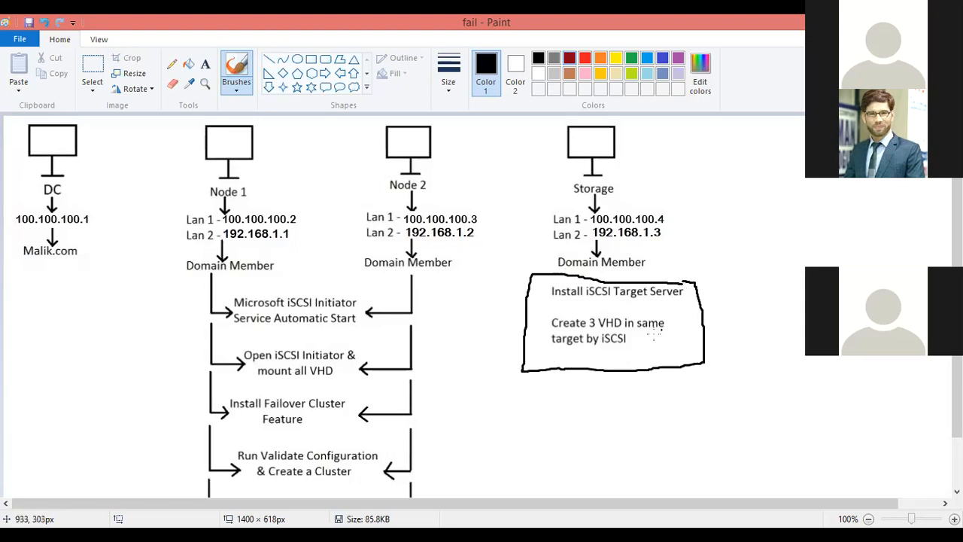
{"action": "left_click_drag", "start_coordinate": [679, 315], "coordinate": [682, 344]}
{"action": "left_click_drag", "start_coordinate": [545, 345], "coordinate": [584, 346]}
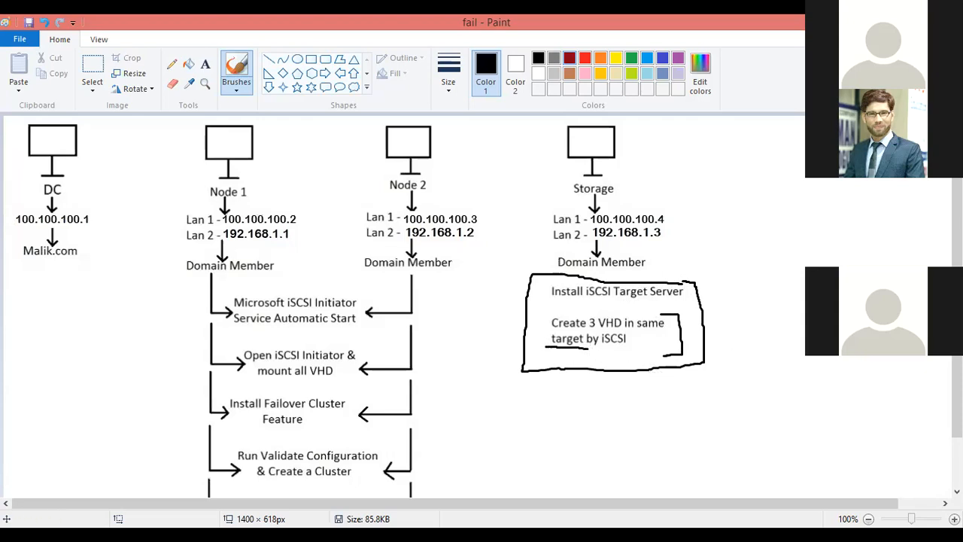
Switch back to the VirtualBox windows, bring the Storage virtual machine forward, maximize it and refresh its desktop
{"action": "key", "text": "alt+Tab"}
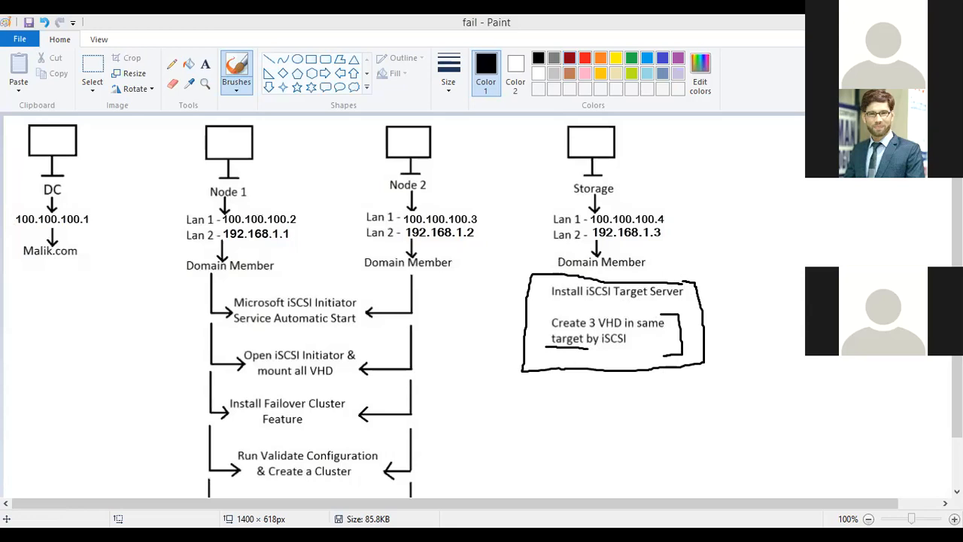
{"action": "key", "text": "alt+Tab"}
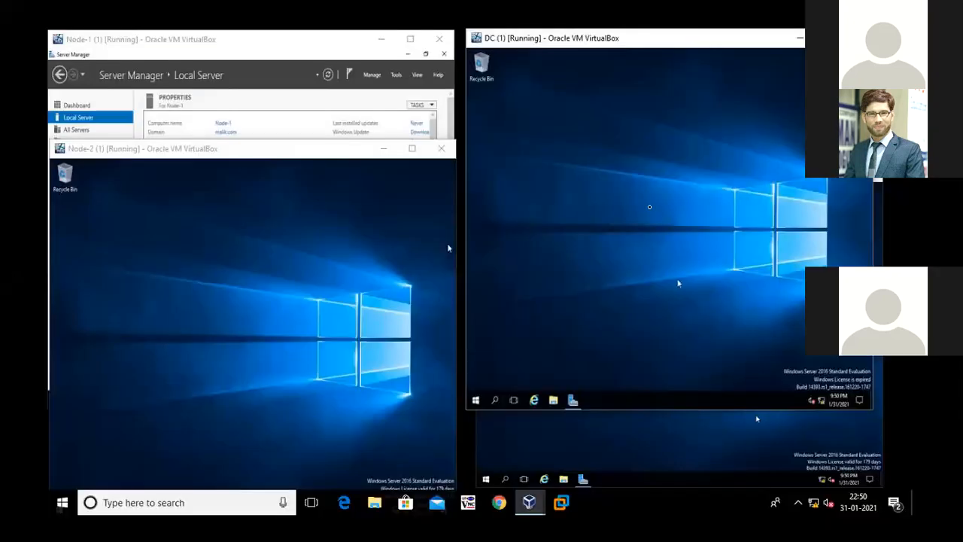
{"action": "left_click", "coordinate": [610, 442]}
{"action": "right_click", "coordinate": [596, 238]}
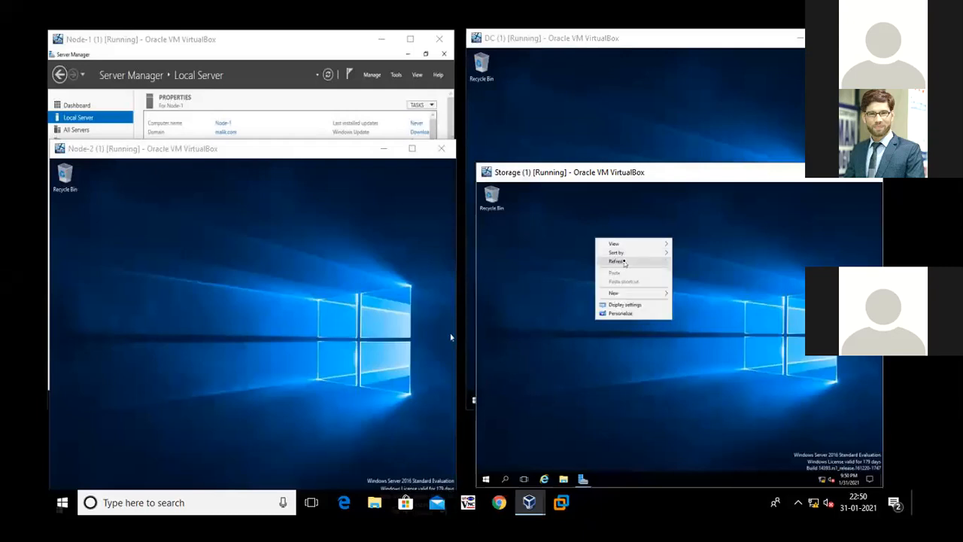
{"action": "left_click", "coordinate": [624, 263]}
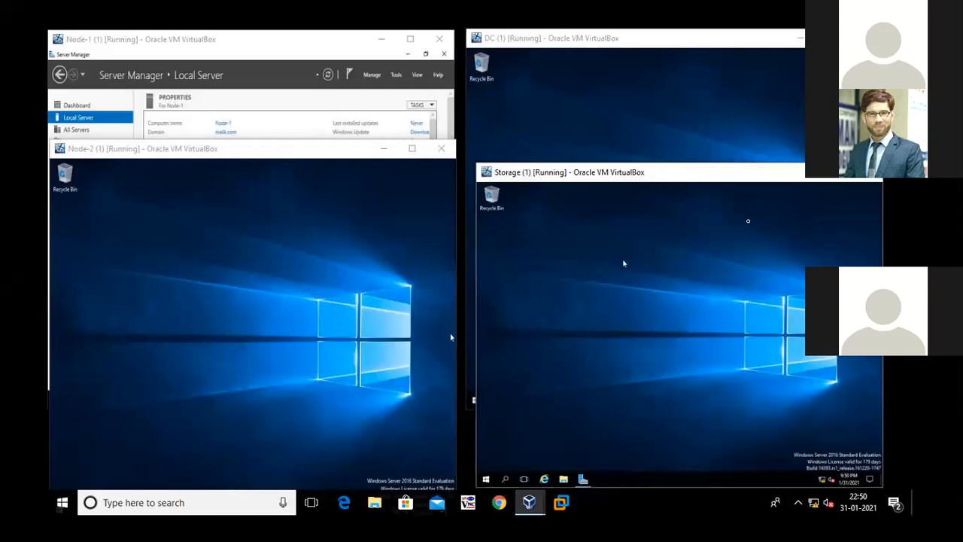
{"action": "left_click", "coordinate": [841, 178]}
{"action": "right_click", "coordinate": [323, 153]}
{"action": "left_click", "coordinate": [368, 186]}
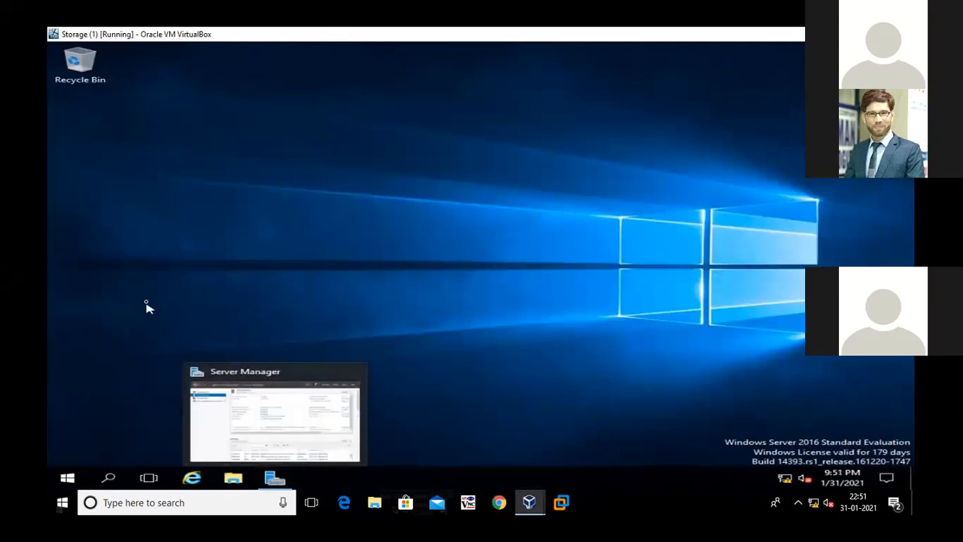
{"action": "right_click", "coordinate": [121, 236]}
{"action": "left_click", "coordinate": [170, 271]}
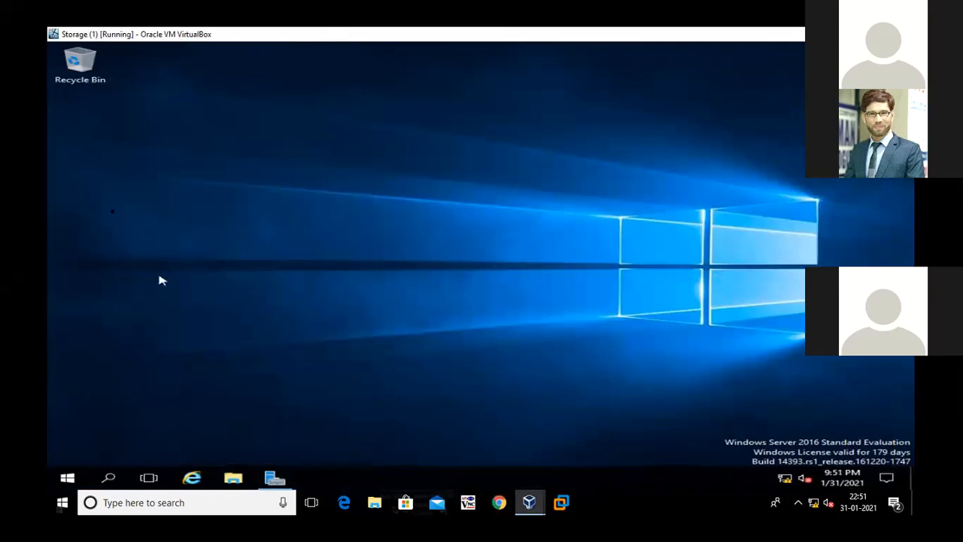
Set the screen on Storage to turn off Never through the lock screen's timeout settings, and close Settings
{"action": "right_click", "coordinate": [274, 112]}
{"action": "left_click", "coordinate": [329, 216]}
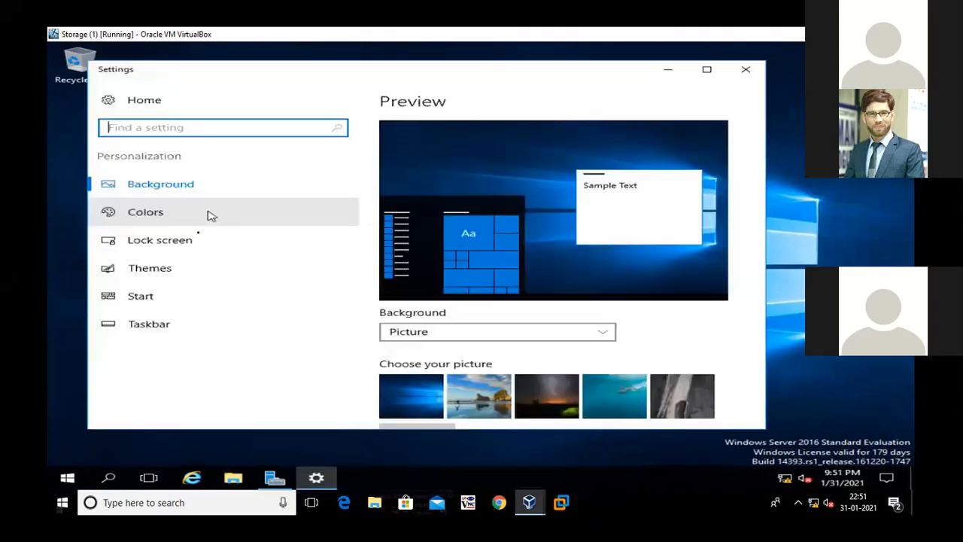
{"action": "left_click", "coordinate": [172, 241]}
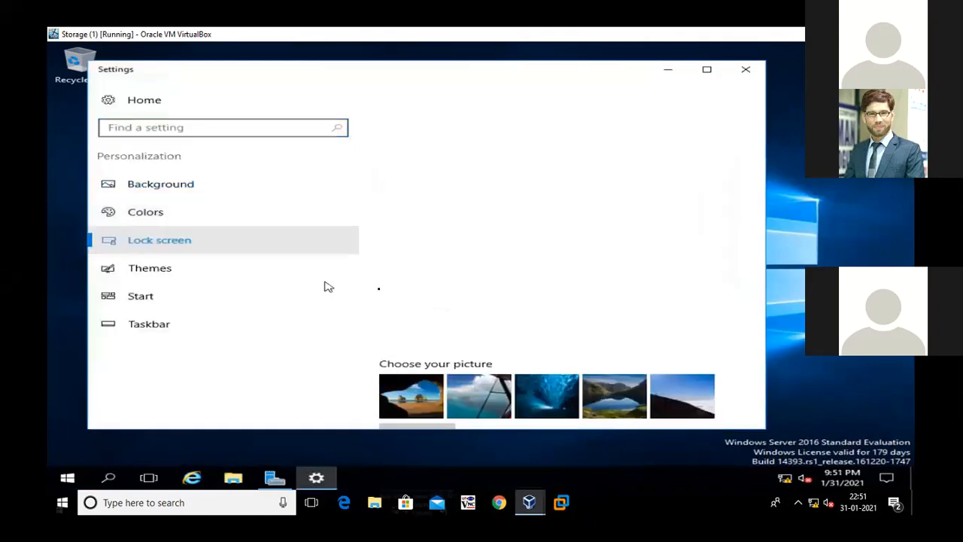
{"action": "scroll", "coordinate": [466, 299], "scroll_direction": "down", "scroll_amount": 3}
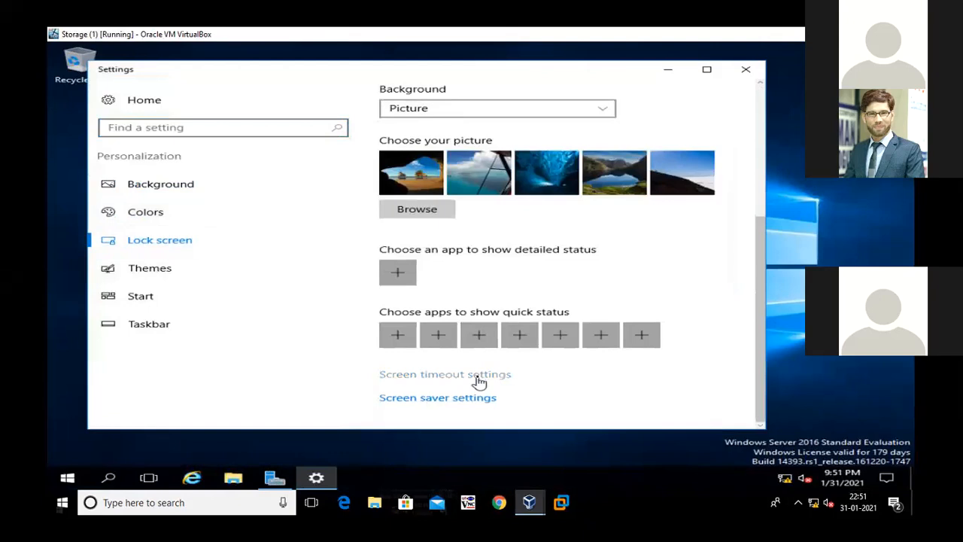
{"action": "left_click", "coordinate": [478, 380]}
{"action": "left_click", "coordinate": [430, 146]}
{"action": "scroll", "coordinate": [453, 233], "scroll_direction": "down", "scroll_amount": 3}
{"action": "left_click", "coordinate": [406, 257]}
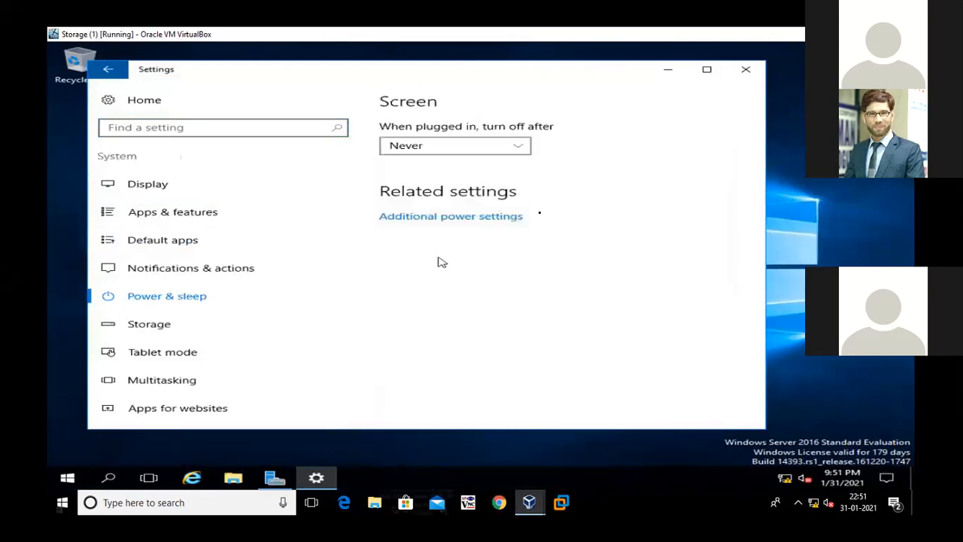
{"action": "left_click", "coordinate": [745, 68]}
{"action": "right_click", "coordinate": [280, 141]}
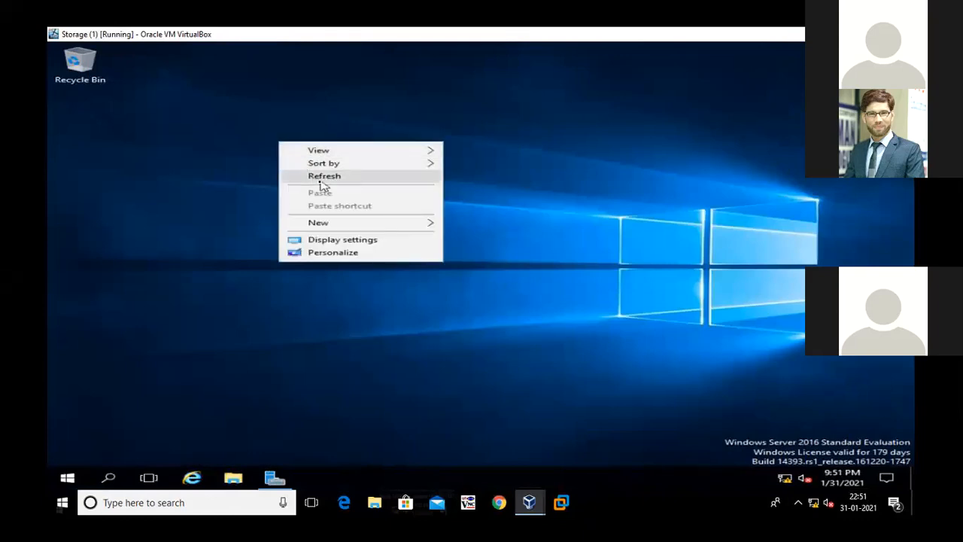
{"action": "left_click", "coordinate": [322, 184]}
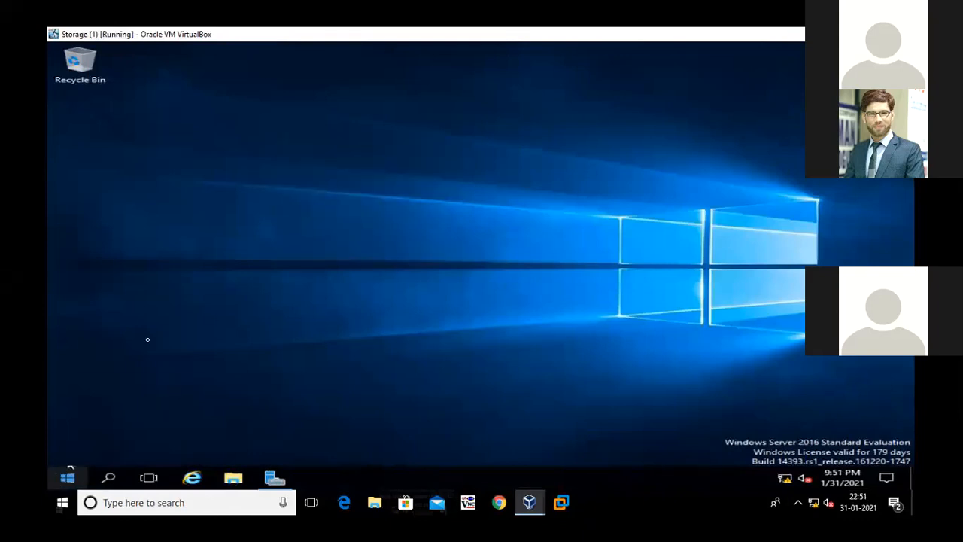
Create a simple volume with the default options on Disk 0's unallocated space in Disk Management, and close it
{"action": "right_click", "coordinate": [67, 477]}
{"action": "left_click", "coordinate": [161, 260]}
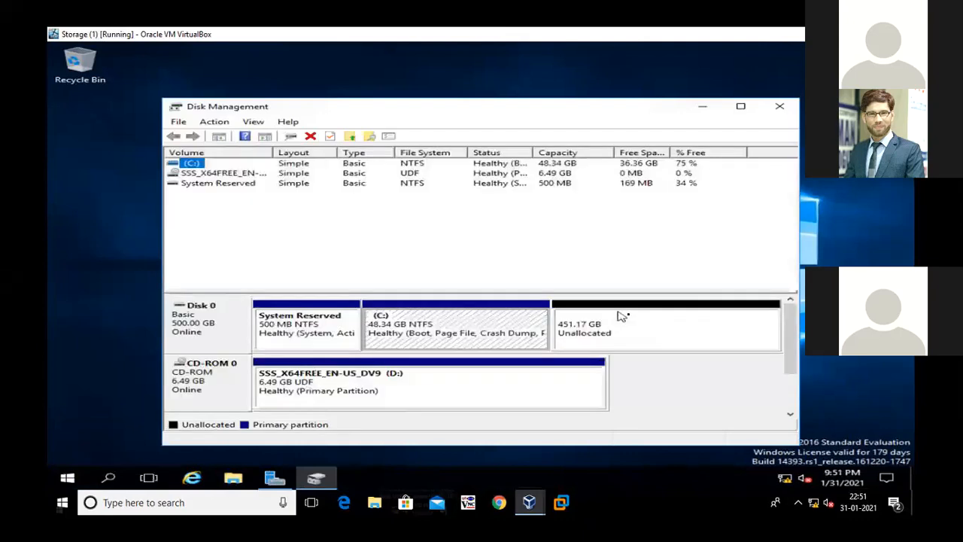
{"action": "right_click", "coordinate": [628, 316]}
{"action": "left_click", "coordinate": [659, 326]}
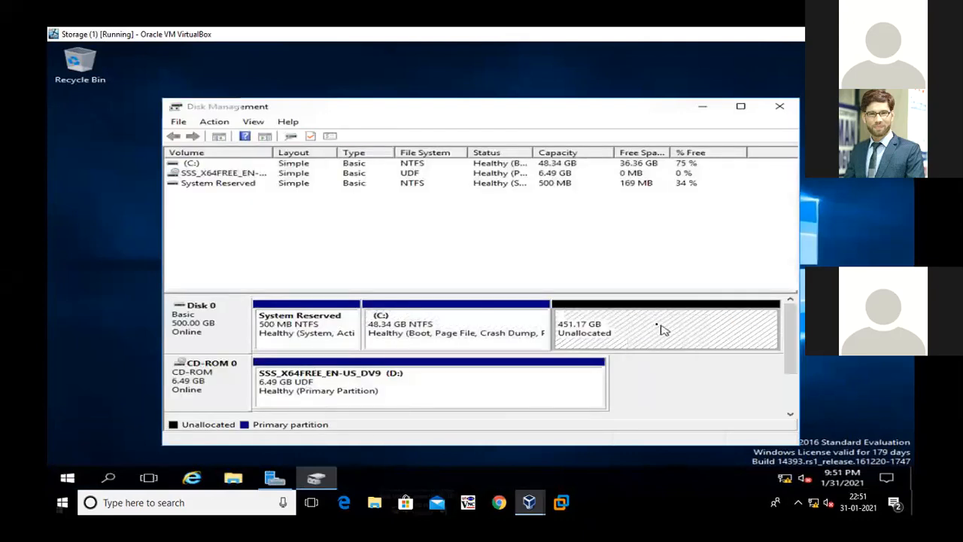
{"action": "key", "text": "Return"}
{"action": "key", "text": "Return"}
{"action": "key", "text": "Return"}
{"action": "key", "text": "Return"}
{"action": "key", "text": "Return"}
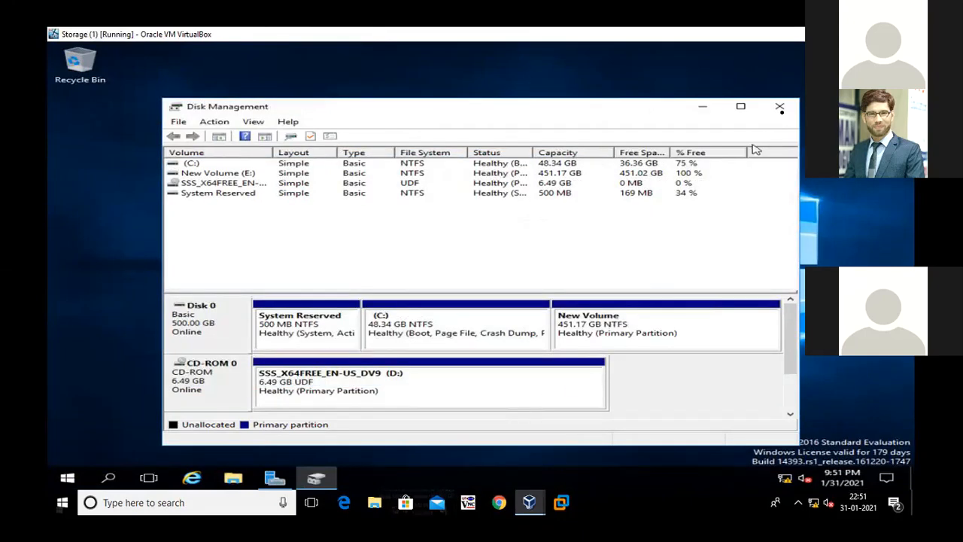
{"action": "left_click", "coordinate": [784, 106]}
{"action": "right_click", "coordinate": [338, 191]}
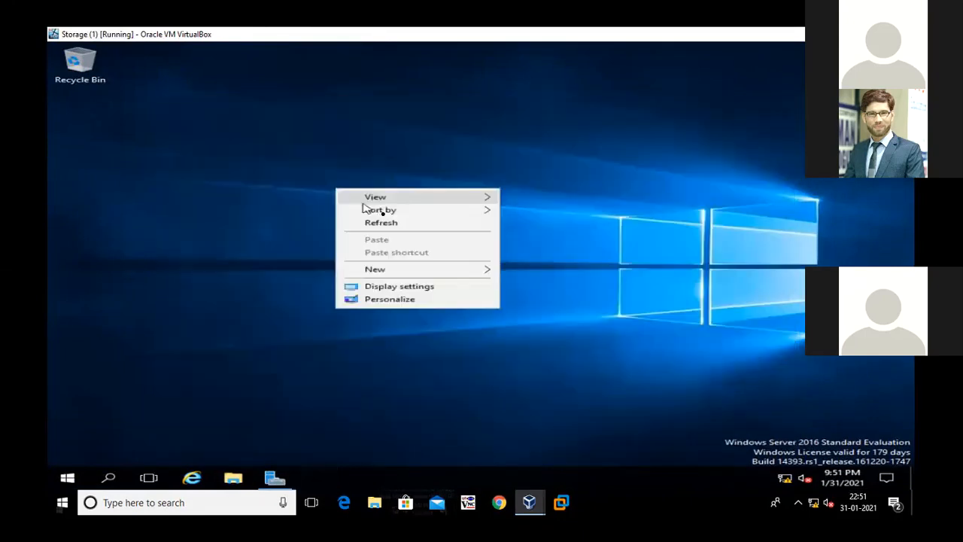
{"action": "left_click", "coordinate": [384, 221]}
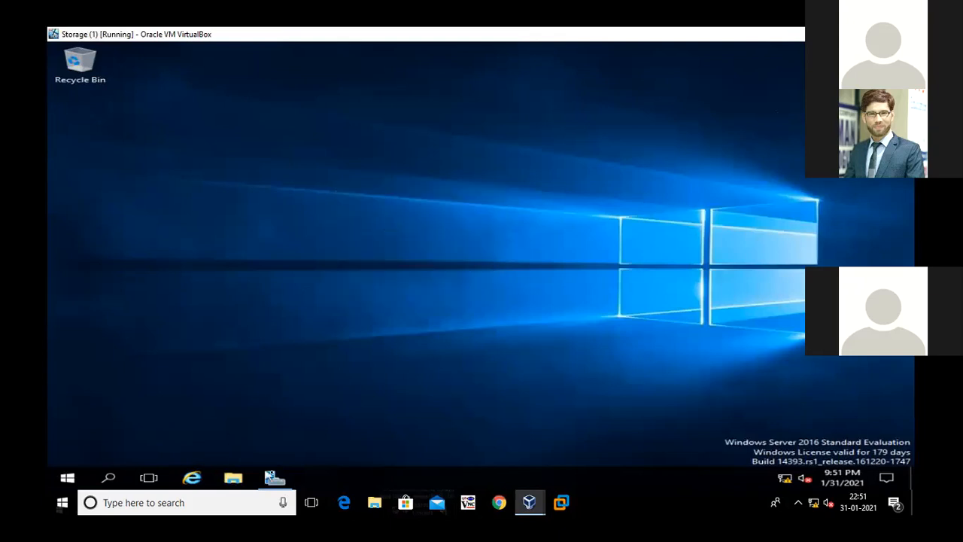
Refresh Server Manager on Storage and advance the Add Roles and Features Wizard to the server roles with the default choices
{"action": "left_click", "coordinate": [275, 479]}
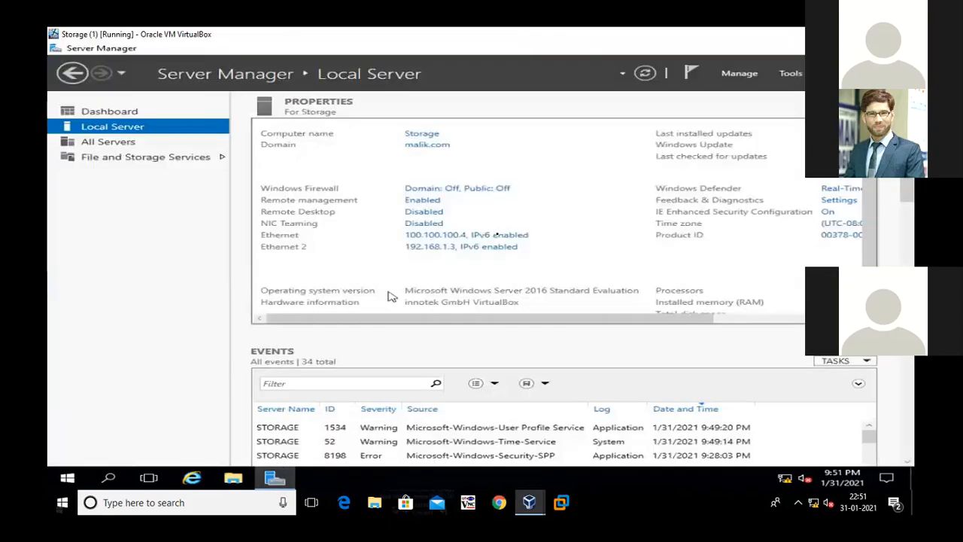
{"action": "left_click", "coordinate": [644, 73]}
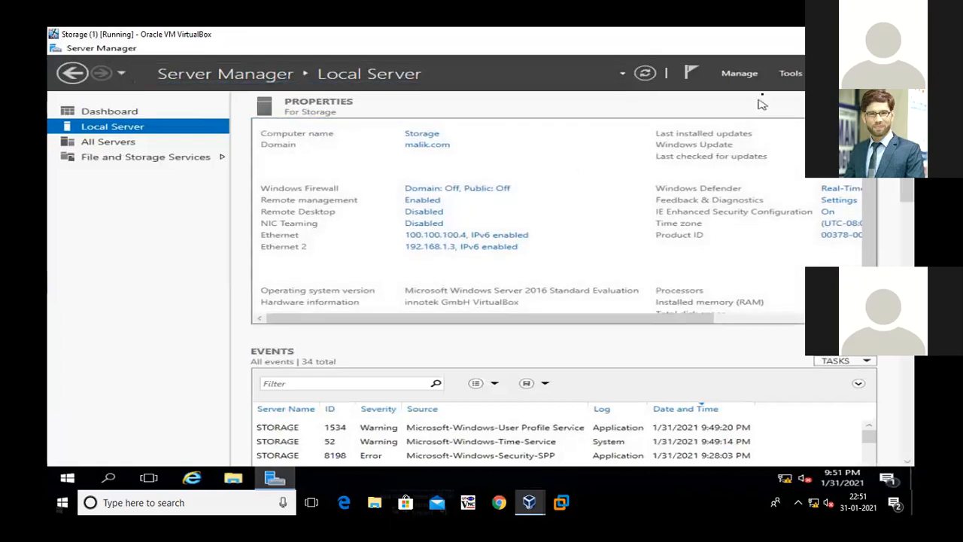
{"action": "left_click", "coordinate": [745, 78]}
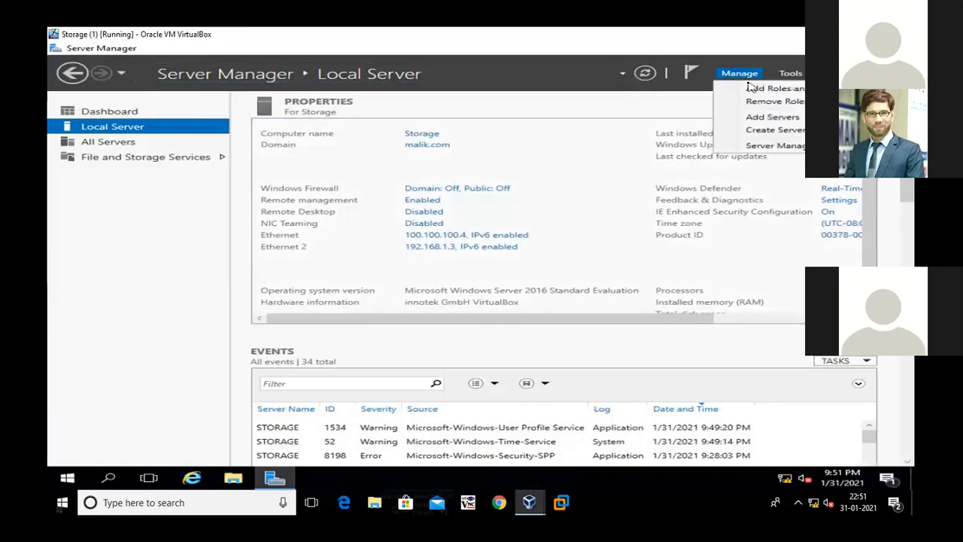
{"action": "left_click", "coordinate": [756, 92]}
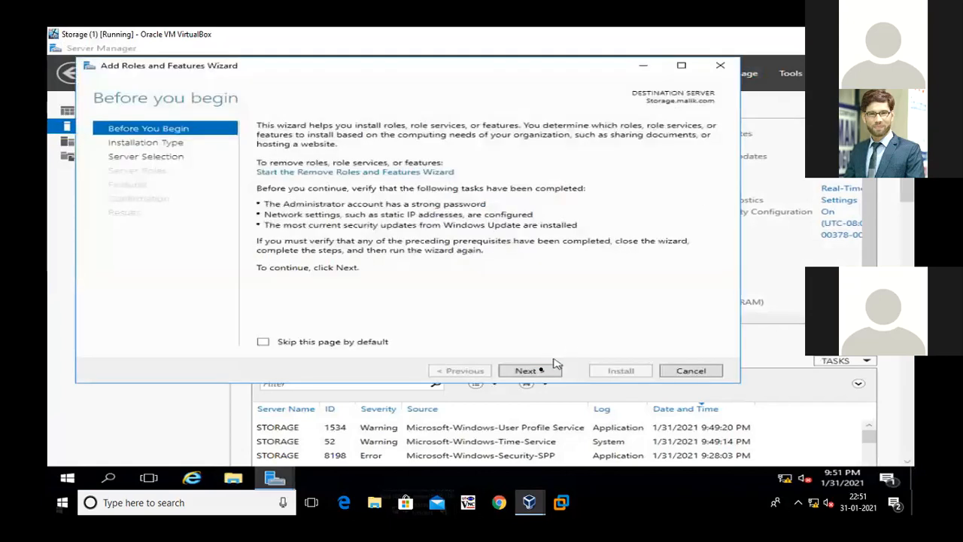
{"action": "left_click", "coordinate": [542, 371]}
{"action": "left_click", "coordinate": [543, 371]}
{"action": "left_click", "coordinate": [543, 372]}
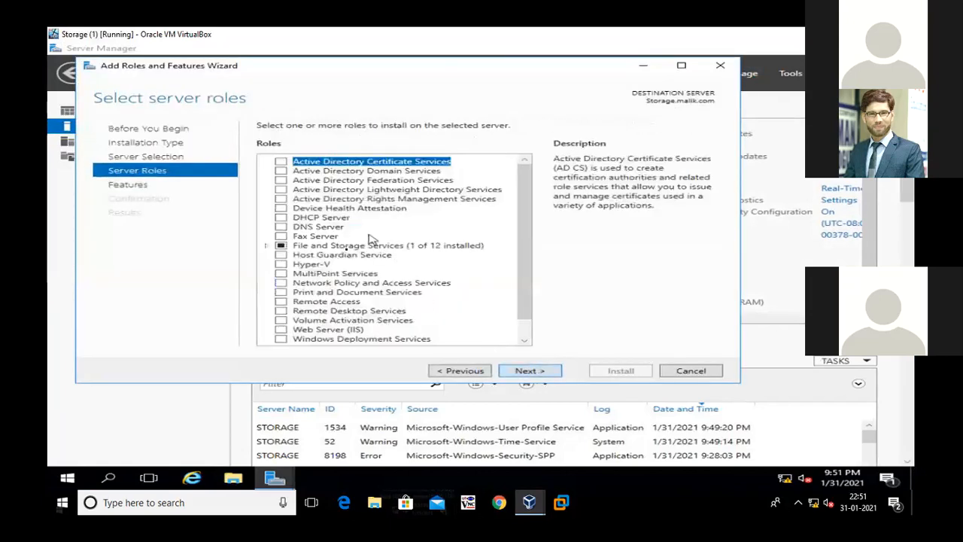
Select iSCSI Target Server with its required features and iSCSI Target Storage Provider under File and iSCSI Services
{"action": "left_click", "coordinate": [268, 246]}
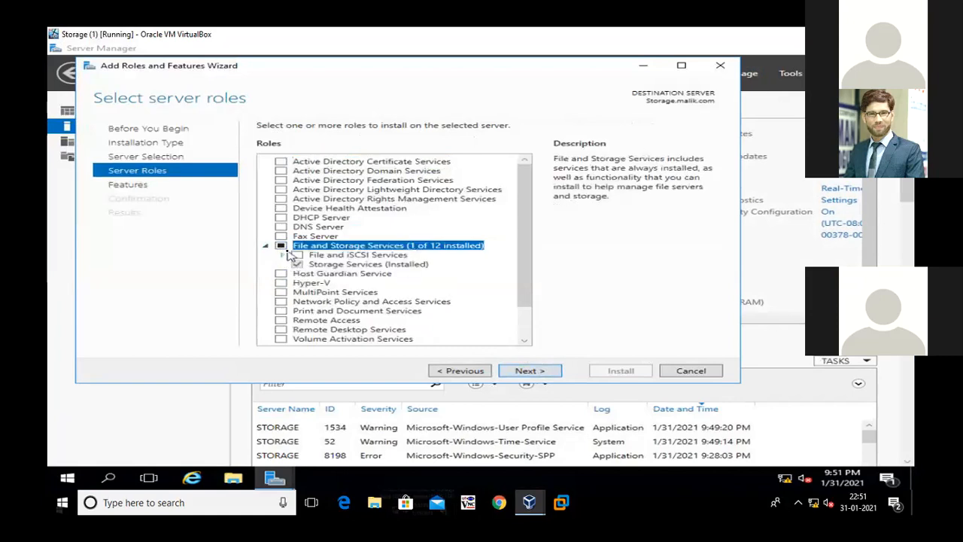
{"action": "left_click", "coordinate": [286, 256]}
{"action": "scroll", "coordinate": [342, 229], "scroll_direction": "down", "scroll_amount": 4}
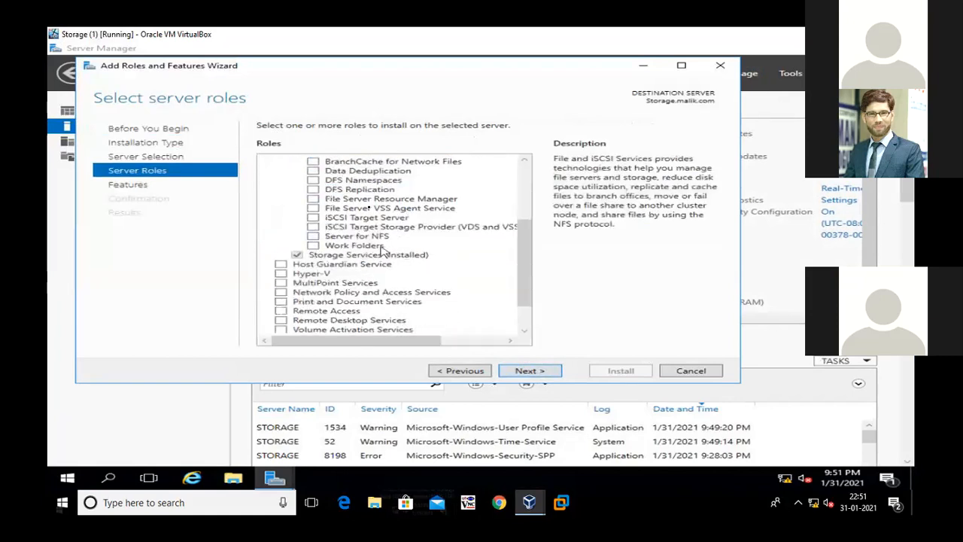
{"action": "left_click", "coordinate": [350, 218]}
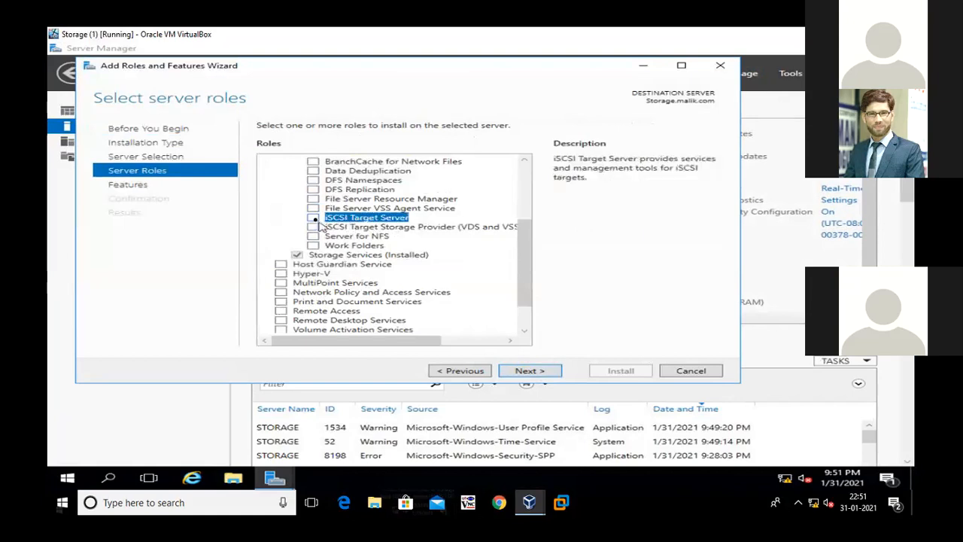
{"action": "left_click", "coordinate": [313, 218]}
{"action": "left_click", "coordinate": [458, 319]}
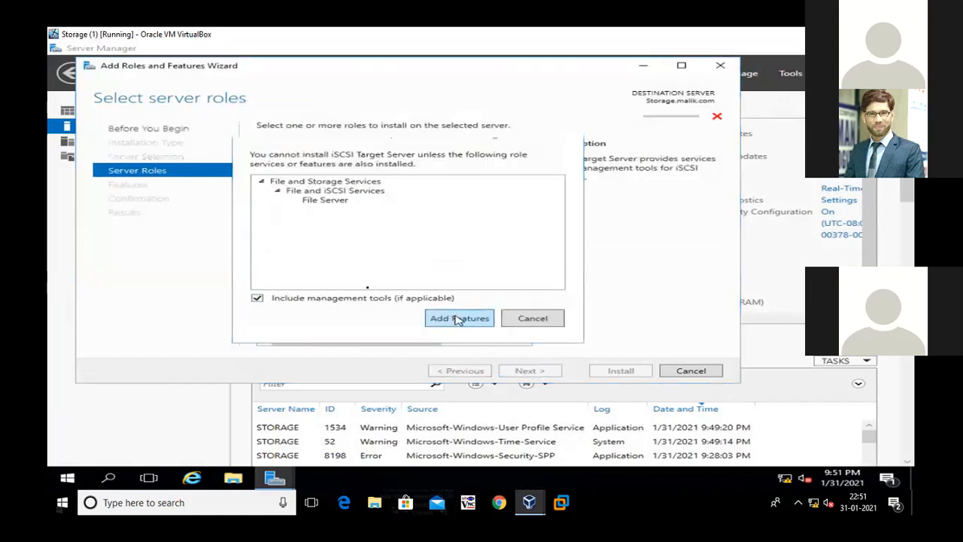
{"action": "left_click", "coordinate": [348, 226]}
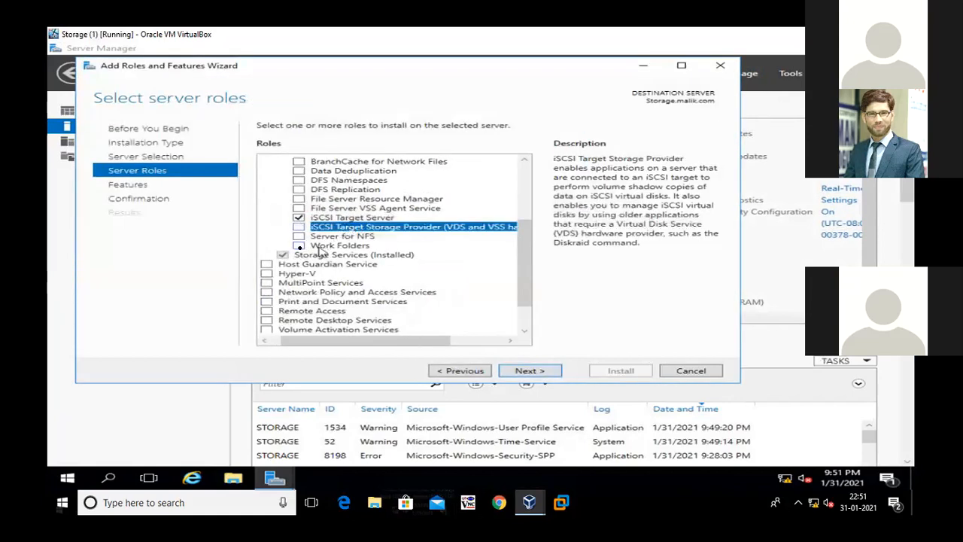
{"action": "left_click", "coordinate": [299, 227]}
Install the selected iSCSI role services without additional features, and close the wizard once the installation is complete
{"action": "left_click", "coordinate": [527, 371]}
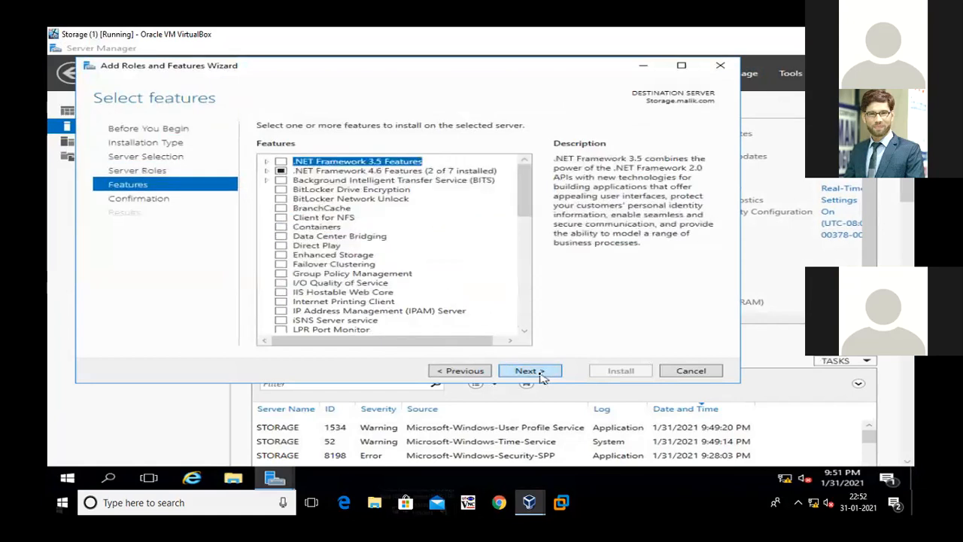
{"action": "left_click", "coordinate": [541, 372]}
{"action": "left_click", "coordinate": [615, 372]}
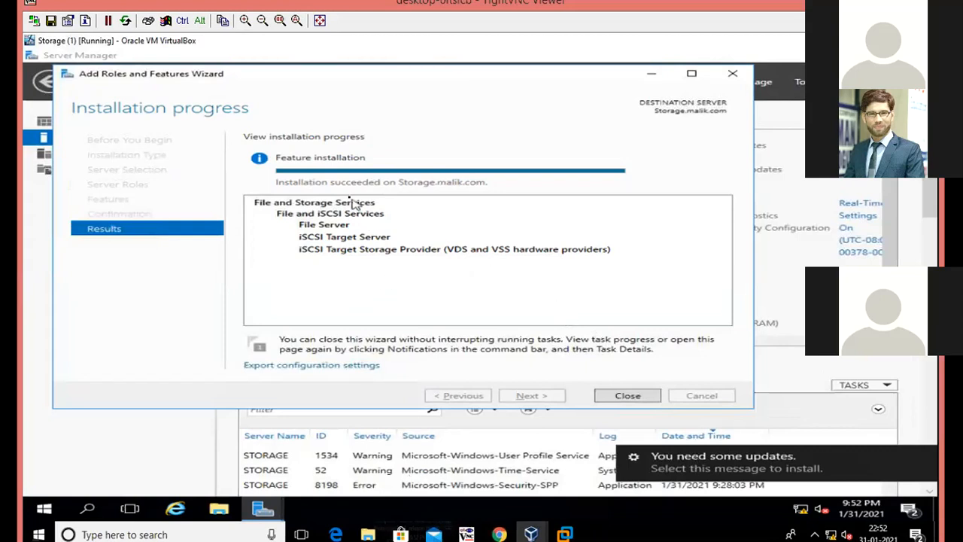
{"action": "left_click", "coordinate": [319, 21]}
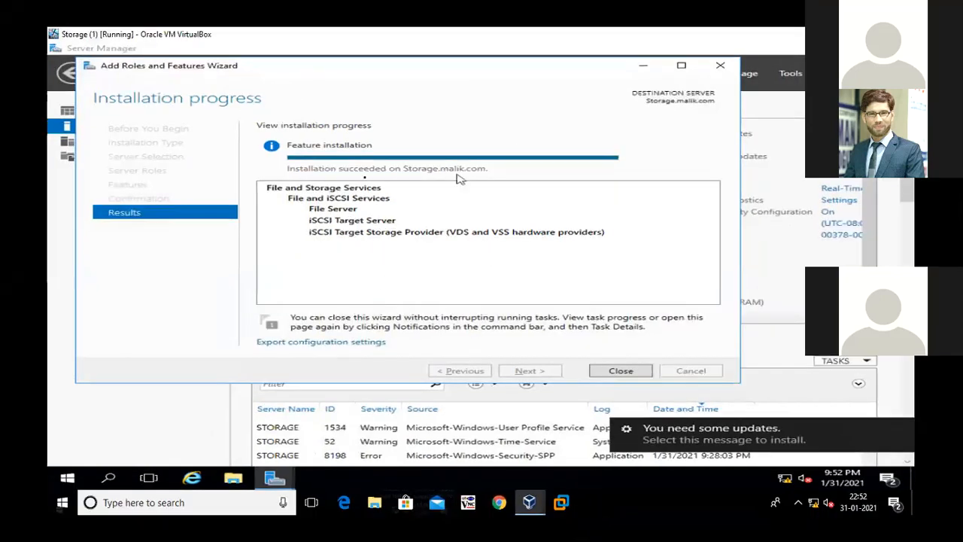
{"action": "left_click", "coordinate": [606, 370]}
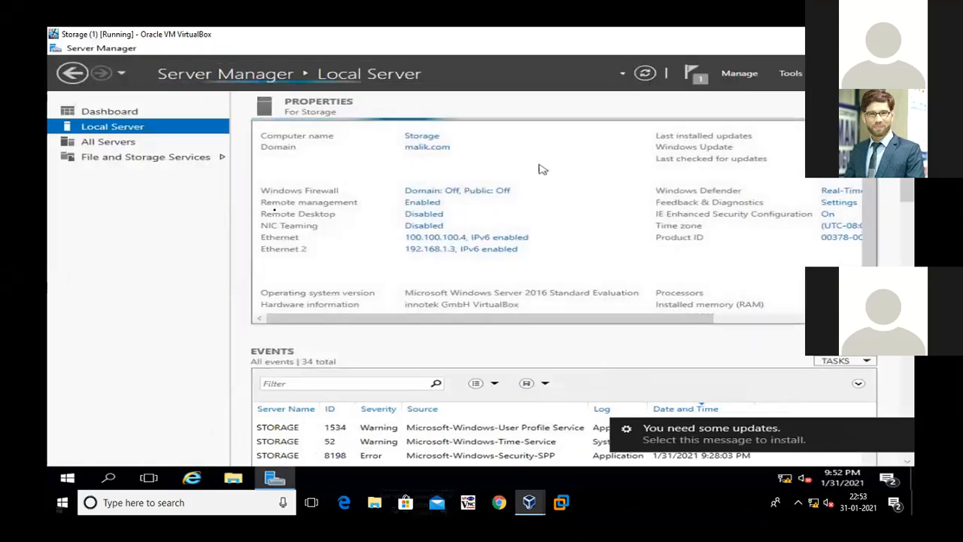
Open the iSCSI page of File and Storage Services in Server Manager
{"action": "left_click", "coordinate": [107, 162]}
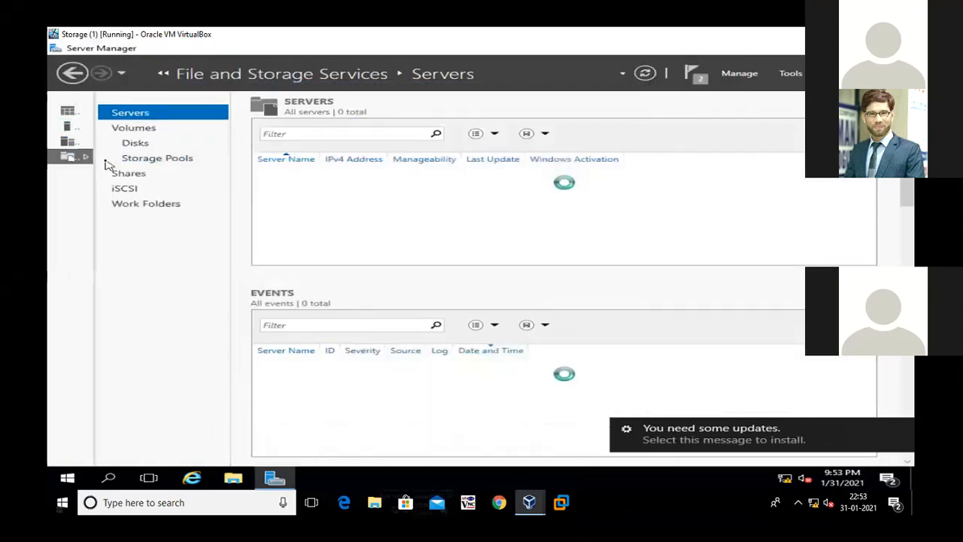
{"action": "left_click", "coordinate": [125, 189]}
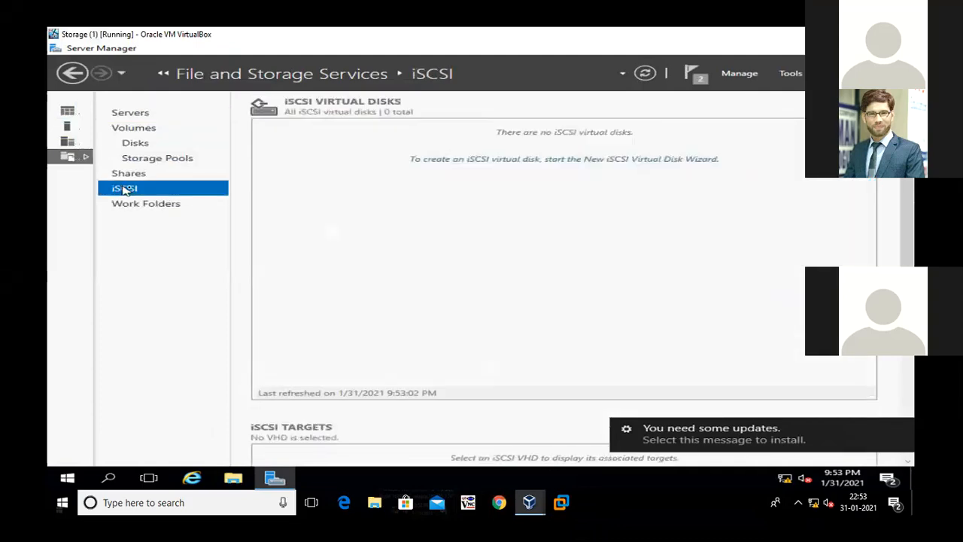
Start a new iSCSI virtual disk on volume E: of the Storage server and name it Disk1
{"action": "left_click", "coordinate": [492, 159]}
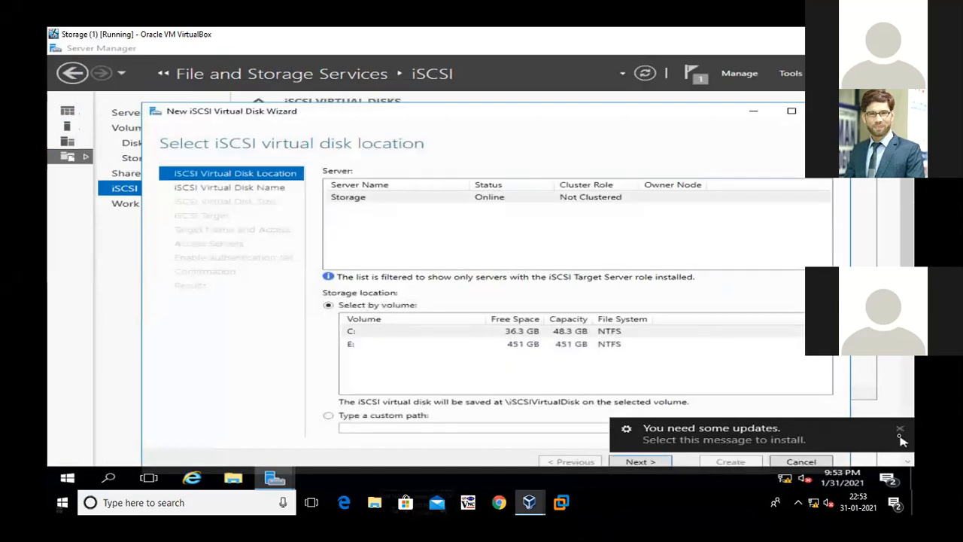
{"action": "left_click", "coordinate": [900, 431]}
{"action": "left_click", "coordinate": [361, 344]}
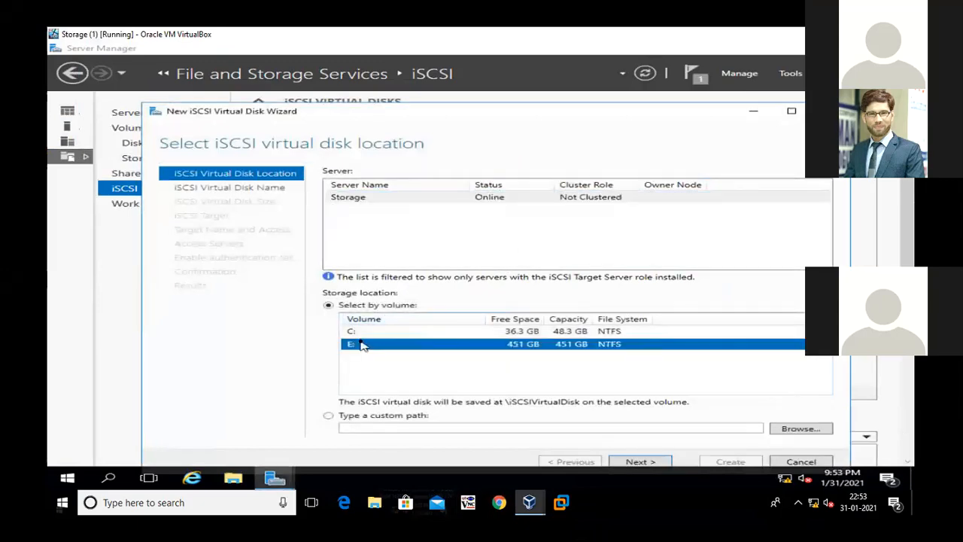
{"action": "left_click", "coordinate": [635, 461]}
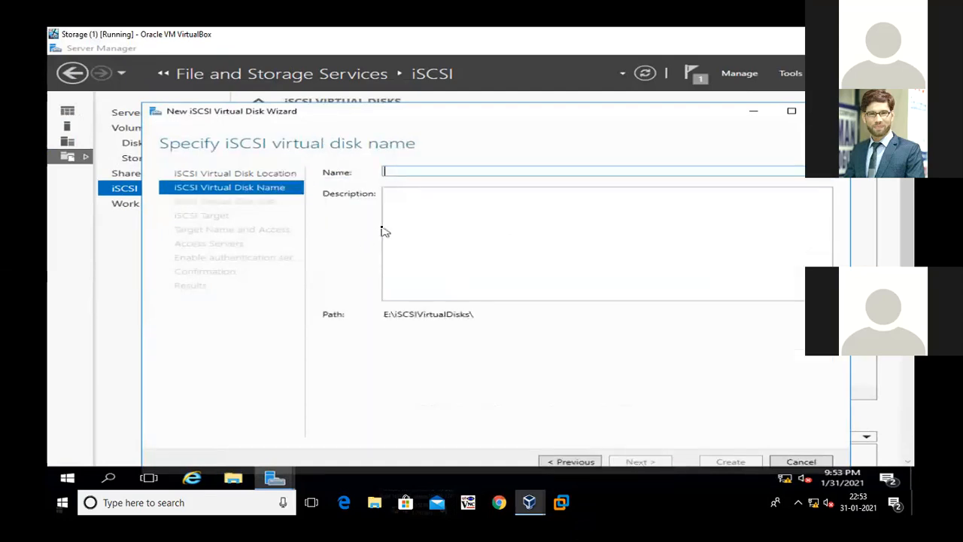
{"action": "type", "text": "Disk1"}
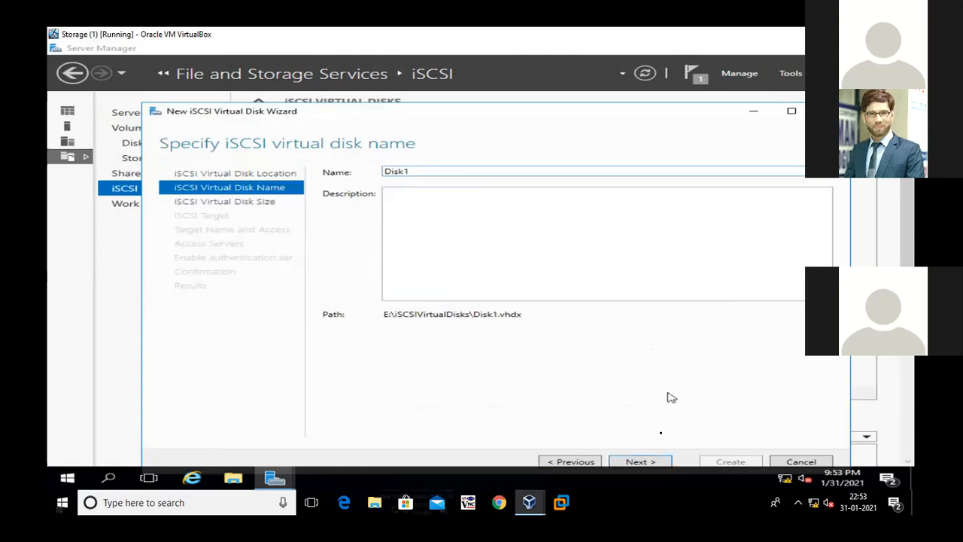
{"action": "left_click", "coordinate": [638, 461]}
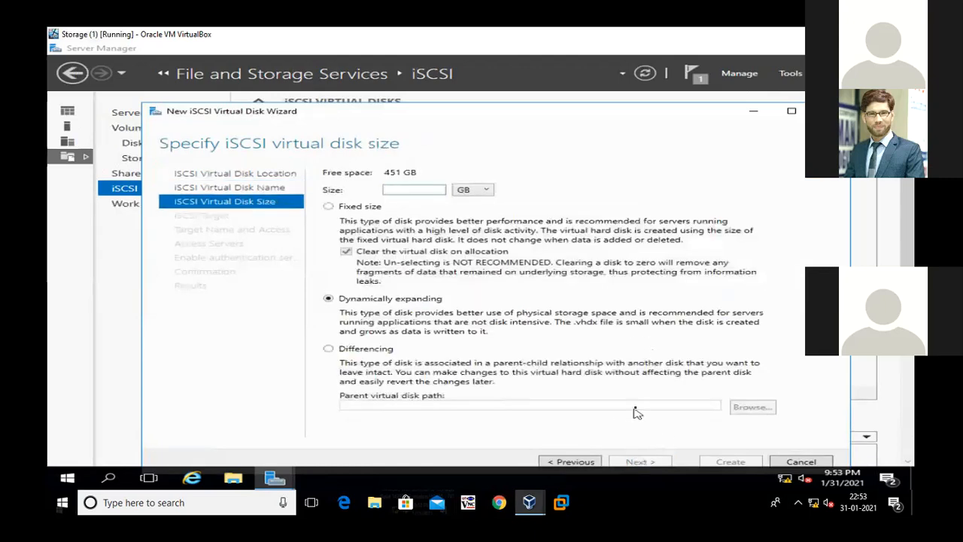
Set Disk1's size to 20 GB, dynamically expanding, and assign it to a new iSCSI target named Target1
{"action": "type", "text": "20"}
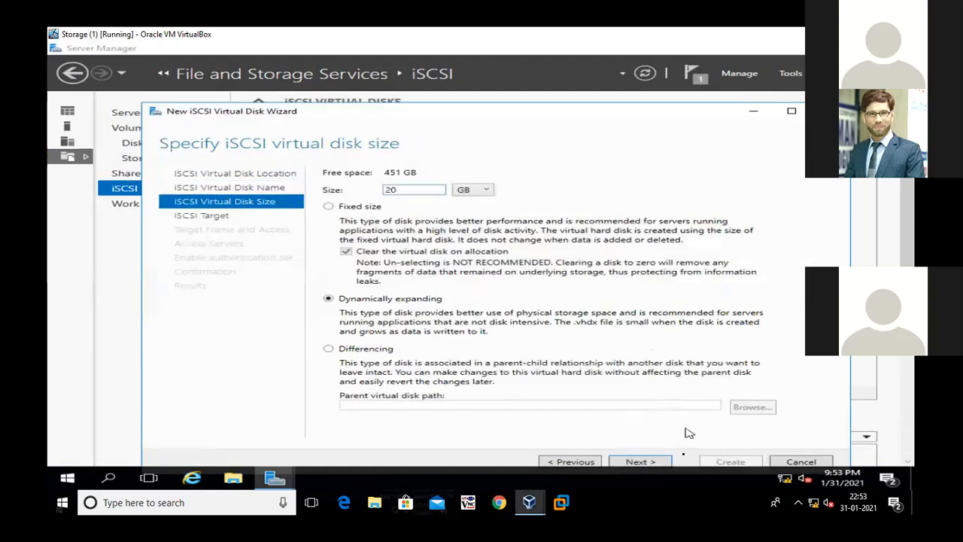
{"action": "left_click", "coordinate": [640, 461]}
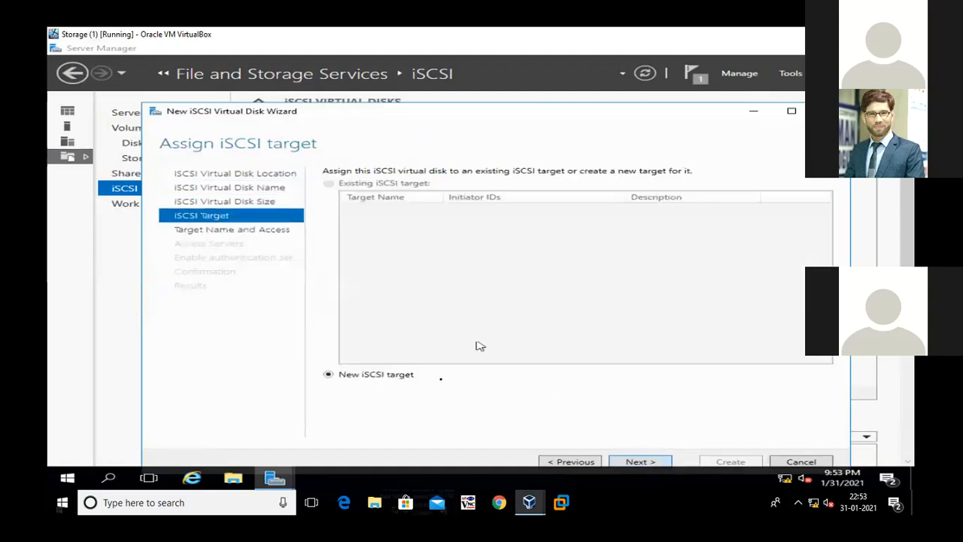
{"action": "left_click", "coordinate": [625, 462]}
{"action": "type", "text": "Target1"}
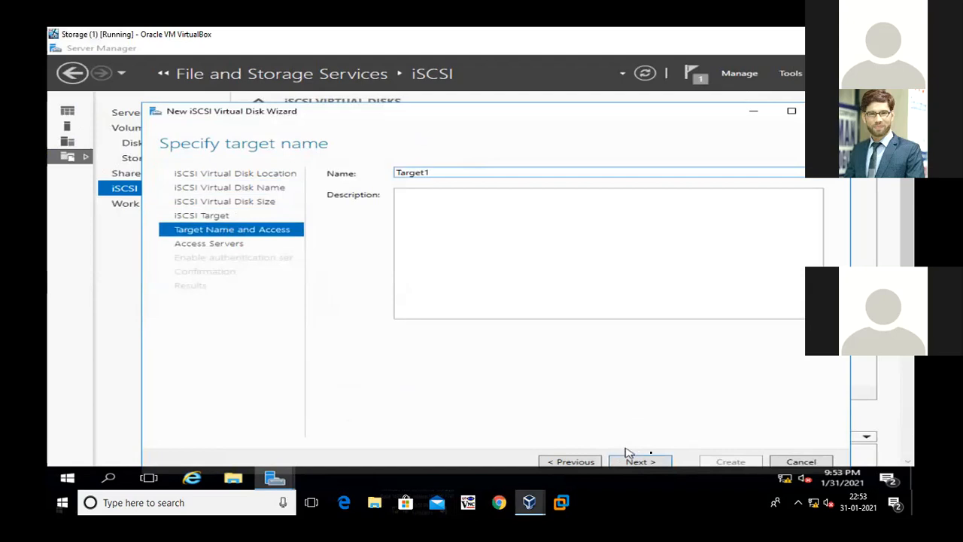
{"action": "left_click", "coordinate": [645, 460]}
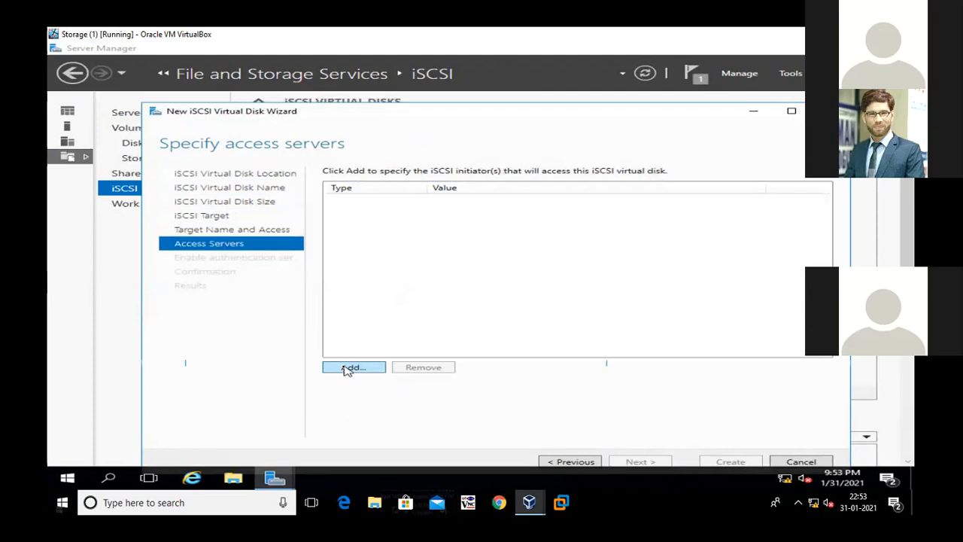
Add an access server for the target, identified by the IP address 192.168.1.1
{"action": "left_click", "coordinate": [348, 369]}
{"action": "left_click", "coordinate": [300, 380]}
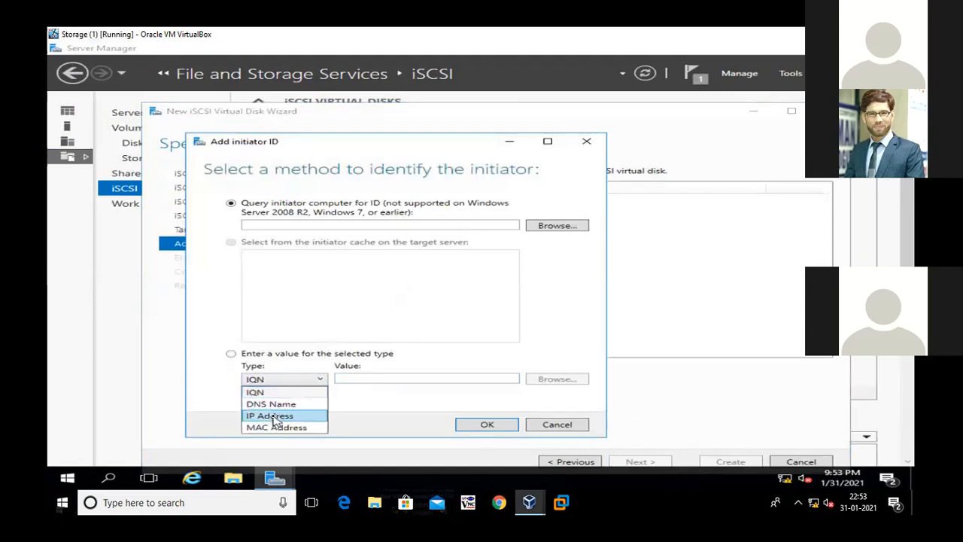
{"action": "left_click", "coordinate": [274, 416]}
{"action": "left_click", "coordinate": [349, 379]}
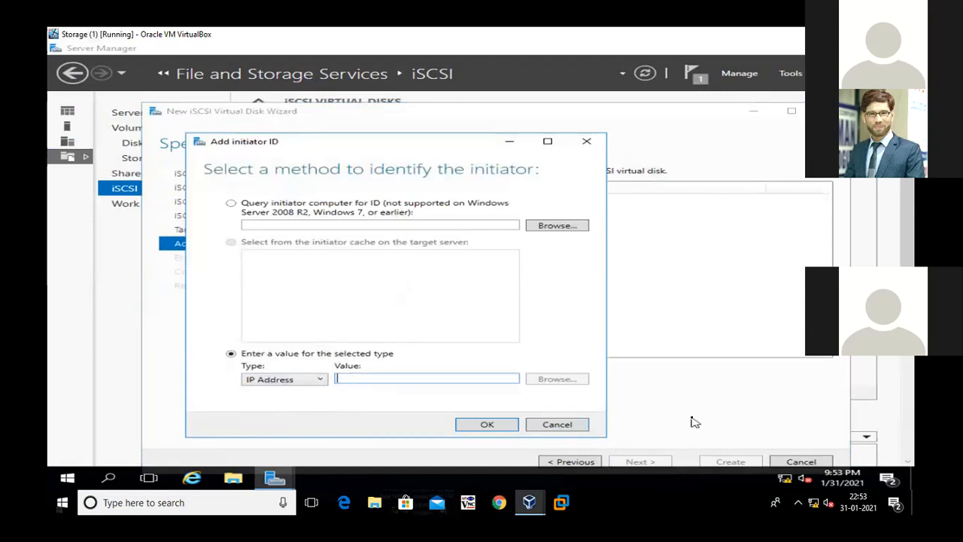
{"action": "type", "text": "192."}
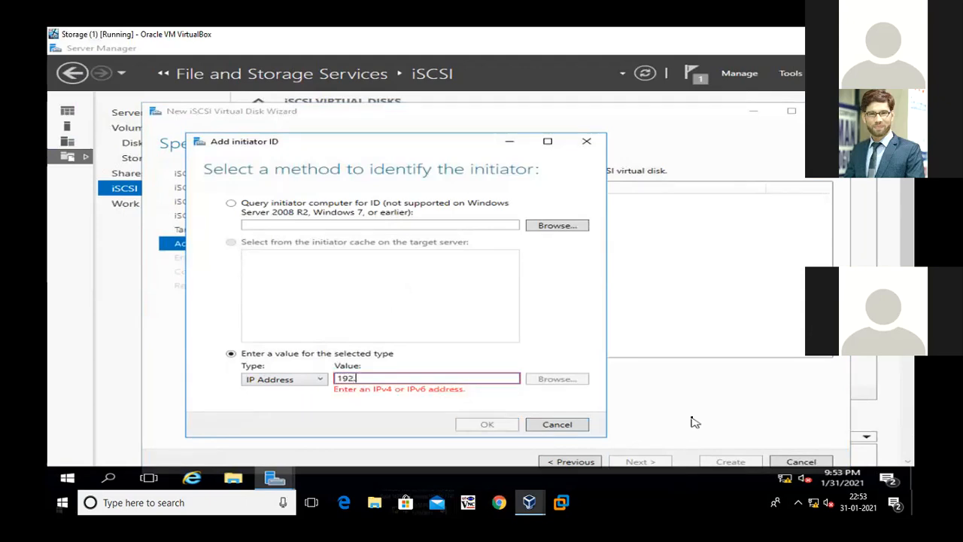
{"action": "type", "text": "168.1.1"}
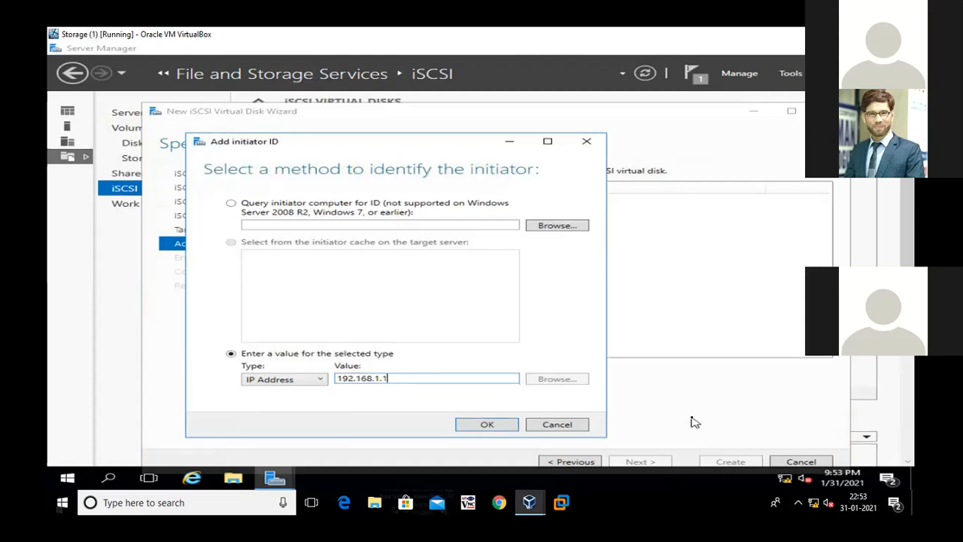
{"action": "left_click", "coordinate": [509, 424]}
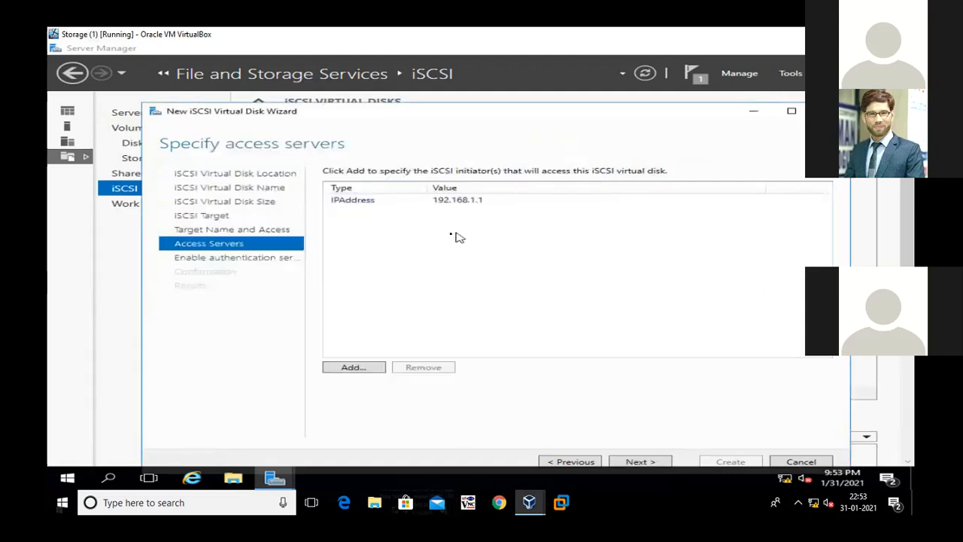
Add a second access server for the target, identified by the IP address 192.168.1.2
{"action": "left_click", "coordinate": [351, 366]}
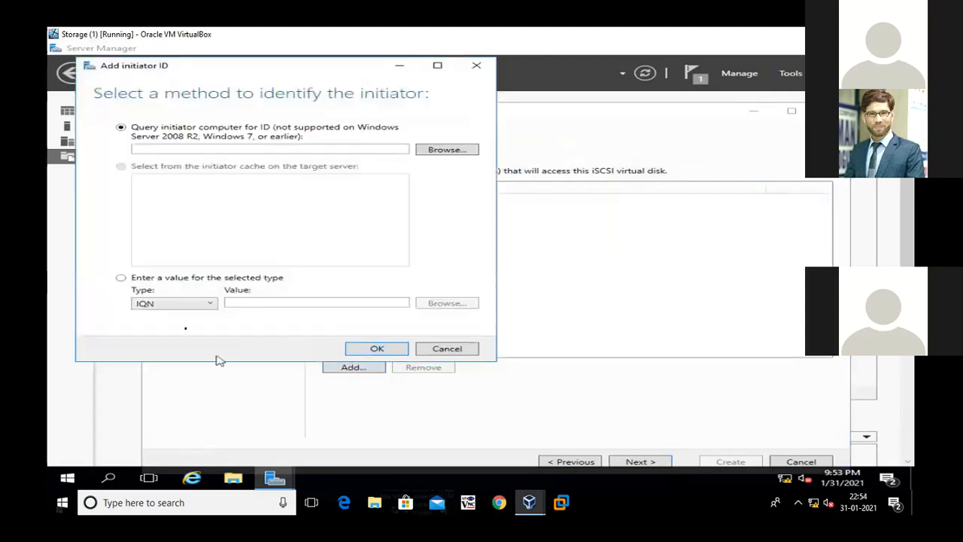
{"action": "left_click", "coordinate": [174, 305]}
{"action": "left_click", "coordinate": [175, 339]}
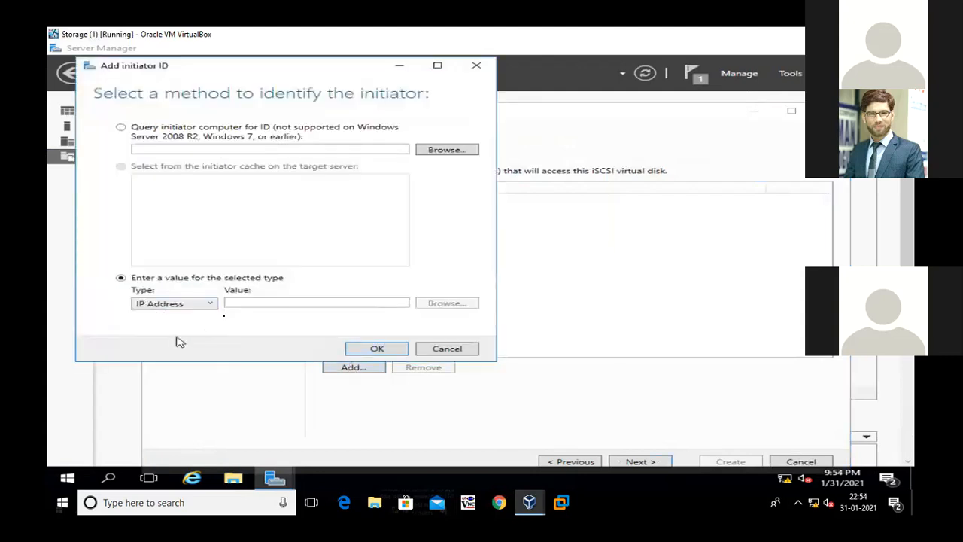
{"action": "left_click", "coordinate": [243, 302]}
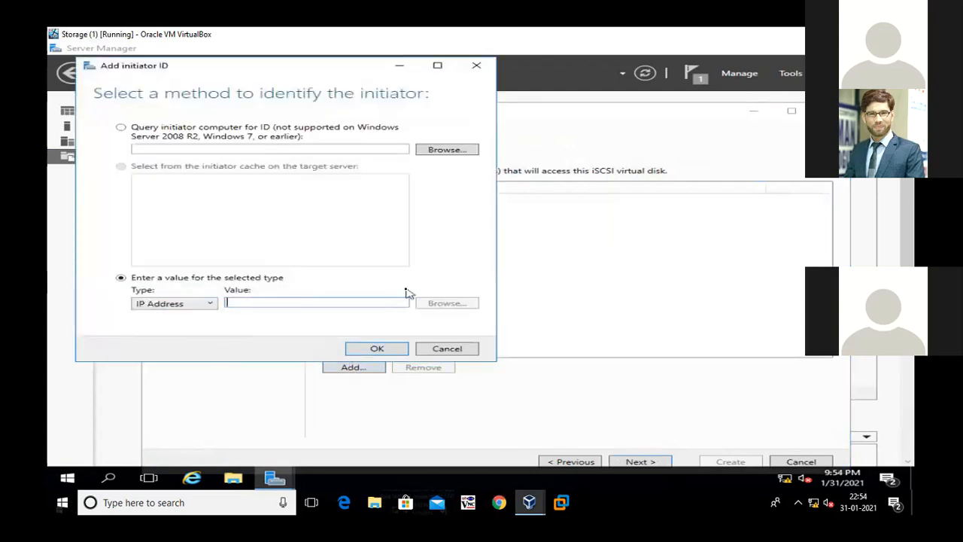
{"action": "type", "text": "192.1"}
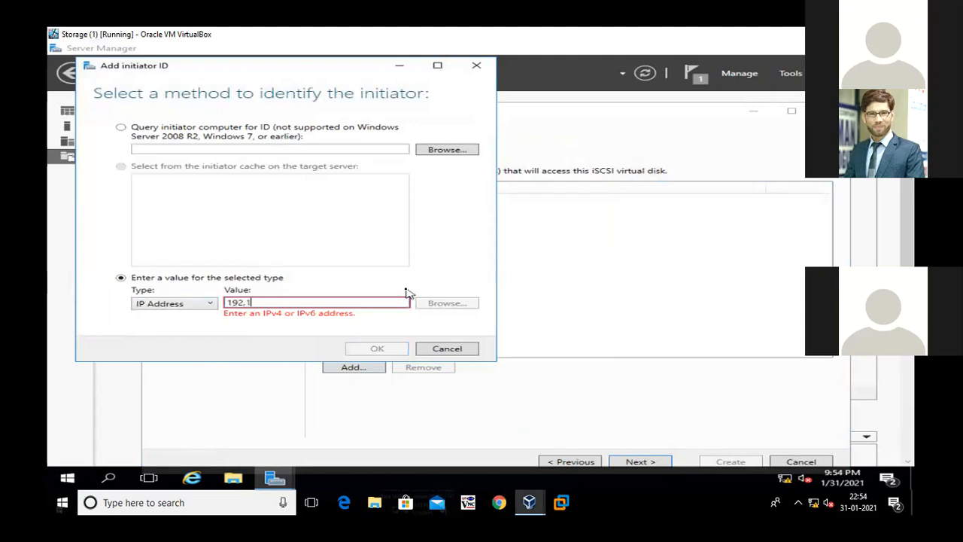
{"action": "type", "text": "68.1.1"}
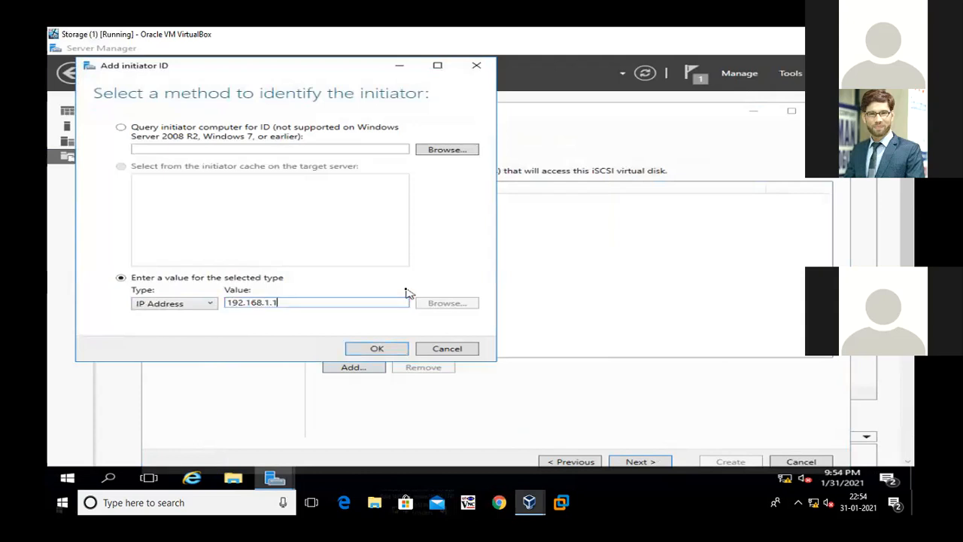
{"action": "key", "text": "BackSpace"}
{"action": "type", "text": "2"}
{"action": "left_click", "coordinate": [362, 350]}
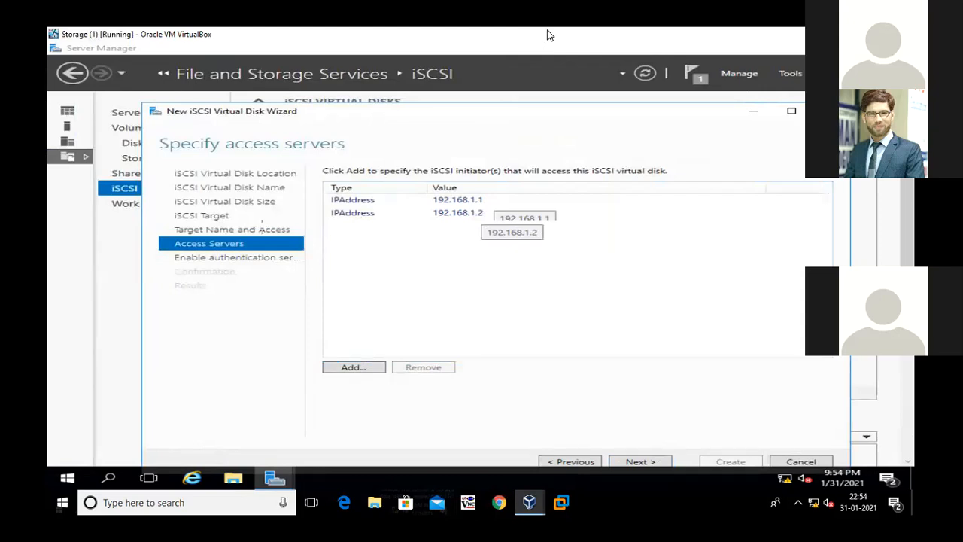
Switch to the Paint diagram, underline the Lan 2 addresses of Node 1 and Node 2, and return to the Storage virtual machine
{"action": "key", "text": "alt+Tab"}
{"action": "left_click_drag", "start_coordinate": [260, 241], "coordinate": [298, 244]}
{"action": "left_click_drag", "start_coordinate": [450, 240], "coordinate": [476, 238]}
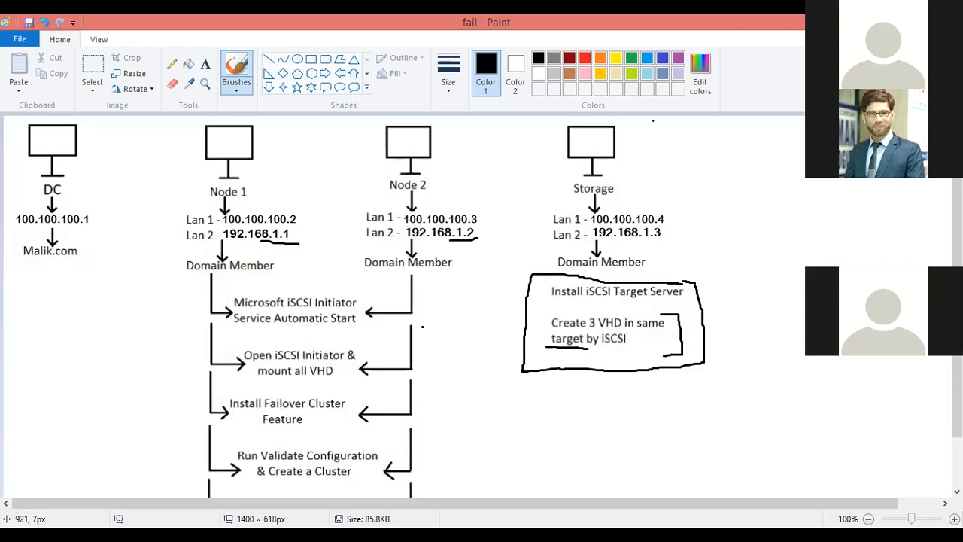
{"action": "key", "text": "alt+Tab"}
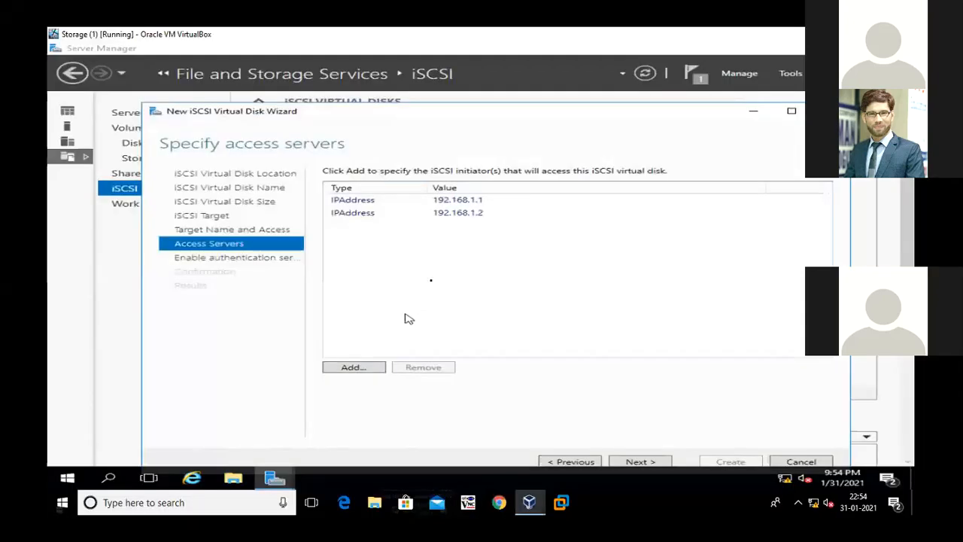
Leave CHAP and reverse CHAP disabled, create the Disk1 virtual disk with its target, and close the wizard when it completes
{"action": "left_click", "coordinate": [638, 461]}
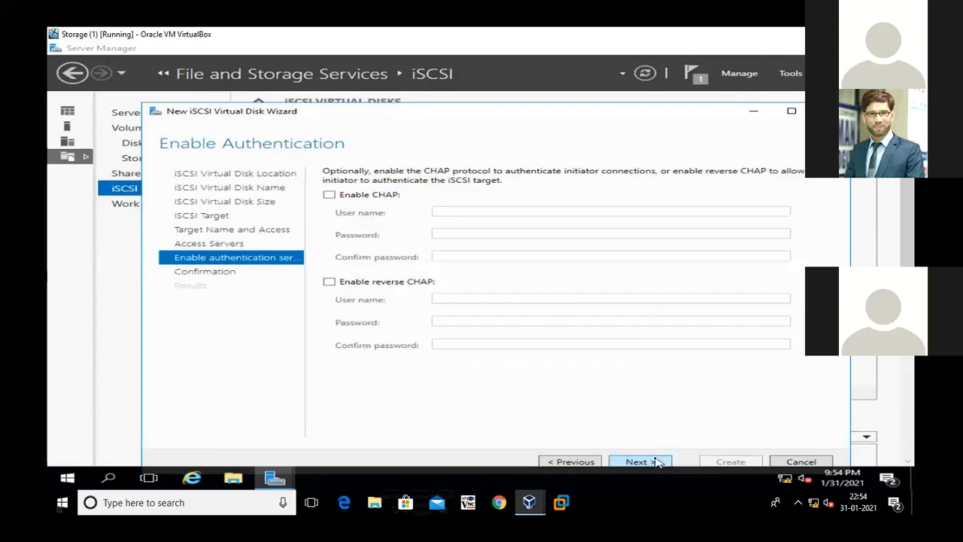
{"action": "left_click", "coordinate": [638, 462]}
{"action": "left_click", "coordinate": [730, 461]}
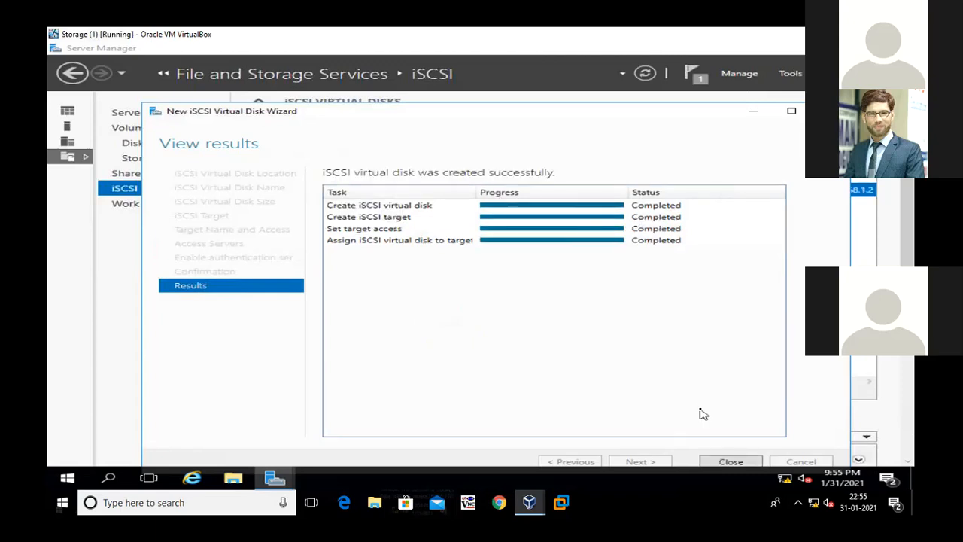
{"action": "left_click", "coordinate": [732, 462]}
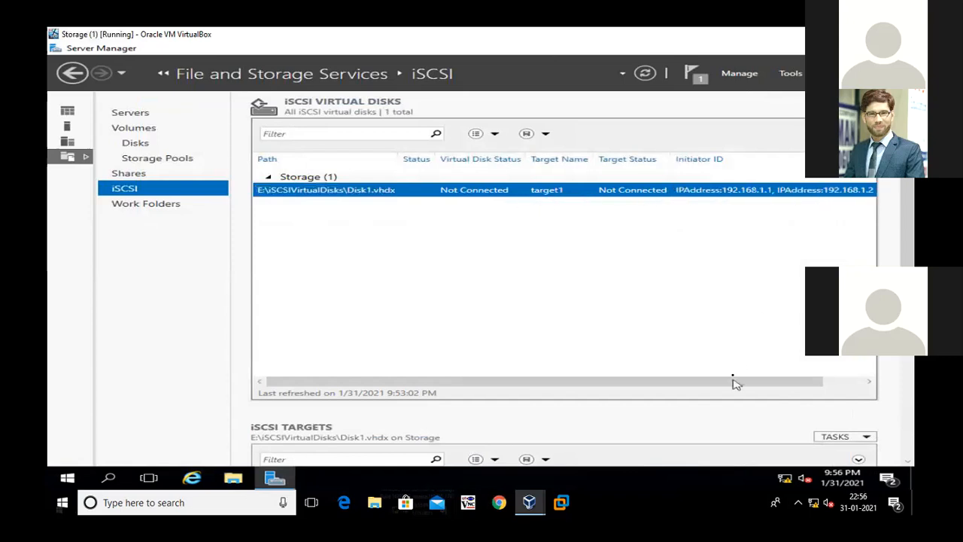
Start another iSCSI virtual disk on volume E: and name it Disk2
{"action": "left_click_drag", "start_coordinate": [752, 382], "coordinate": [813, 369]}
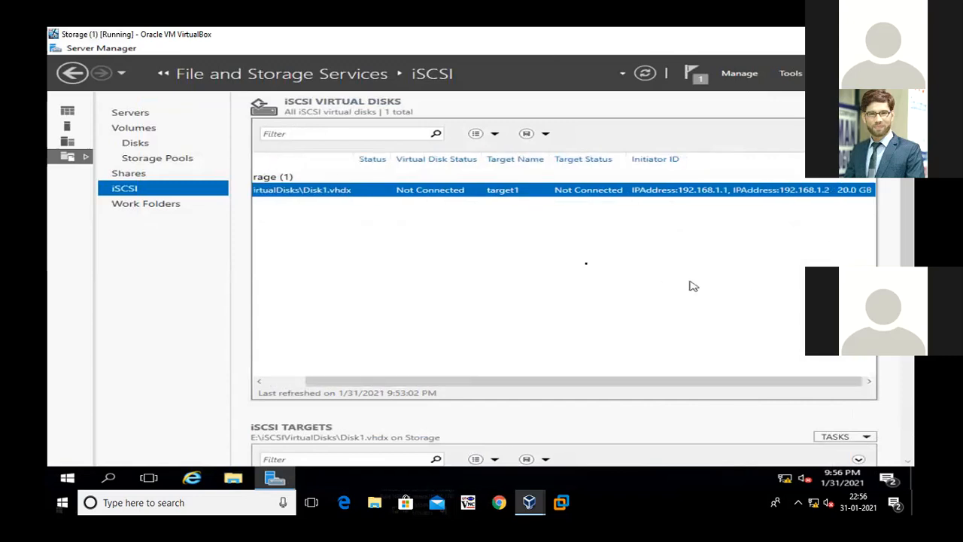
{"action": "right_click", "coordinate": [438, 231]}
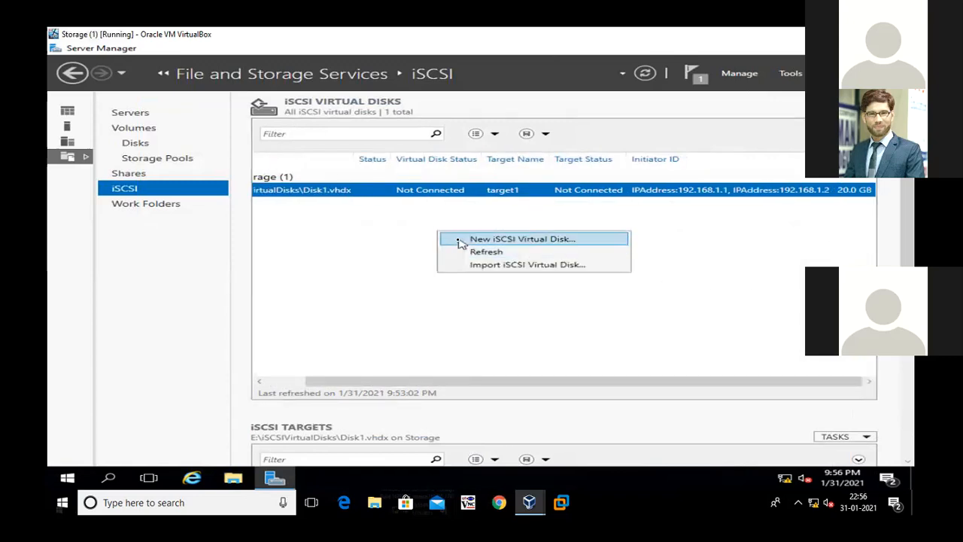
{"action": "left_click", "coordinate": [459, 242]}
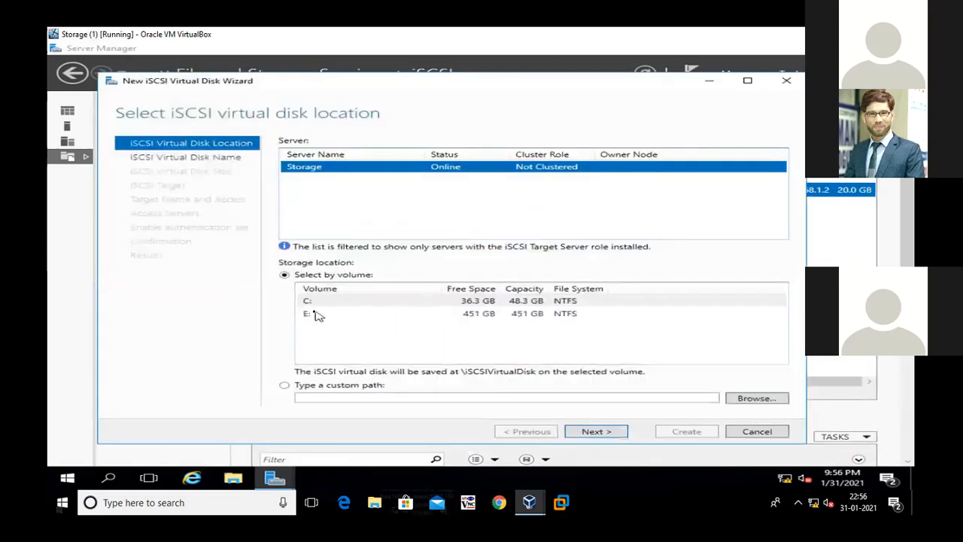
{"action": "left_click", "coordinate": [316, 313]}
{"action": "left_click", "coordinate": [594, 431]}
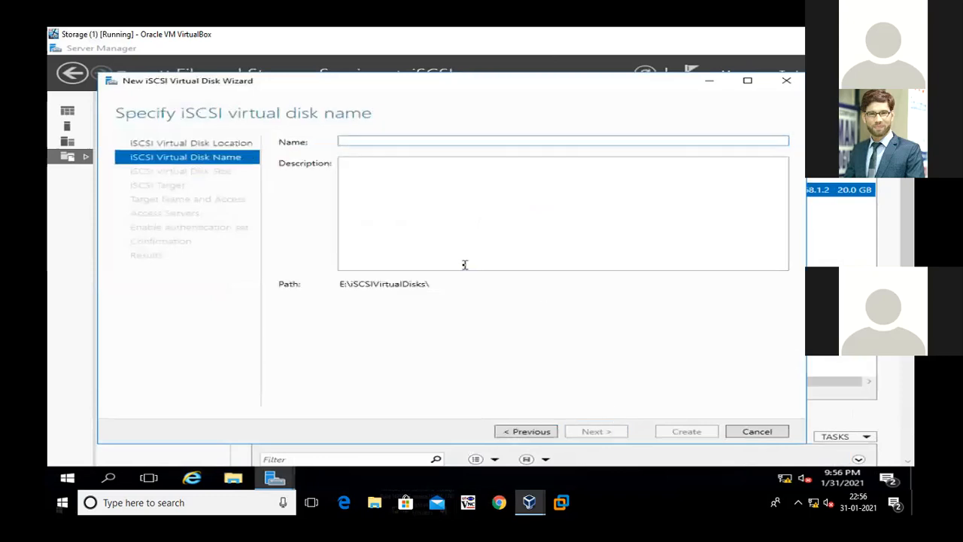
{"action": "type", "text": "Disk2"}
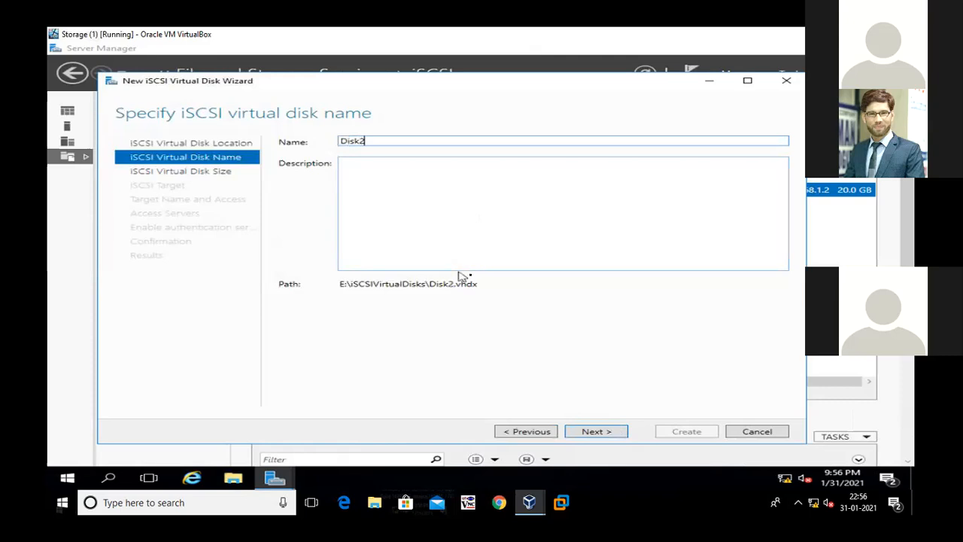
{"action": "left_click", "coordinate": [614, 436]}
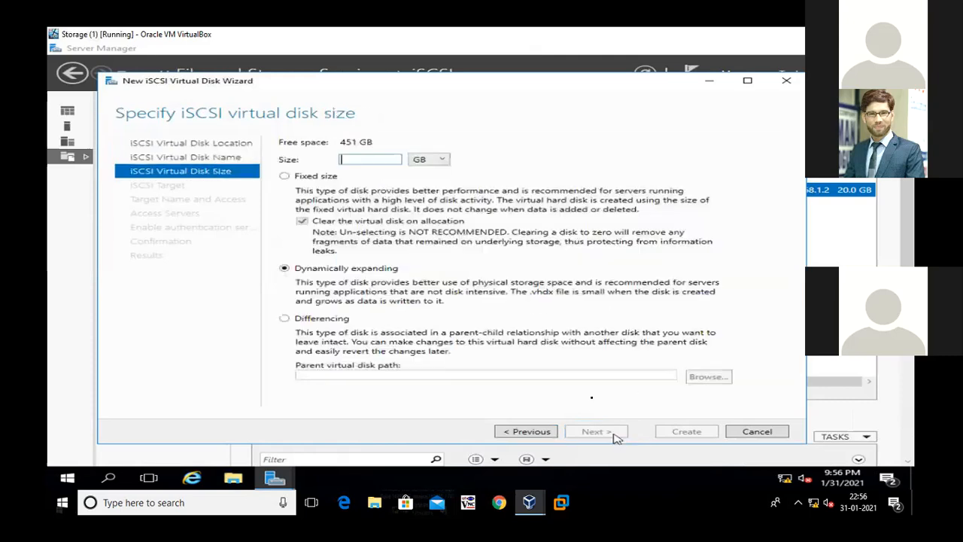
Set Disk2's size to 20 GB, dynamically expanding, assign it to the existing target1, and advance to the confirmation
{"action": "type", "text": "20"}
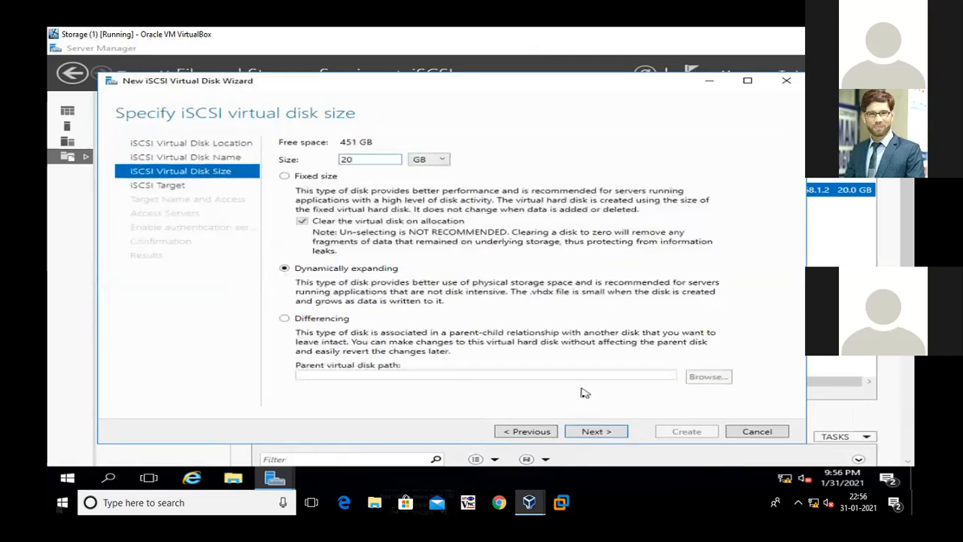
{"action": "left_click", "coordinate": [614, 436]}
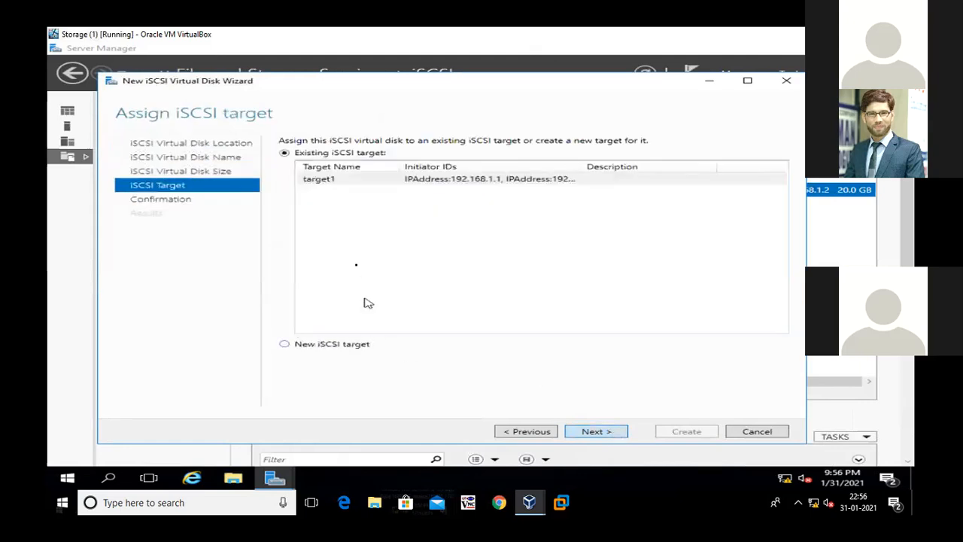
{"action": "left_click", "coordinate": [329, 185]}
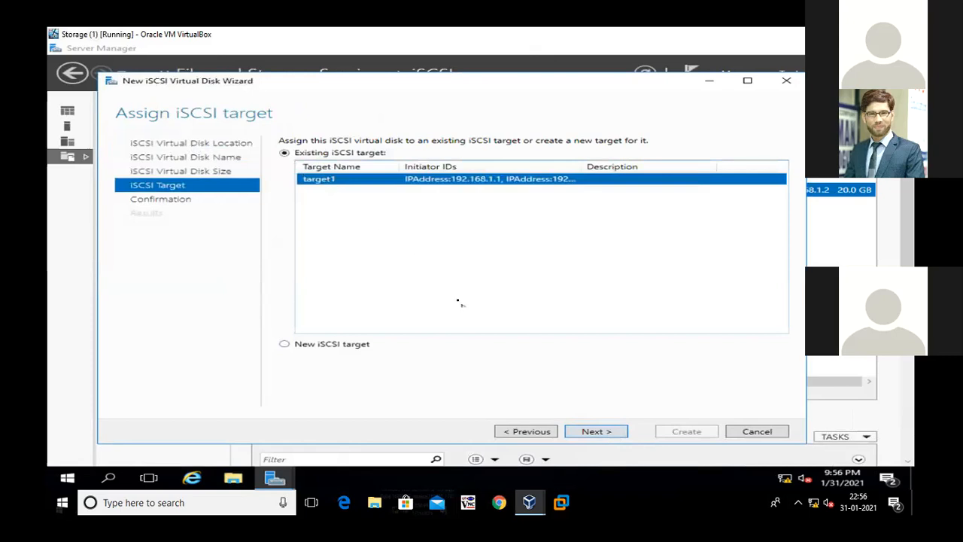
{"action": "left_click", "coordinate": [583, 431]}
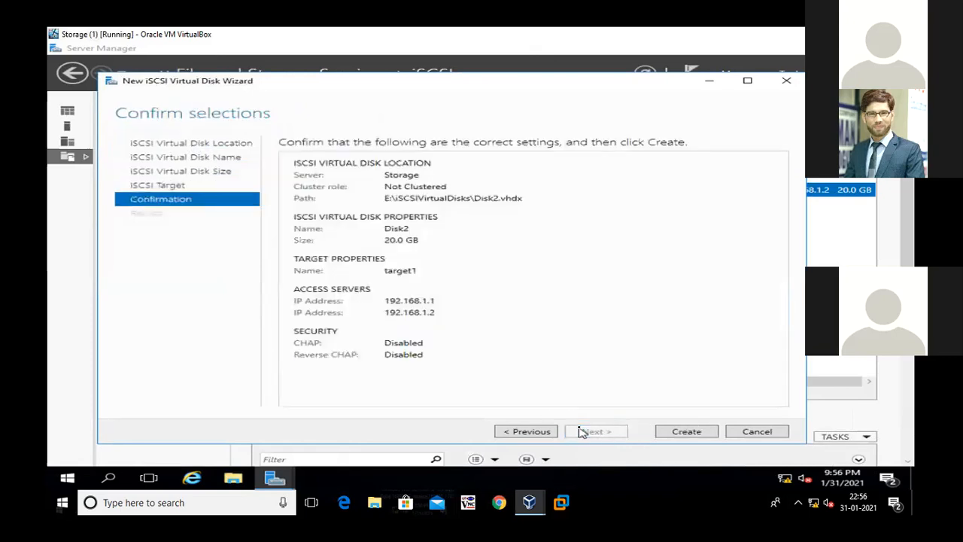
Create the Disk2 virtual disk with the confirmed settings and close the wizard when it completes
{"action": "left_click", "coordinate": [666, 432]}
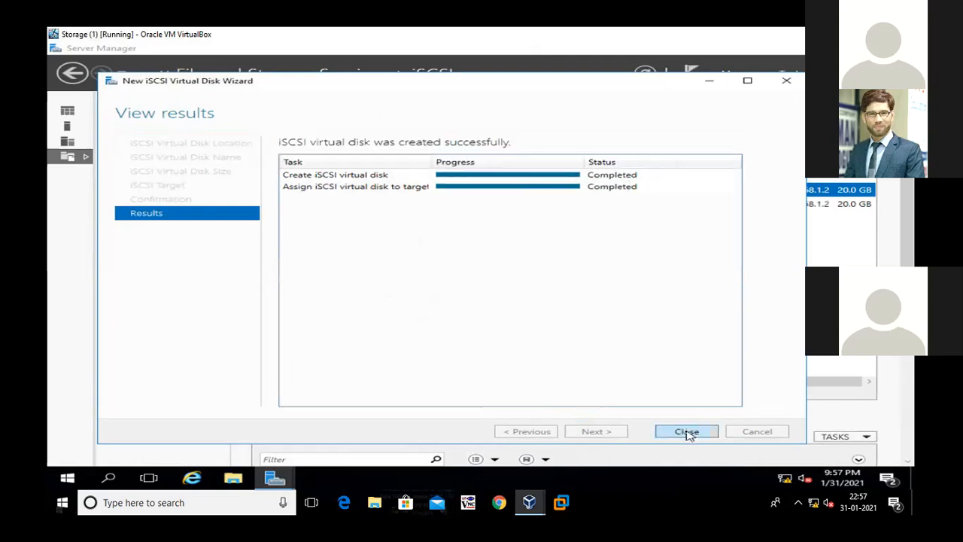
{"action": "left_click", "coordinate": [686, 432]}
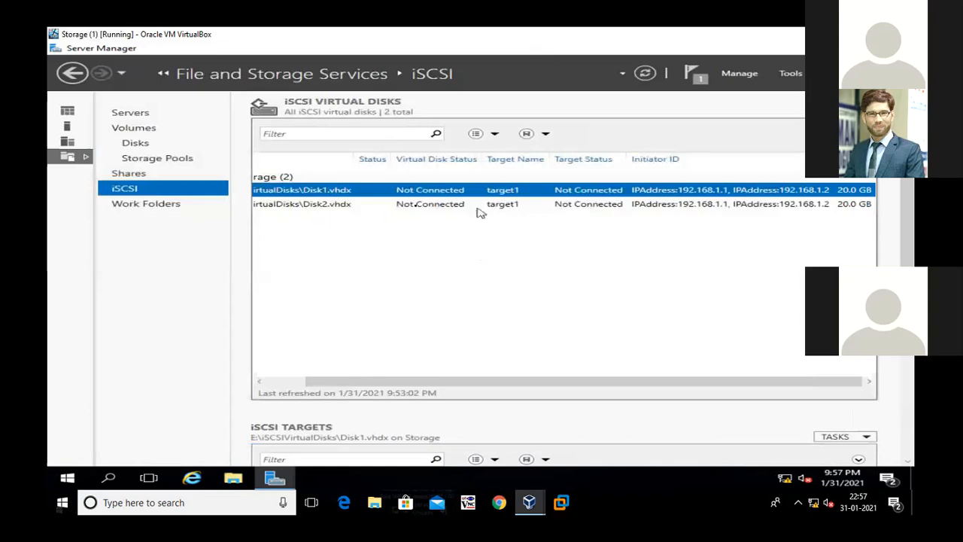
Start another iSCSI virtual disk on volume E: and name it Disk3
{"action": "right_click", "coordinate": [360, 230]}
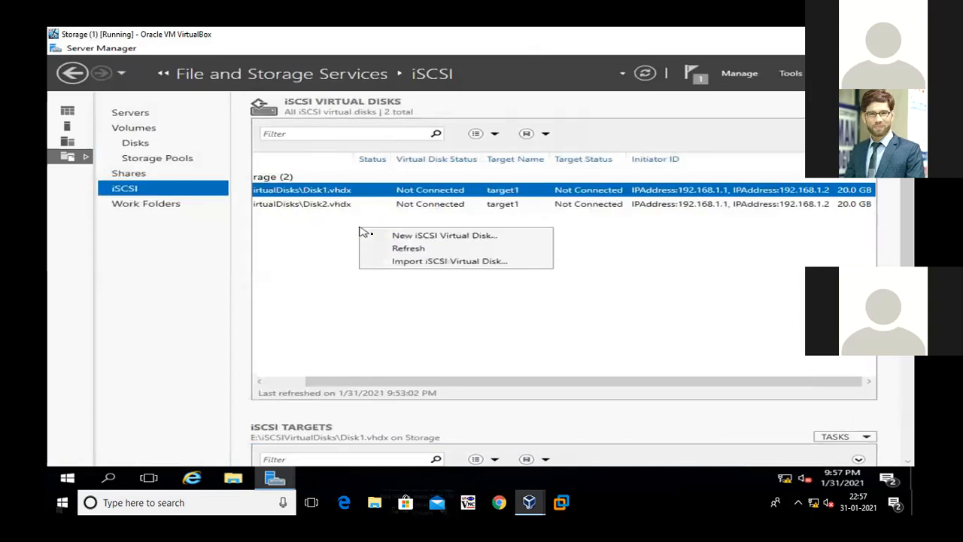
{"action": "left_click", "coordinate": [374, 237]}
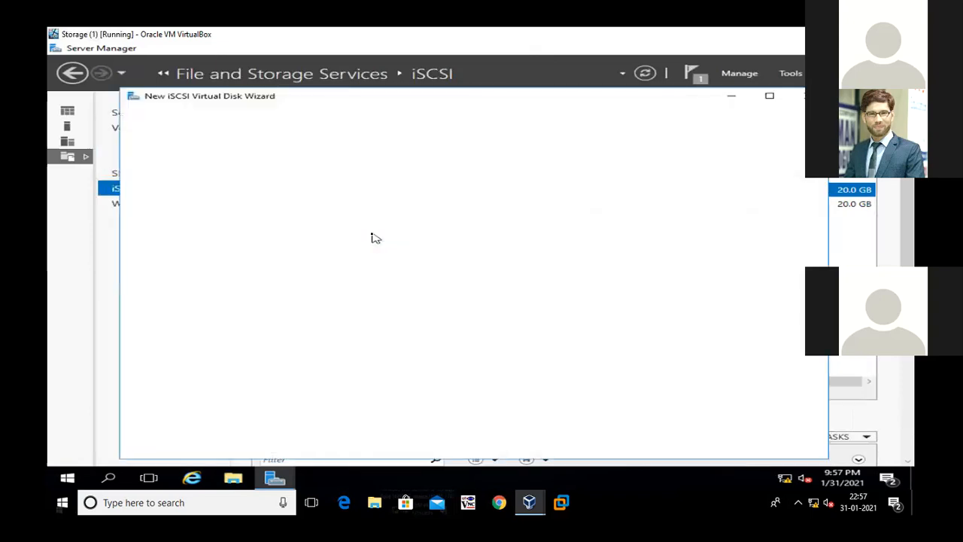
{"action": "left_click", "coordinate": [493, 330]}
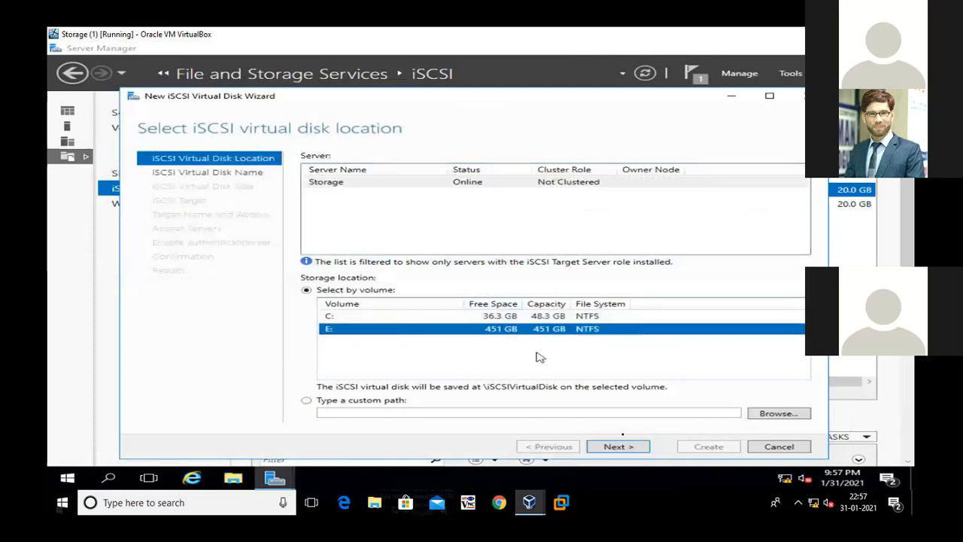
{"action": "left_click", "coordinate": [615, 446]}
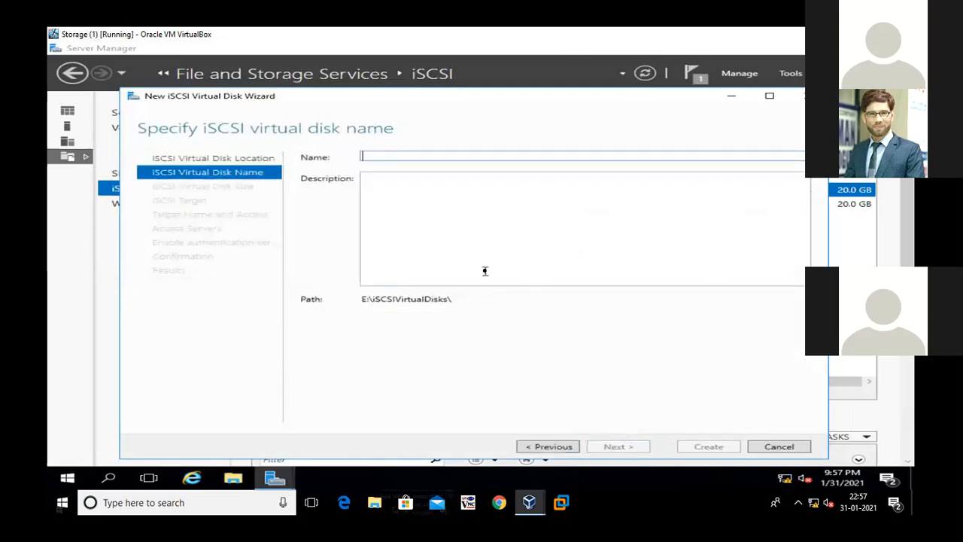
{"action": "type", "text": "Disk3"}
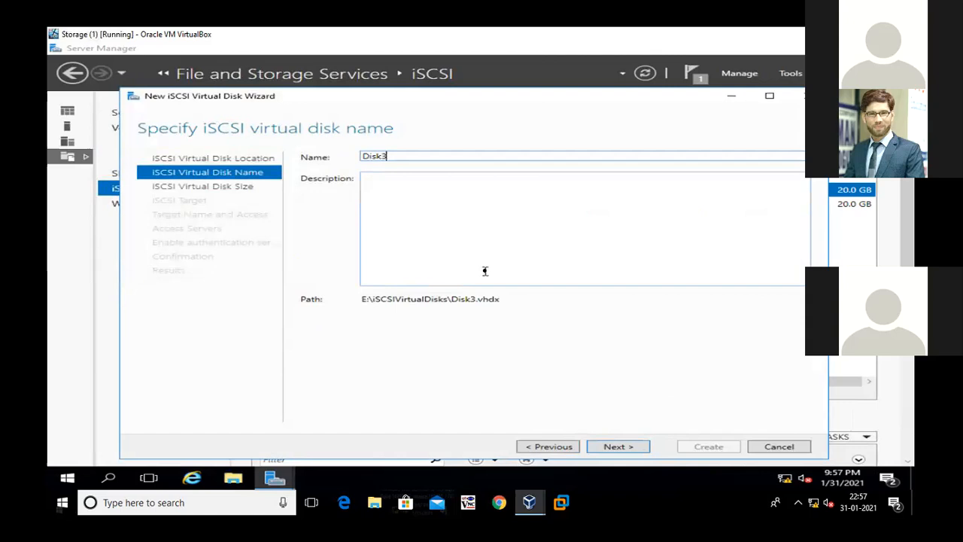
{"action": "left_click", "coordinate": [641, 447]}
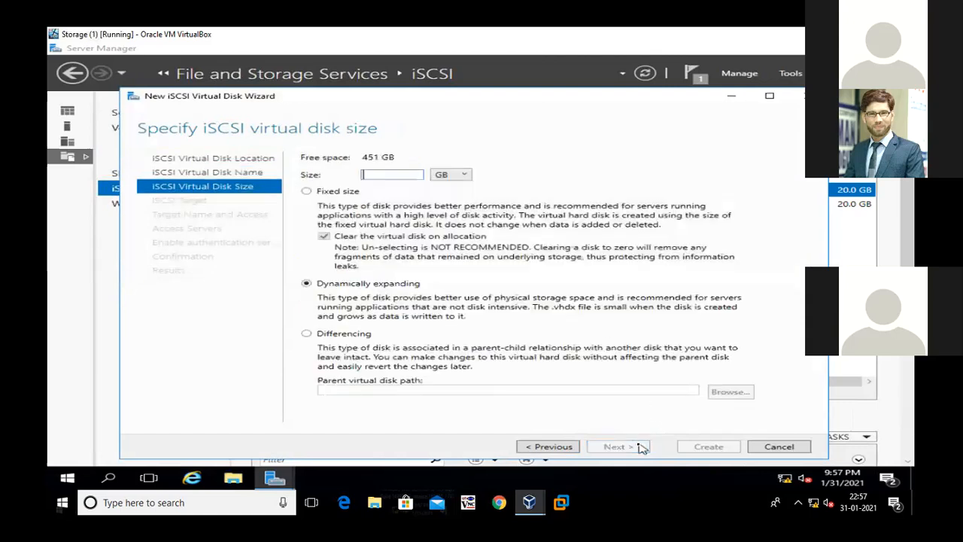
Create Disk3 as a 20 GB dynamically expanding disk assigned to the existing target1, and close the wizard when it completes
{"action": "type", "text": "20"}
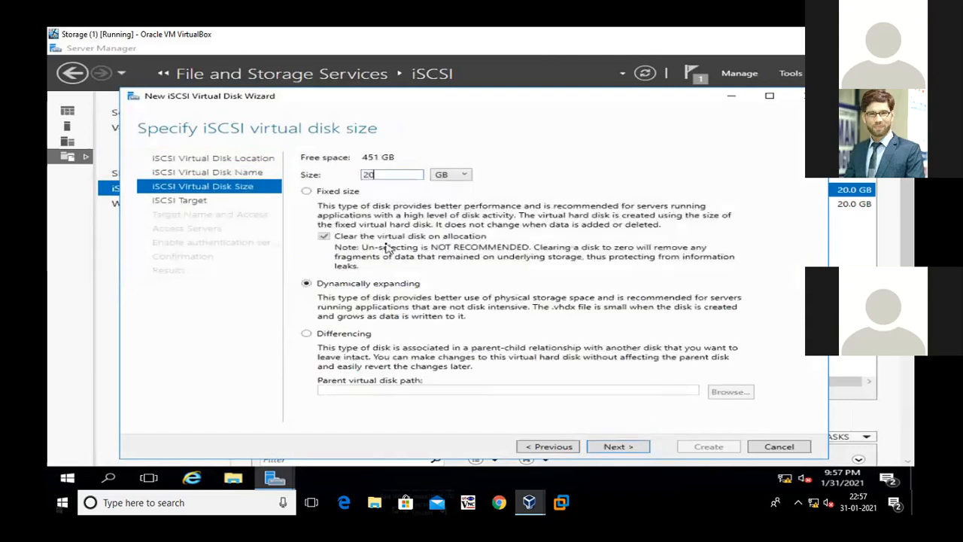
{"action": "left_click", "coordinate": [616, 447]}
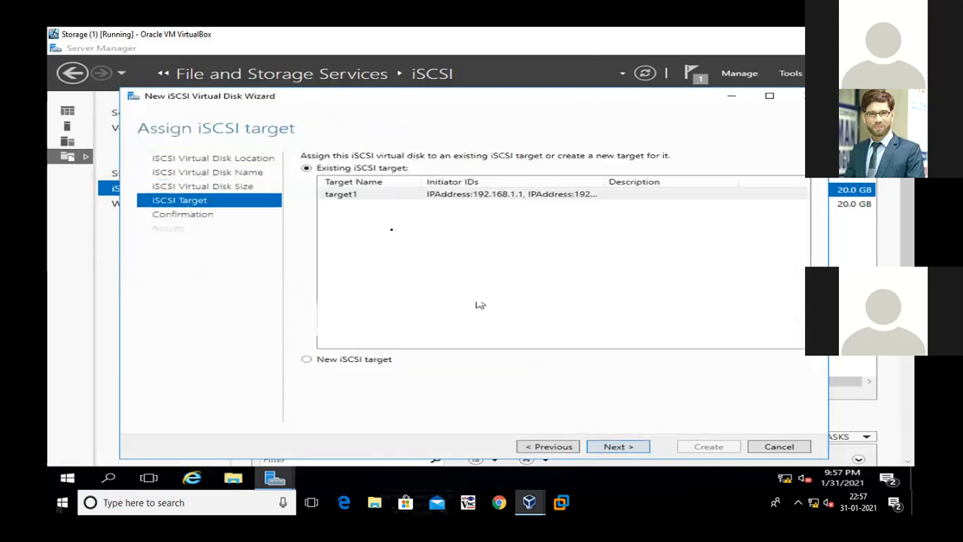
{"action": "left_click", "coordinate": [367, 197]}
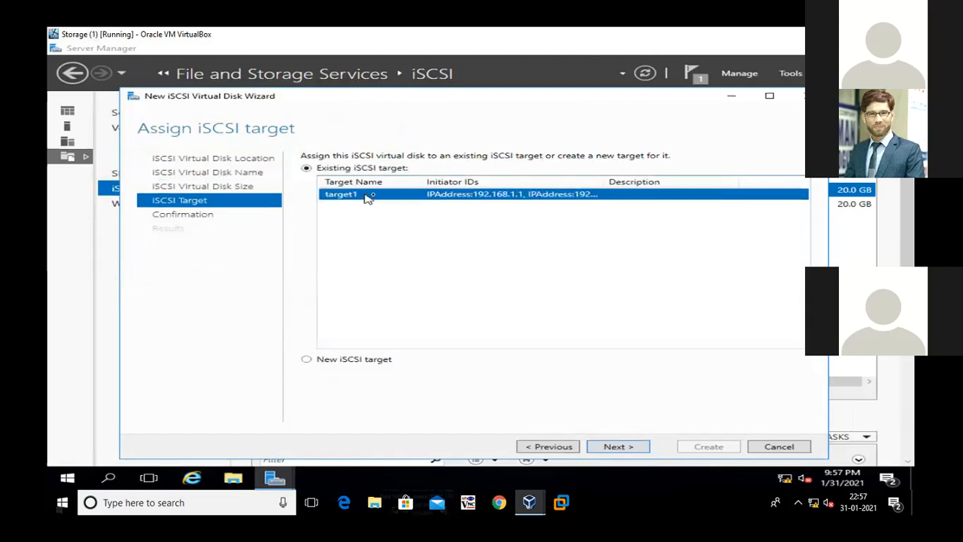
{"action": "left_click", "coordinate": [642, 448]}
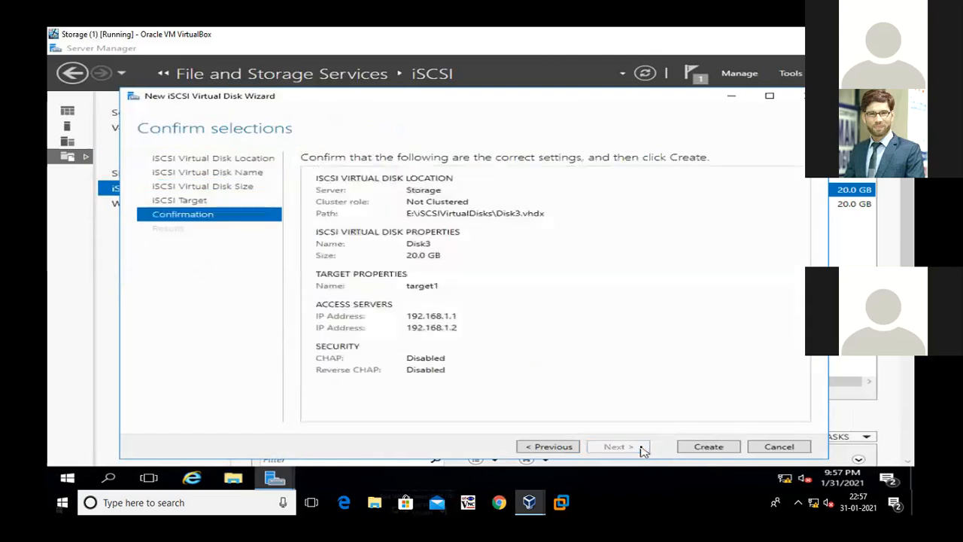
{"action": "left_click", "coordinate": [701, 448]}
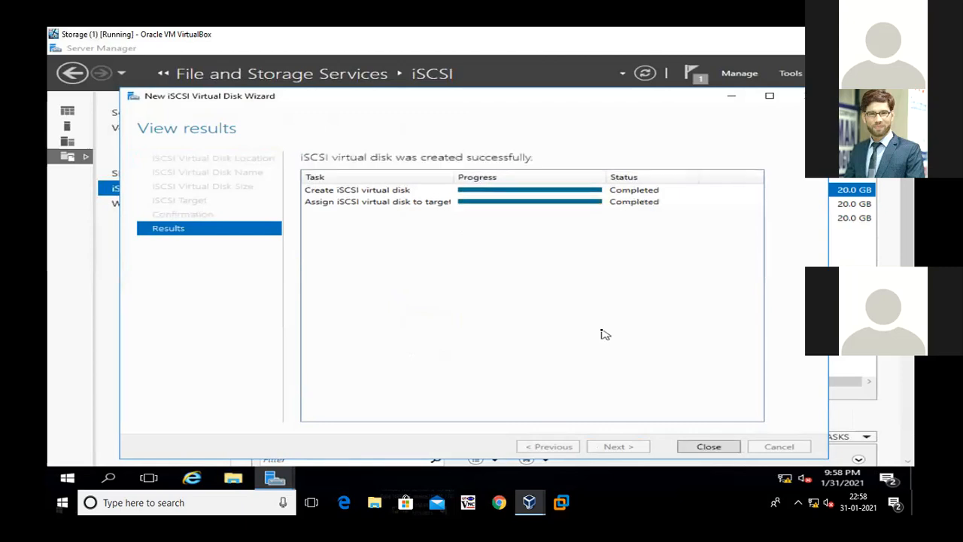
{"action": "left_click", "coordinate": [707, 446]}
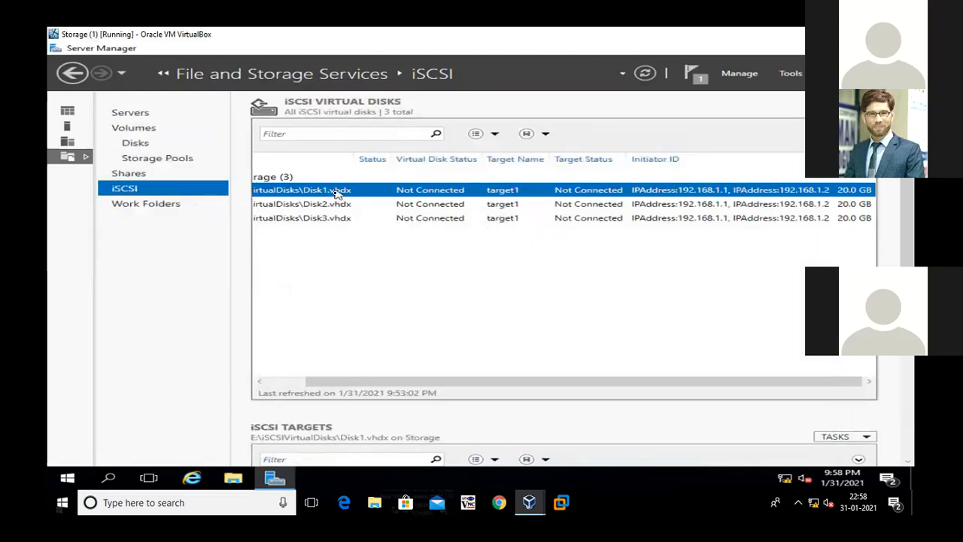
Refresh the iSCSI virtual disks list and minimize the Storage virtual machine window
{"action": "right_click", "coordinate": [371, 242]}
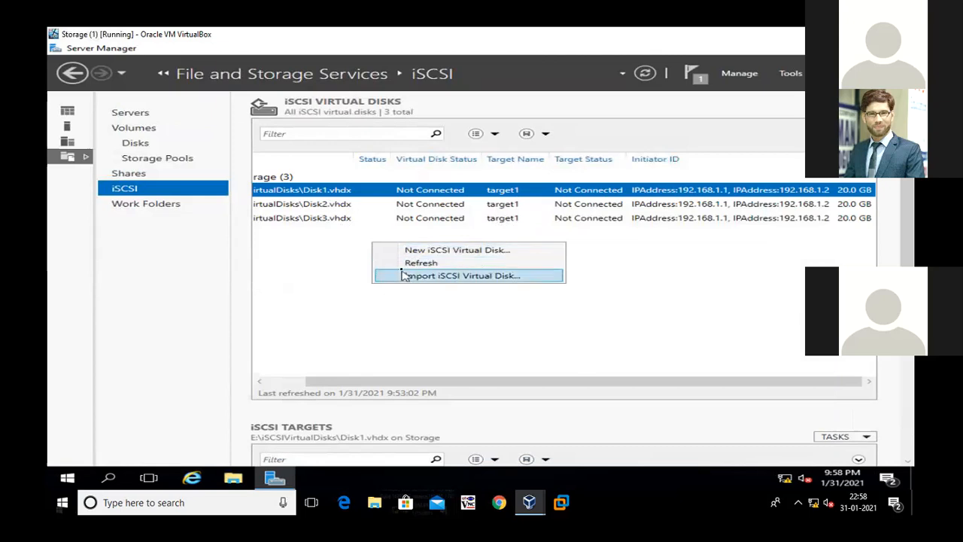
{"action": "left_click", "coordinate": [405, 264]}
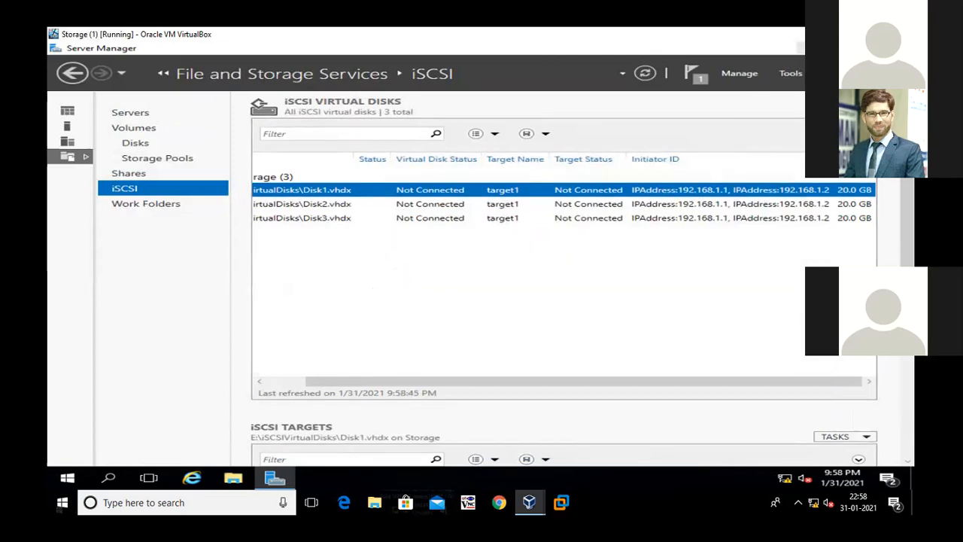
{"action": "left_click", "coordinate": [842, 35]}
Refresh the DC desktop, minimize the DC window, and move the Node-2 virtual machine window beside Node-1
{"action": "left_click", "coordinate": [587, 164]}
{"action": "right_click", "coordinate": [582, 114]}
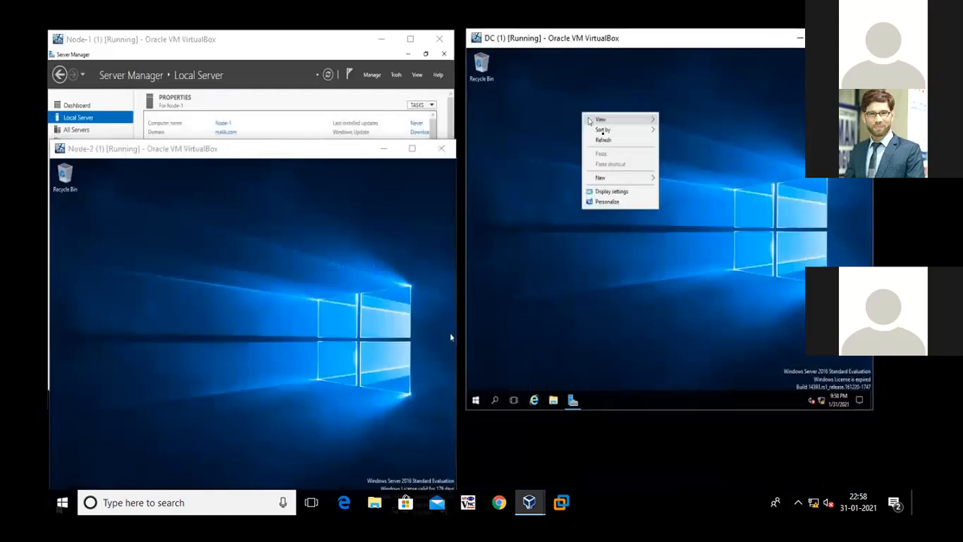
{"action": "left_click", "coordinate": [610, 142]}
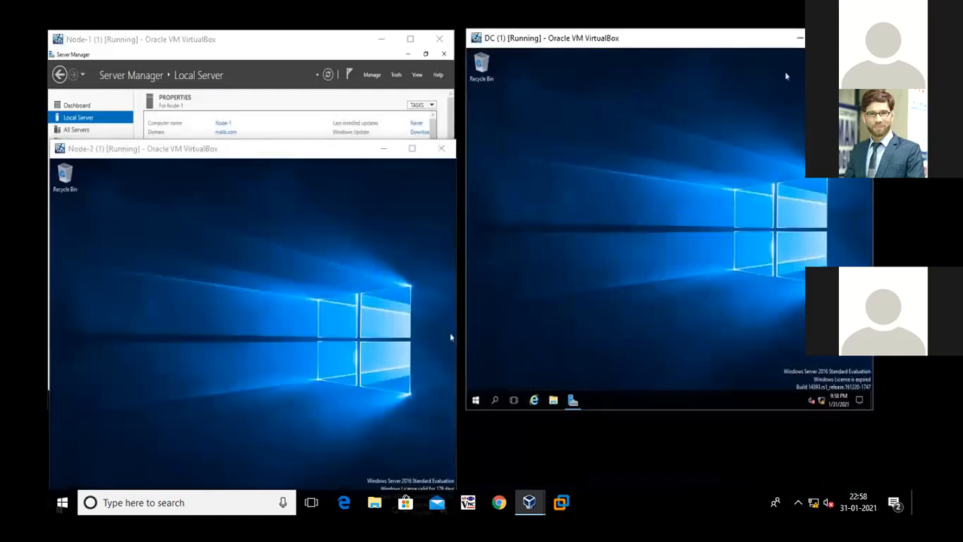
{"action": "left_click", "coordinate": [799, 38]}
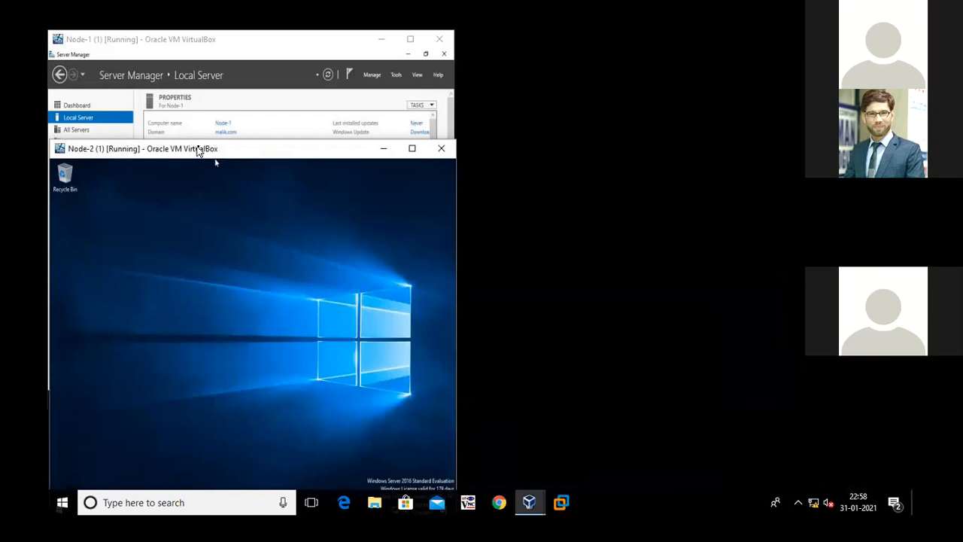
{"action": "left_click_drag", "start_coordinate": [204, 162], "coordinate": [618, 49]}
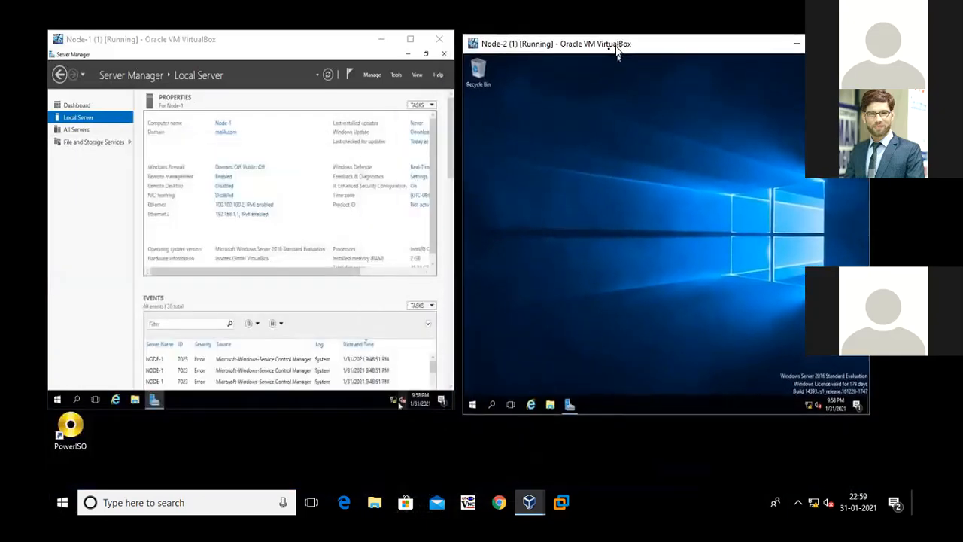
Maximize the Node-1 virtual machine window and refresh its Server Manager local server view
{"action": "left_click", "coordinate": [264, 42]}
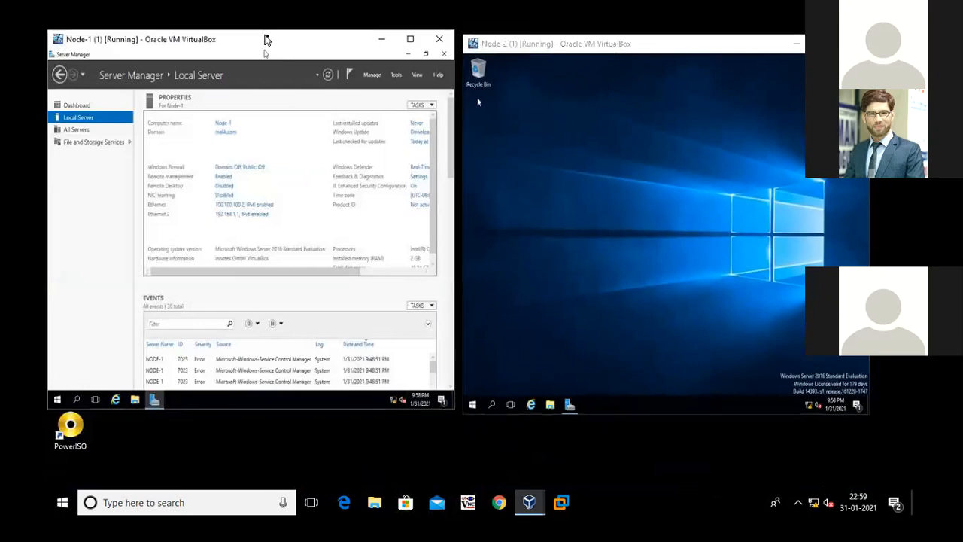
{"action": "left_click", "coordinate": [410, 42]}
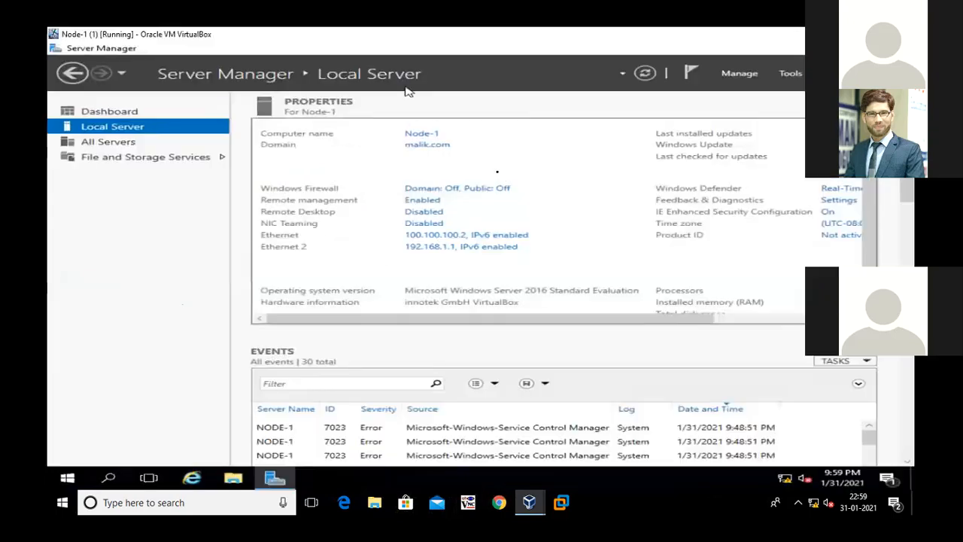
{"action": "left_click", "coordinate": [645, 73]}
Open the Services management console on Node-1 with the Run command
{"action": "right_click", "coordinate": [67, 478]}
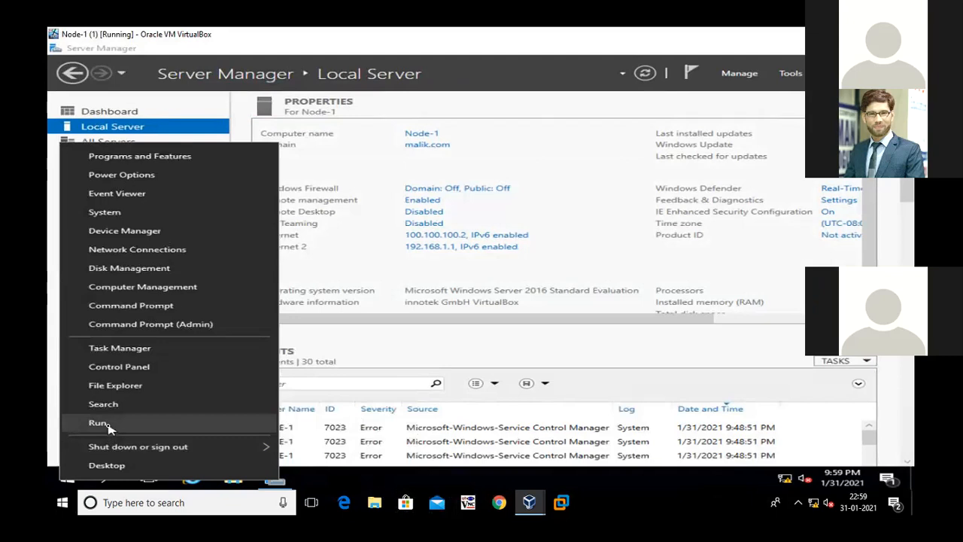
{"action": "left_click", "coordinate": [99, 422]}
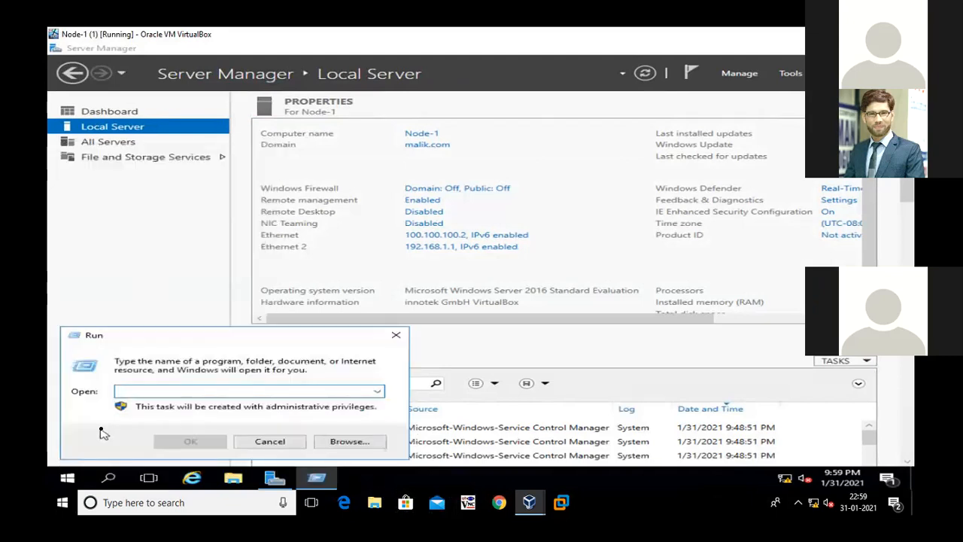
{"action": "type", "text": "services.masc"}
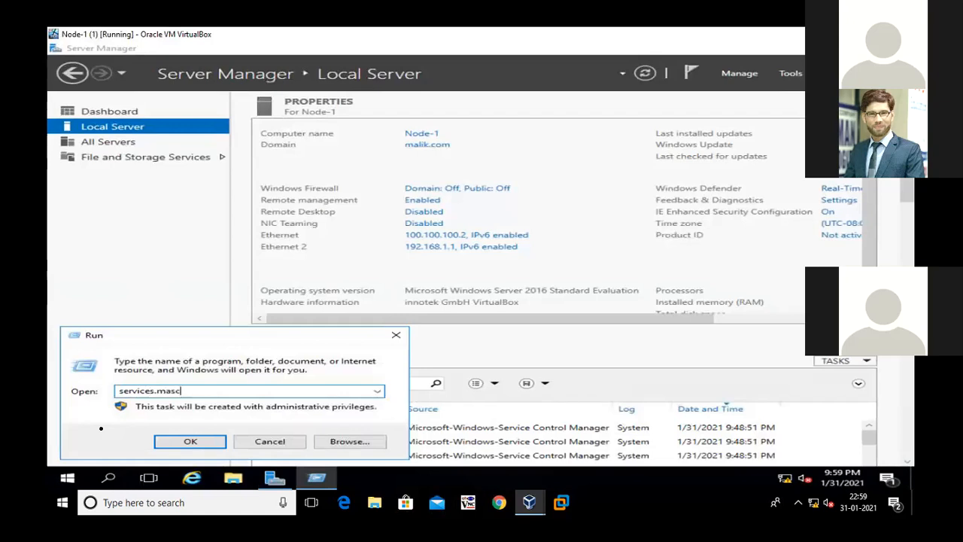
{"action": "key", "text": "Return"}
{"action": "key", "text": "Return"}
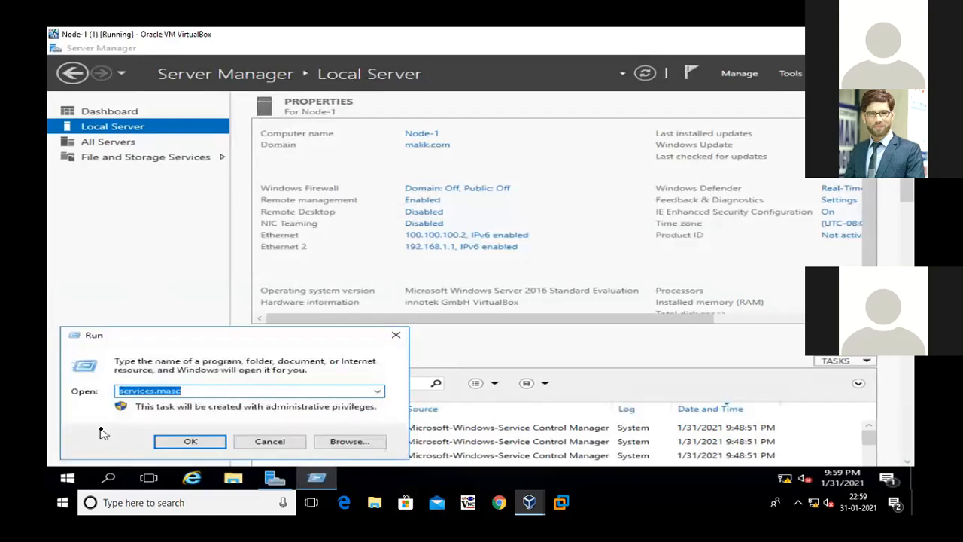
{"action": "left_click", "coordinate": [172, 391]}
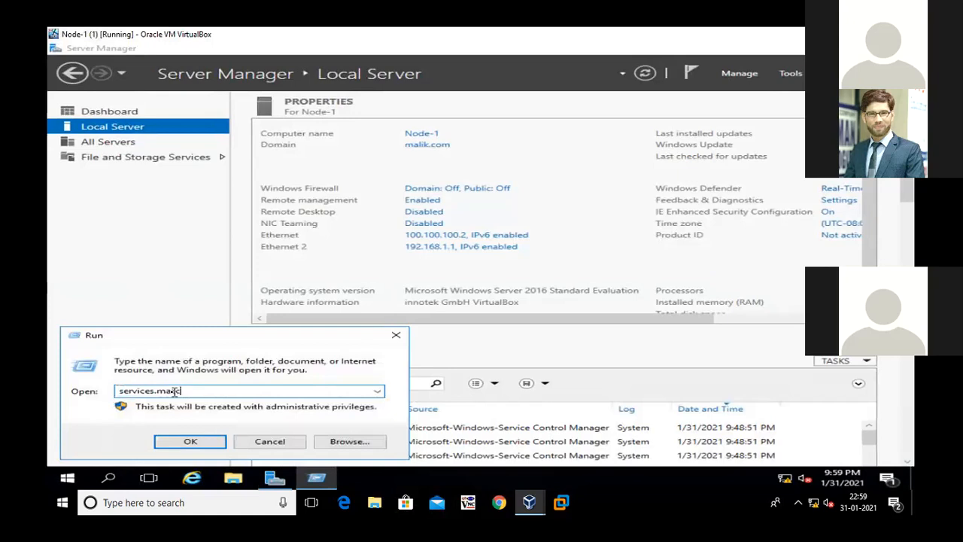
{"action": "key", "text": "Return"}
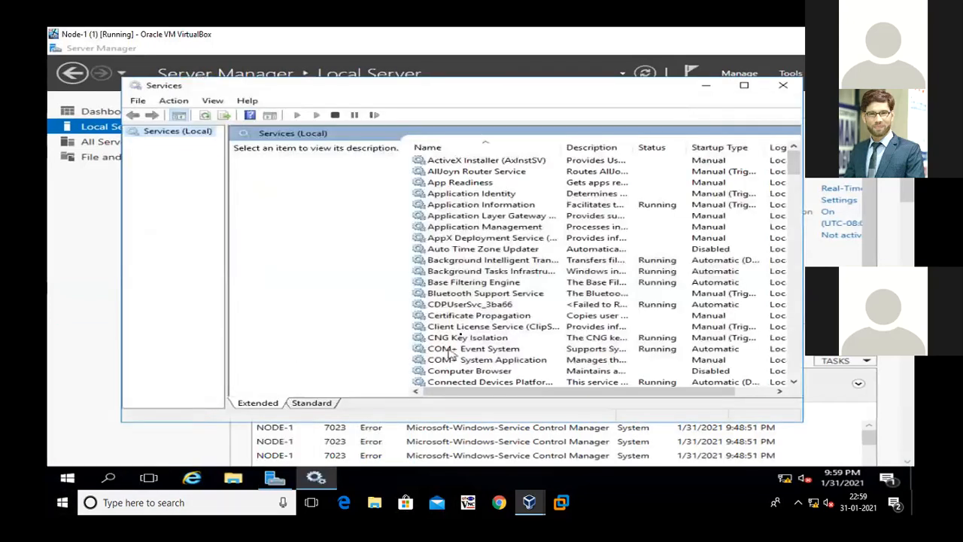
Set the Microsoft iSCSI Initiator Service's startup type to Automatic, start the service, apply the settings, and close the Services console
{"action": "left_click", "coordinate": [460, 328]}
{"action": "key", "text": "m"}
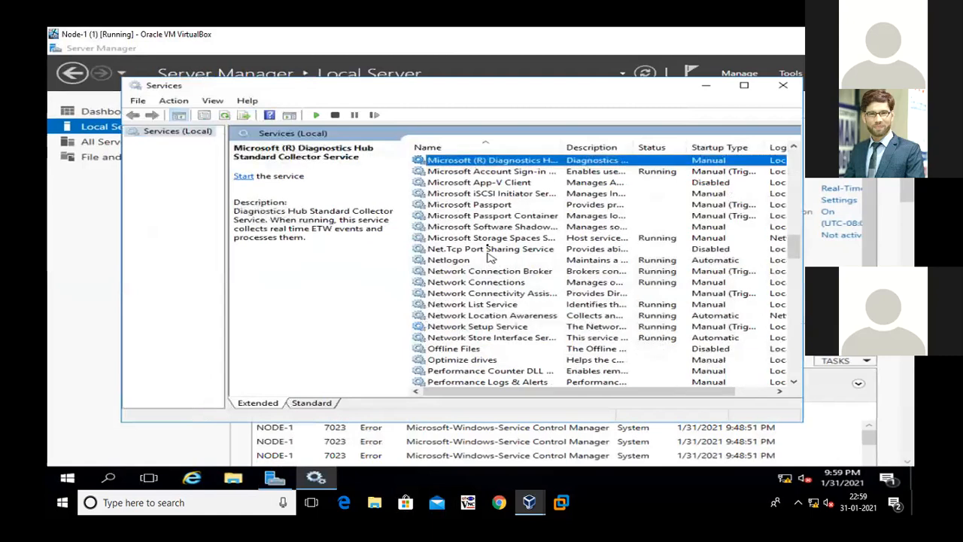
{"action": "left_click", "coordinate": [493, 194]}
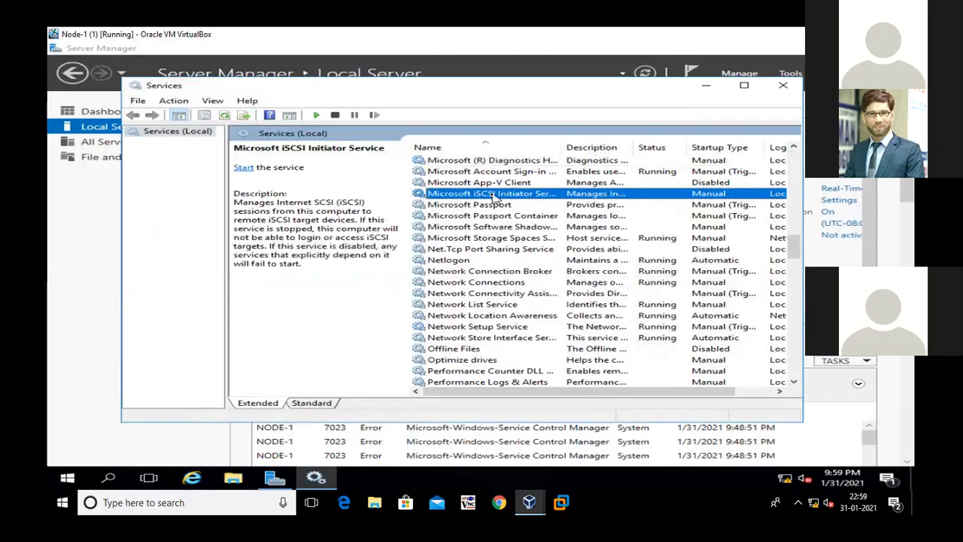
{"action": "double_click", "coordinate": [492, 194]}
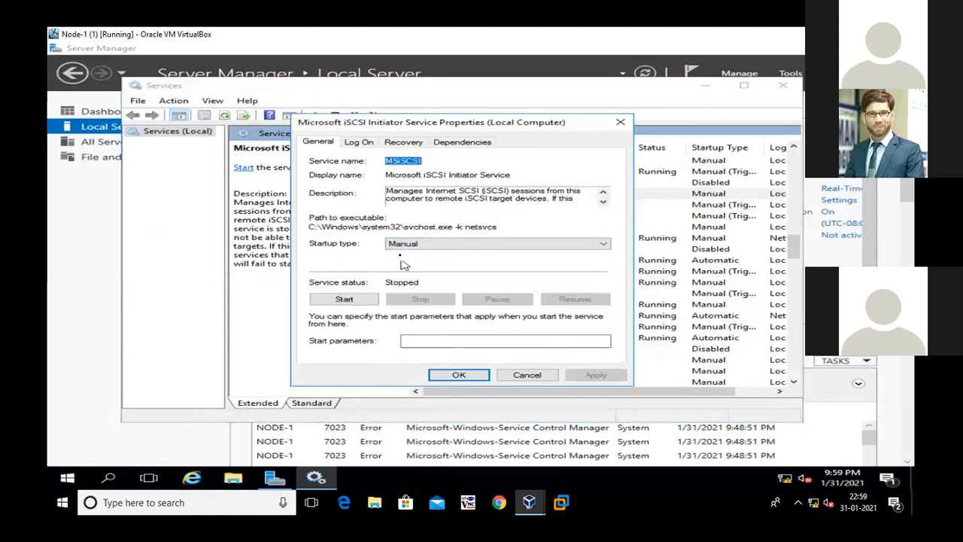
{"action": "left_click", "coordinate": [402, 243]}
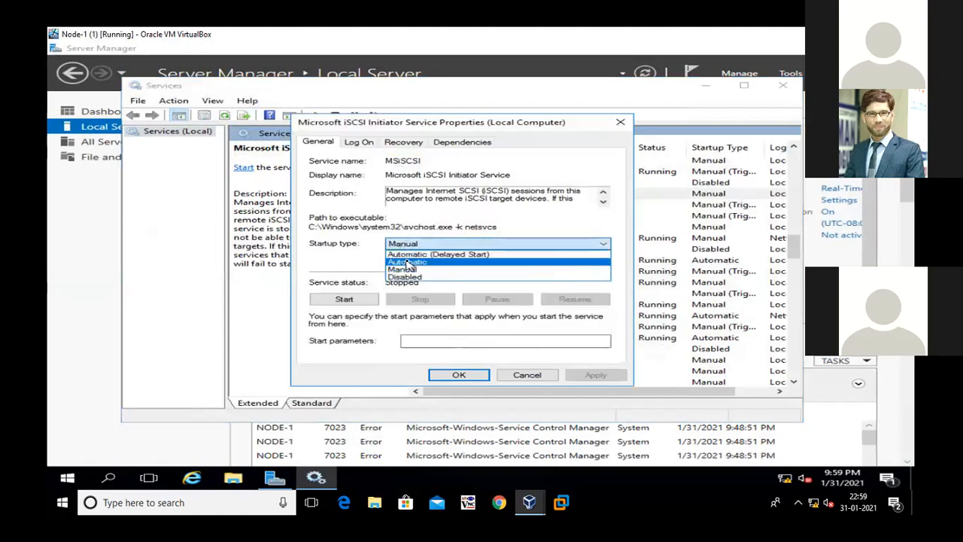
{"action": "left_click", "coordinate": [406, 264]}
{"action": "left_click", "coordinate": [354, 302]}
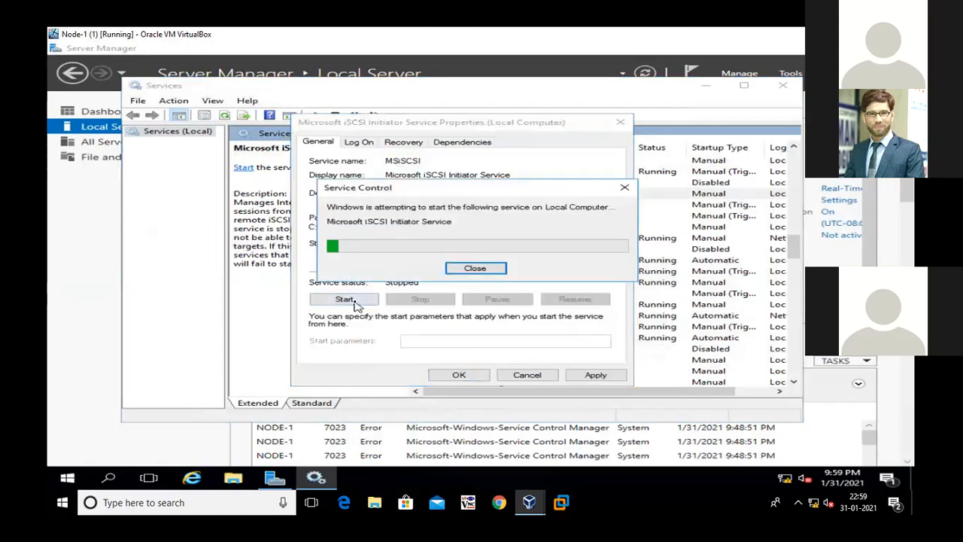
{"action": "left_click", "coordinate": [591, 376]}
{"action": "left_click", "coordinate": [460, 375]}
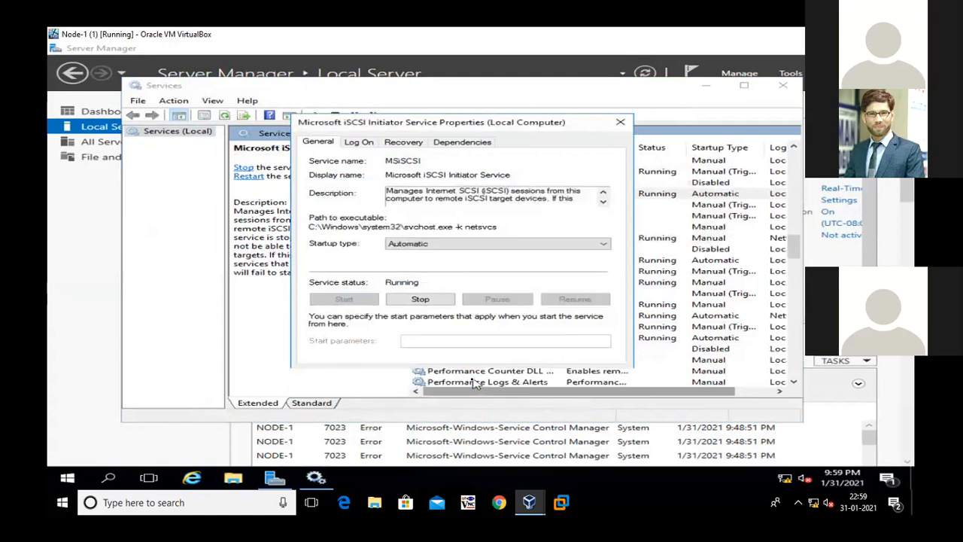
{"action": "left_click", "coordinate": [784, 89]}
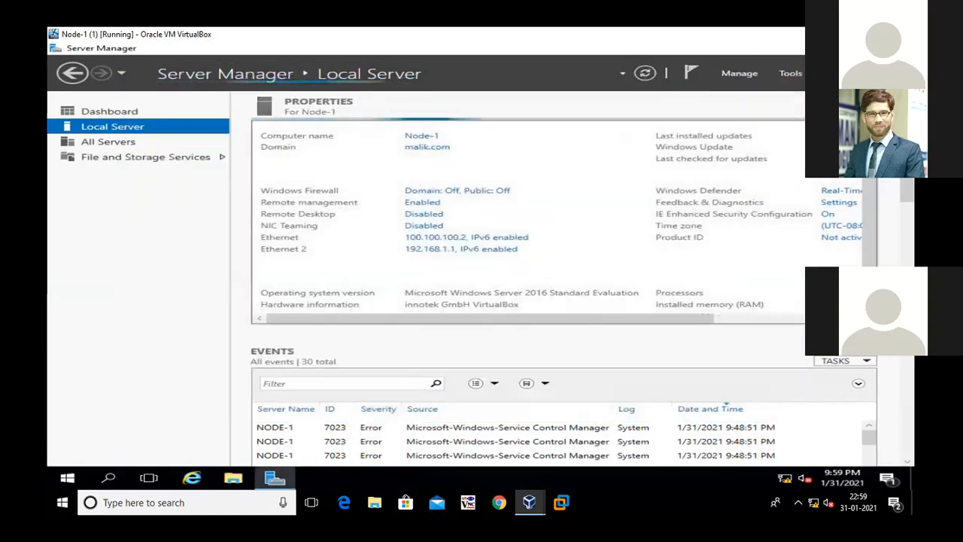
Open the iSCSI Initiator on Node-1 and quick-connect it to the target at 192.168.1.3
{"action": "left_click", "coordinate": [794, 75]}
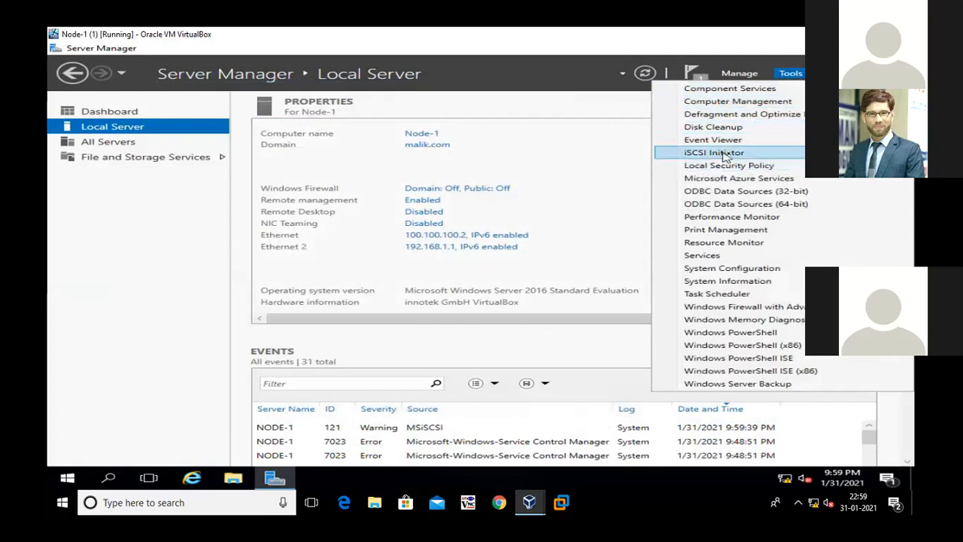
{"action": "left_click", "coordinate": [756, 153]}
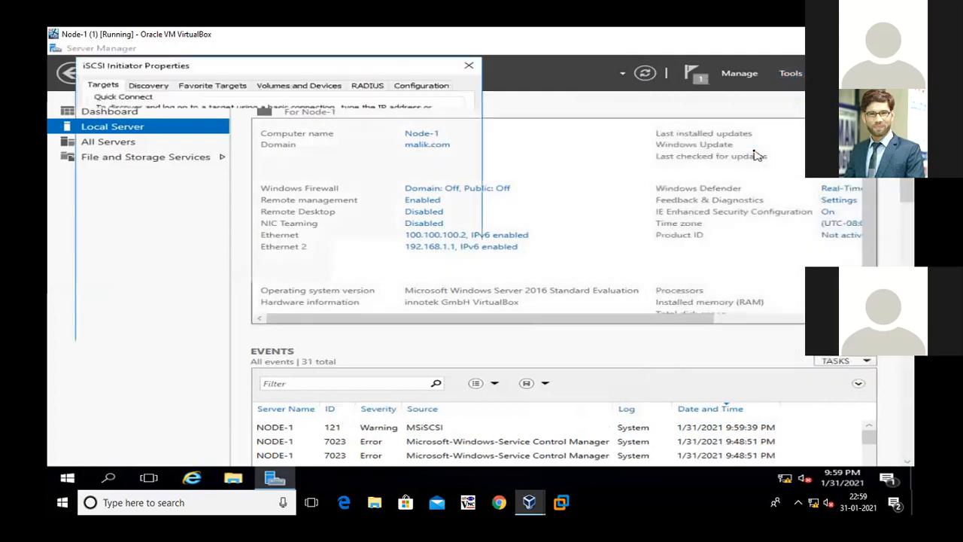
{"action": "type", "text": "1"}
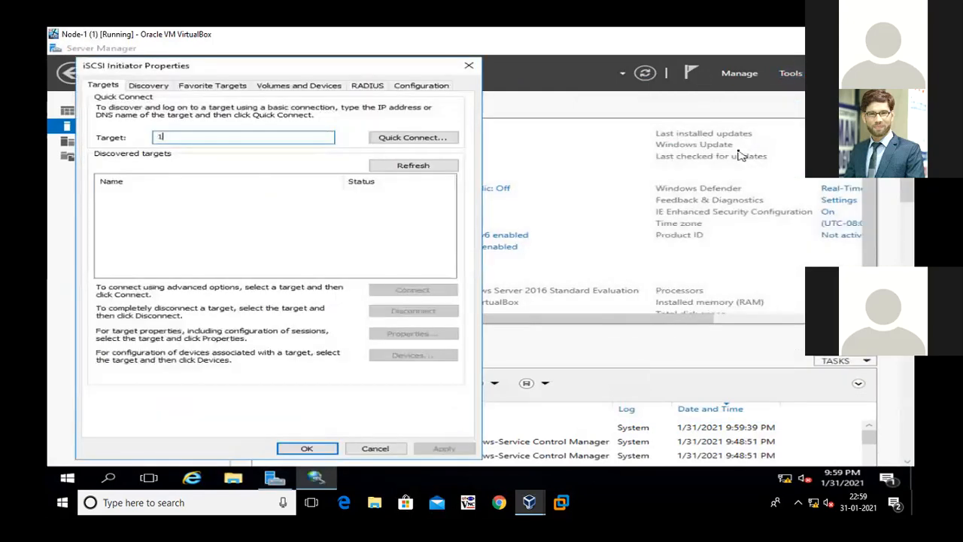
{"action": "key", "text": "BackSpace"}
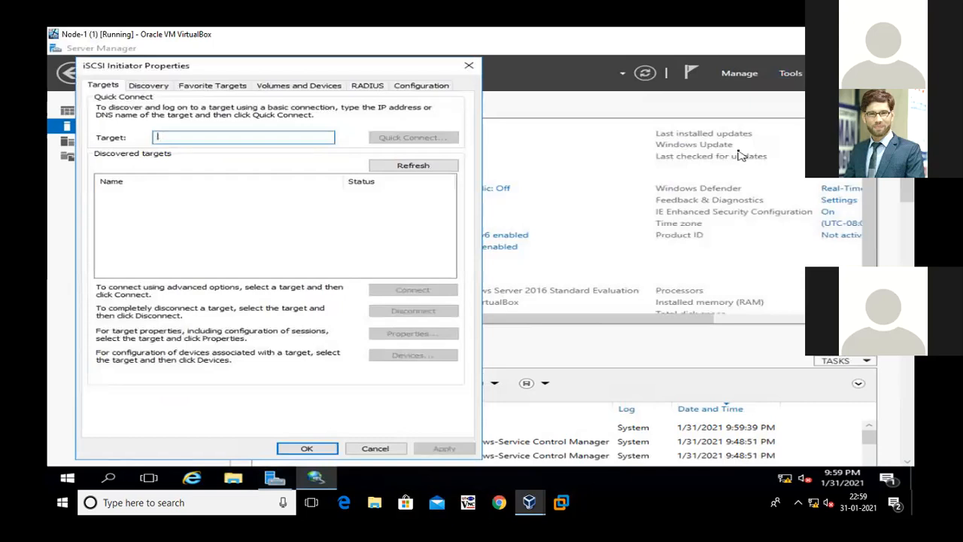
{"action": "type", "text": "192.168.1.3"}
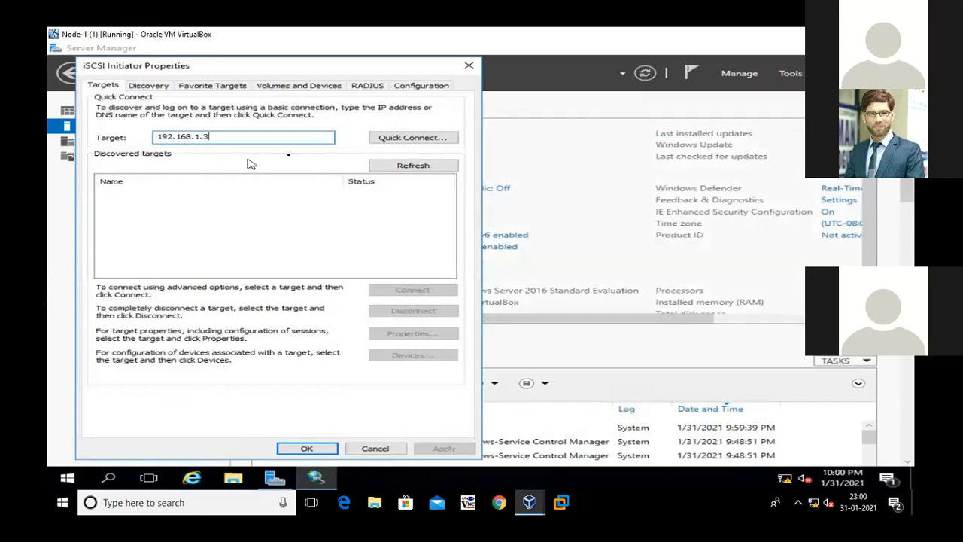
{"action": "left_click", "coordinate": [396, 142]}
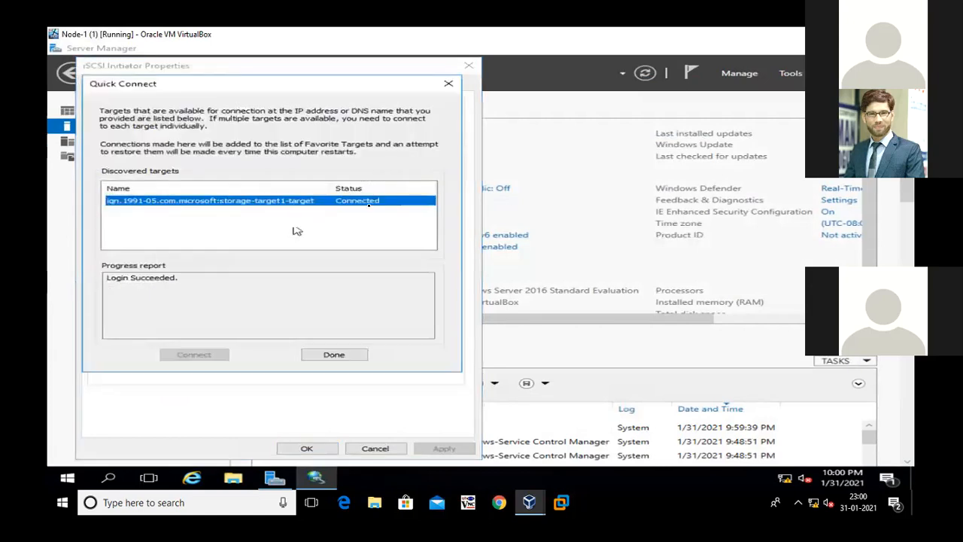
{"action": "left_click", "coordinate": [346, 358]}
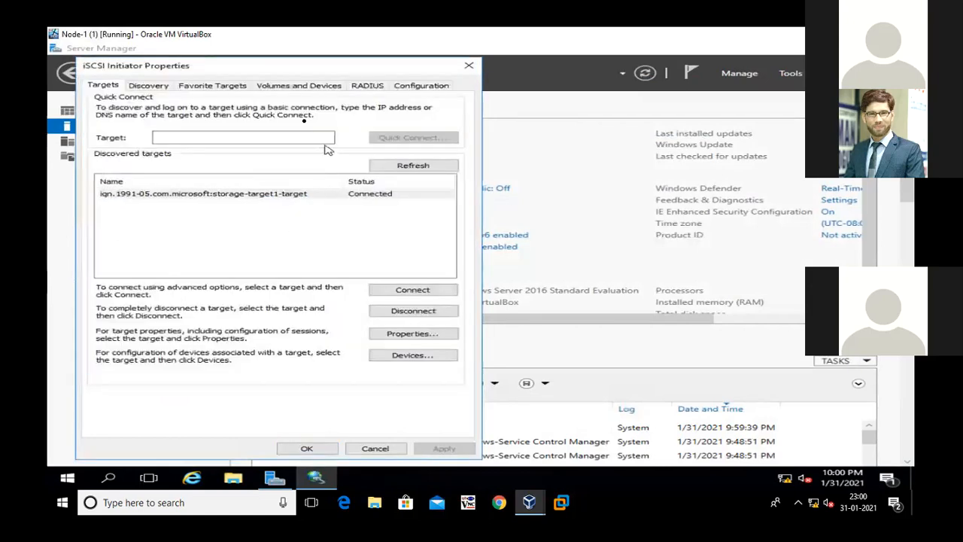
Auto-configure all available iSCSI volumes and devices, accept the initiator properties, and refresh Server Manager
{"action": "left_click", "coordinate": [282, 88]}
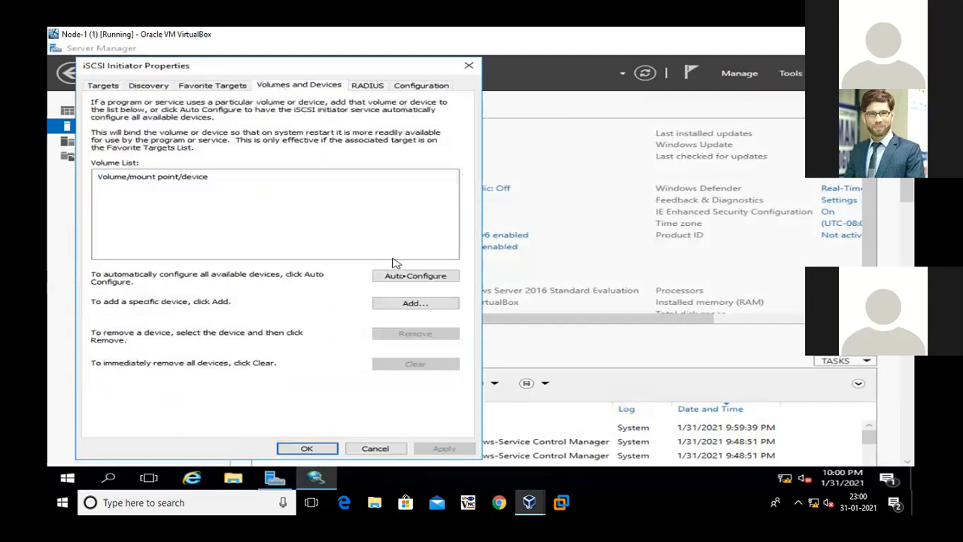
{"action": "left_click", "coordinate": [410, 277]}
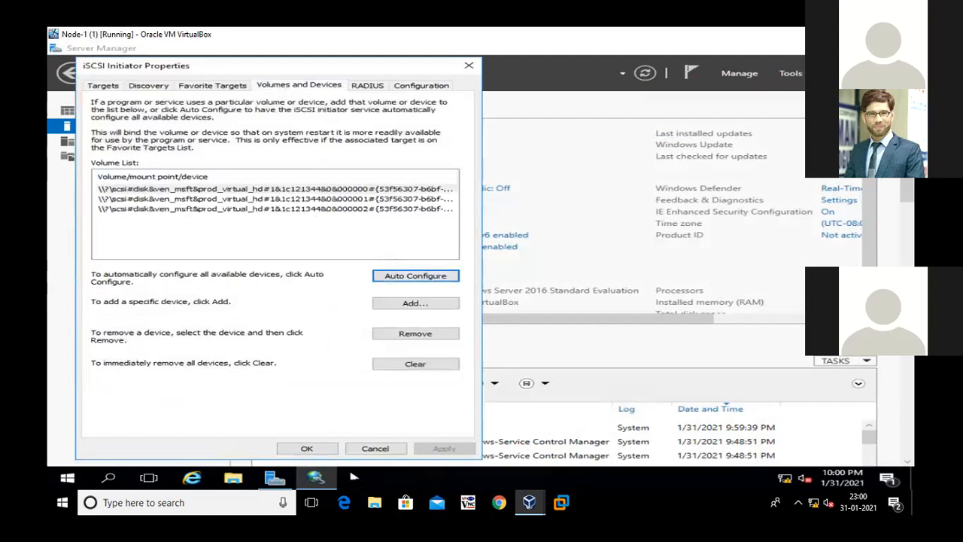
{"action": "left_click", "coordinate": [307, 448]}
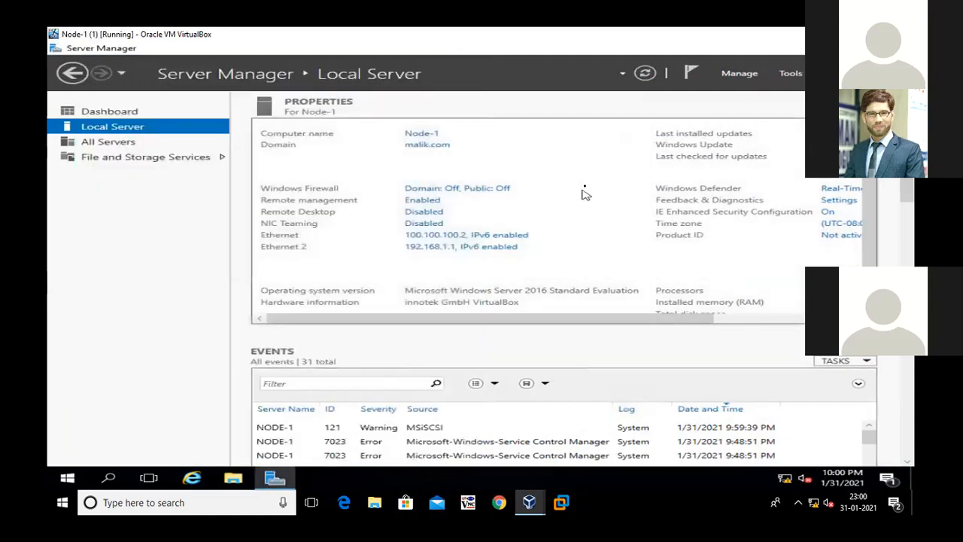
{"action": "left_click", "coordinate": [645, 72]}
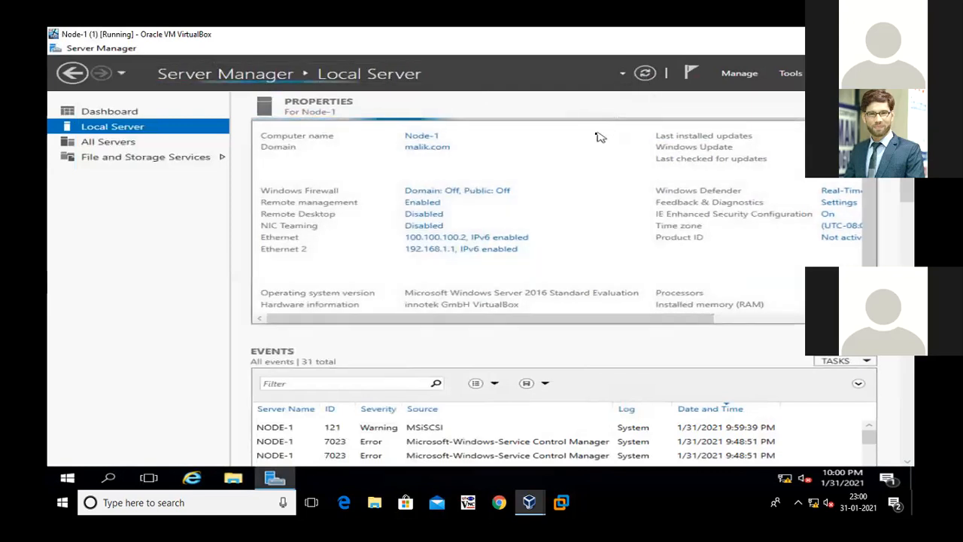
Open Disk Management in a maximized window and enlarge the graphical disk area to show all disks
{"action": "right_click", "coordinate": [67, 478]}
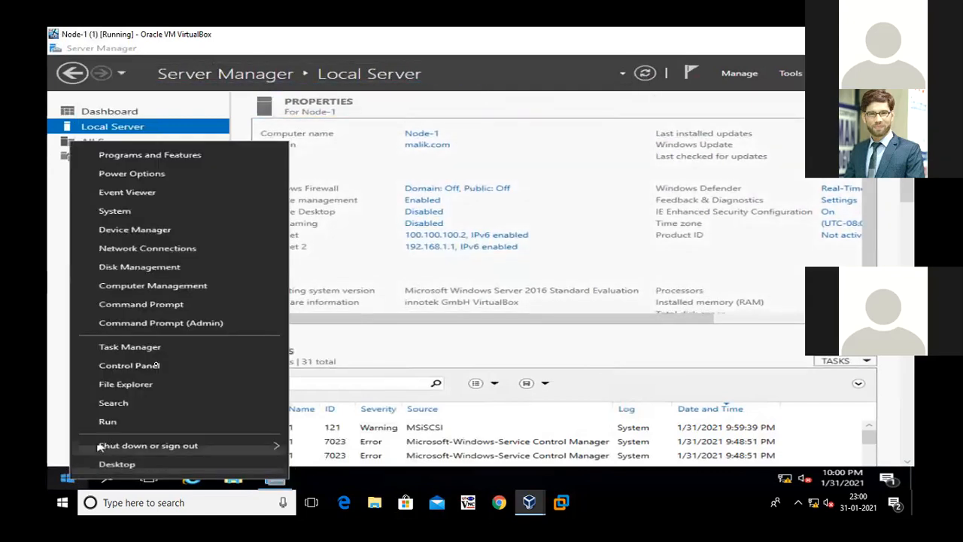
{"action": "left_click", "coordinate": [160, 269]}
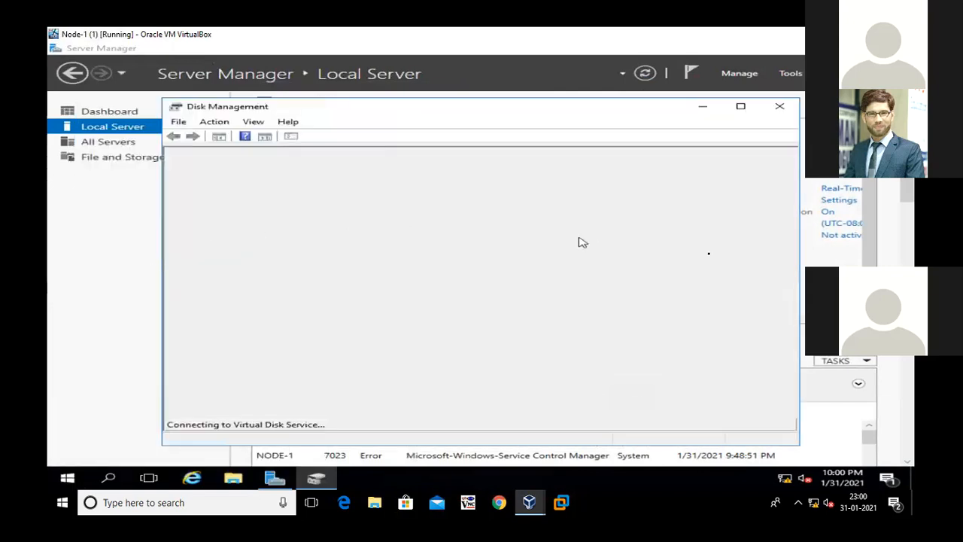
{"action": "left_click", "coordinate": [741, 106]}
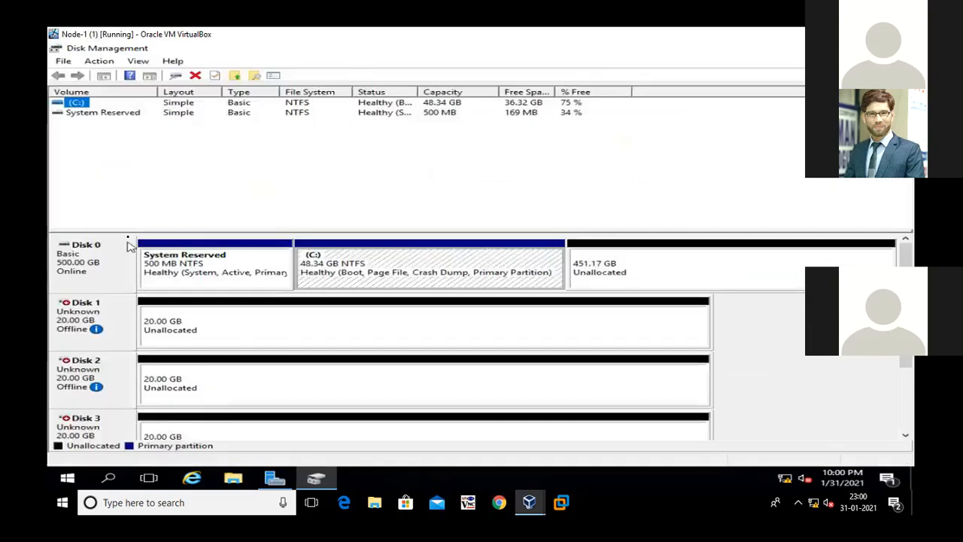
{"action": "left_click_drag", "start_coordinate": [130, 231], "coordinate": [137, 137]}
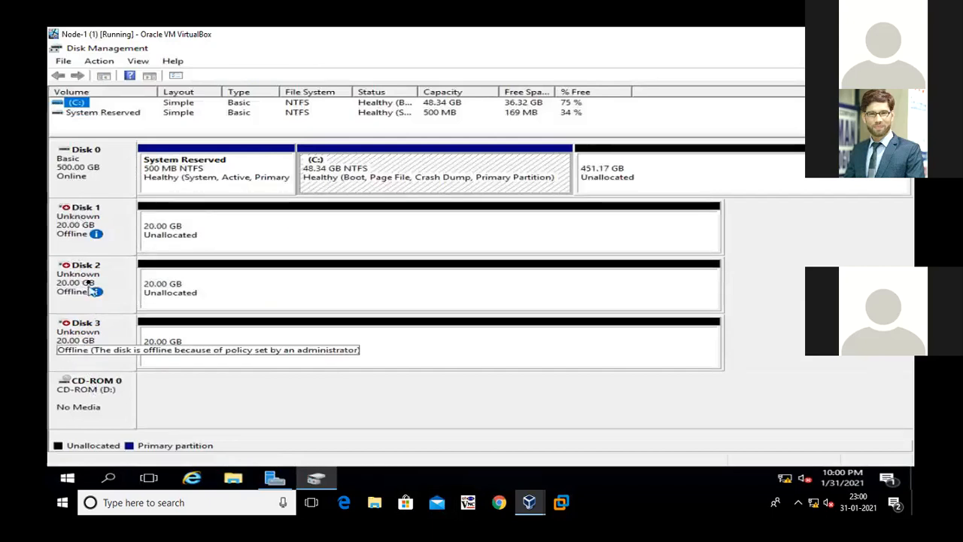
Bring Disk 1, Disk 2 and Disk 3 online
{"action": "right_click", "coordinate": [113, 218]}
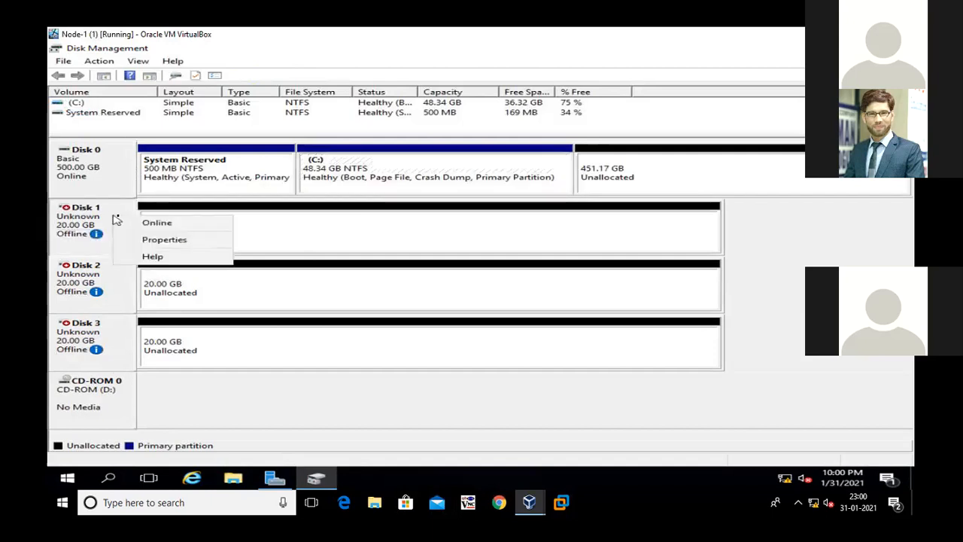
{"action": "left_click", "coordinate": [134, 221]}
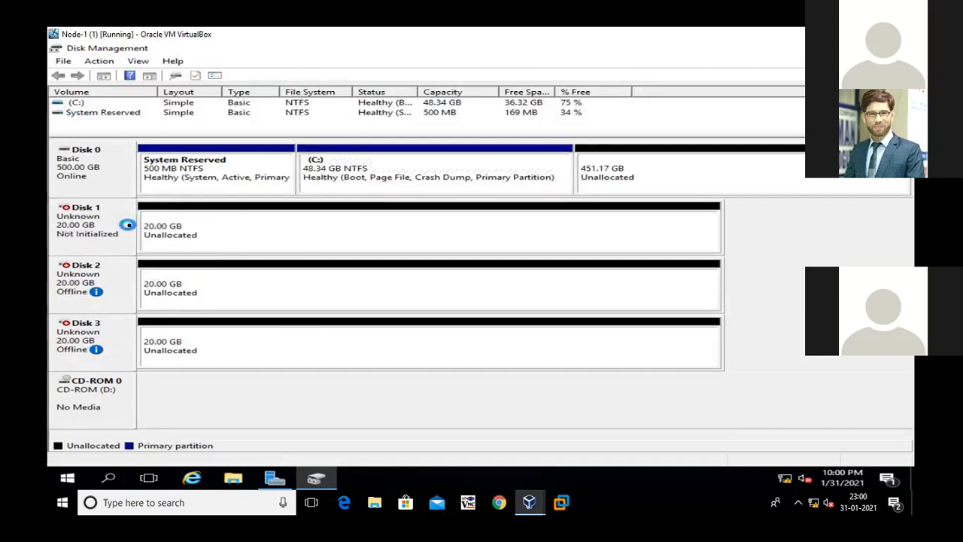
{"action": "right_click", "coordinate": [109, 279]}
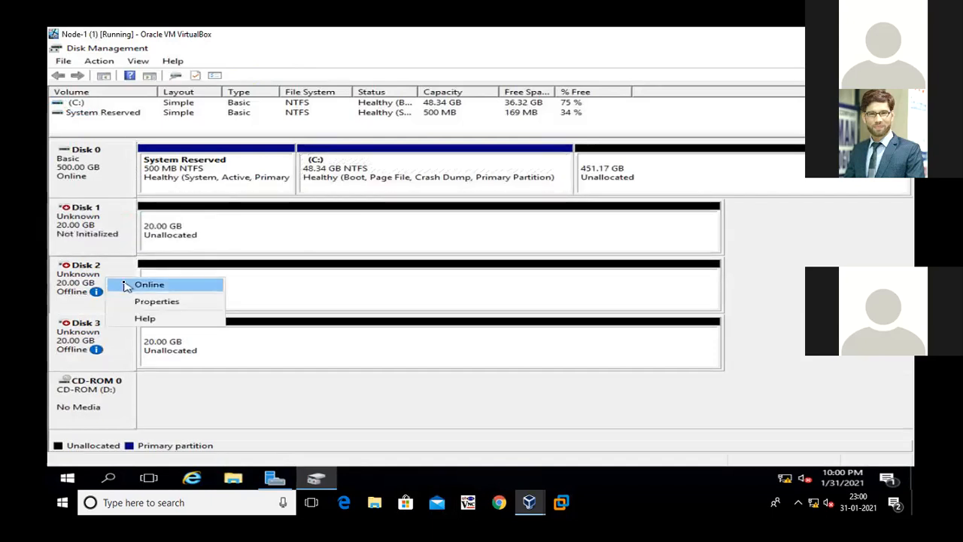
{"action": "left_click", "coordinate": [126, 286]}
{"action": "right_click", "coordinate": [105, 334]}
{"action": "left_click", "coordinate": [118, 343]}
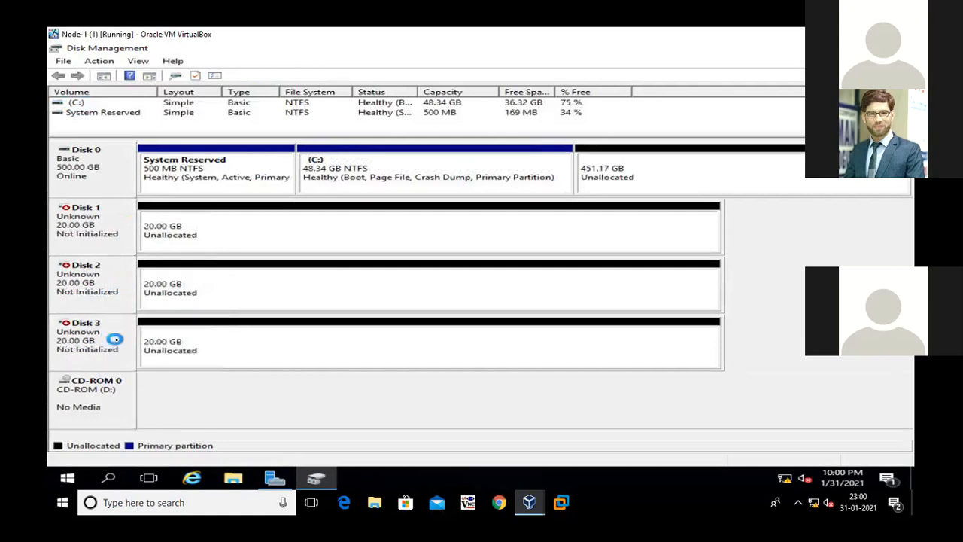
Initialize Disk 1, Disk 2 and Disk 3 with the MBR (Master Boot Record) partition style
{"action": "right_click", "coordinate": [105, 235]}
{"action": "left_click", "coordinate": [114, 238]}
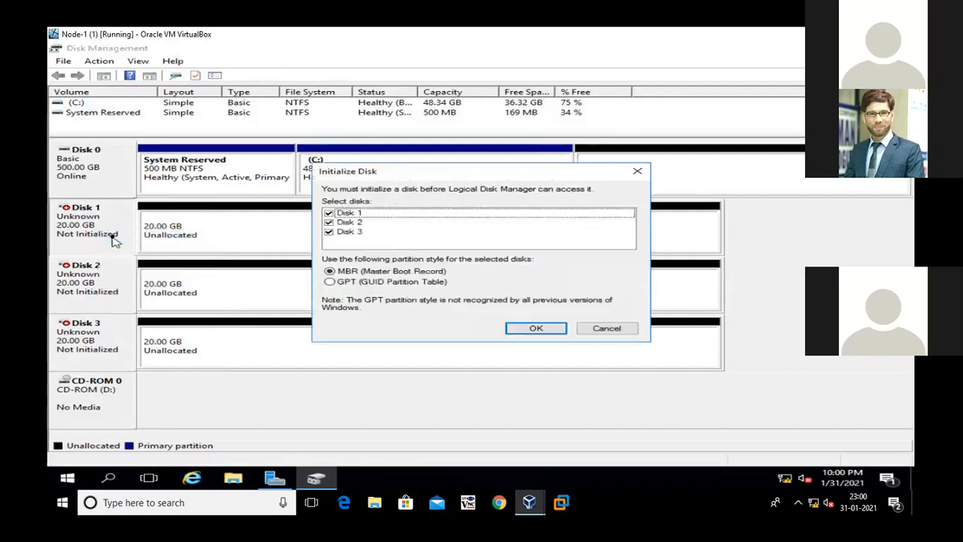
{"action": "left_click", "coordinate": [513, 330]}
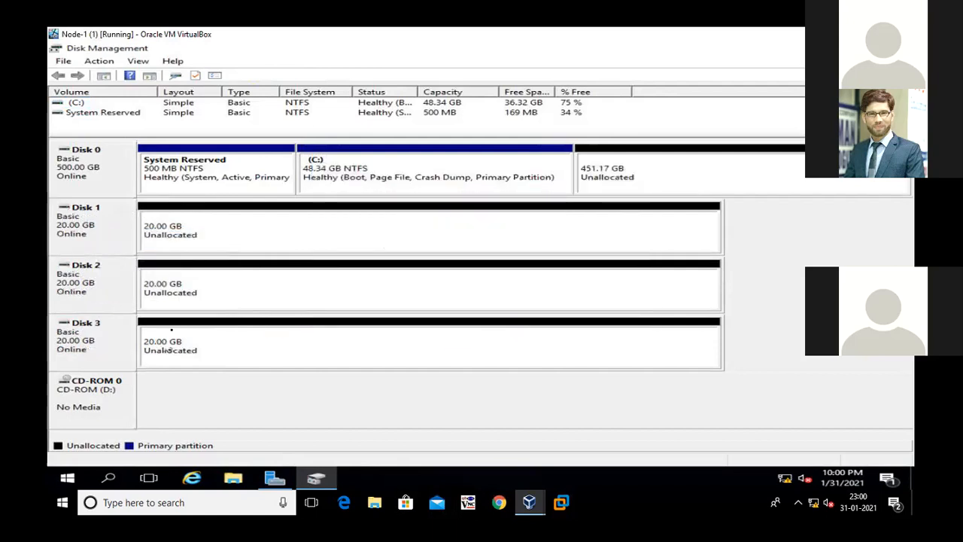
Create a simple volume on Disk 1's unallocated space with drive letter E and the default wizard settings
{"action": "left_click", "coordinate": [226, 237]}
{"action": "right_click", "coordinate": [221, 218]}
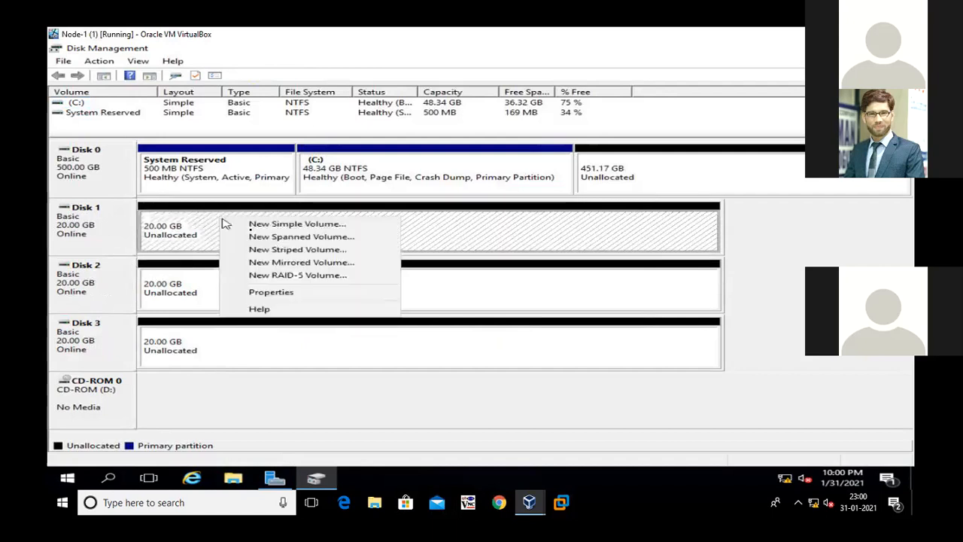
{"action": "left_click", "coordinate": [251, 227]}
{"action": "key", "text": "Return"}
{"action": "key", "text": "Return"}
{"action": "key", "text": "Return"}
{"action": "key", "text": "Return"}
{"action": "key", "text": "Return"}
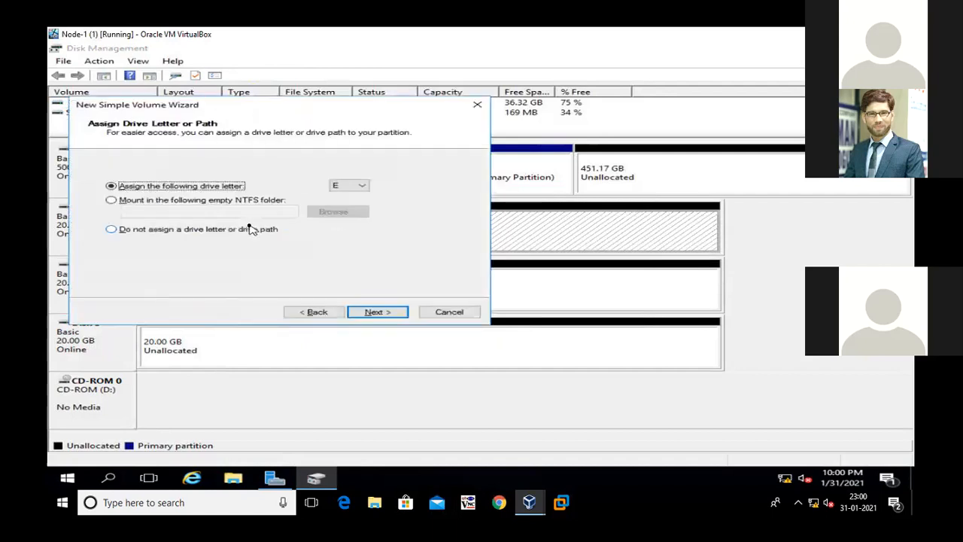
Create a 20477 MB simple NTFS volume on Disk 2 with drive letter F and the default label New Volume
{"action": "left_click", "coordinate": [213, 282]}
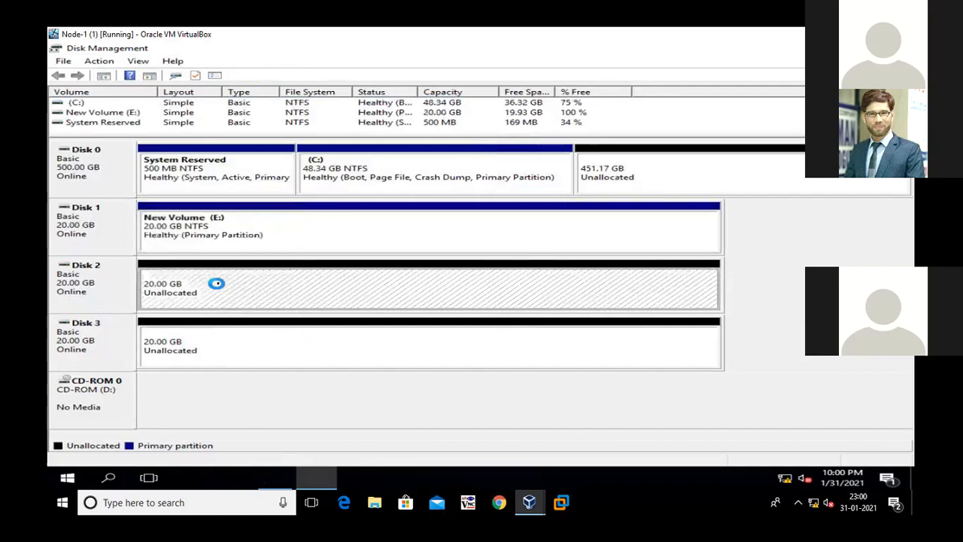
{"action": "right_click", "coordinate": [231, 283]}
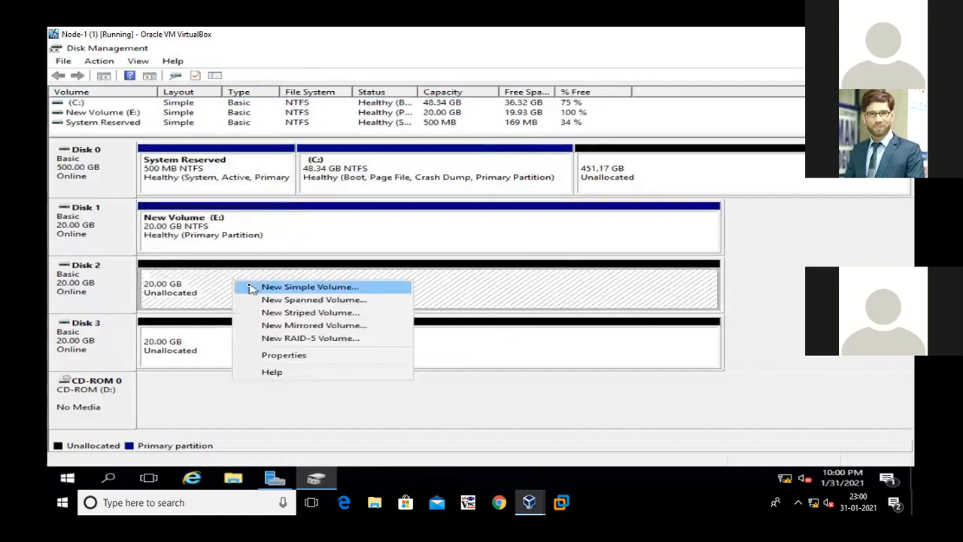
{"action": "left_click", "coordinate": [251, 289]}
{"action": "key", "text": "Return"}
{"action": "key", "text": "Return"}
{"action": "key", "text": "Return"}
{"action": "key", "text": "Return"}
{"action": "key", "text": "Return"}
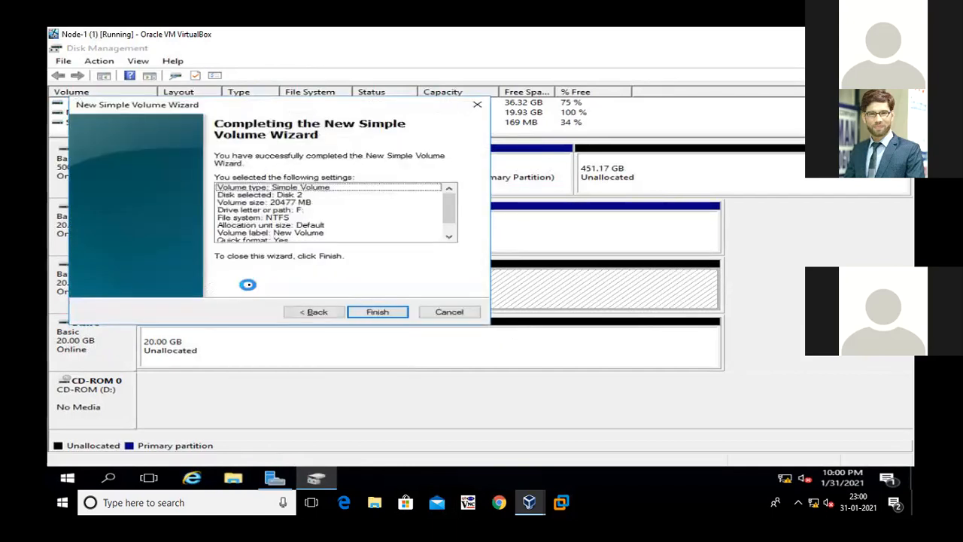
Create a simple volume on Disk 3's unallocated space with drive letter G and the default wizard settings
{"action": "left_click", "coordinate": [167, 342]}
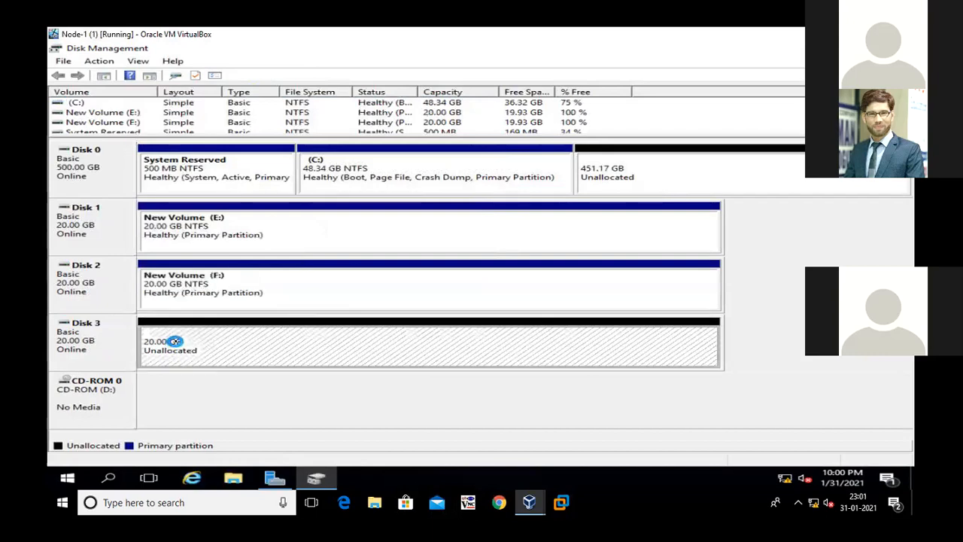
{"action": "right_click", "coordinate": [168, 341]}
{"action": "left_click", "coordinate": [204, 350]}
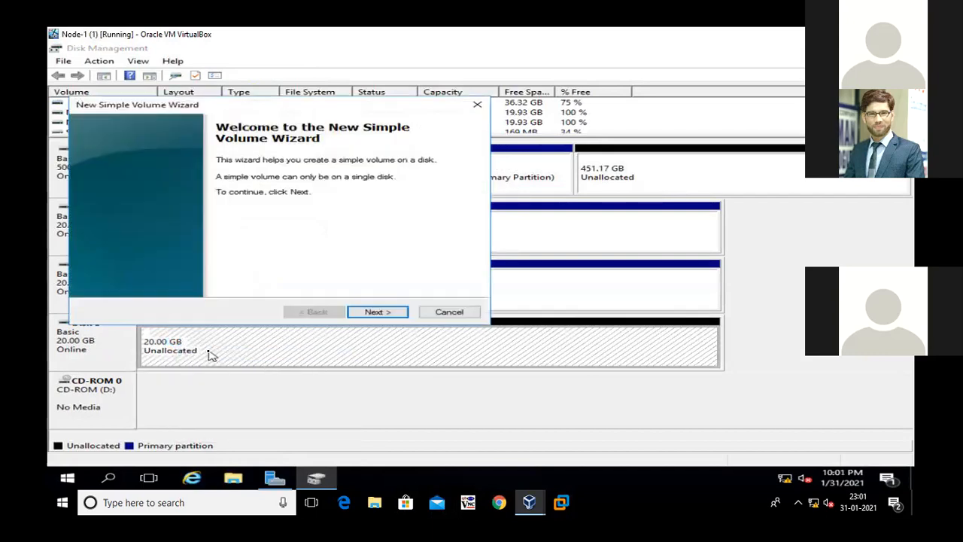
{"action": "key", "text": "Return"}
{"action": "key", "text": "Return"}
{"action": "key", "text": "Return"}
{"action": "key", "text": "Return"}
{"action": "key", "text": "Return"}
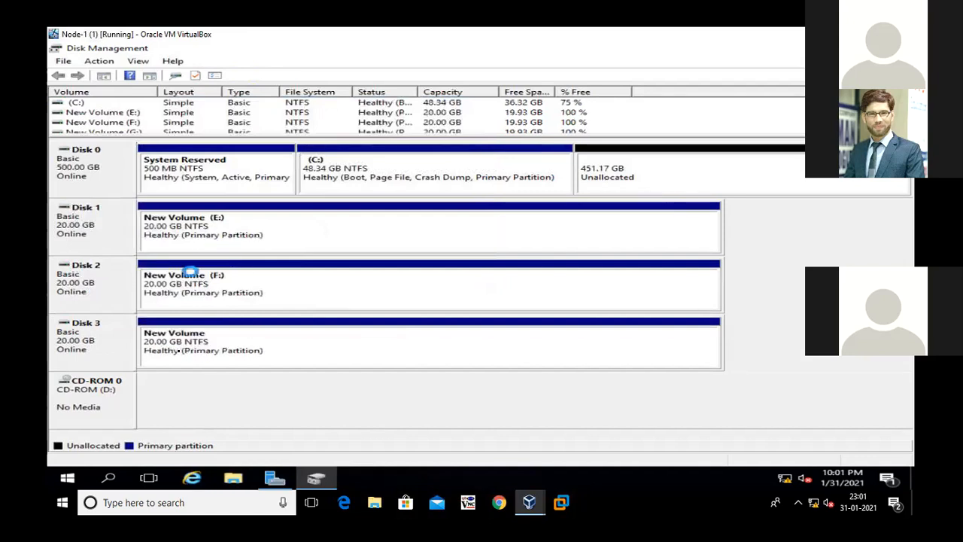
{"action": "left_click", "coordinate": [238, 332]}
{"action": "left_click", "coordinate": [241, 302]}
{"action": "left_click", "coordinate": [259, 240]}
{"action": "left_click", "coordinate": [265, 292]}
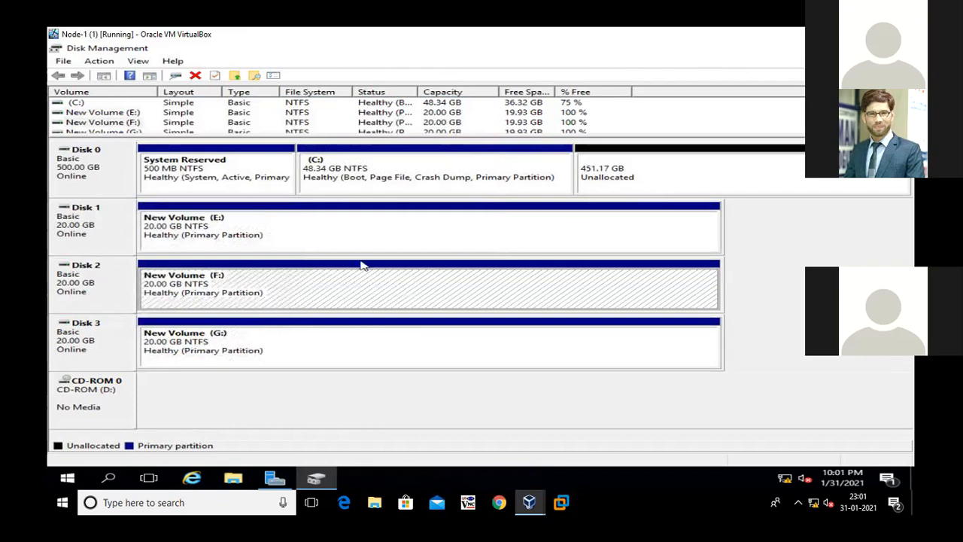
Close Disk Management and refresh Server Manager's local server view
{"action": "left_click", "coordinate": [898, 48]}
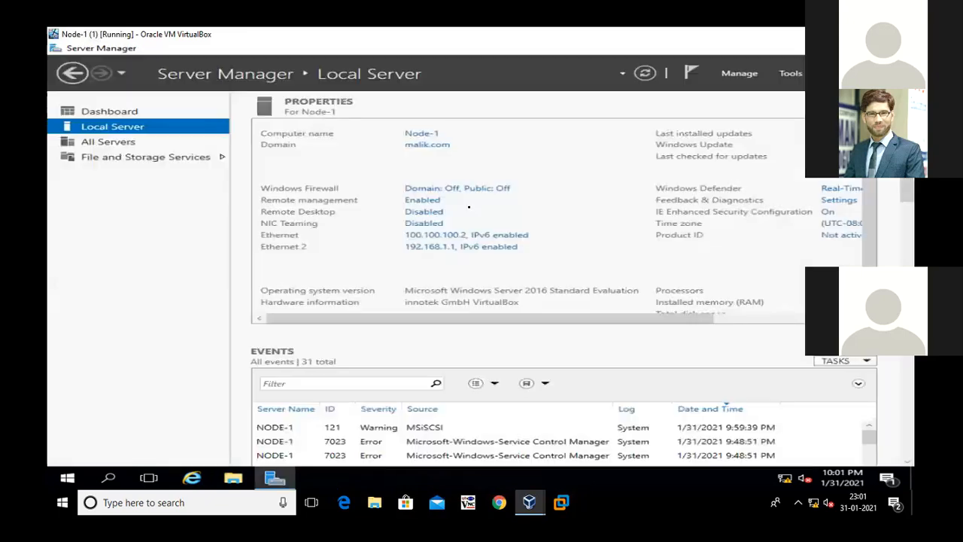
{"action": "left_click", "coordinate": [645, 74]}
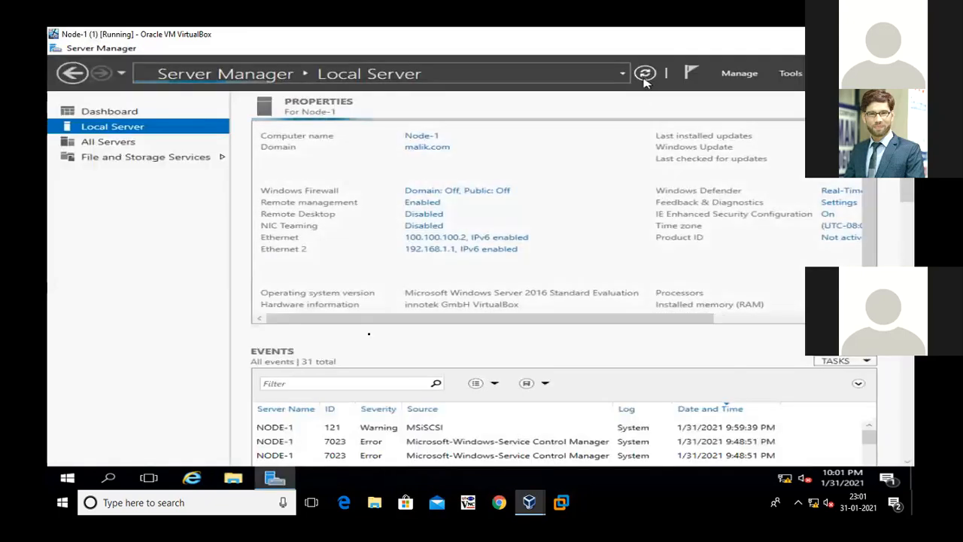
Open File Explorer on Node-1 in a maximized window and show the drives under This PC
{"action": "left_click", "coordinate": [233, 478]}
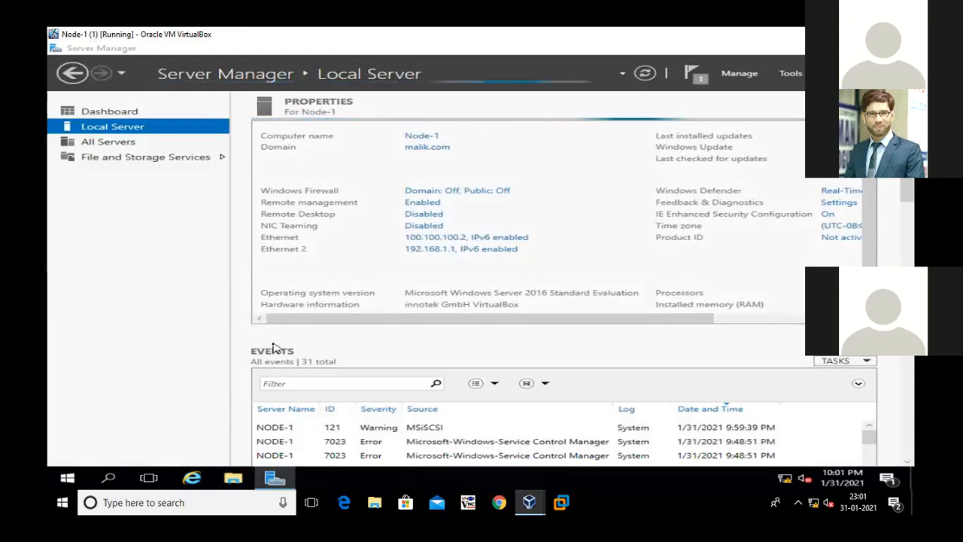
{"action": "left_click", "coordinate": [761, 94]}
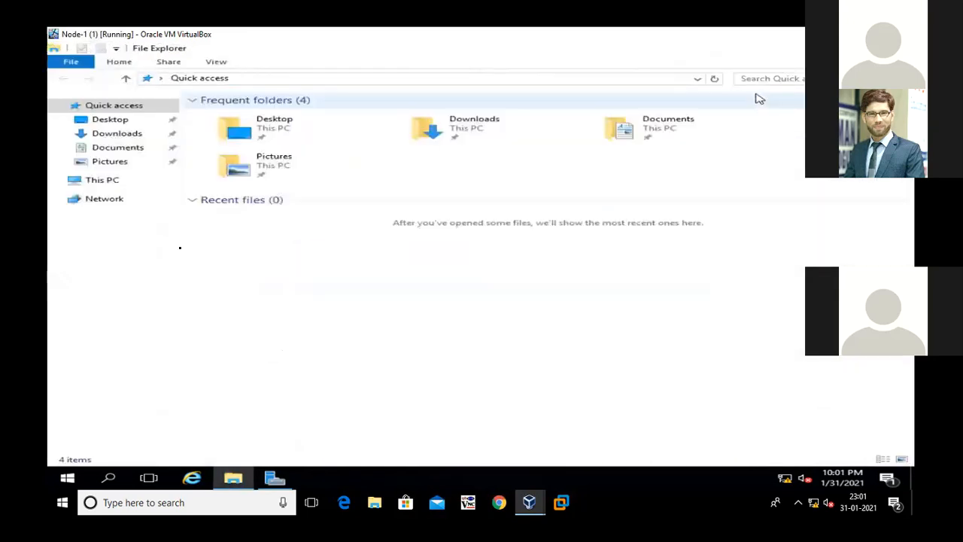
{"action": "left_click", "coordinate": [109, 182]}
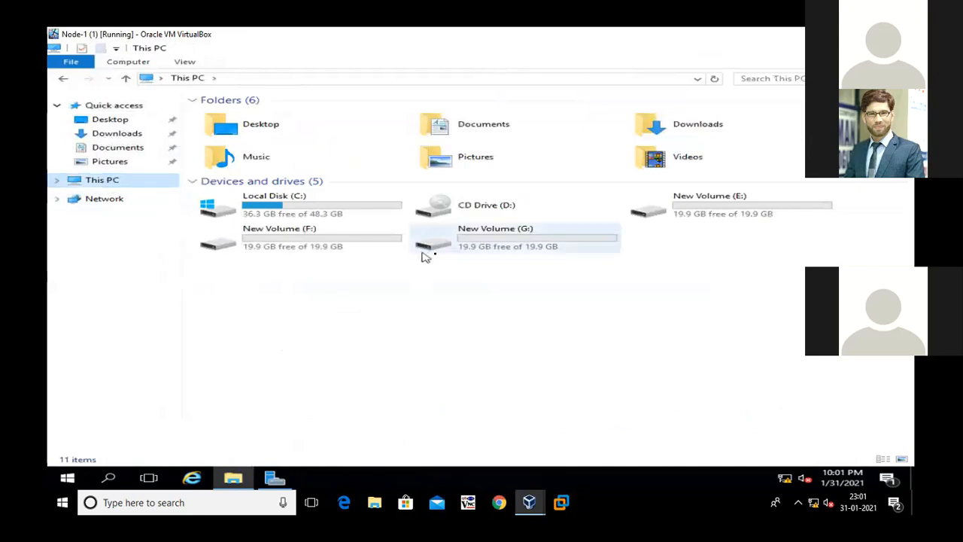
Check the New Volume drives E, F and G on Node-1, close File Explorer and refresh Server Manager
{"action": "left_click", "coordinate": [534, 243]}
{"action": "left_click", "coordinate": [672, 216]}
{"action": "left_click", "coordinate": [334, 249]}
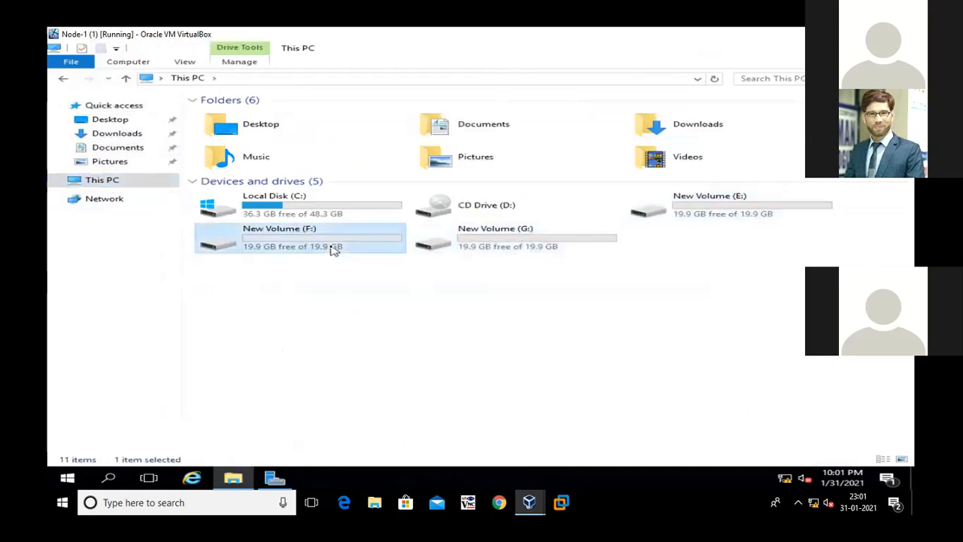
{"action": "left_click", "coordinate": [897, 47]}
{"action": "left_click", "coordinate": [645, 73]}
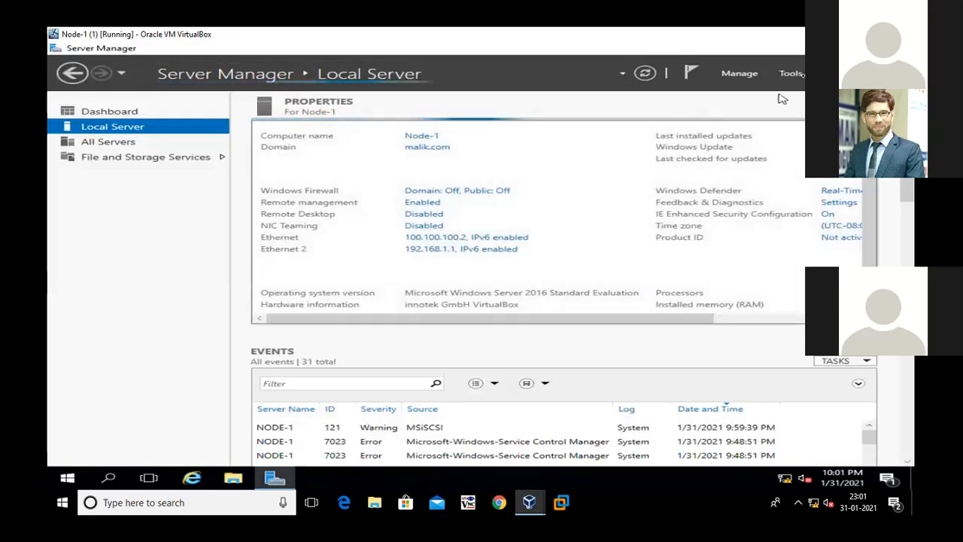
Minimize Server Manager on Node-1 and switch to the Node-2 virtual machine in a maximized window
{"action": "left_click", "coordinate": [818, 48]}
{"action": "left_click", "coordinate": [871, 34]}
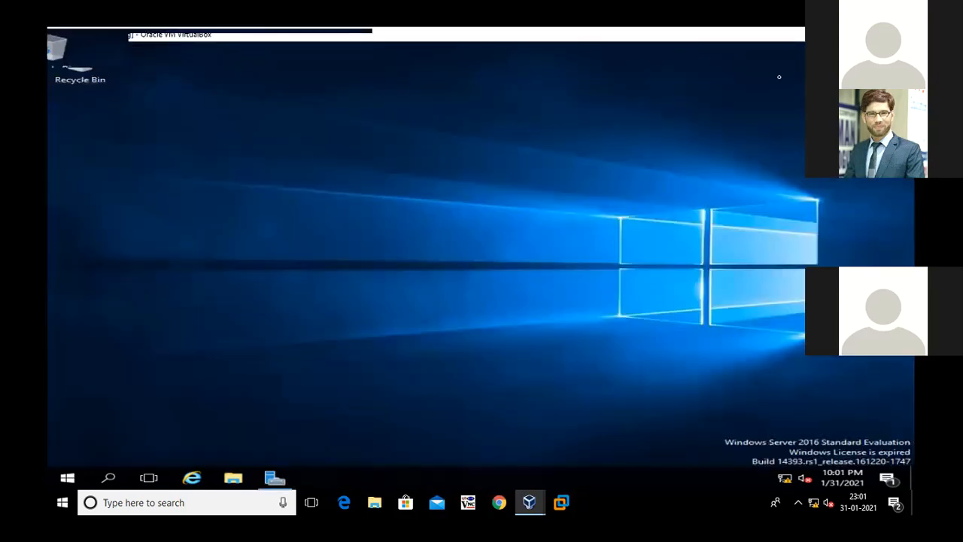
{"action": "left_click", "coordinate": [660, 215]}
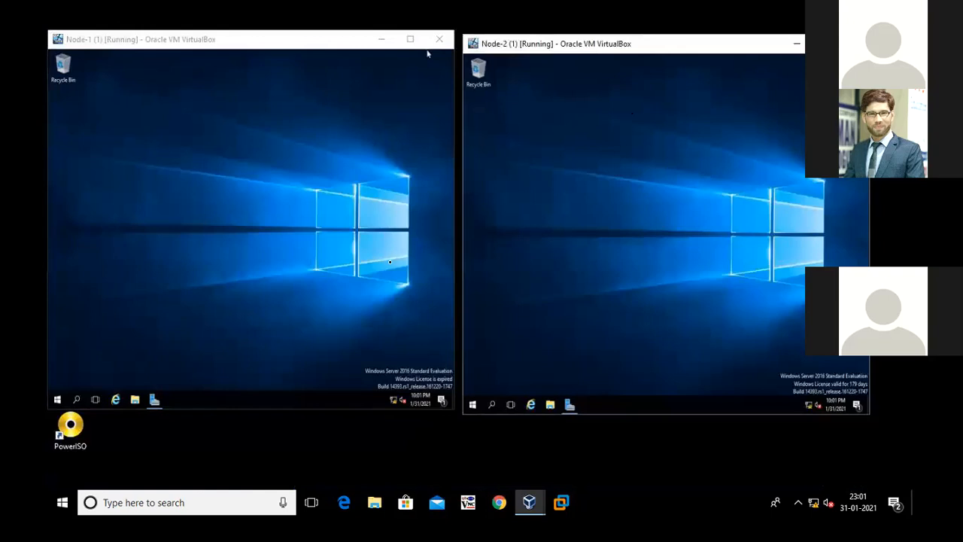
{"action": "left_click", "coordinate": [826, 44]}
{"action": "right_click", "coordinate": [123, 219]}
{"action": "left_click", "coordinate": [156, 252]}
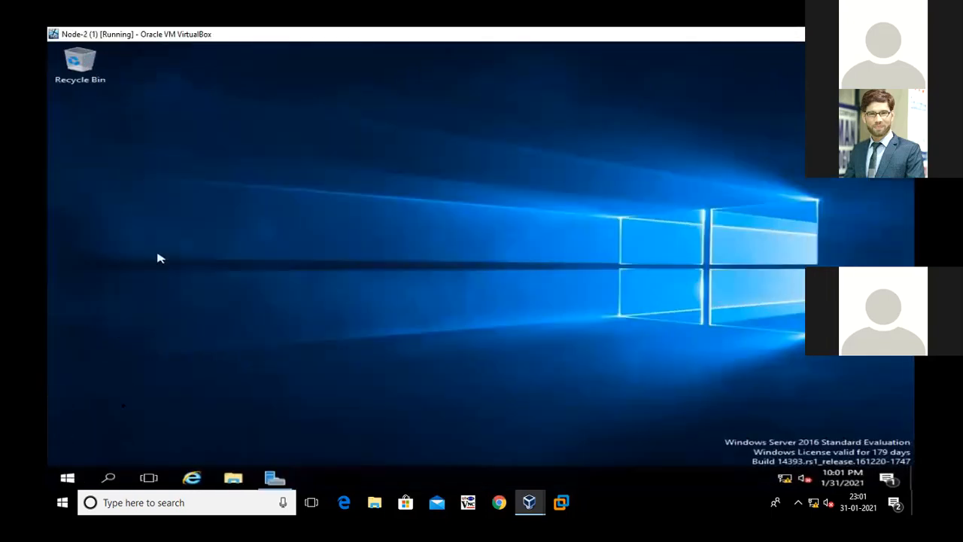
Open the Services console on Node-2 in a maximized window and go to the services starting with M
{"action": "right_click", "coordinate": [66, 483]}
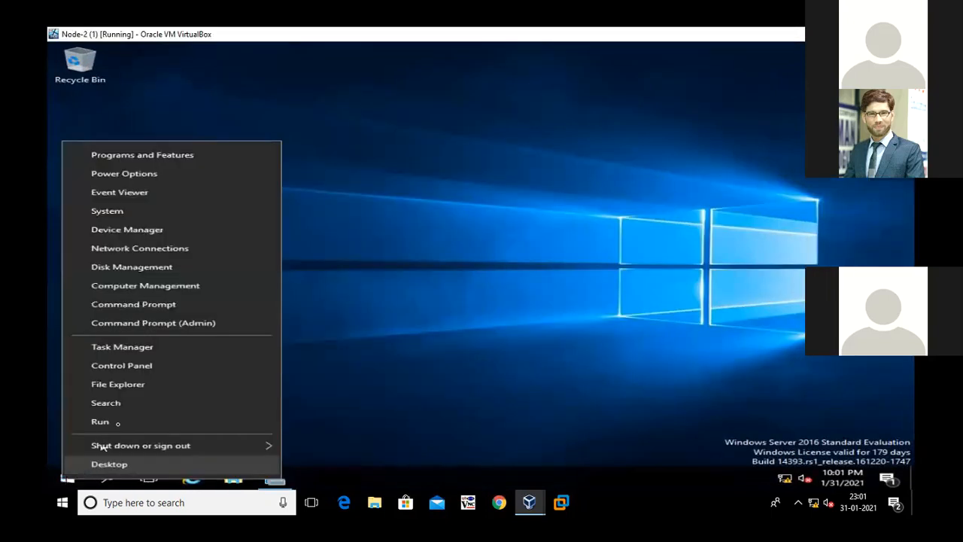
{"action": "left_click", "coordinate": [125, 419]}
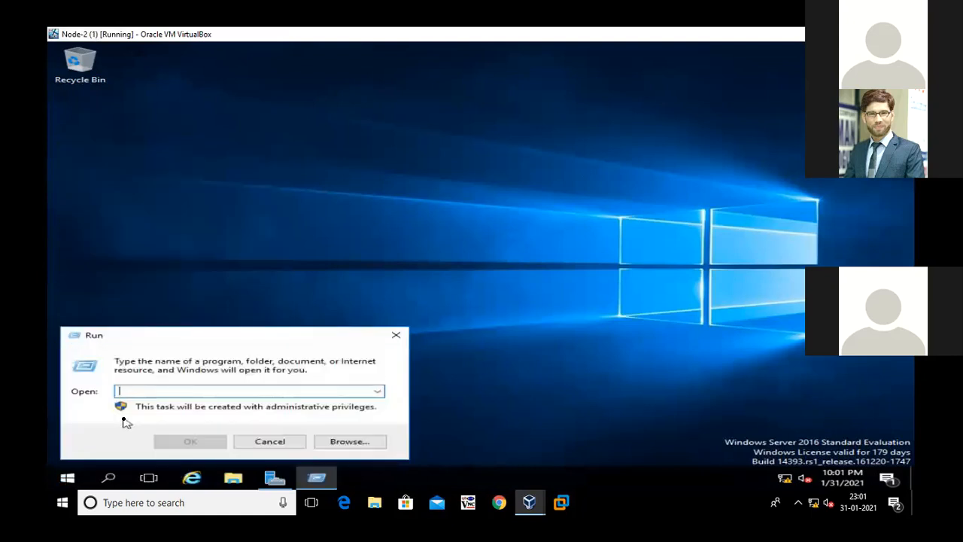
{"action": "type", "text": "services.msc"}
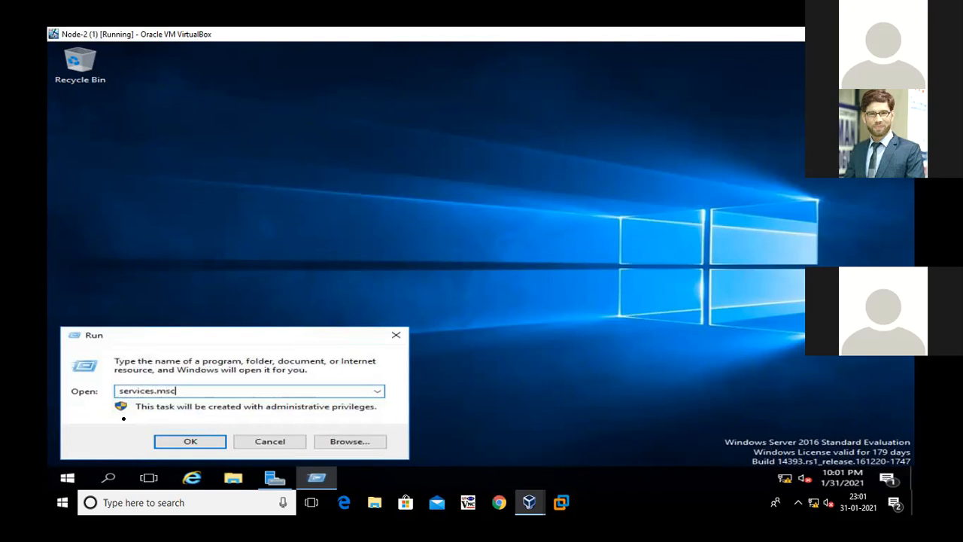
{"action": "key", "text": "Return"}
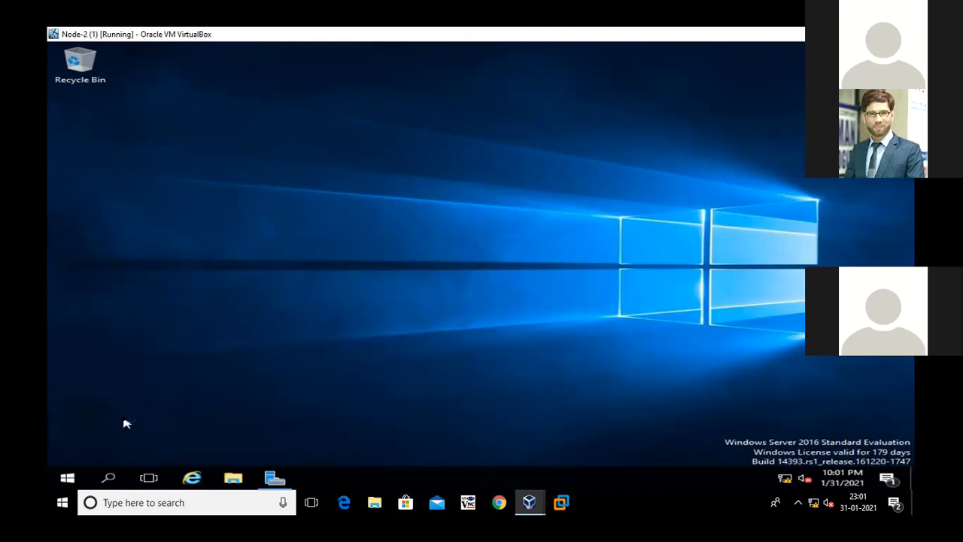
{"action": "left_click", "coordinate": [745, 86]}
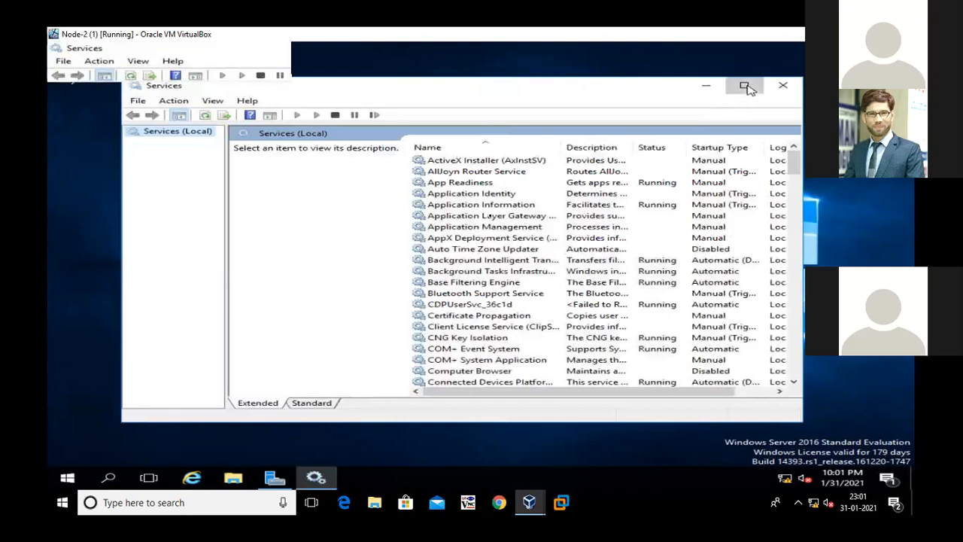
{"action": "left_click", "coordinate": [432, 244]}
{"action": "key", "text": "m"}
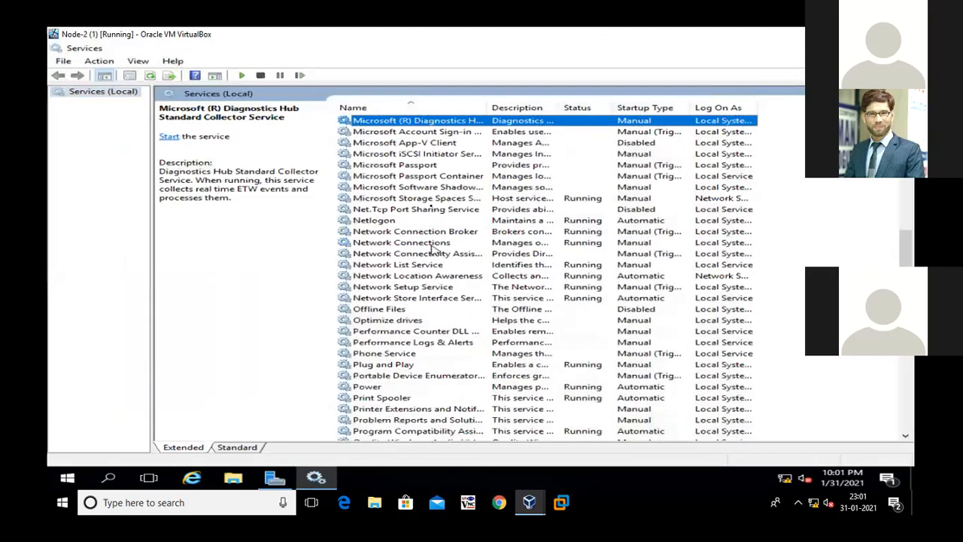
Set the Microsoft iSCSI Initiator Service's startup type to Automatic and start the service
{"action": "left_click", "coordinate": [432, 155]}
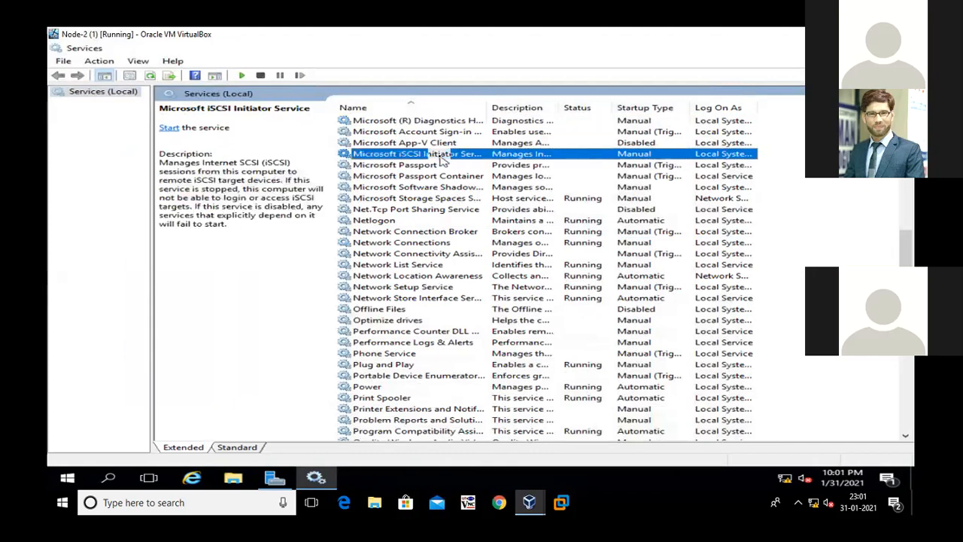
{"action": "double_click", "coordinate": [432, 154]}
{"action": "left_click", "coordinate": [431, 249]}
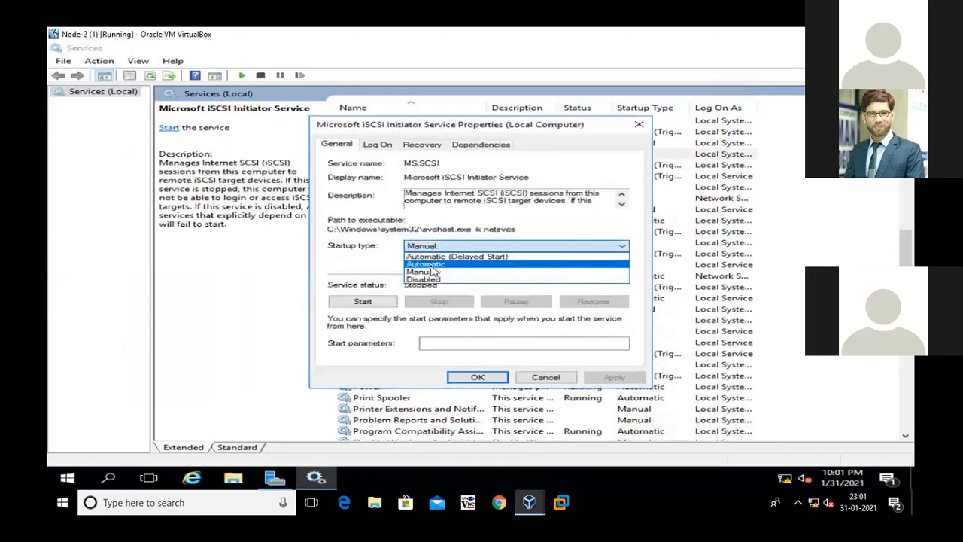
{"action": "left_click", "coordinate": [430, 268]}
{"action": "left_click", "coordinate": [363, 302]}
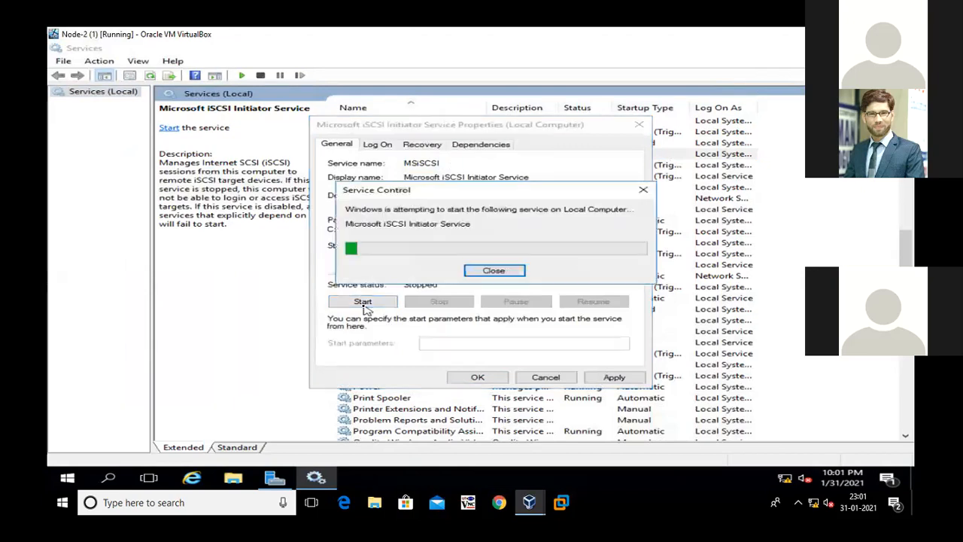
{"action": "left_click", "coordinate": [606, 376]}
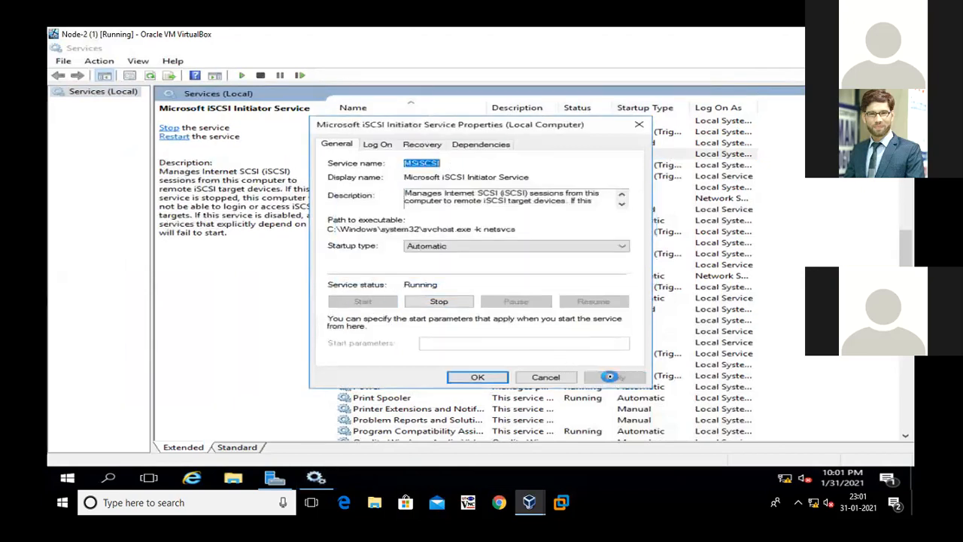
{"action": "left_click", "coordinate": [496, 380]}
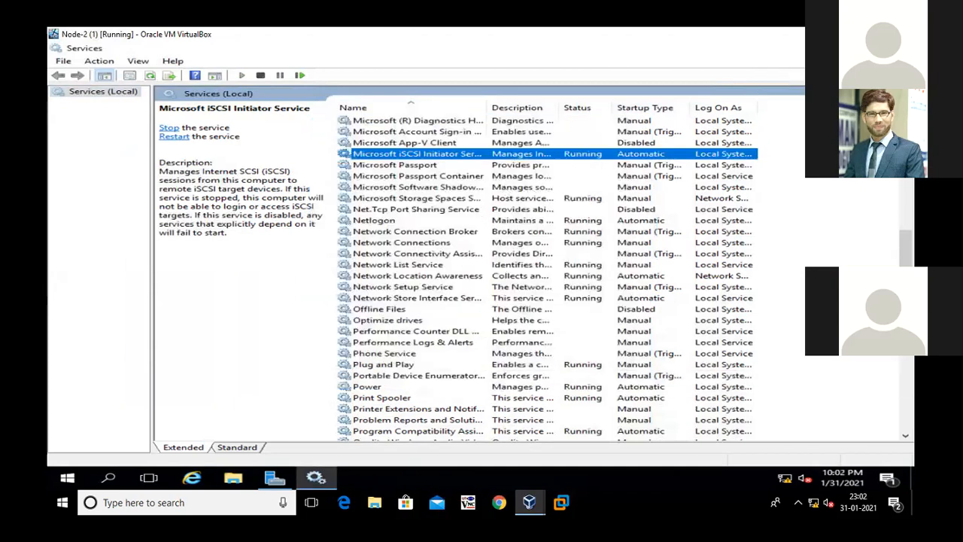
Close the Services console and open the iSCSI Initiator properties from Node-2's Server Manager
{"action": "key", "text": "alt+F4"}
{"action": "right_click", "coordinate": [204, 228]}
{"action": "left_click", "coordinate": [247, 258]}
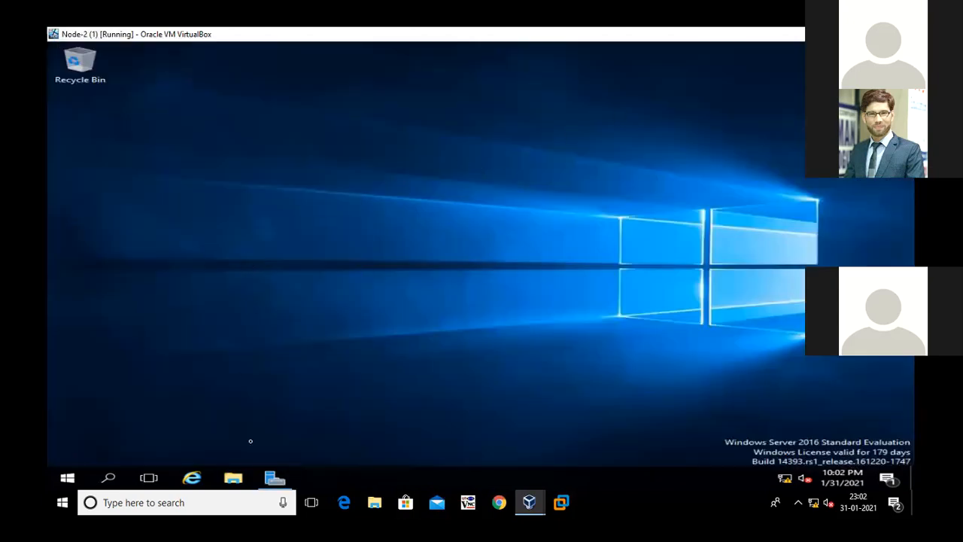
{"action": "left_click", "coordinate": [273, 478]}
{"action": "left_click", "coordinate": [787, 75]}
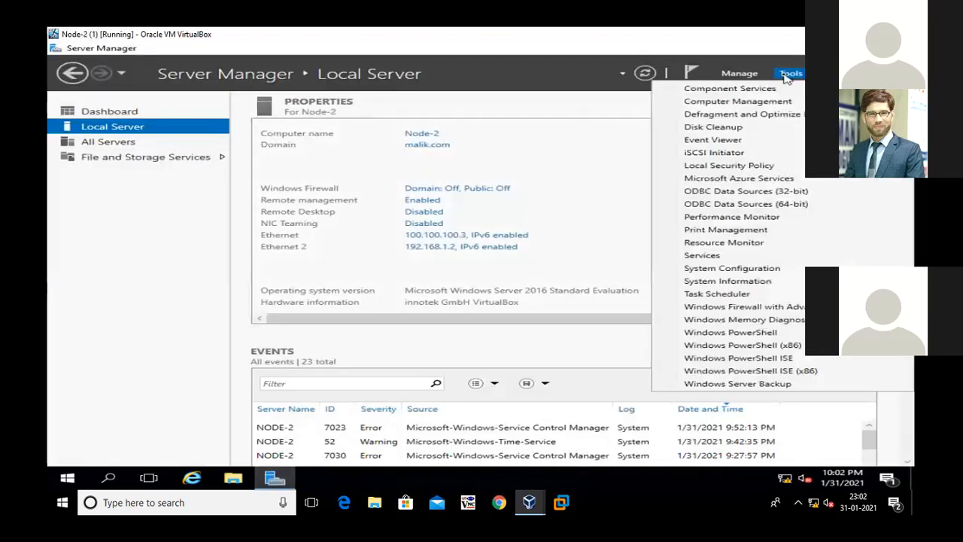
{"action": "left_click", "coordinate": [741, 153]}
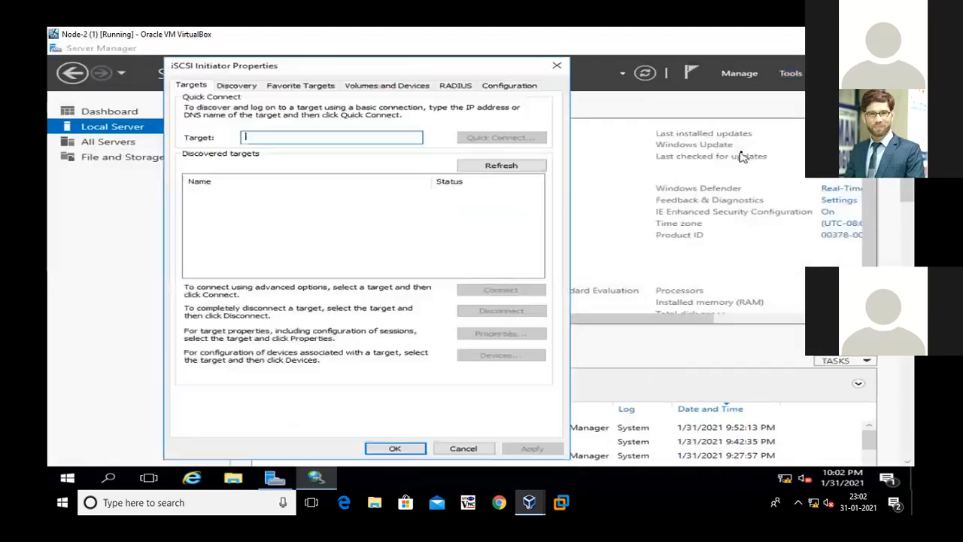
Quick-connect Node-2 to the iSCSI target at 192.168.1.3 and finish the connection dialog
{"action": "type", "text": "1"}
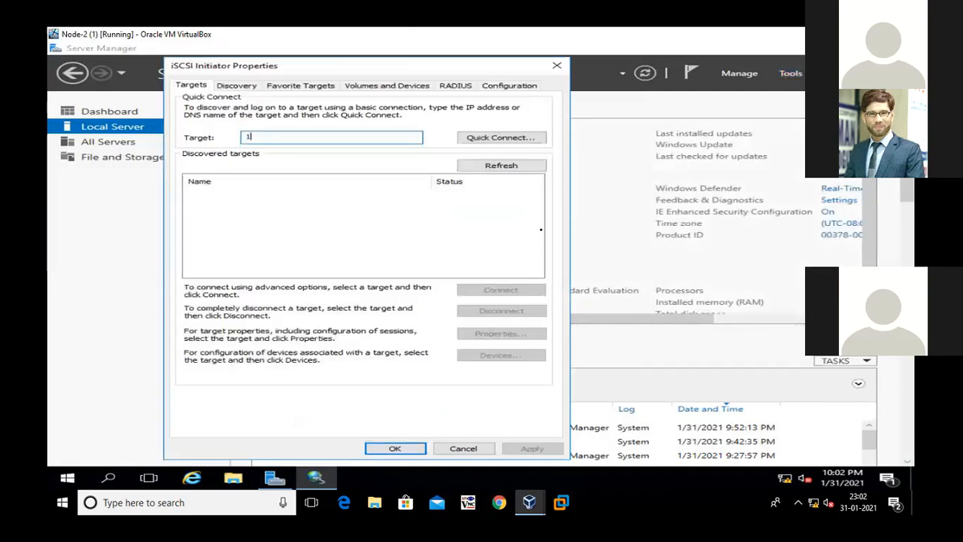
{"action": "type", "text": "92.168.1.3"}
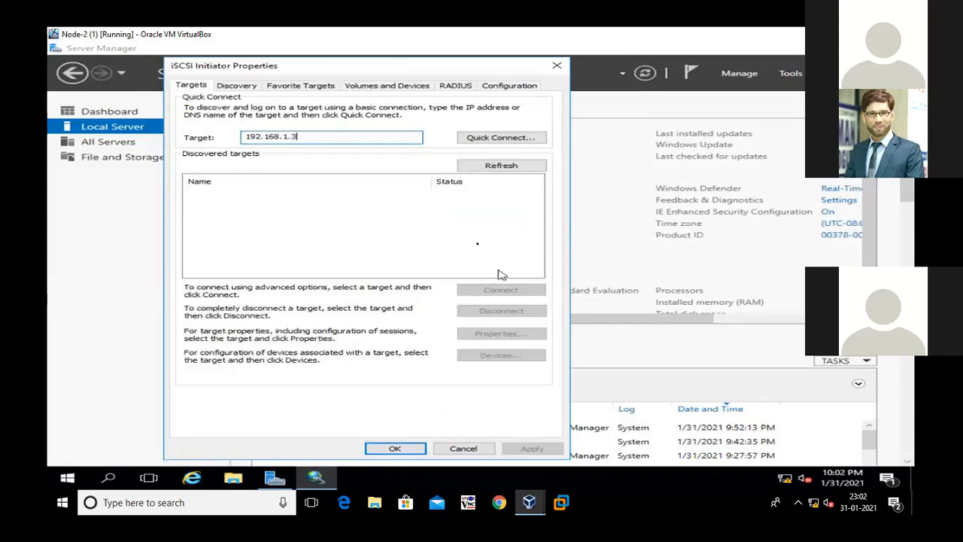
{"action": "left_click", "coordinate": [502, 139]}
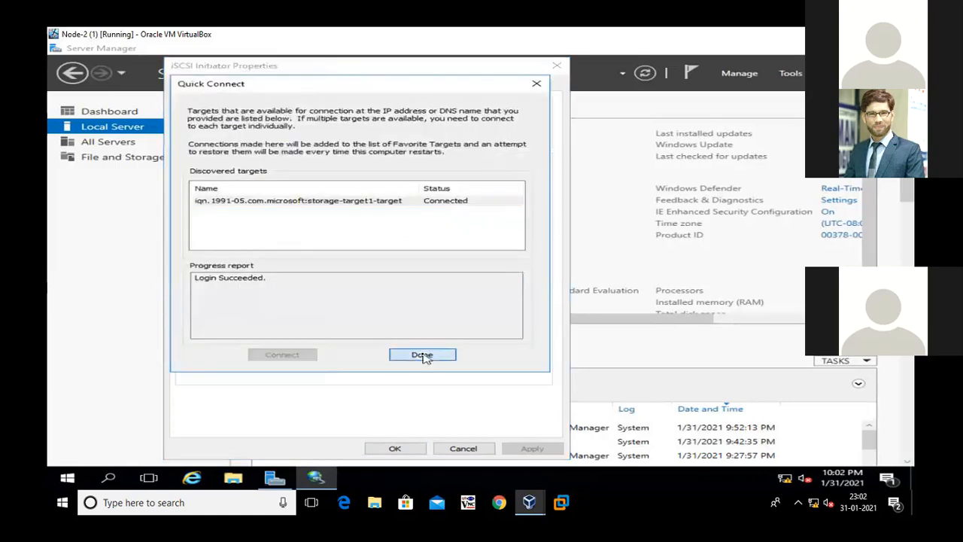
{"action": "left_click", "coordinate": [422, 355]}
Auto-configure all available iSCSI devices in the volume list and accept the initiator properties
{"action": "left_click", "coordinate": [387, 86]}
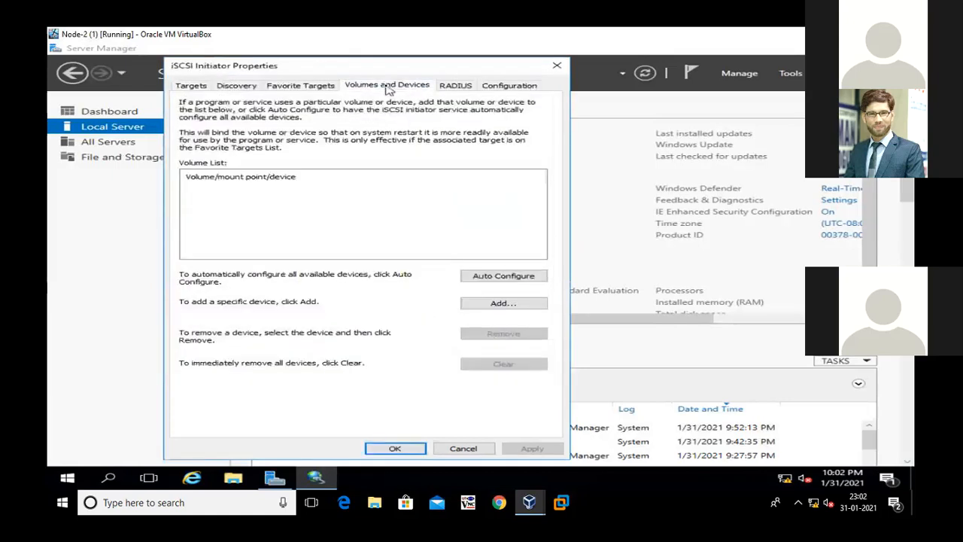
{"action": "left_click", "coordinate": [504, 276]}
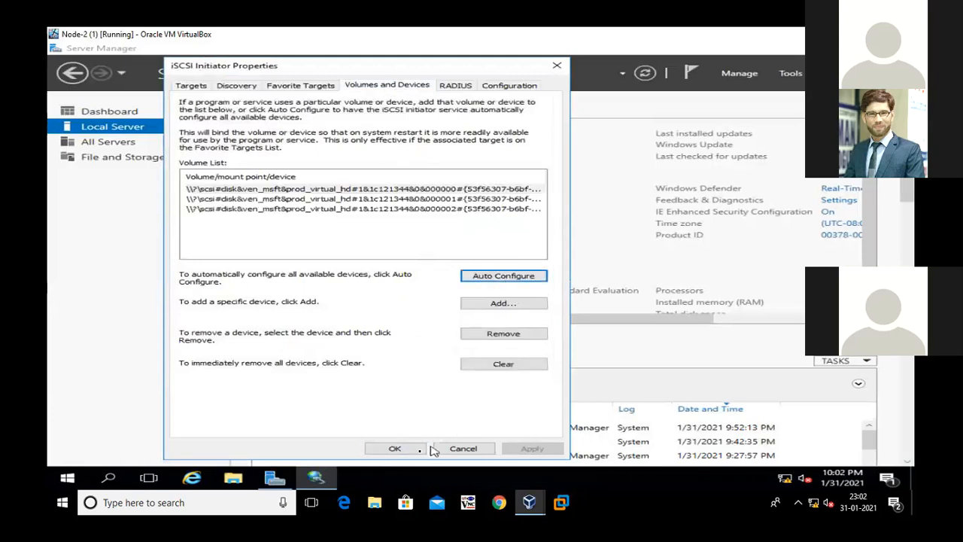
{"action": "left_click", "coordinate": [396, 448]}
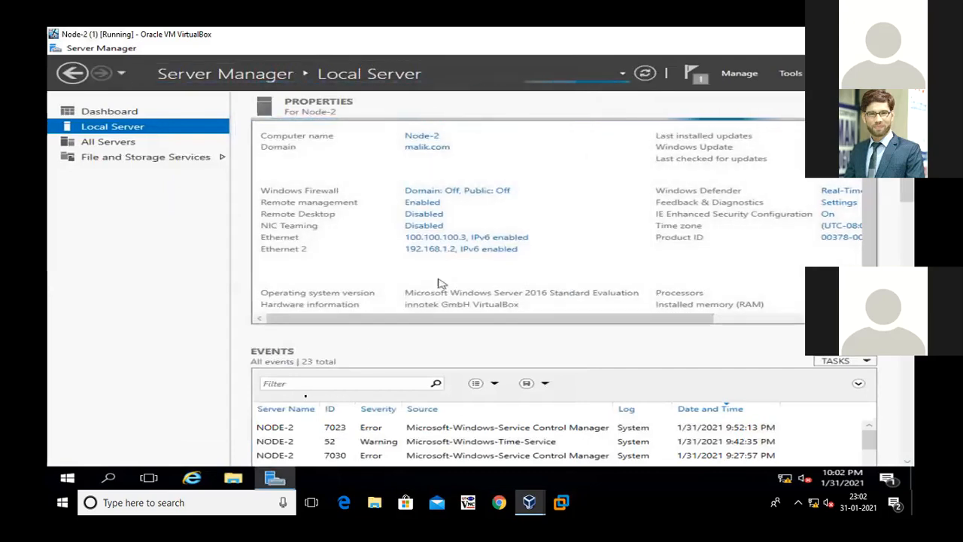
Open Disk Management on Node-2 in a maximized window and enlarge the graphical disk area to show Disks 1 to 3
{"action": "right_click", "coordinate": [79, 468]}
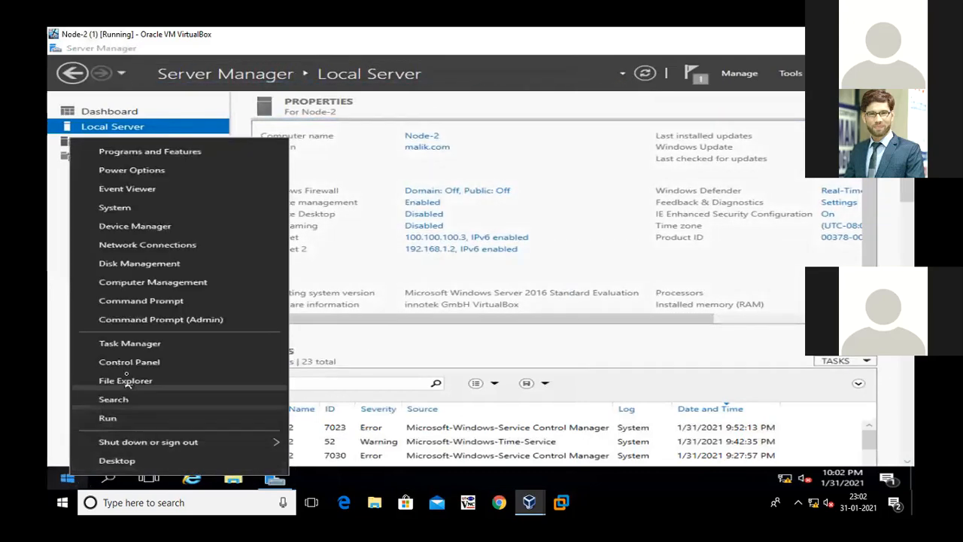
{"action": "left_click", "coordinate": [138, 265]}
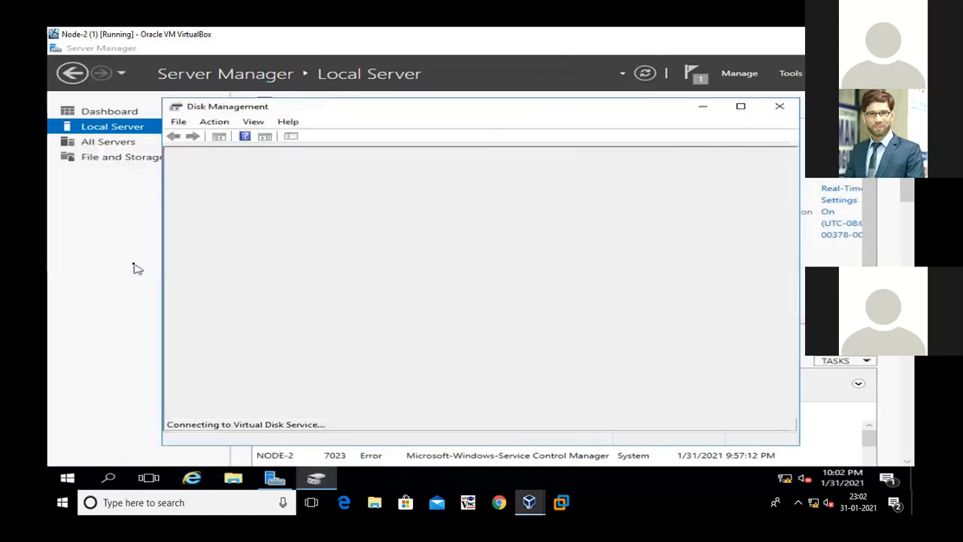
{"action": "left_click", "coordinate": [741, 107]}
{"action": "left_click_drag", "start_coordinate": [118, 230], "coordinate": [138, 155]}
Bring Disk 1, Disk 2 and Disk 3 online on Node-2
{"action": "mouse_move", "coordinate": [86, 258]}
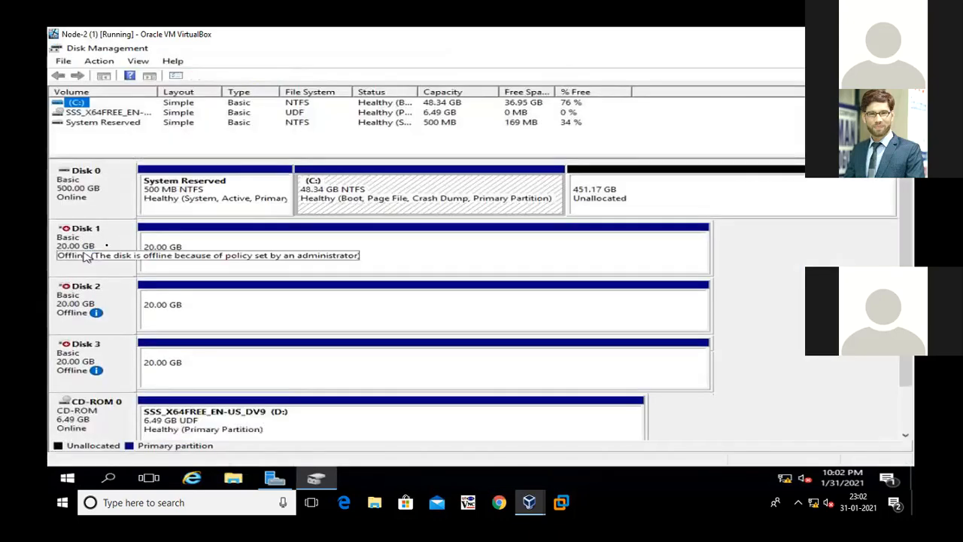
{"action": "right_click", "coordinate": [124, 239]}
{"action": "left_click", "coordinate": [131, 247]}
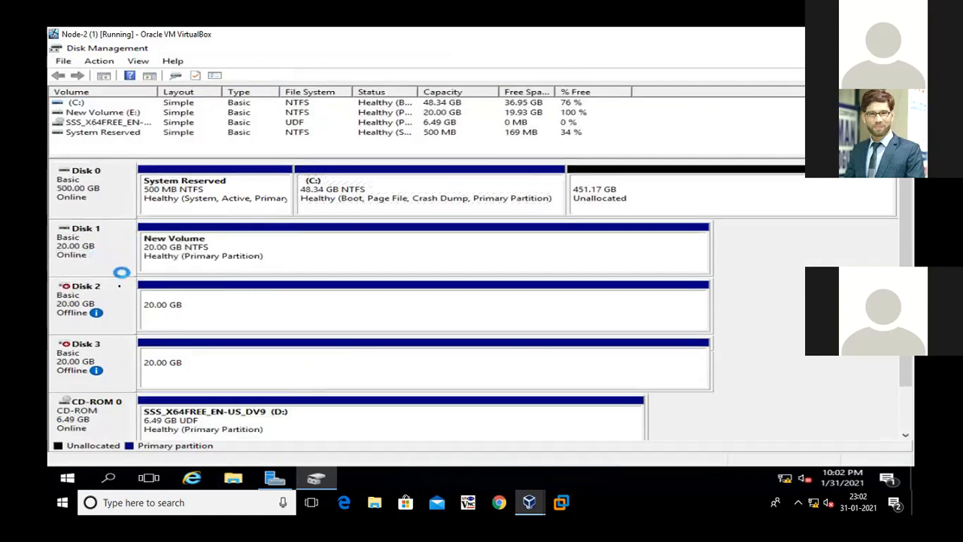
{"action": "right_click", "coordinate": [109, 300]}
{"action": "left_click", "coordinate": [133, 303]}
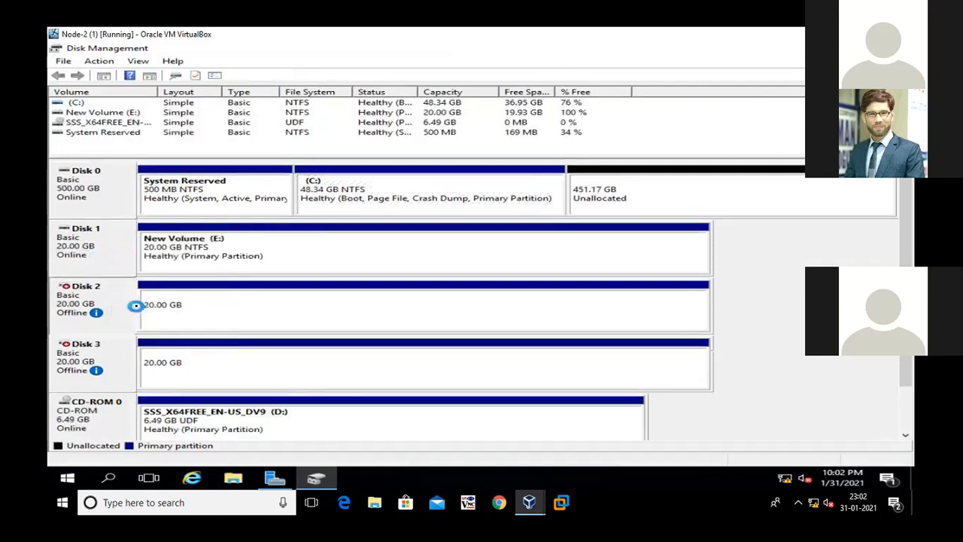
{"action": "right_click", "coordinate": [109, 348]}
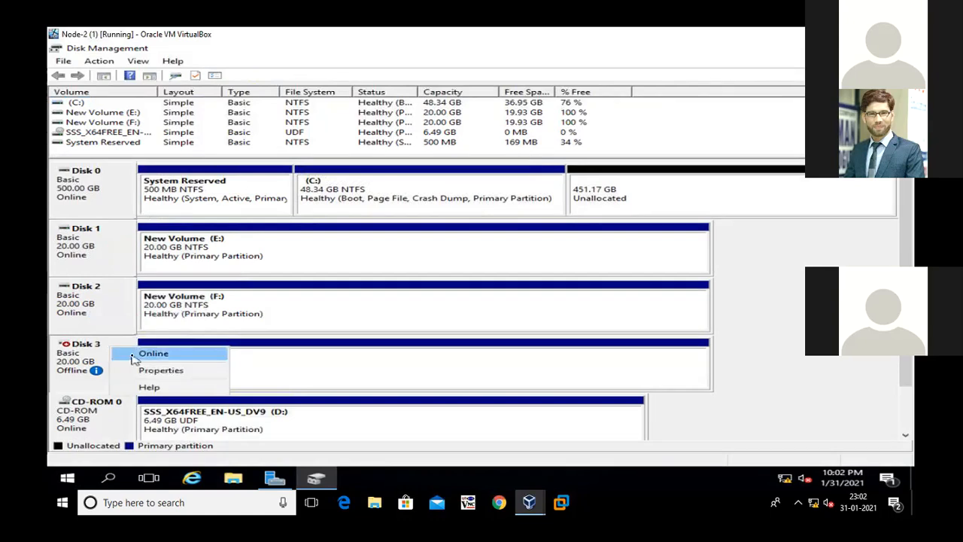
{"action": "left_click", "coordinate": [135, 352]}
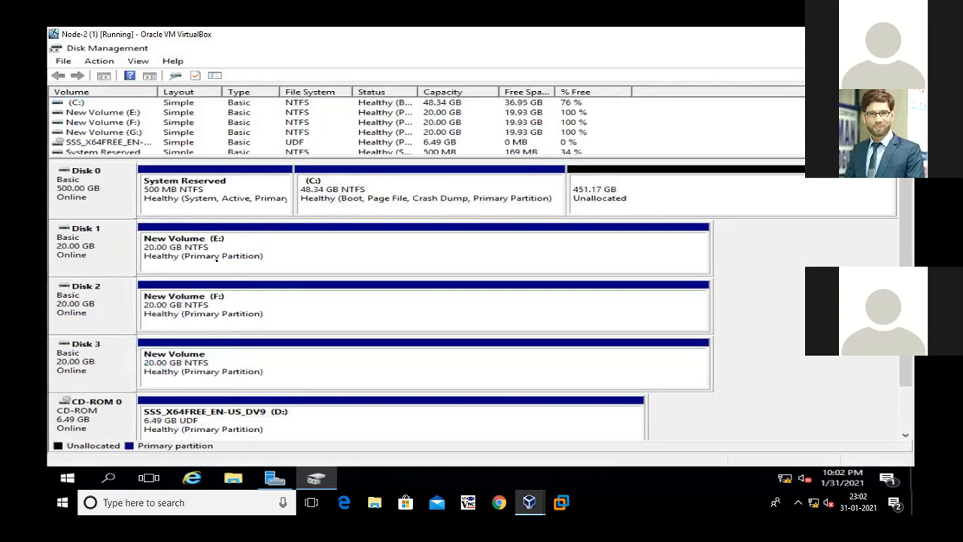
Check the volumes on Disks 1 and 2, close Disk Management and refresh Node-2's Server Manager
{"action": "left_click", "coordinate": [287, 312]}
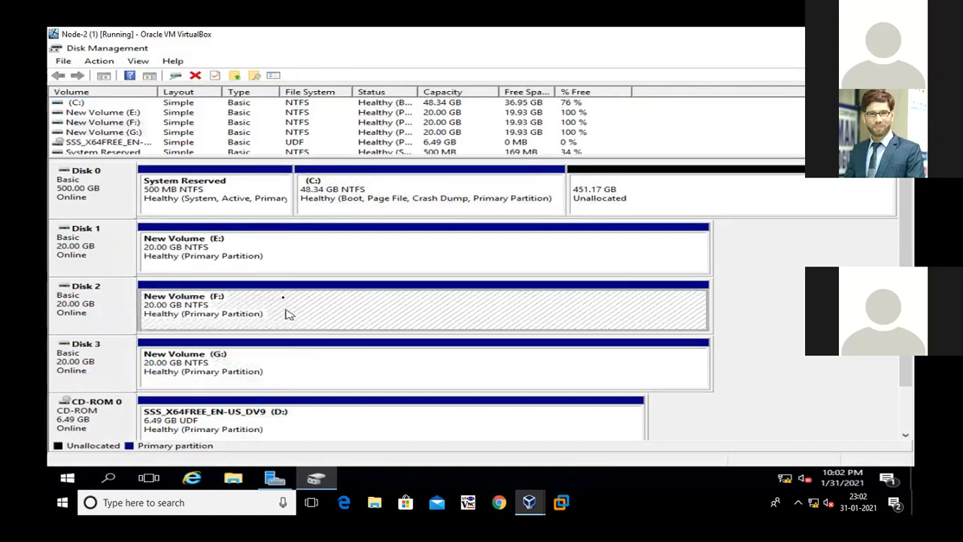
{"action": "left_click", "coordinate": [406, 252]}
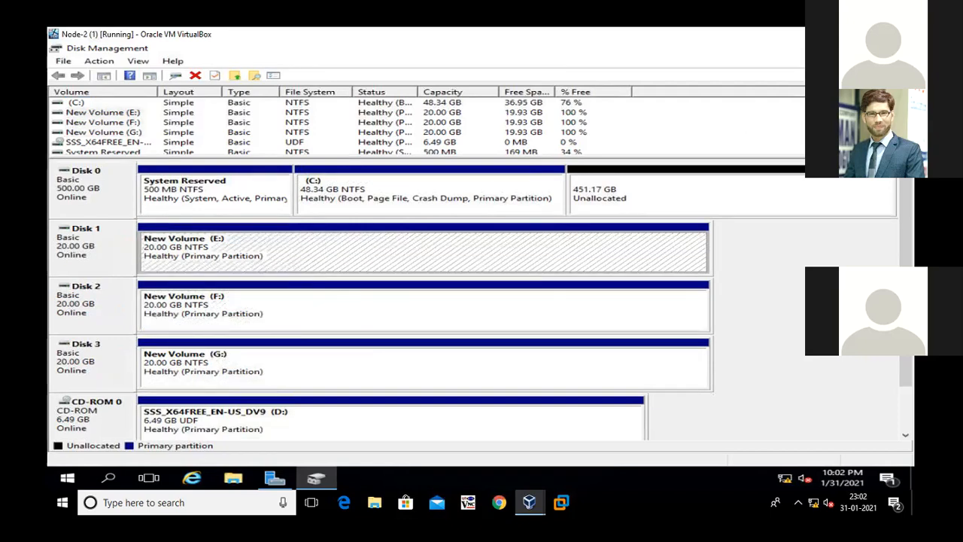
{"action": "left_click", "coordinate": [897, 48]}
{"action": "left_click", "coordinate": [645, 73]}
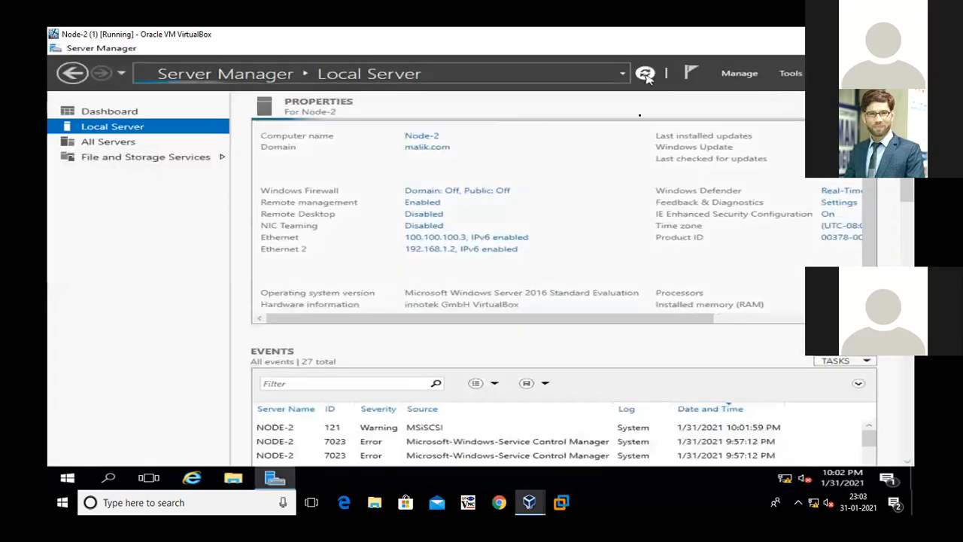
Minimize Server Manager on Node-2, refresh its desktop and restore the virtual machine window to its smaller size beside Node-1
{"action": "left_click", "coordinate": [801, 48]}
{"action": "right_click", "coordinate": [254, 151]}
{"action": "left_click", "coordinate": [301, 185]}
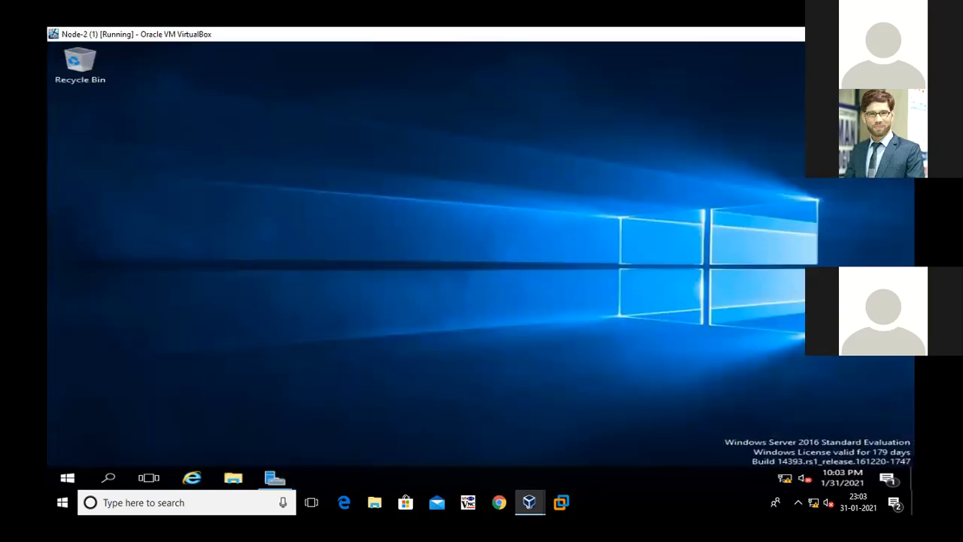
{"action": "left_click", "coordinate": [871, 33]}
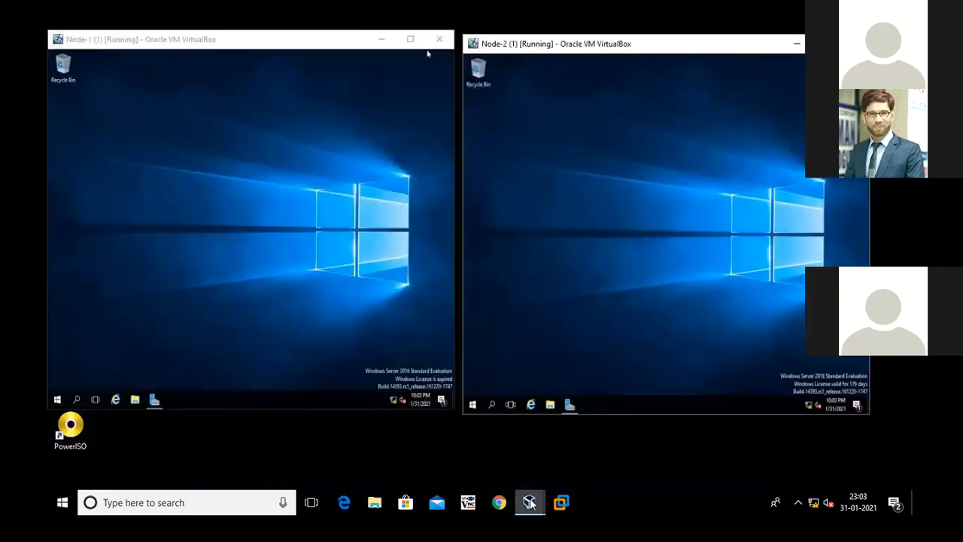
{"action": "mouse_move", "coordinate": [531, 505]}
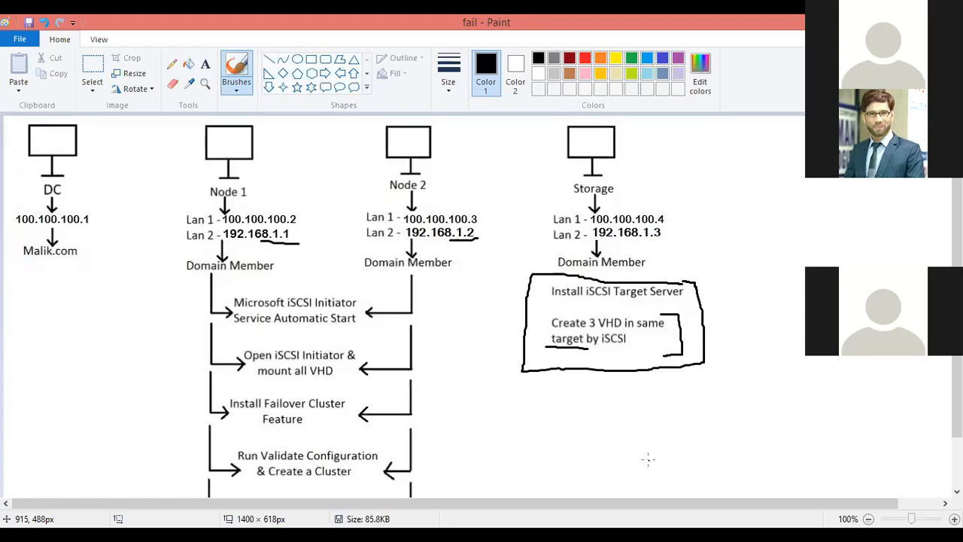
Switch to the fail diagram in Paint and undo the last freehand marks on it
{"action": "key", "text": "ctrl+z"}
{"action": "key", "text": "ctrl+z"}
{"action": "key", "text": "ctrl+z"}
{"action": "key", "text": "ctrl+z"}
{"action": "key", "text": "ctrl+z"}
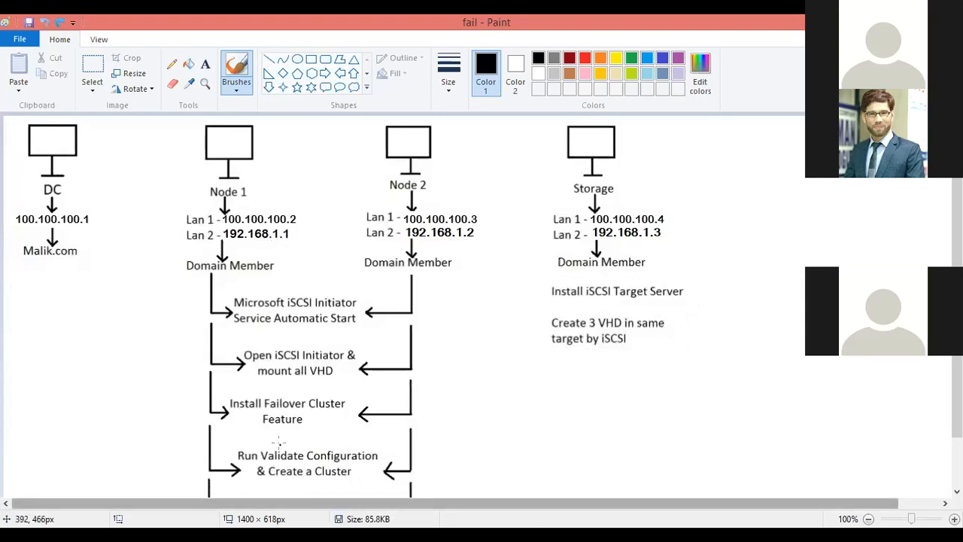
Circle the iSCSI steps and target notes on the diagram, mark the initiator service and mounting lines, and undo these marks
{"action": "mouse_move", "coordinate": [83, 378]}
{"action": "left_mouse_down"}
{"action": "mouse_move", "coordinate": [418, 389]}
{"action": "mouse_move", "coordinate": [728, 383]}
{"action": "mouse_move", "coordinate": [730, 343]}
{"action": "mouse_move", "coordinate": [709, 284]}
{"action": "mouse_move", "coordinate": [201, 291]}
{"action": "mouse_move", "coordinate": [64, 335]}
{"action": "mouse_move", "coordinate": [91, 382]}
{"action": "left_mouse_up"}
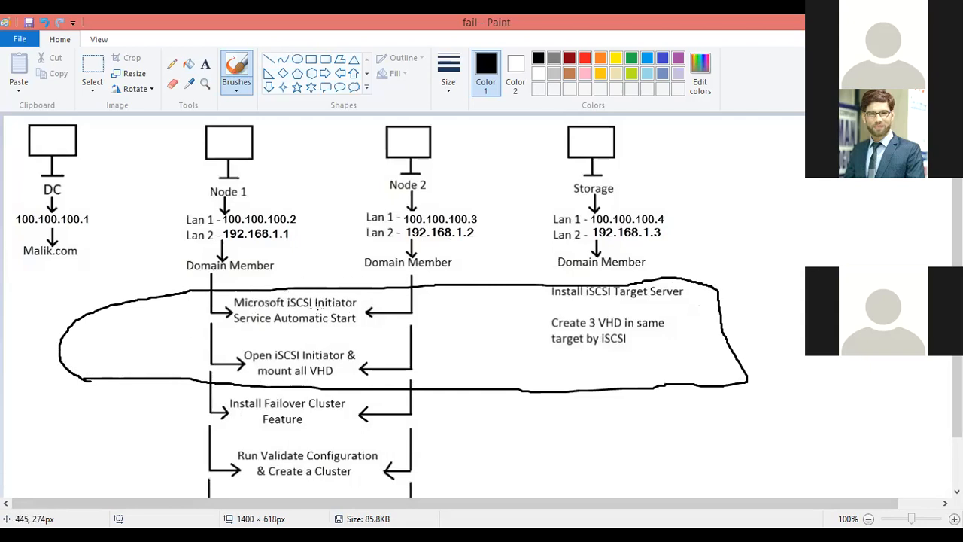
{"action": "left_click_drag", "start_coordinate": [276, 329], "coordinate": [351, 328]}
{"action": "left_click_drag", "start_coordinate": [283, 342], "coordinate": [338, 344]}
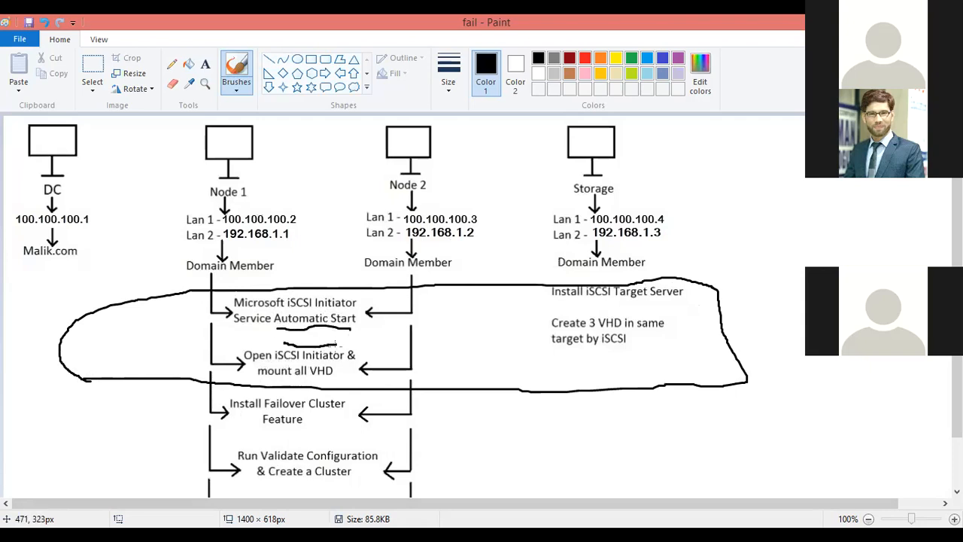
{"action": "left_click_drag", "start_coordinate": [331, 377], "coordinate": [368, 360]}
{"action": "key", "text": "ctrl+z"}
{"action": "key", "text": "ctrl+z"}
{"action": "key", "text": "ctrl+z"}
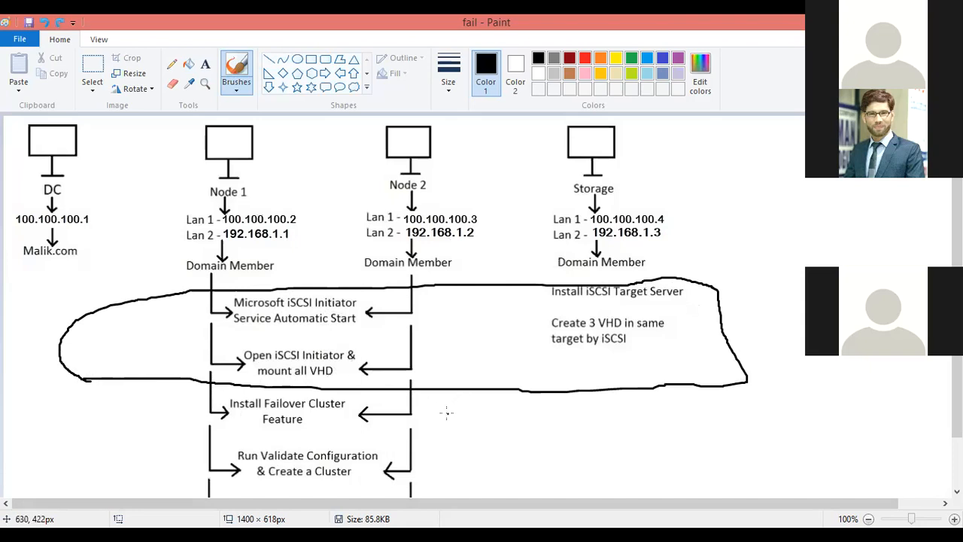
{"action": "key", "text": "ctrl+z"}
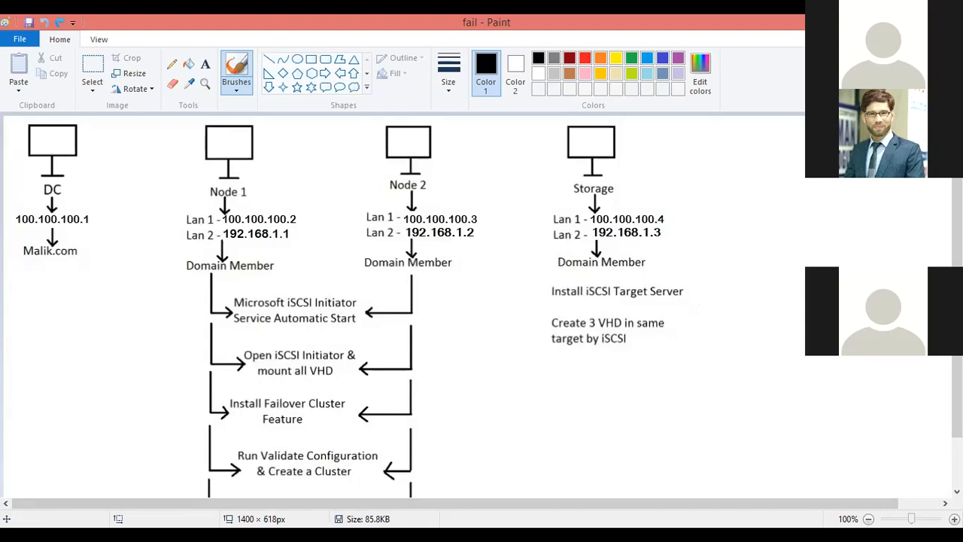
Switch to the Storage virtual machine and refresh its iSCSI virtual disks list to check the connection status
{"action": "key", "text": "alt+Tab"}
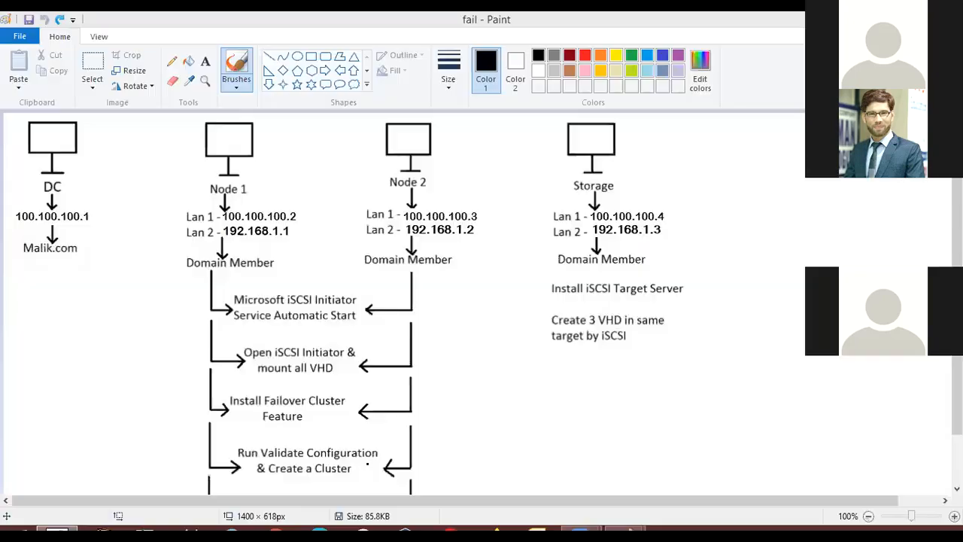
{"action": "left_click", "coordinate": [533, 503]}
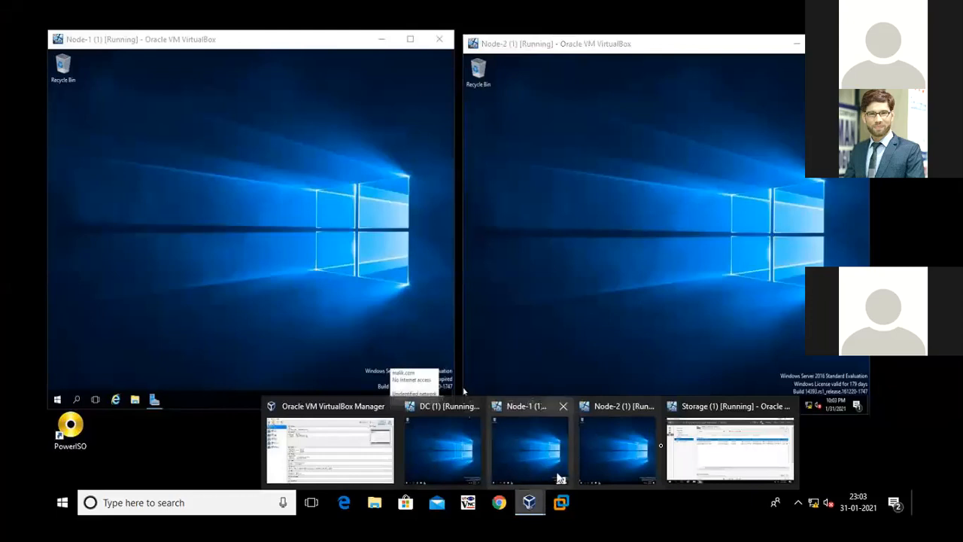
{"action": "left_click", "coordinate": [712, 439]}
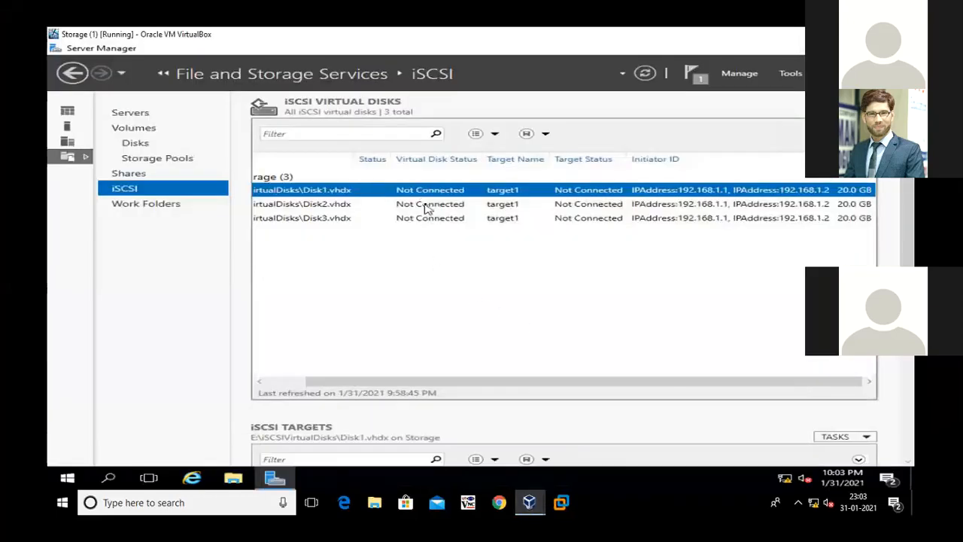
{"action": "left_click", "coordinate": [646, 74]}
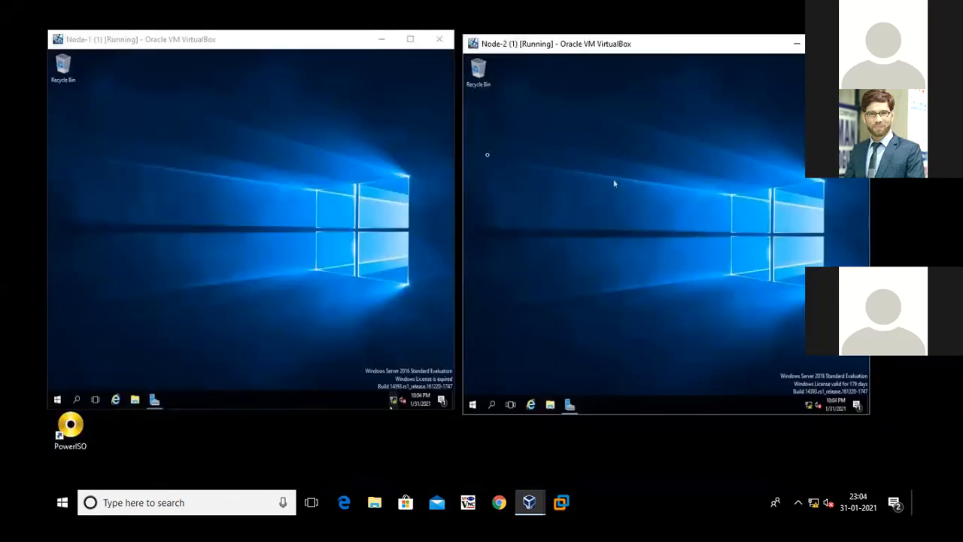
{"action": "right_click", "coordinate": [554, 119]}
{"action": "left_click", "coordinate": [585, 147]}
{"action": "left_click", "coordinate": [535, 500]}
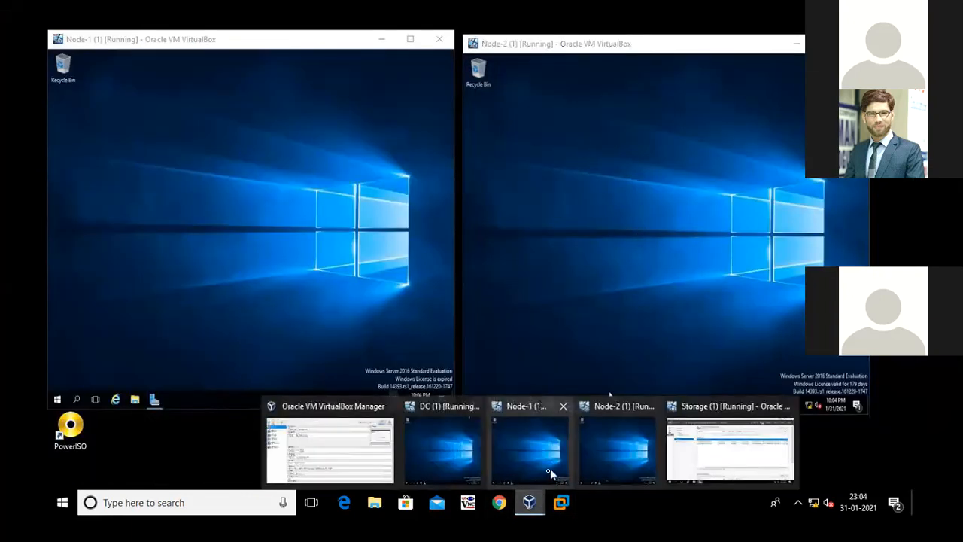
{"action": "left_click", "coordinate": [557, 34]}
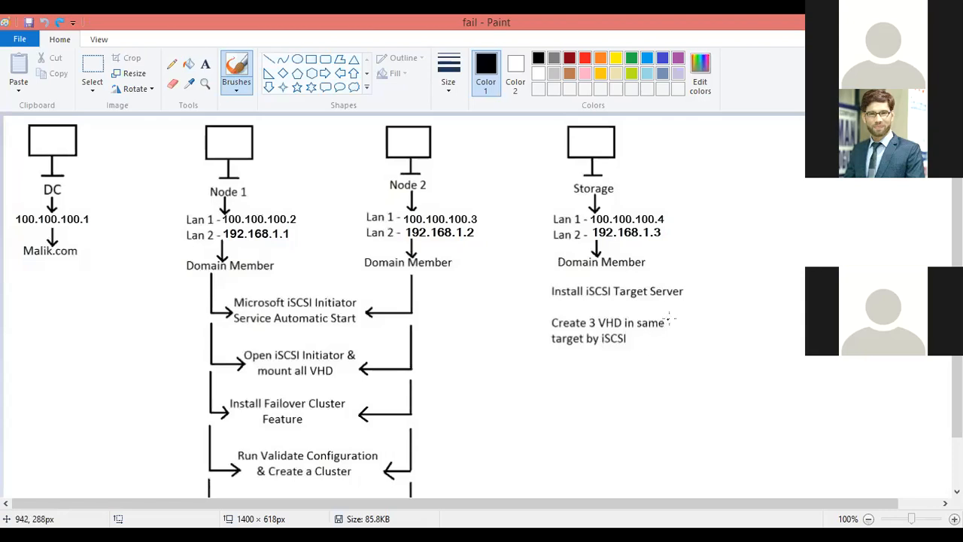
On the Paint diagram, circle the "Create 3 VHD in same target by iSCSI" note and draw arrows towards it from Node 1 and Node 2
{"action": "mouse_move", "coordinate": [670, 315]}
{"action": "left_mouse_down"}
{"action": "mouse_move", "coordinate": [615, 305]}
{"action": "mouse_move", "coordinate": [547, 315]}
{"action": "mouse_move", "coordinate": [539, 347]}
{"action": "mouse_move", "coordinate": [604, 372]}
{"action": "mouse_move", "coordinate": [671, 363]}
{"action": "mouse_move", "coordinate": [668, 314]}
{"action": "left_mouse_up"}
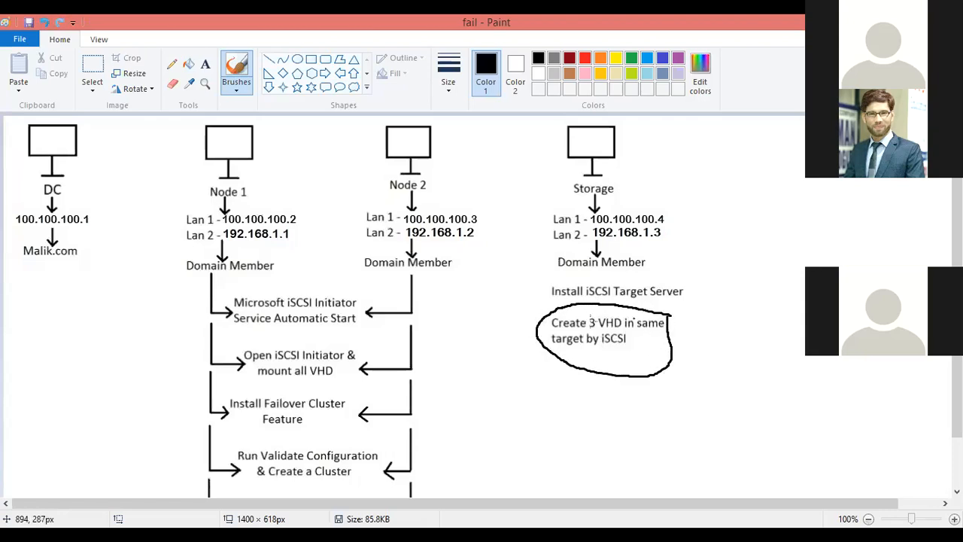
{"action": "mouse_move", "coordinate": [429, 274]}
{"action": "left_mouse_down"}
{"action": "mouse_move", "coordinate": [224, 282]}
{"action": "mouse_move", "coordinate": [173, 359]}
{"action": "mouse_move", "coordinate": [303, 406]}
{"action": "mouse_move", "coordinate": [437, 350]}
{"action": "mouse_move", "coordinate": [432, 263]}
{"action": "mouse_move", "coordinate": [421, 271]}
{"action": "left_mouse_up"}
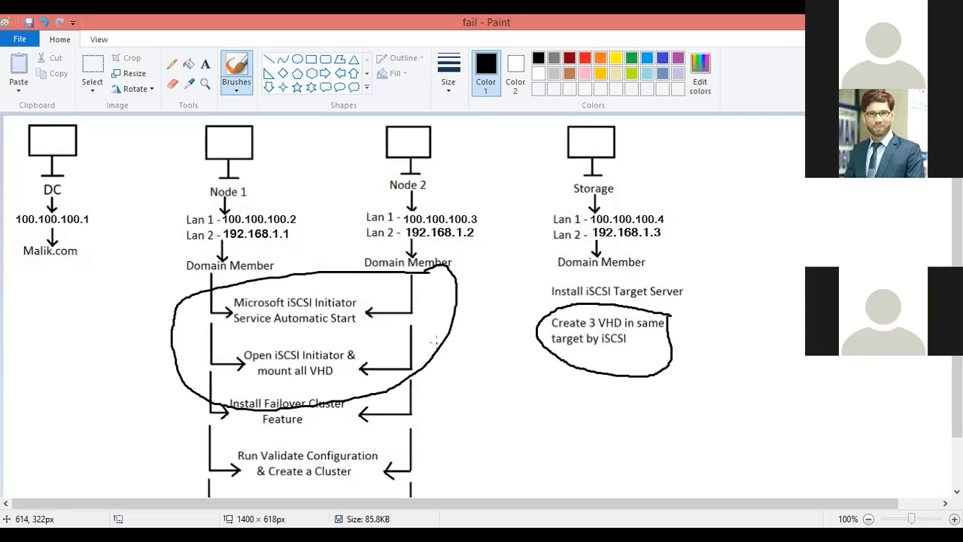
{"action": "key", "text": "ctrl+z"}
{"action": "mouse_move", "coordinate": [263, 191]}
{"action": "left_mouse_down"}
{"action": "mouse_move", "coordinate": [325, 262]}
{"action": "mouse_move", "coordinate": [477, 329]}
{"action": "mouse_move", "coordinate": [530, 334]}
{"action": "mouse_move", "coordinate": [515, 351]}
{"action": "left_mouse_up"}
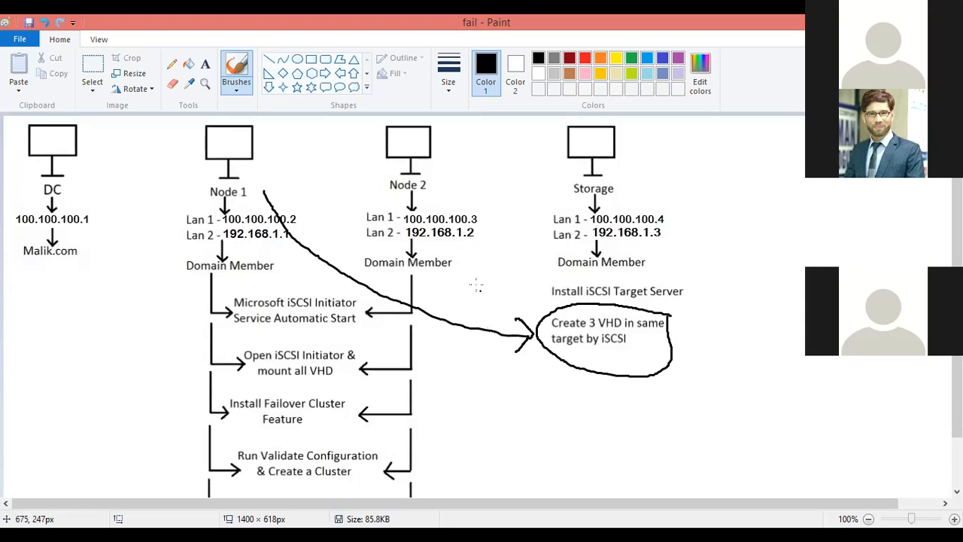
{"action": "mouse_move", "coordinate": [467, 200]}
{"action": "left_mouse_down"}
{"action": "mouse_move", "coordinate": [537, 299]}
{"action": "mouse_move", "coordinate": [517, 301]}
{"action": "left_mouse_up"}
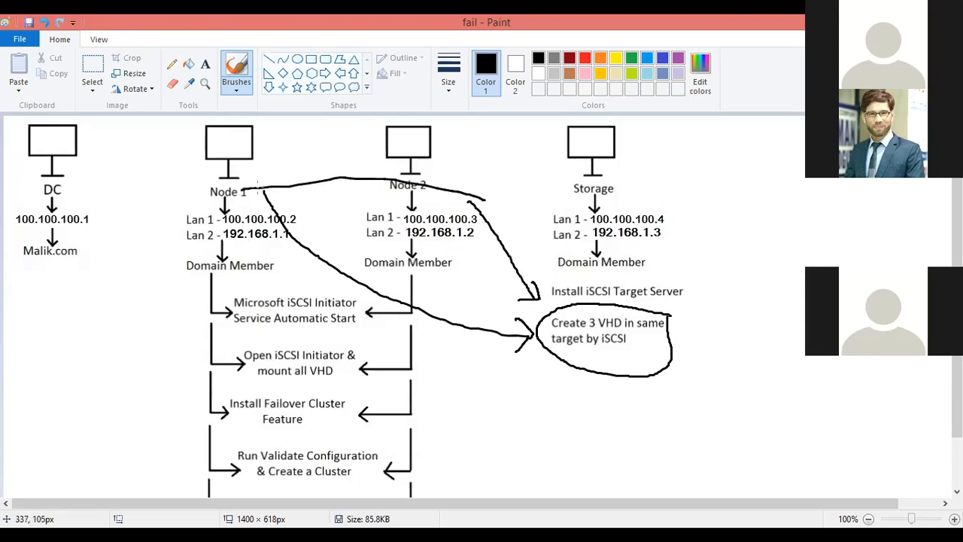
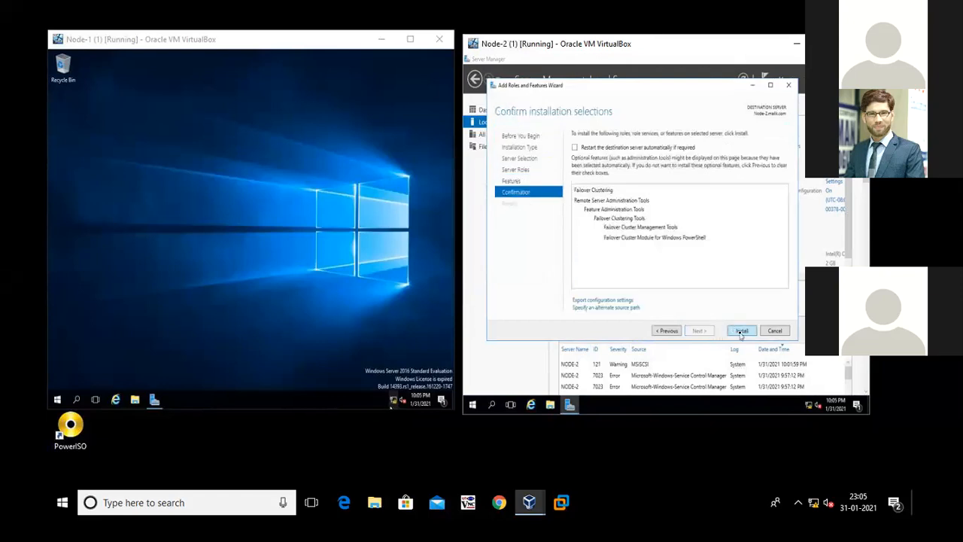
Start the Failover Clustering installation on Node-2 and refresh Node-1's desktop
{"action": "left_click", "coordinate": [741, 330]}
{"action": "right_click", "coordinate": [266, 164]}
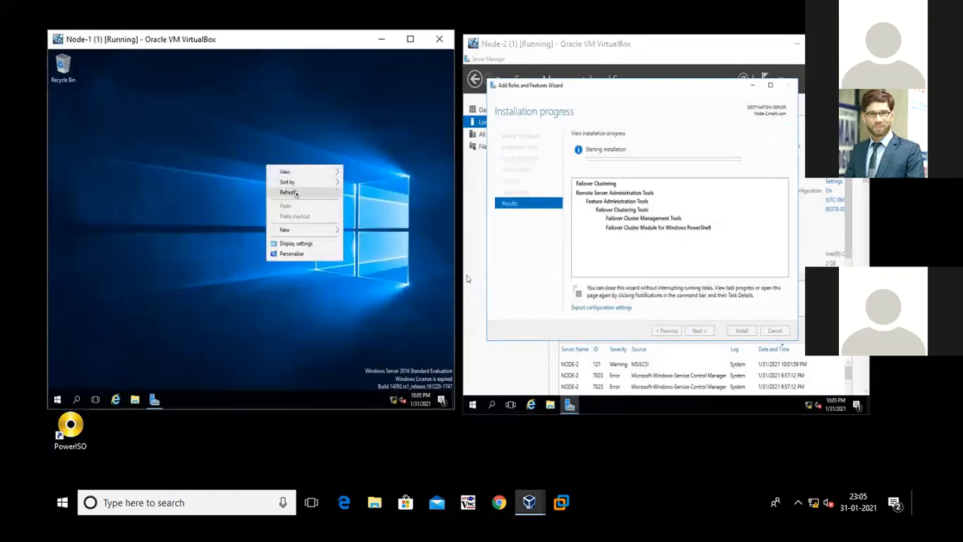
{"action": "left_click", "coordinate": [298, 194]}
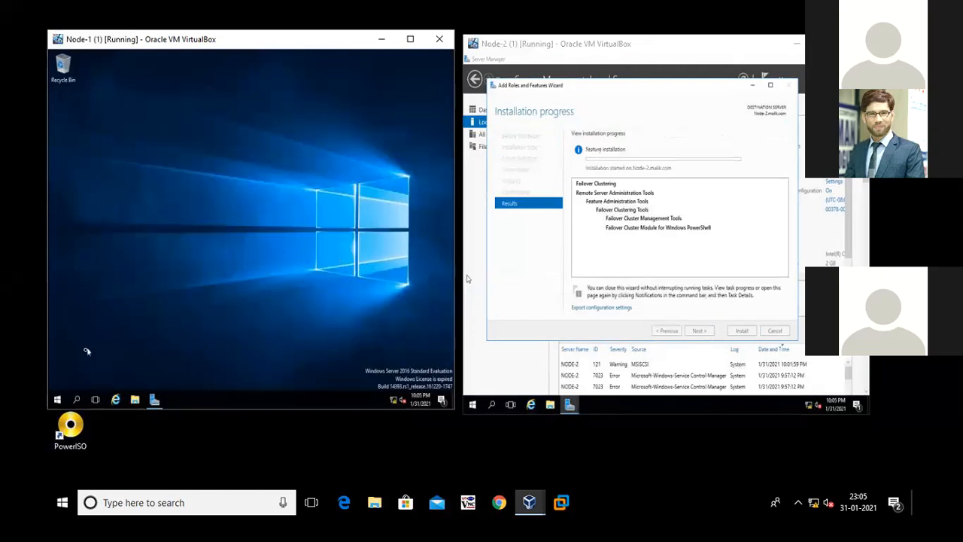
On Node-1, start adding roles and features in Server Manager and proceed to the feature selection without adding any server roles
{"action": "left_click", "coordinate": [155, 399]}
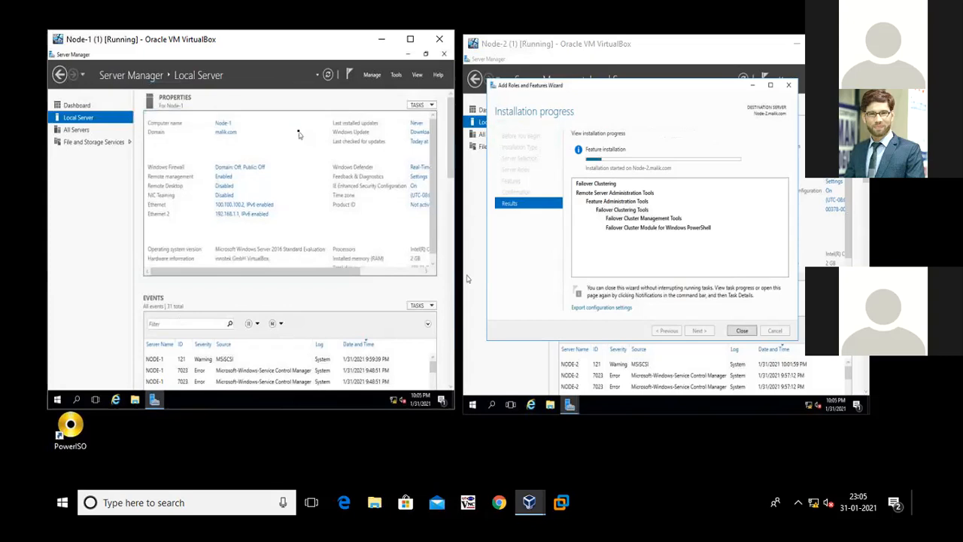
{"action": "left_click", "coordinate": [373, 75]}
{"action": "left_click", "coordinate": [397, 87]}
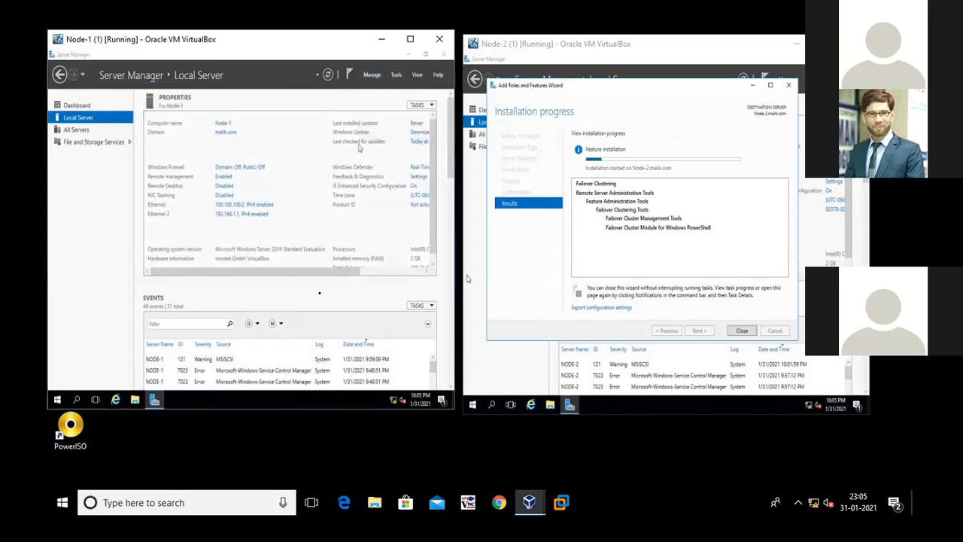
{"action": "left_click", "coordinate": [285, 325]}
{"action": "left_click", "coordinate": [284, 326]}
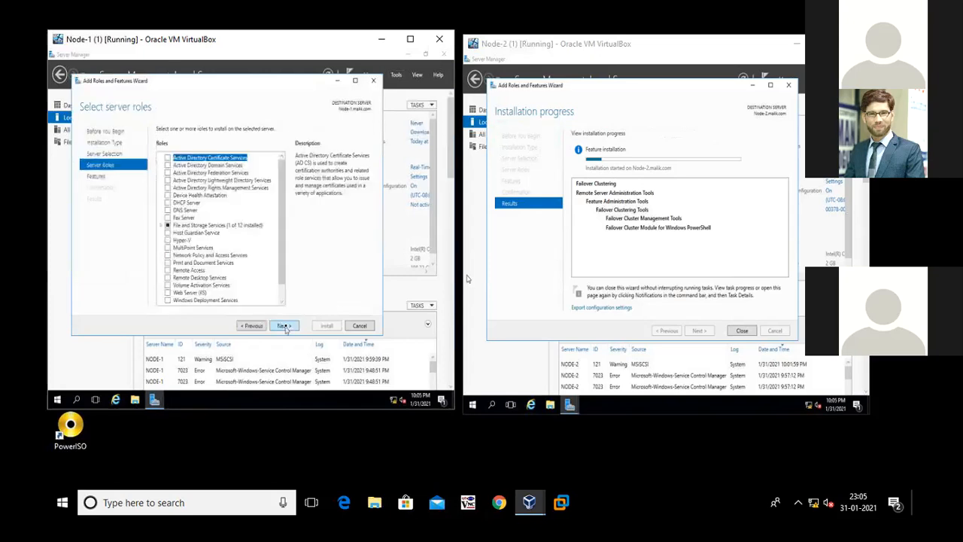
{"action": "left_click", "coordinate": [285, 326]}
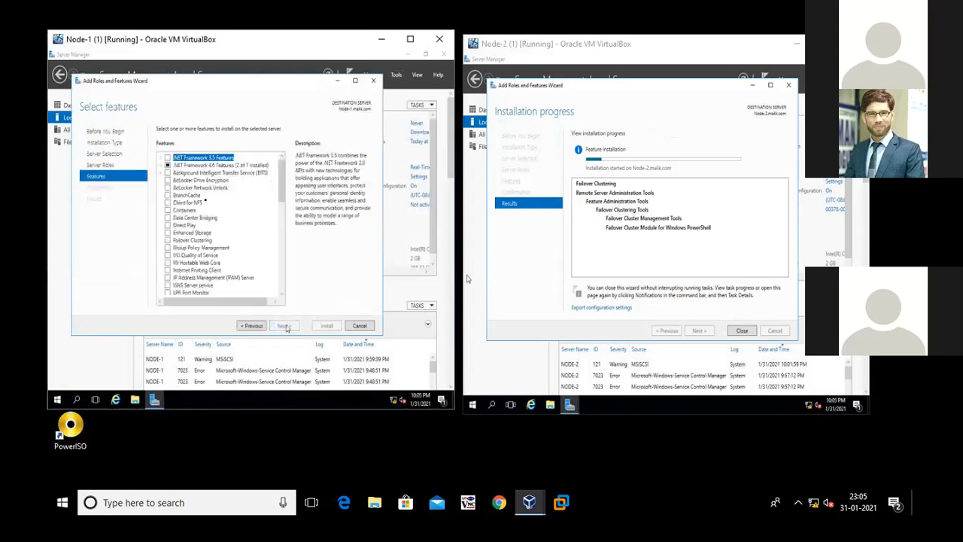
Select the Failover Clustering feature with its required management tools and start its installation on Node-1
{"action": "left_click", "coordinate": [191, 241]}
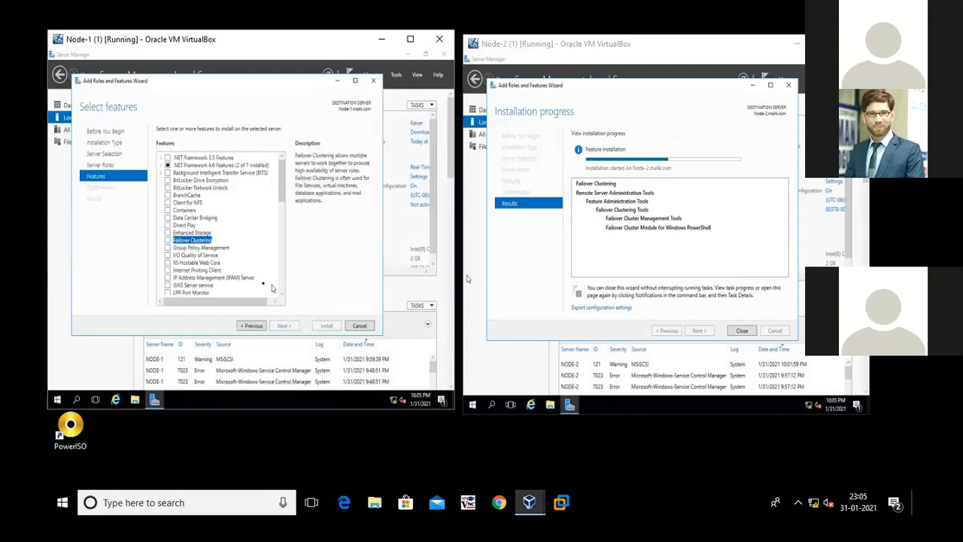
{"action": "left_click", "coordinate": [168, 240]}
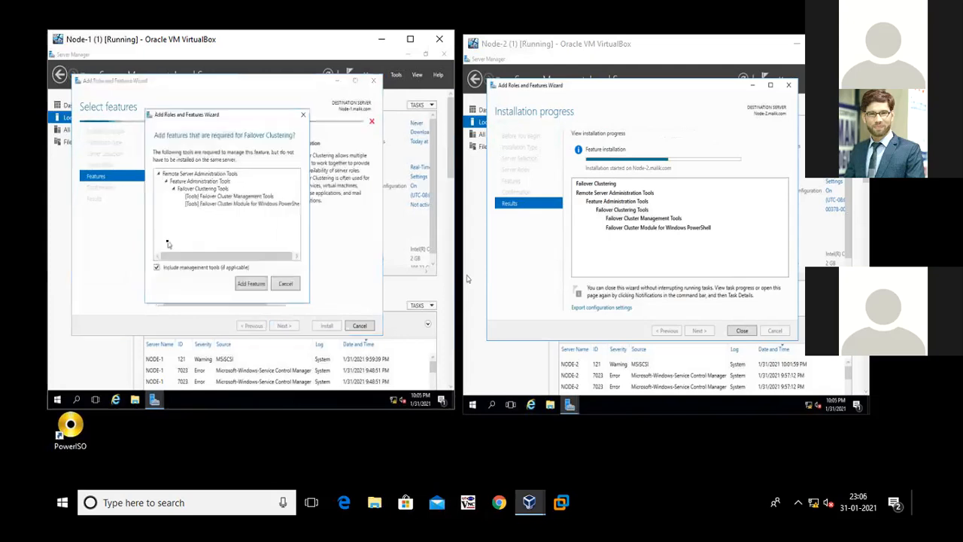
{"action": "left_click", "coordinate": [250, 283]}
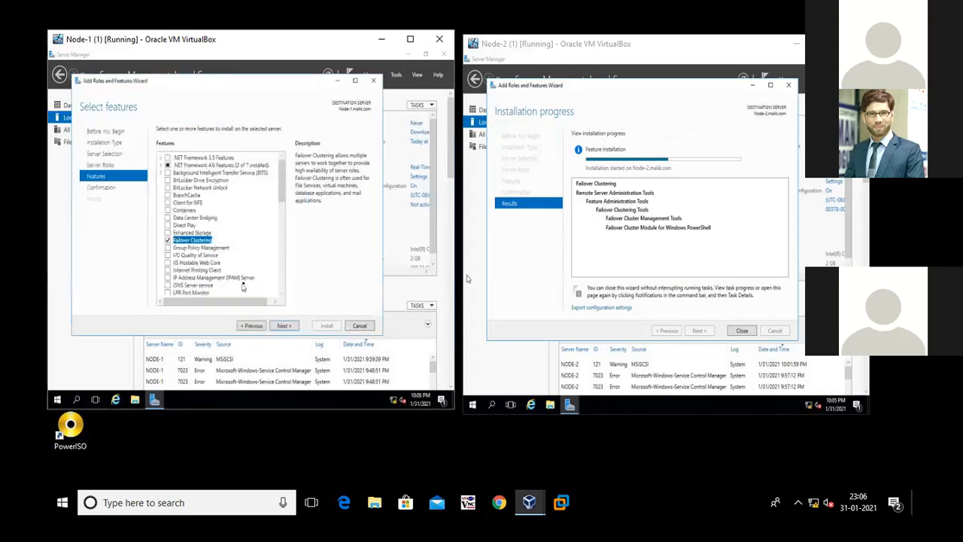
{"action": "left_click", "coordinate": [283, 325]}
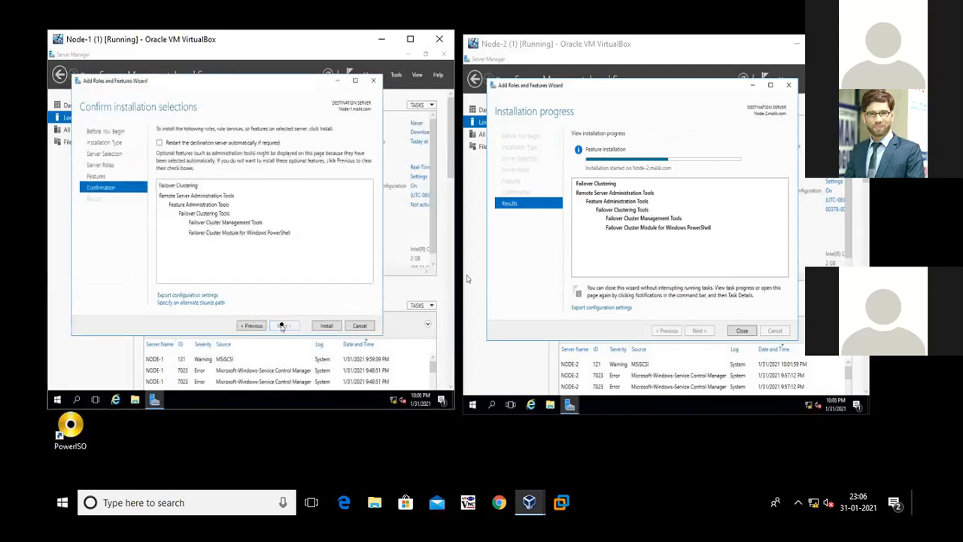
{"action": "left_click", "coordinate": [327, 325]}
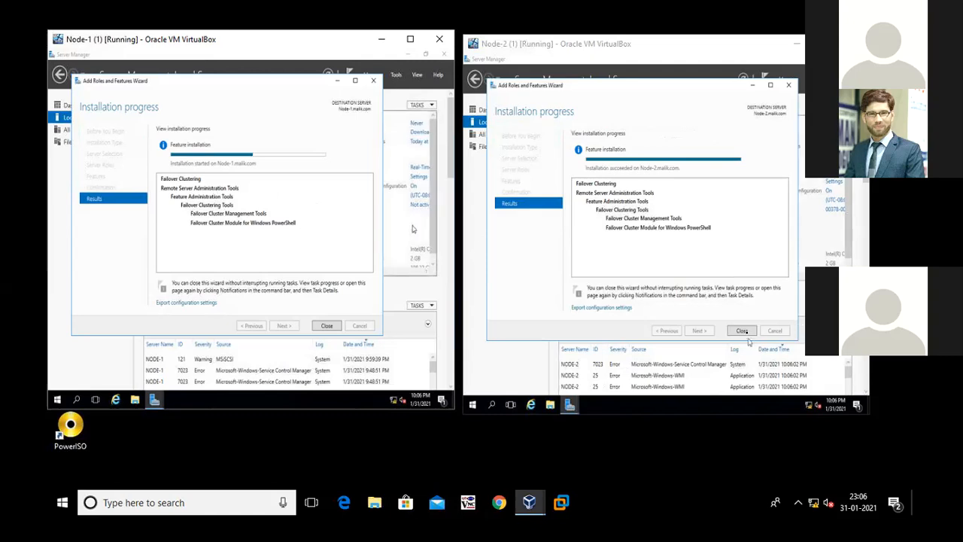
Close Node-2's installation wizard, refresh its Server Manager, and maximize the Node-1 virtual machine window
{"action": "left_click", "coordinate": [743, 331]}
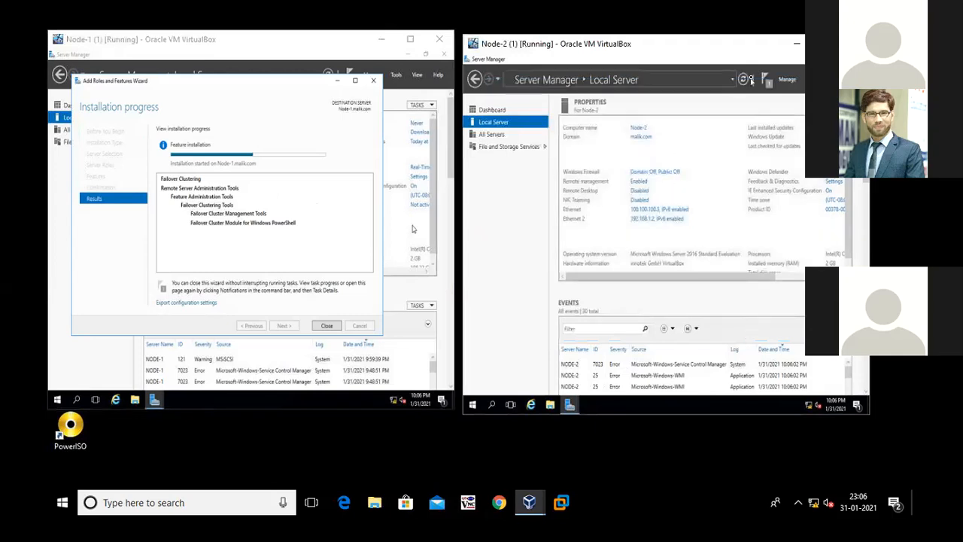
{"action": "left_click", "coordinate": [743, 80]}
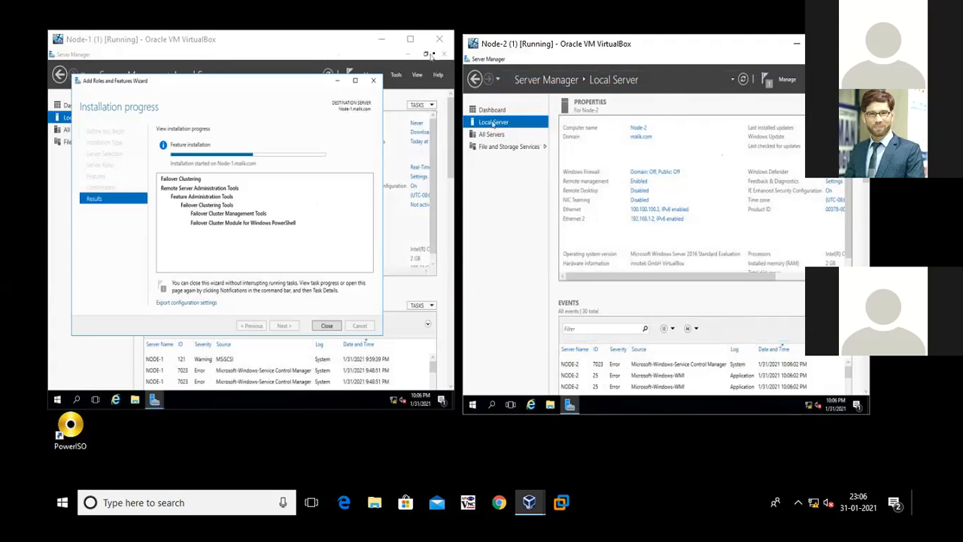
{"action": "left_click", "coordinate": [416, 46]}
{"action": "left_click", "coordinate": [413, 41]}
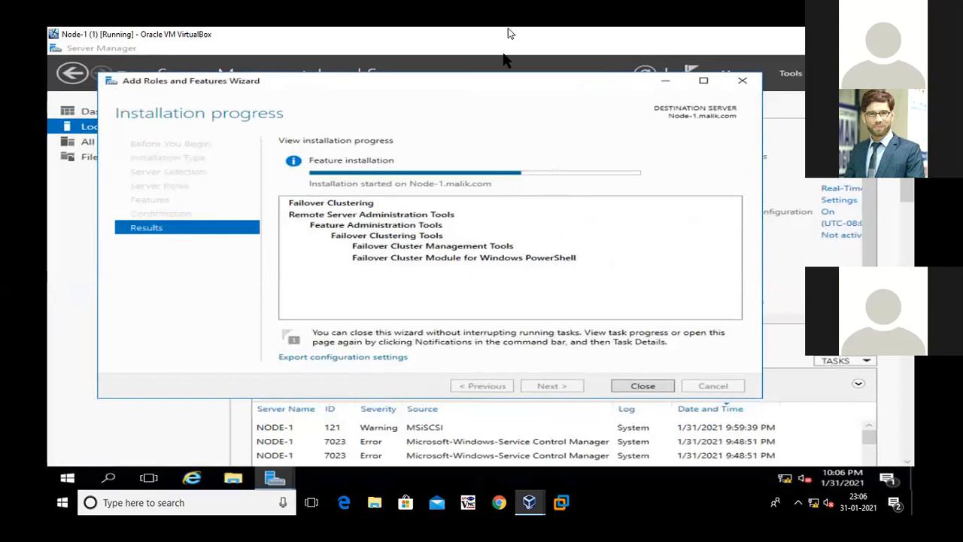
Switch to the fail diagram in Paint and undo the freehand marks around the "Install Failover Cluster Feature" step
{"action": "key", "text": "alt+Tab"}
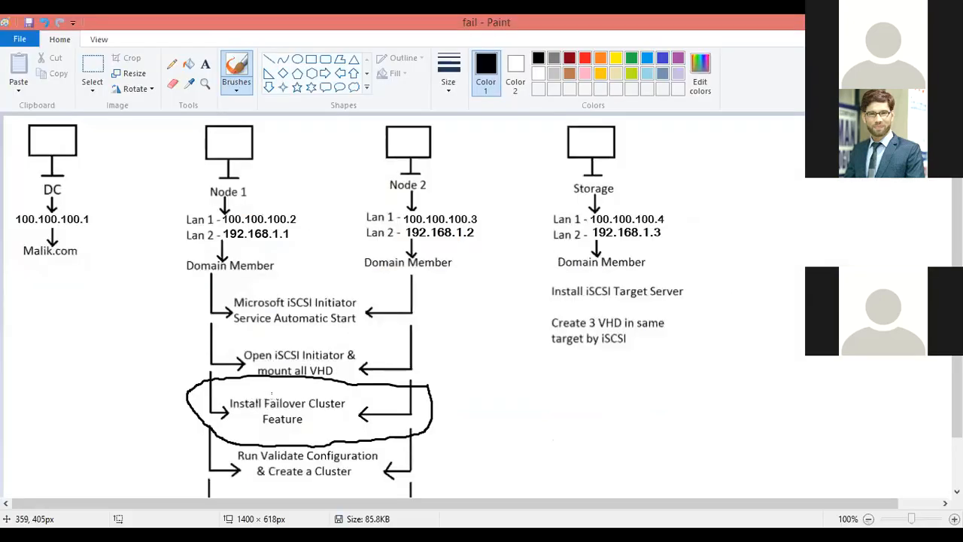
{"action": "left_click_drag", "start_coordinate": [297, 395], "coordinate": [327, 387]}
{"action": "key", "text": "ctrl+z"}
{"action": "key", "text": "ctrl+z"}
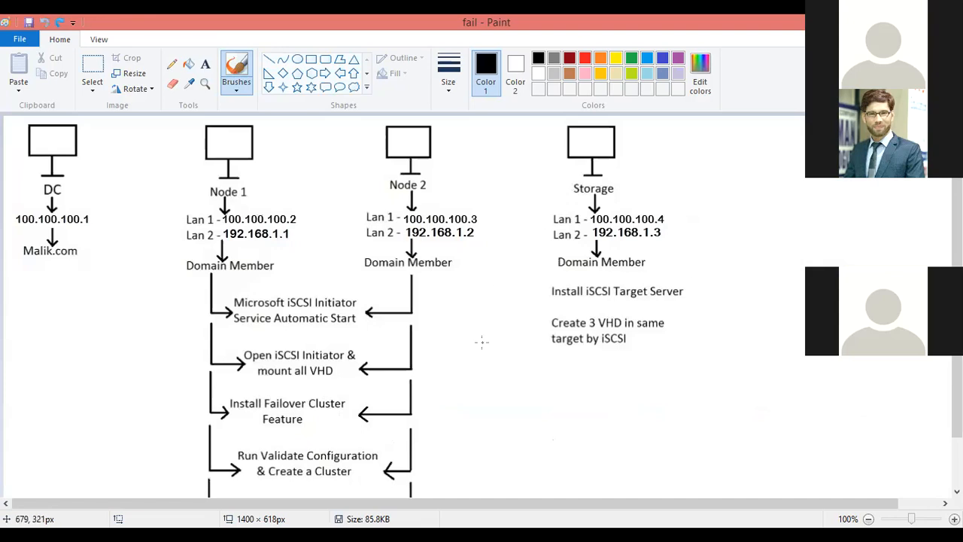
Circle the "Run Validate Configuration & Create a Cluster" step, draw an arrow out of it, and circle Node 1 and Node 2 together
{"action": "mouse_move", "coordinate": [381, 441]}
{"action": "left_mouse_down"}
{"action": "mouse_move", "coordinate": [241, 435]}
{"action": "mouse_move", "coordinate": [211, 467]}
{"action": "mouse_move", "coordinate": [299, 488]}
{"action": "mouse_move", "coordinate": [372, 483]}
{"action": "mouse_move", "coordinate": [395, 457]}
{"action": "mouse_move", "coordinate": [382, 440]}
{"action": "mouse_move", "coordinate": [496, 421]}
{"action": "mouse_move", "coordinate": [488, 445]}
{"action": "left_mouse_up"}
{"action": "mouse_move", "coordinate": [484, 199]}
{"action": "left_mouse_down"}
{"action": "mouse_move", "coordinate": [339, 183]}
{"action": "mouse_move", "coordinate": [171, 203]}
{"action": "mouse_move", "coordinate": [316, 269]}
{"action": "mouse_move", "coordinate": [495, 265]}
{"action": "mouse_move", "coordinate": [500, 209]}
{"action": "mouse_move", "coordinate": [488, 196]}
{"action": "left_mouse_up"}
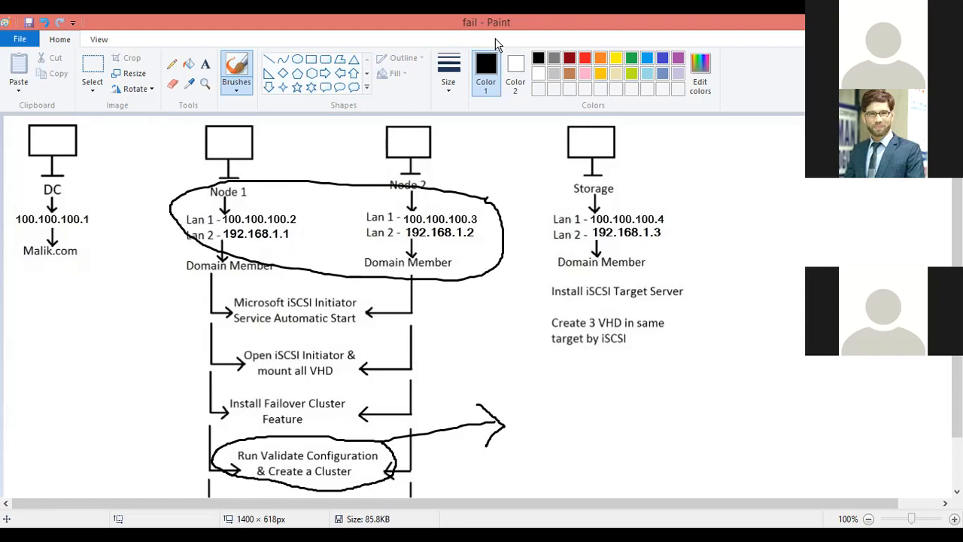
Switch back to the Node-1 virtual machine, close the Failover Clustering installation wizard, and refresh Server Manager
{"action": "key", "text": "alt+Tab"}
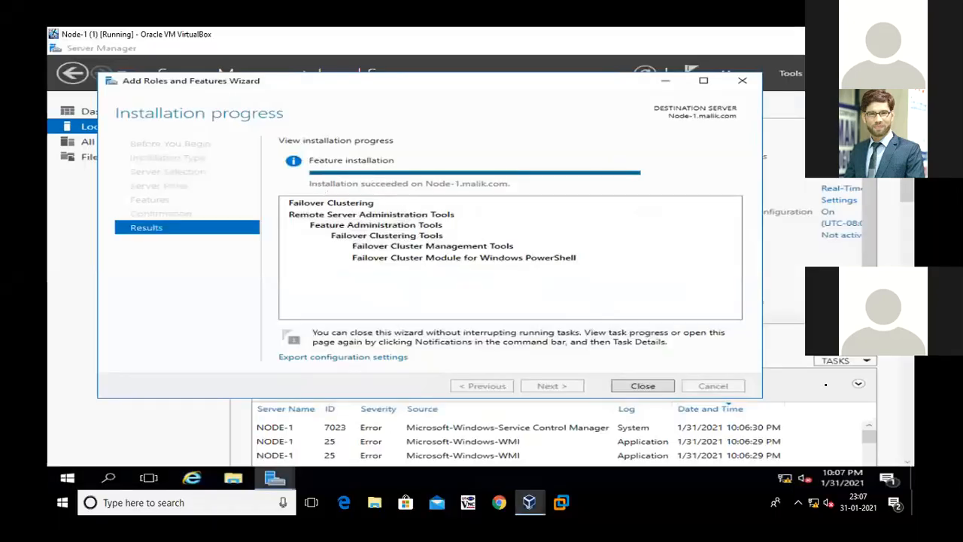
{"action": "left_click", "coordinate": [632, 385]}
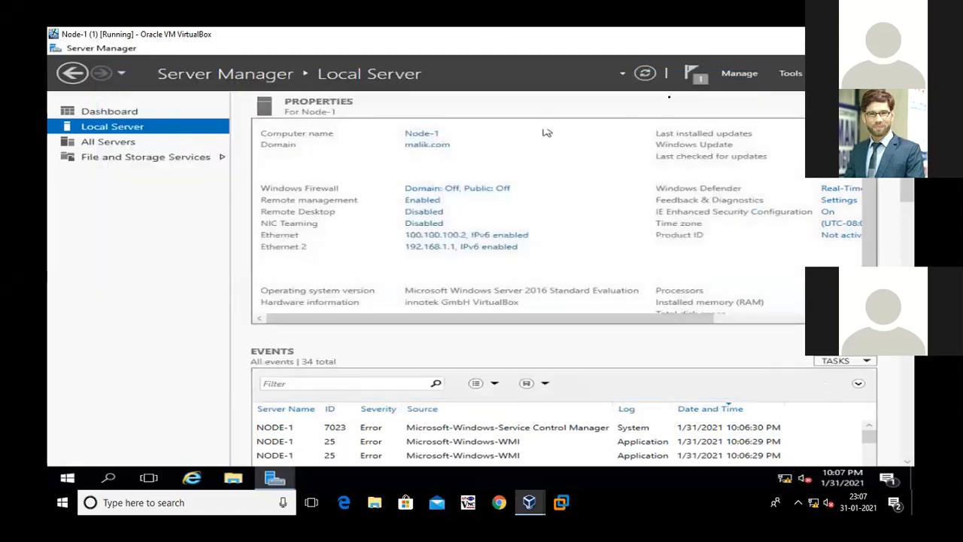
{"action": "left_click", "coordinate": [644, 73]}
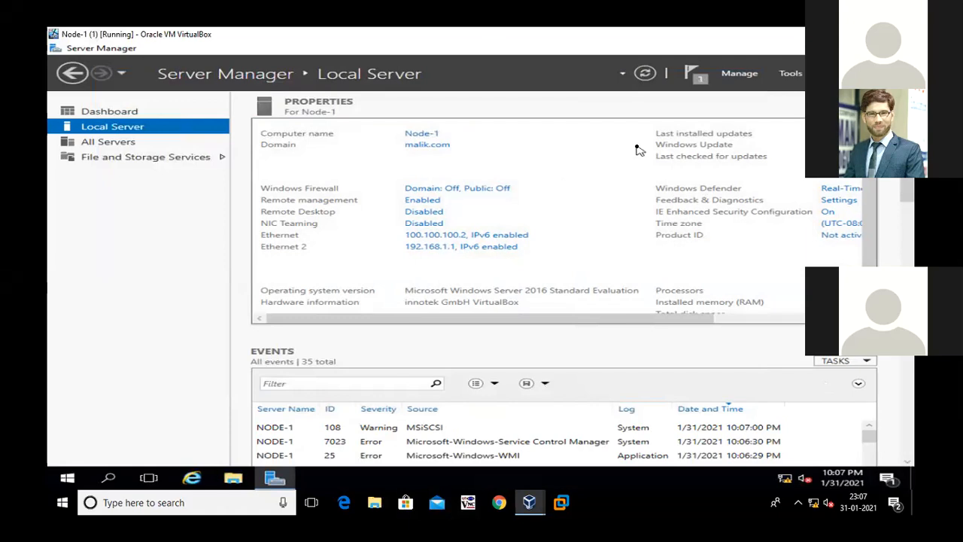
Open Failover Cluster Manager on Node-1 and start Validate Configuration, continuing to the server selection
{"action": "left_click", "coordinate": [792, 73]}
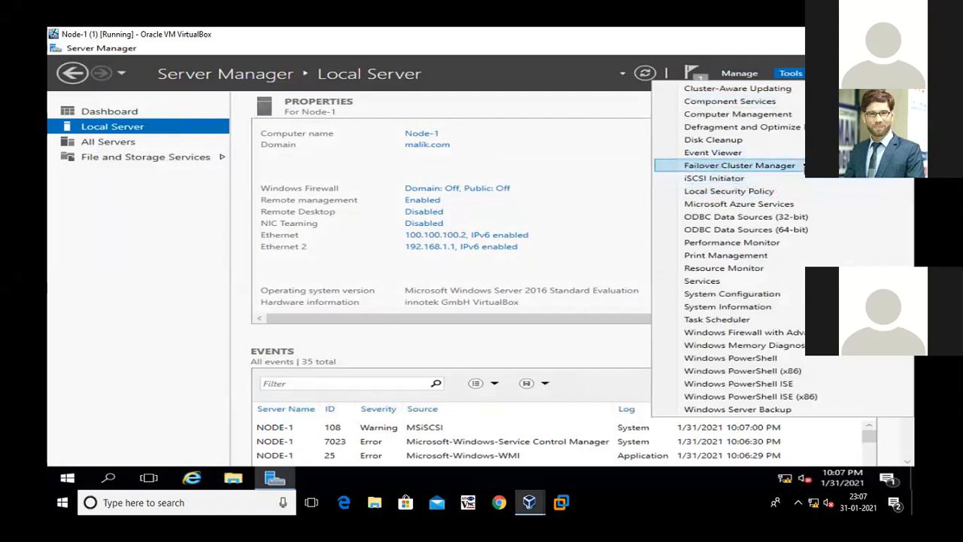
{"action": "left_click", "coordinate": [800, 166]}
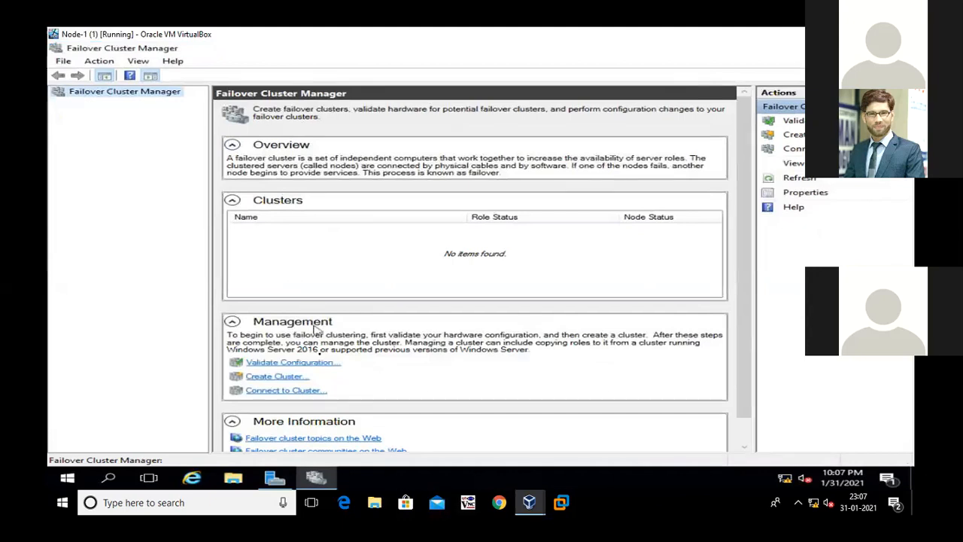
{"action": "left_click", "coordinate": [291, 364]}
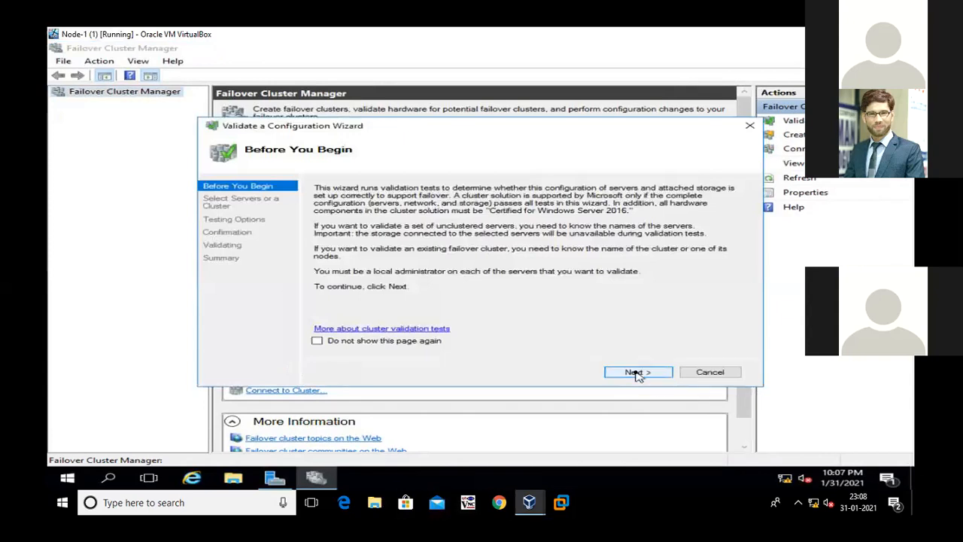
{"action": "left_click", "coordinate": [637, 372]}
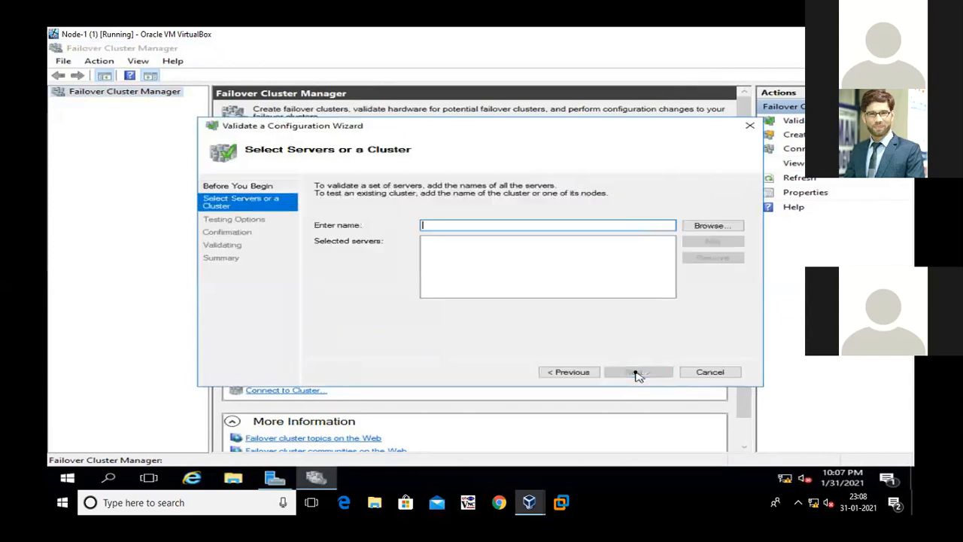
Find and add NODE-1 and NODE-2 from malik.com as the servers to validate, and keep the recommended option to run all tests
{"action": "left_click", "coordinate": [698, 228]}
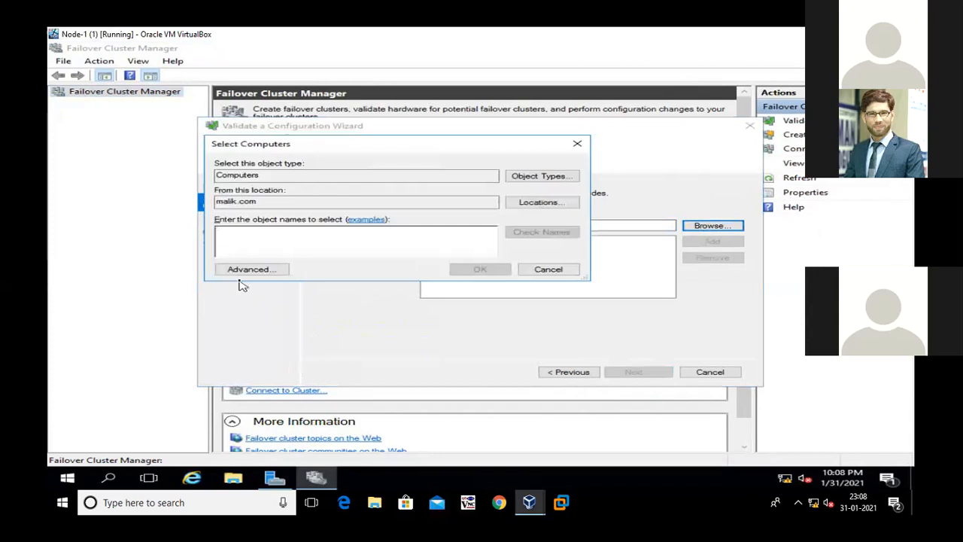
{"action": "left_click", "coordinate": [240, 275]}
{"action": "left_click", "coordinate": [613, 244]}
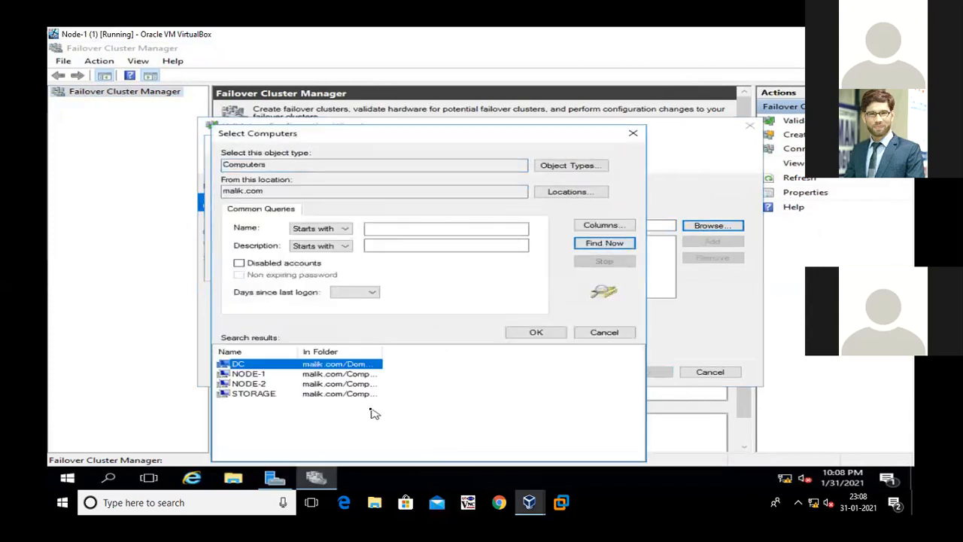
{"action": "left_click", "coordinate": [252, 374]}
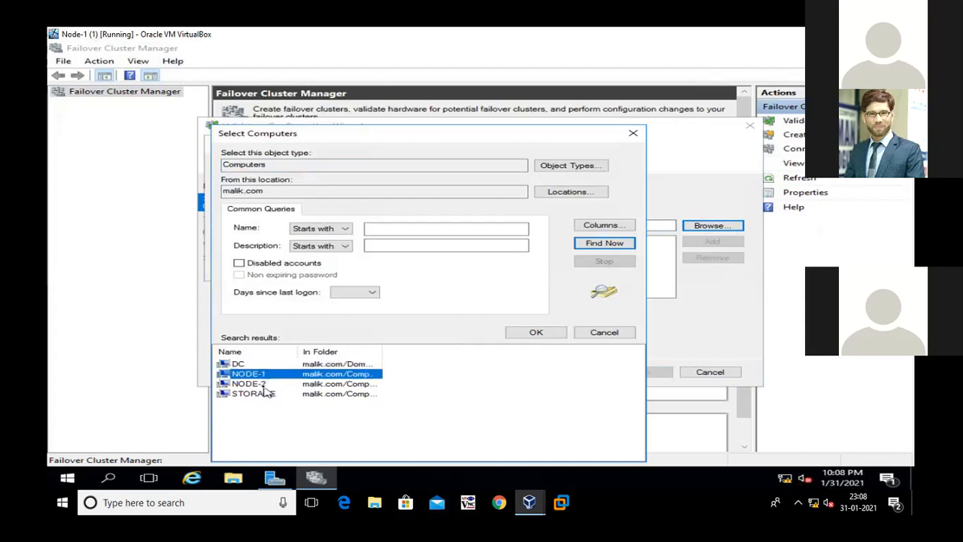
{"action": "left_click", "coordinate": [252, 383], "text": "ctrl"}
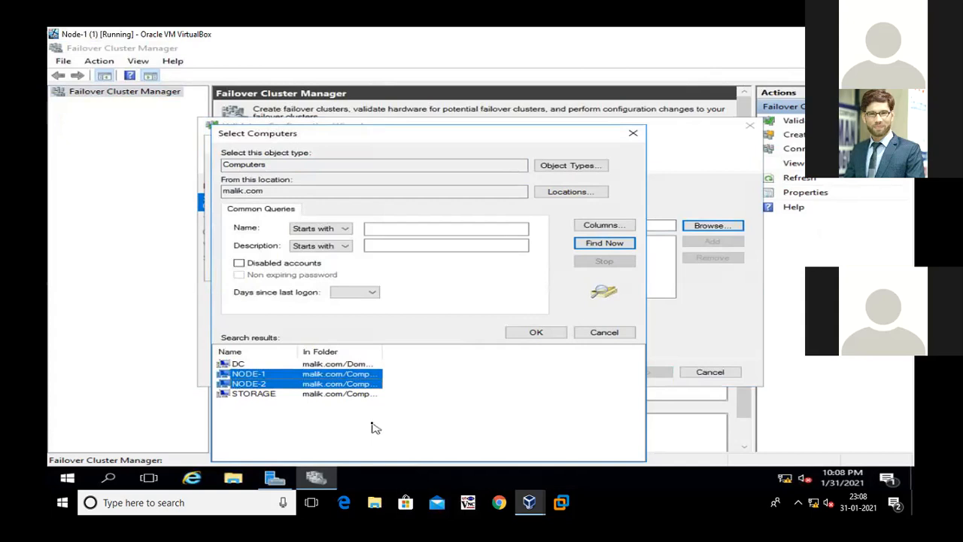
{"action": "left_click", "coordinate": [552, 338]}
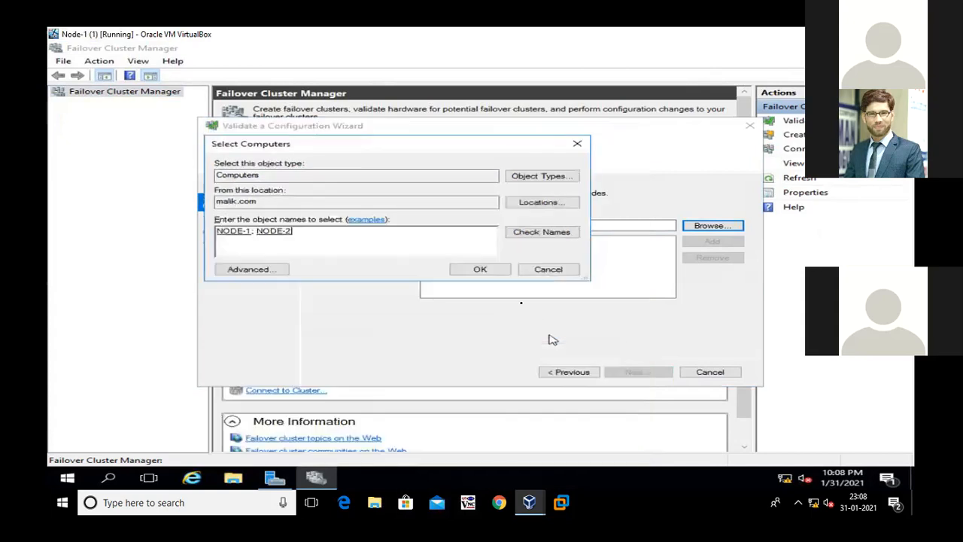
{"action": "left_click", "coordinate": [492, 272]}
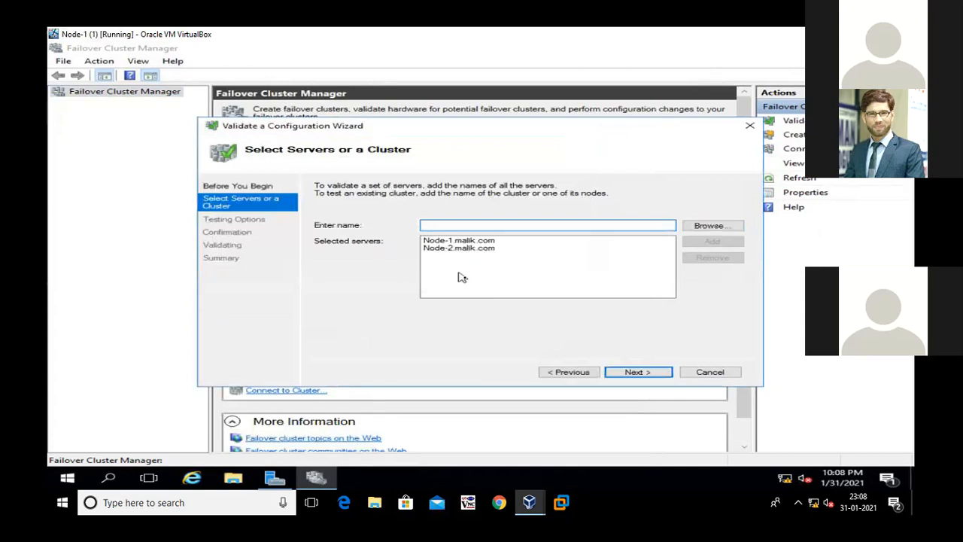
{"action": "left_click", "coordinate": [630, 376]}
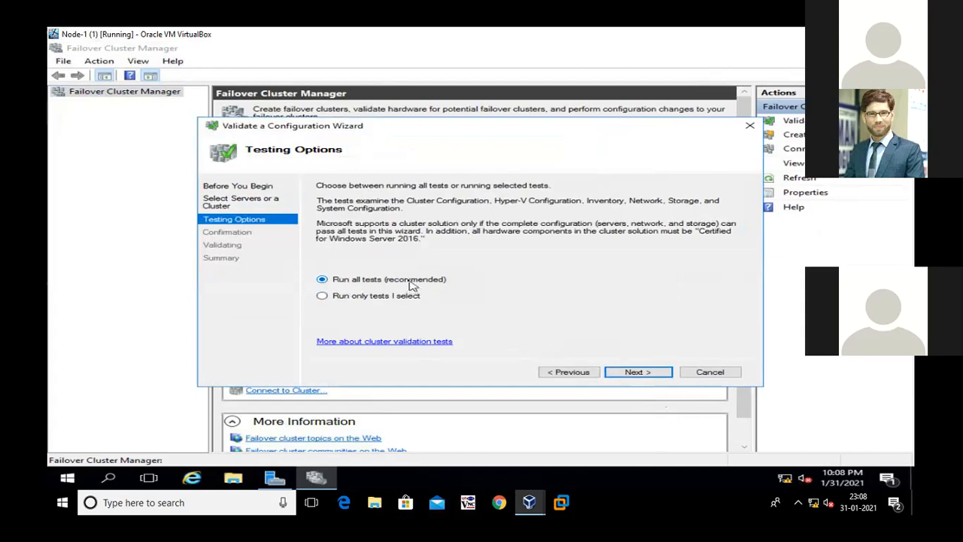
{"action": "left_click", "coordinate": [615, 370]}
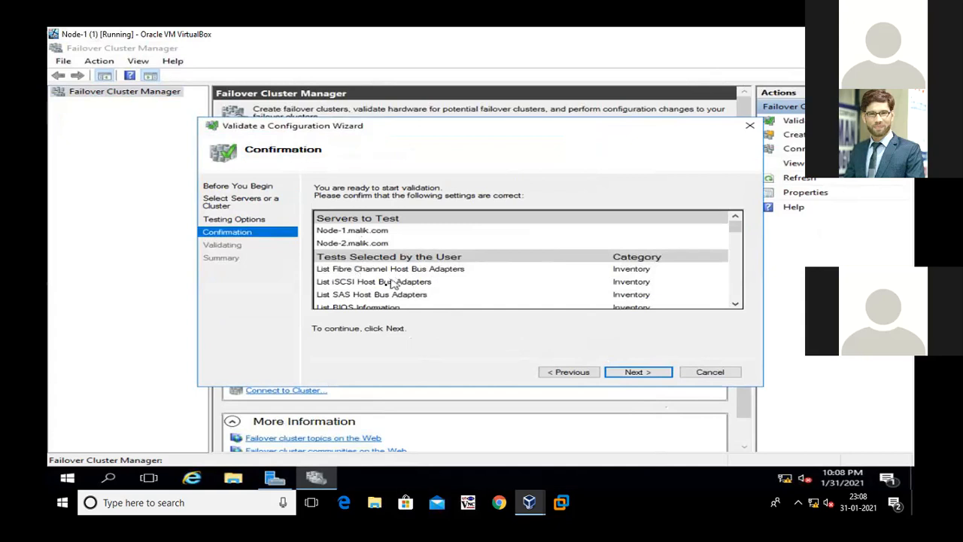
Review the full list of selected validation tests and their categories on the confirmation page
{"action": "left_click", "coordinate": [735, 303]}
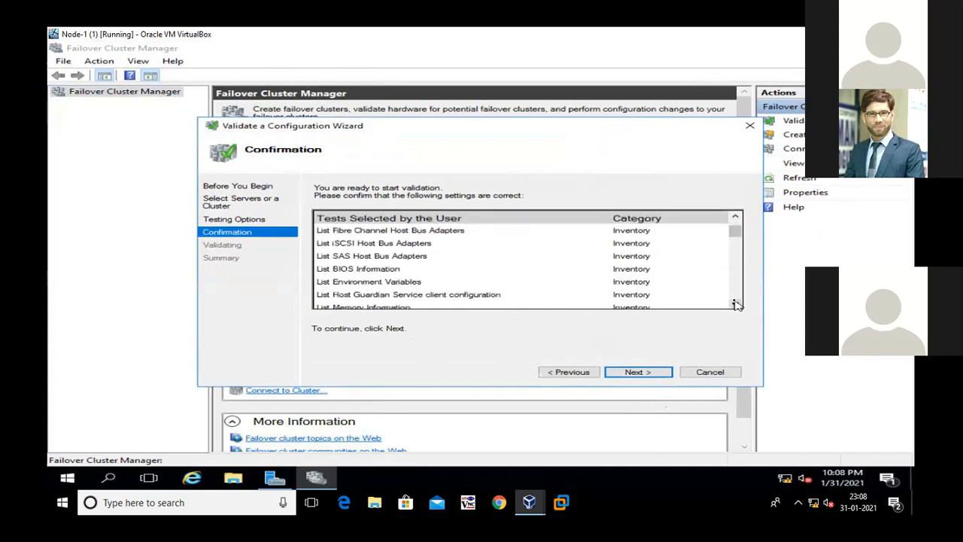
{"action": "left_click", "coordinate": [736, 303]}
{"action": "left_click", "coordinate": [736, 303]}
{"action": "left_click", "coordinate": [736, 303]}
{"action": "left_click", "coordinate": [736, 303]}
{"action": "left_click", "coordinate": [736, 303]}
{"action": "left_click", "coordinate": [736, 303]}
{"action": "left_click", "coordinate": [735, 303]}
{"action": "left_click", "coordinate": [736, 303]}
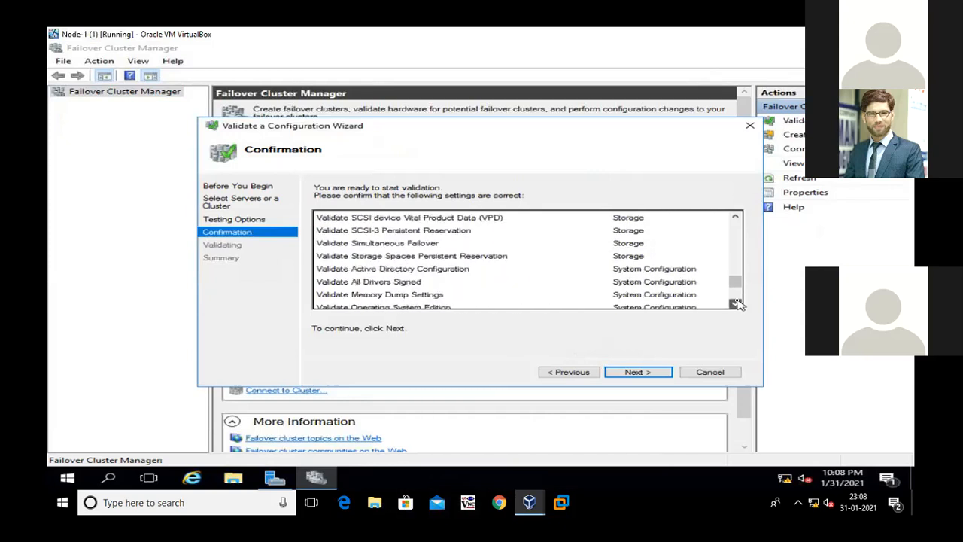
{"action": "left_click", "coordinate": [736, 304]}
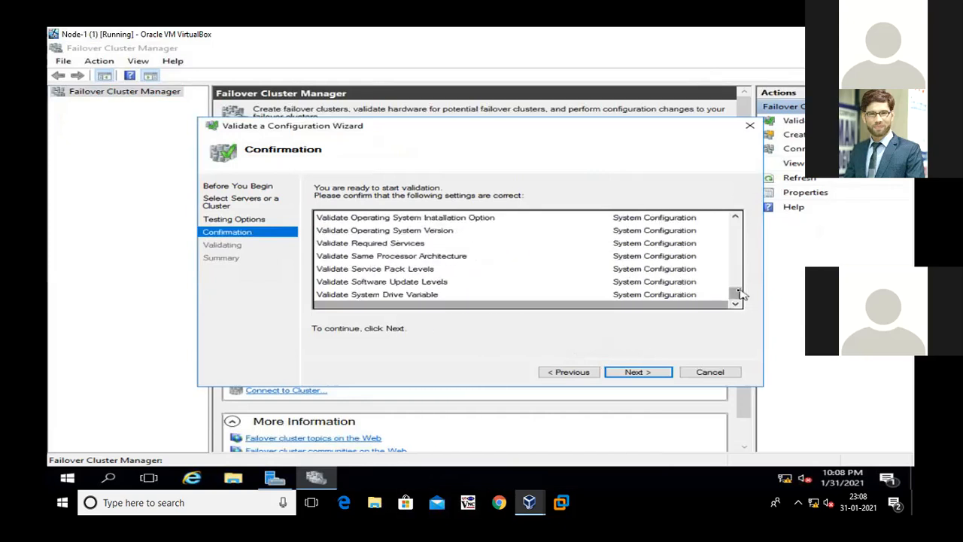
Start the selected validation tests on Node-1.malik.com and Node-2.malik.com and wait for the run to complete
{"action": "left_click_drag", "start_coordinate": [738, 292], "coordinate": [740, 224]}
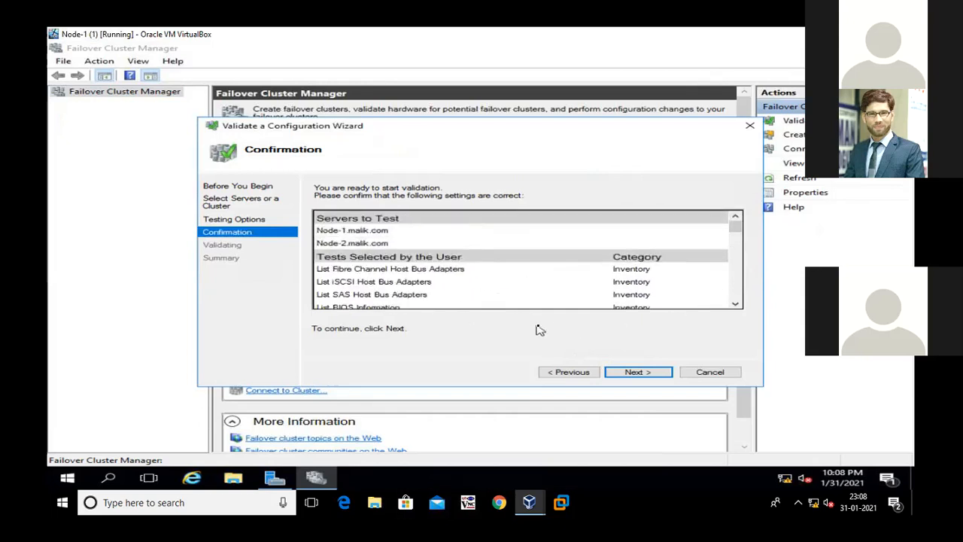
{"action": "left_click", "coordinate": [638, 372]}
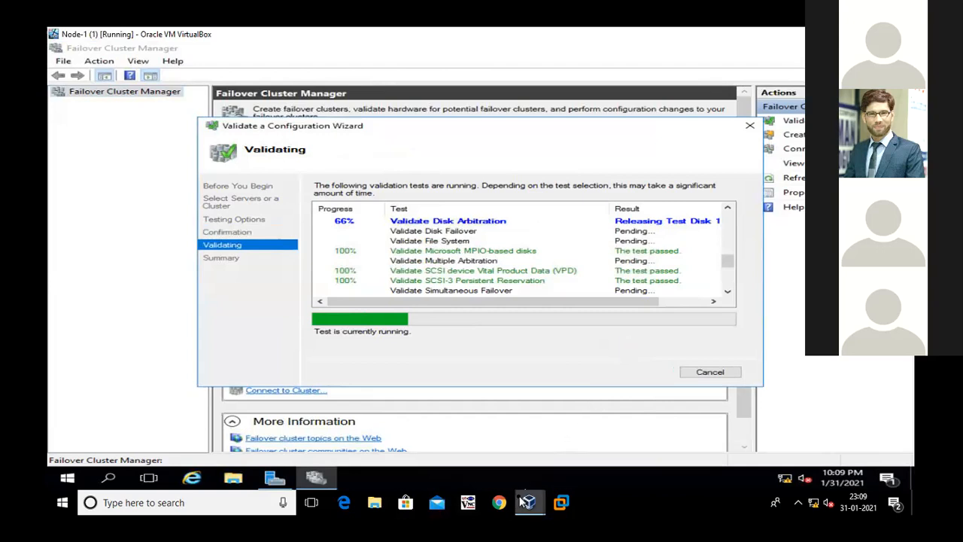
{"action": "mouse_move", "coordinate": [525, 503]}
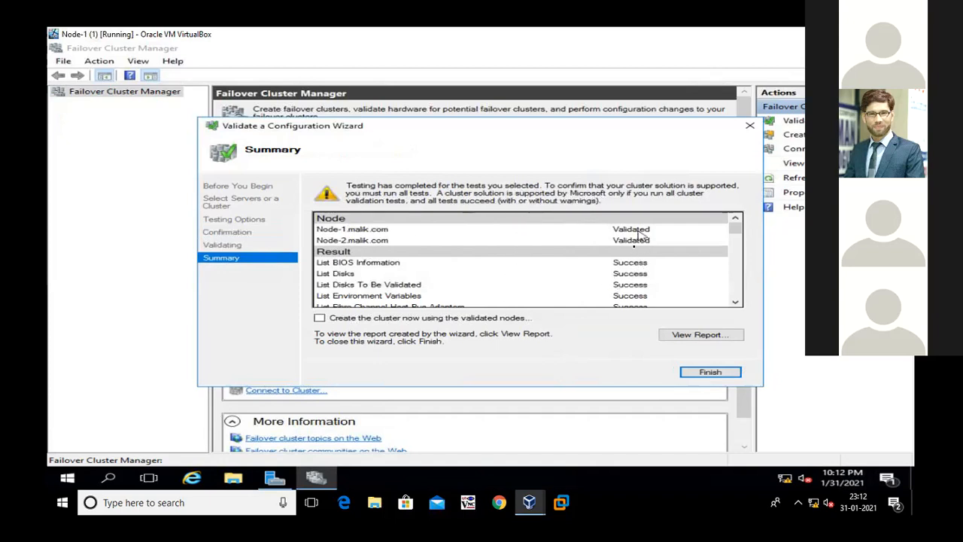
Review the validation summary for both nodes, from the individual test results through to the result summary
{"action": "left_click", "coordinate": [348, 230]}
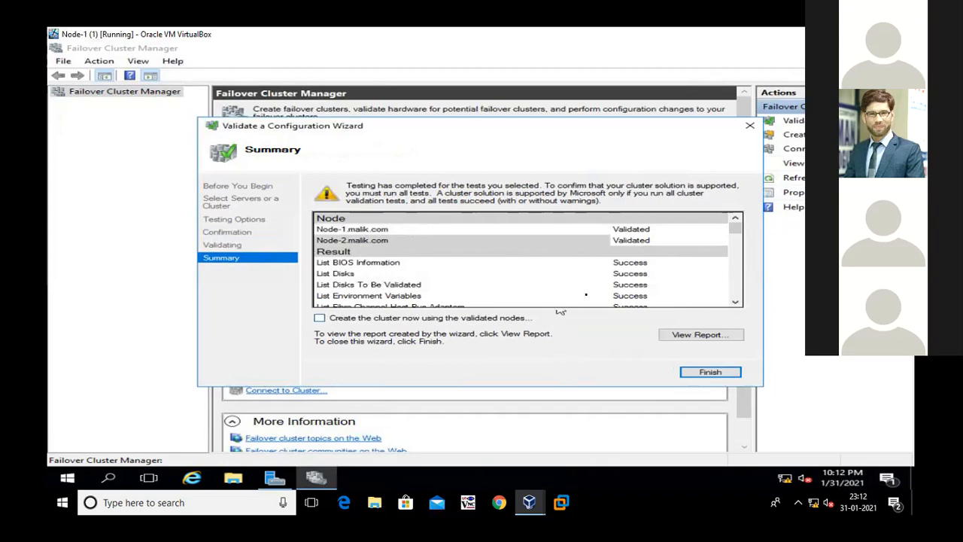
{"action": "left_click", "coordinate": [735, 301]}
{"action": "left_click", "coordinate": [734, 301]}
{"action": "left_click", "coordinate": [734, 301]}
{"action": "left_click", "coordinate": [734, 301]}
{"action": "left_click", "coordinate": [734, 301]}
{"action": "triple_click", "coordinate": [734, 302]}
{"action": "triple_click", "coordinate": [734, 302]}
{"action": "left_click", "coordinate": [734, 302]}
{"action": "double_click", "coordinate": [734, 302]}
{"action": "double_click", "coordinate": [734, 302]}
{"action": "triple_click", "coordinate": [734, 301]}
{"action": "triple_click", "coordinate": [734, 302]}
{"action": "double_click", "coordinate": [734, 301]}
{"action": "triple_click", "coordinate": [734, 301]}
{"action": "triple_click", "coordinate": [735, 302]}
{"action": "triple_click", "coordinate": [735, 301]}
{"action": "double_click", "coordinate": [735, 301]}
{"action": "left_click", "coordinate": [734, 301]}
{"action": "triple_click", "coordinate": [735, 301]}
{"action": "triple_click", "coordinate": [734, 302]}
{"action": "triple_click", "coordinate": [734, 302]}
{"action": "triple_click", "coordinate": [734, 302]}
{"action": "triple_click", "coordinate": [734, 302]}
{"action": "left_click", "coordinate": [734, 302]}
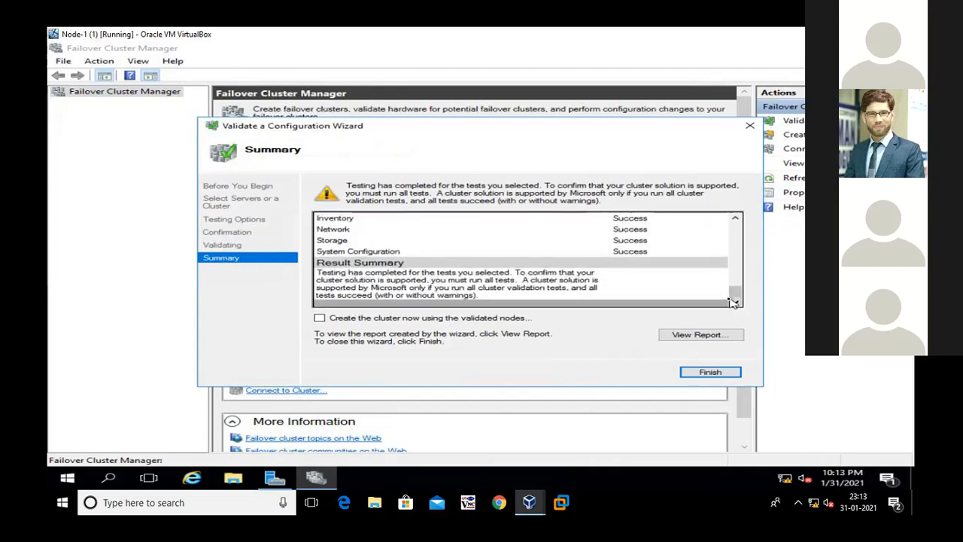
{"action": "left_click_drag", "start_coordinate": [732, 288], "coordinate": [734, 230]}
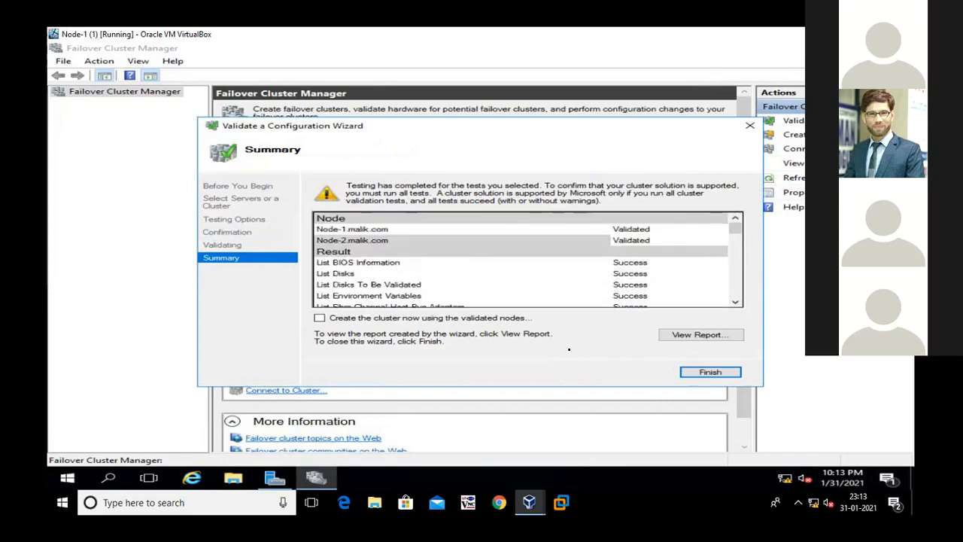
In Server Manager's local server properties, turn Internet Explorer Enhanced Security Configuration off for both administrators and users
{"action": "left_click", "coordinate": [276, 485]}
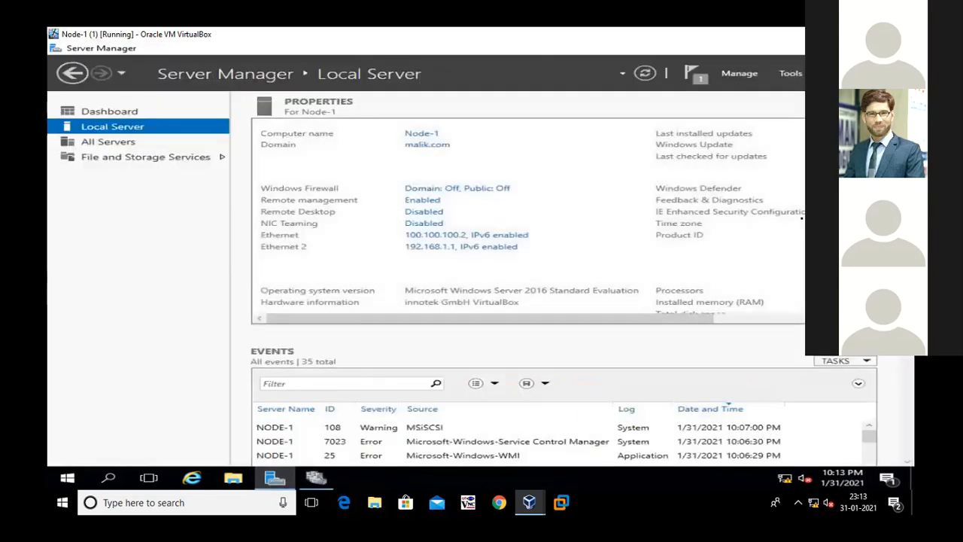
{"action": "left_click", "coordinate": [800, 213]}
{"action": "left_click", "coordinate": [372, 243]}
{"action": "left_click", "coordinate": [371, 312]}
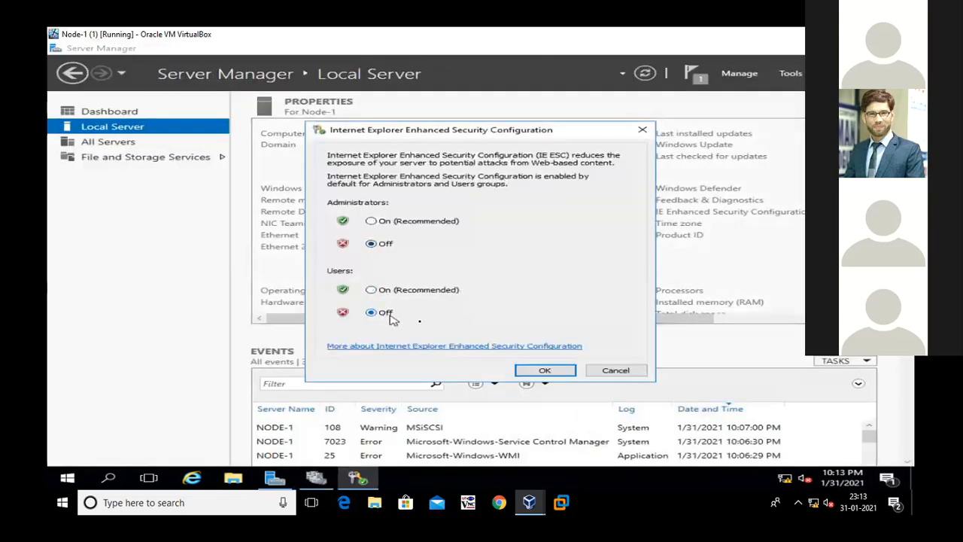
{"action": "left_click", "coordinate": [554, 369]}
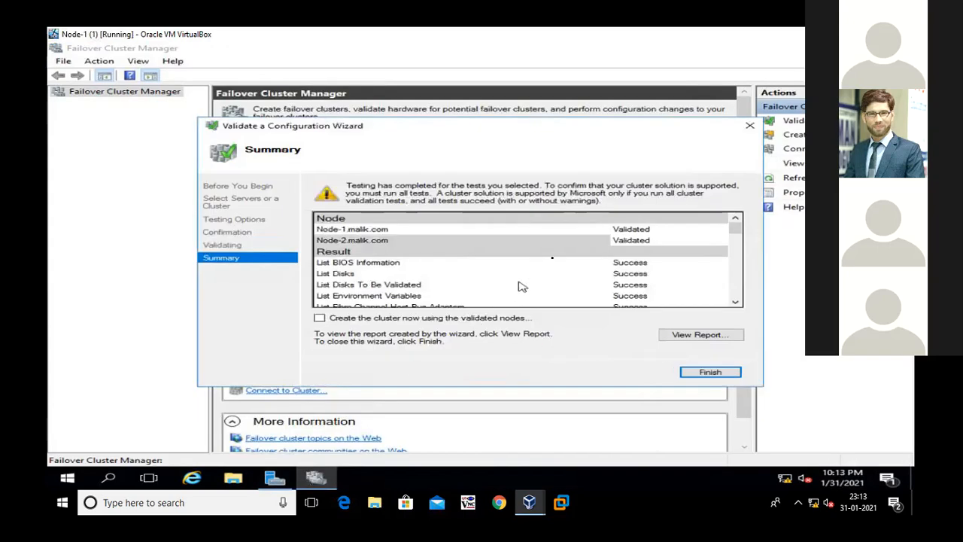
Open the validation report full screen, completing the Internet Explorer 11 setup and dismissing the extra page and blocked-content notice
{"action": "left_click", "coordinate": [684, 339]}
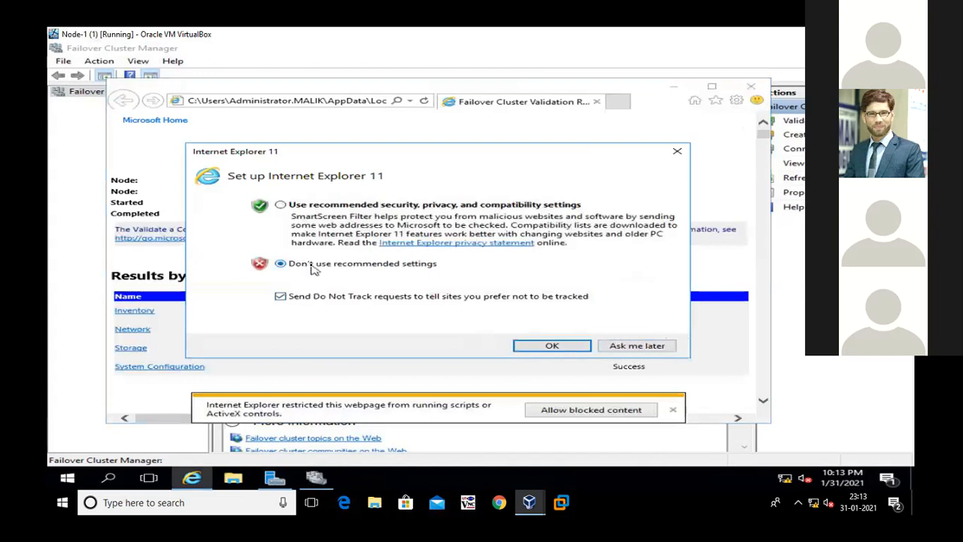
{"action": "left_click", "coordinate": [307, 209]}
{"action": "left_click", "coordinate": [322, 298]}
{"action": "left_click", "coordinate": [569, 347]}
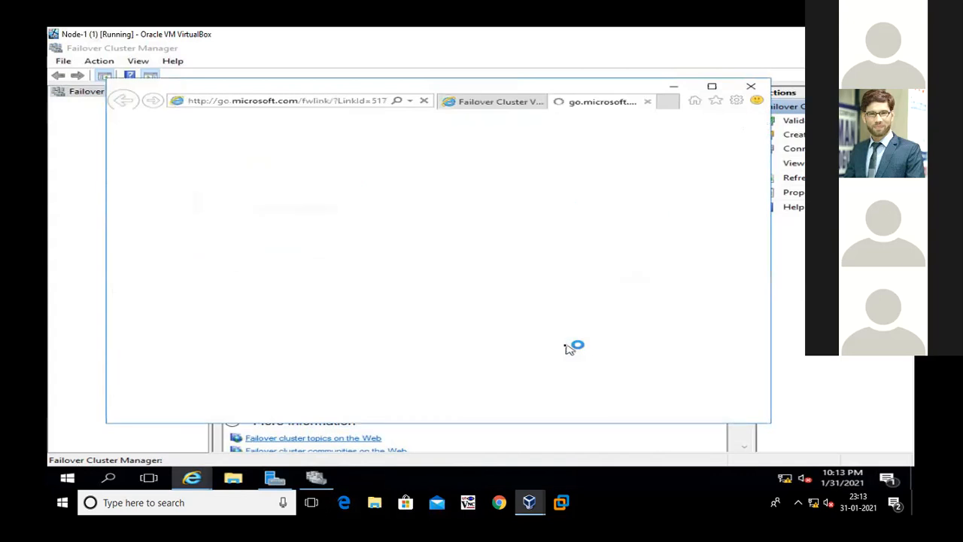
{"action": "left_click", "coordinate": [646, 101]}
{"action": "left_click", "coordinate": [713, 87]}
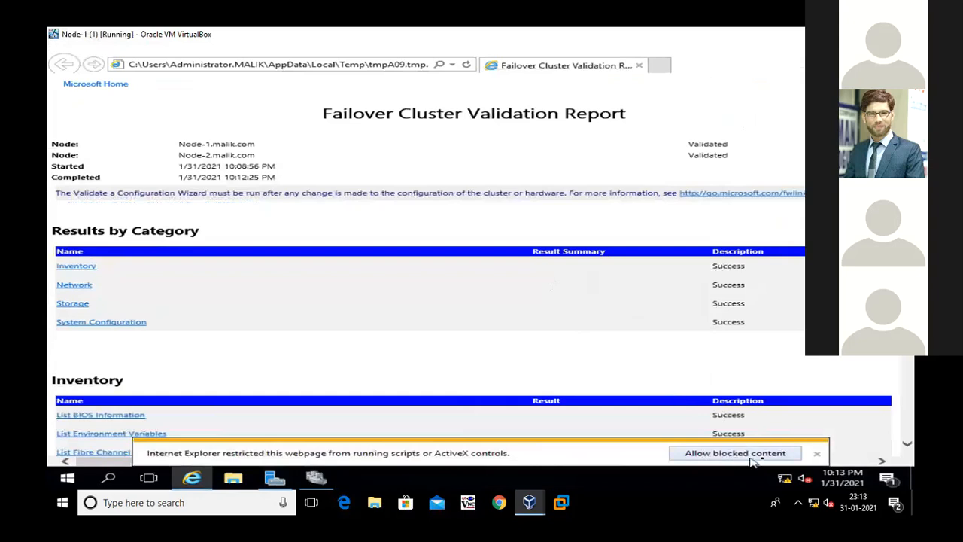
{"action": "left_click", "coordinate": [817, 453]}
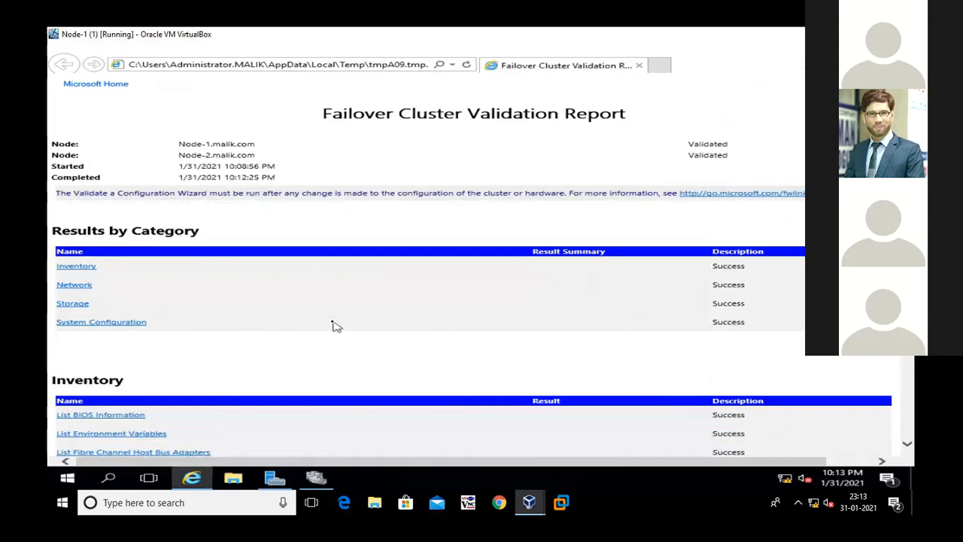
Examine the Inventory, Network, Storage and System Configuration test results in the Failover Cluster Validation Report
{"action": "scroll", "coordinate": [335, 324], "scroll_direction": "down", "scroll_amount": 1}
{"action": "scroll", "coordinate": [336, 326], "scroll_direction": "down", "scroll_amount": 1}
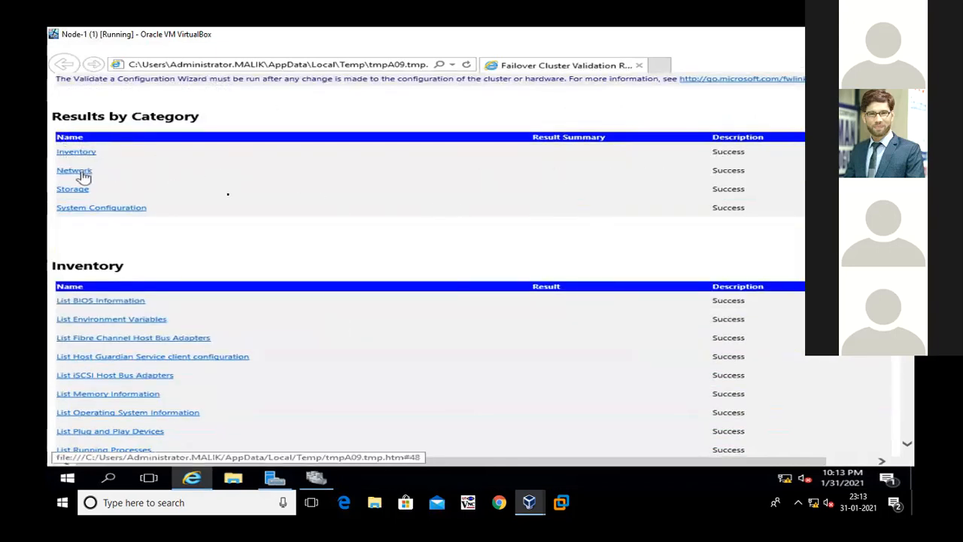
{"action": "scroll", "coordinate": [197, 362], "scroll_direction": "down", "scroll_amount": 5}
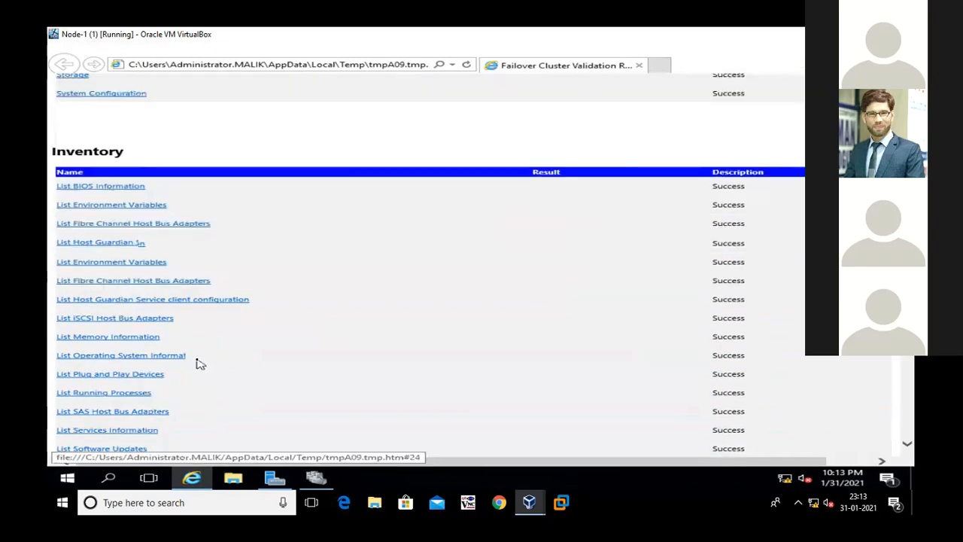
{"action": "scroll", "coordinate": [203, 359], "scroll_direction": "down", "scroll_amount": 7}
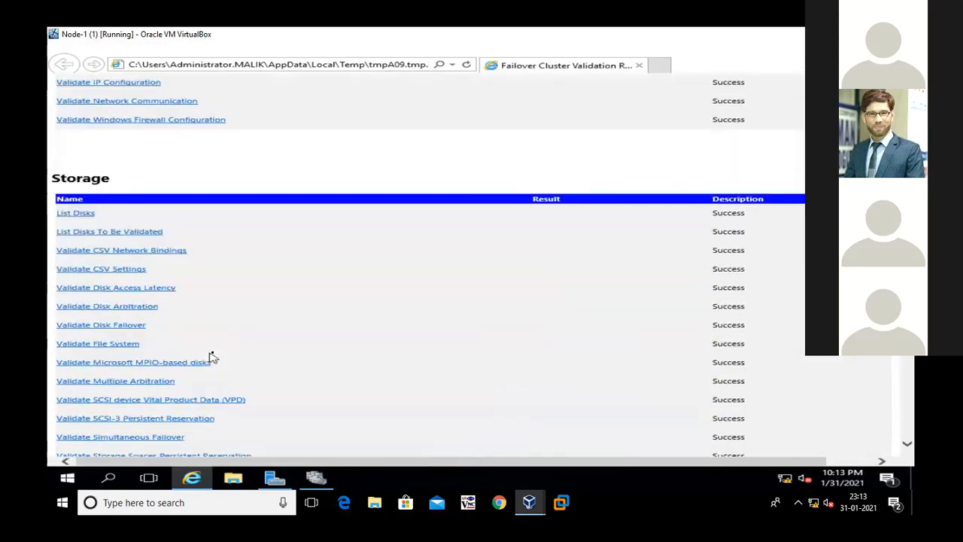
{"action": "scroll", "coordinate": [210, 349], "scroll_direction": "up", "scroll_amount": 7}
{"action": "scroll", "coordinate": [123, 414], "scroll_direction": "down", "scroll_amount": 3}
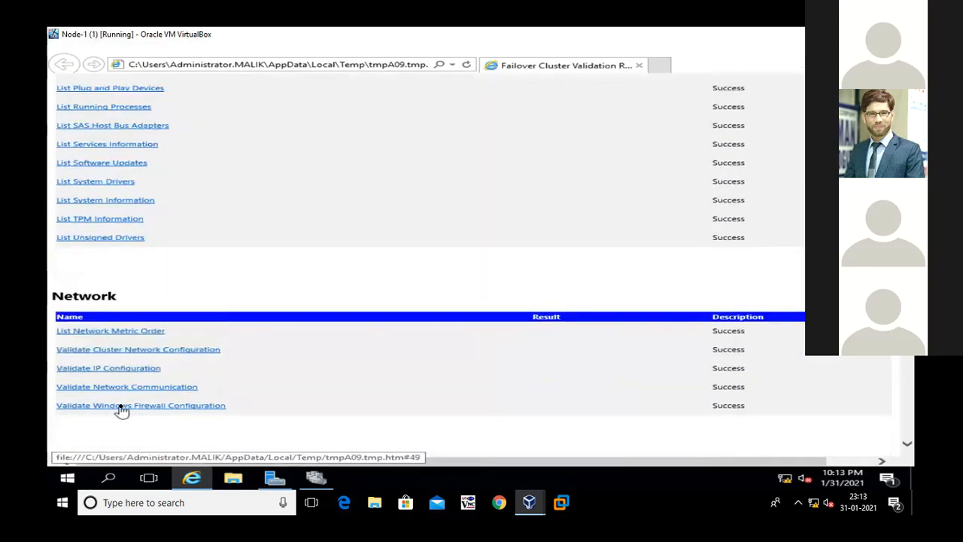
{"action": "scroll", "coordinate": [128, 406], "scroll_direction": "down", "scroll_amount": 2}
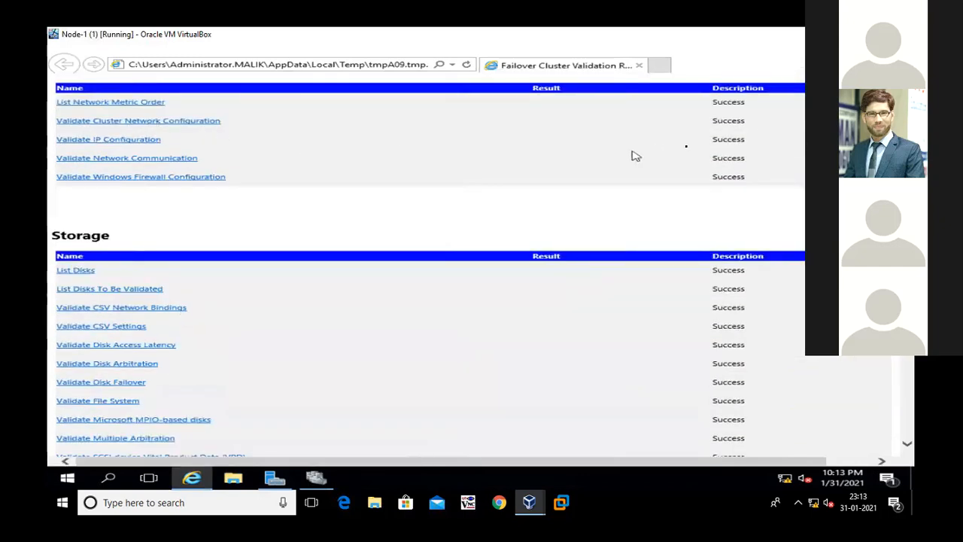
{"action": "scroll", "coordinate": [709, 187], "scroll_direction": "down", "scroll_amount": 6}
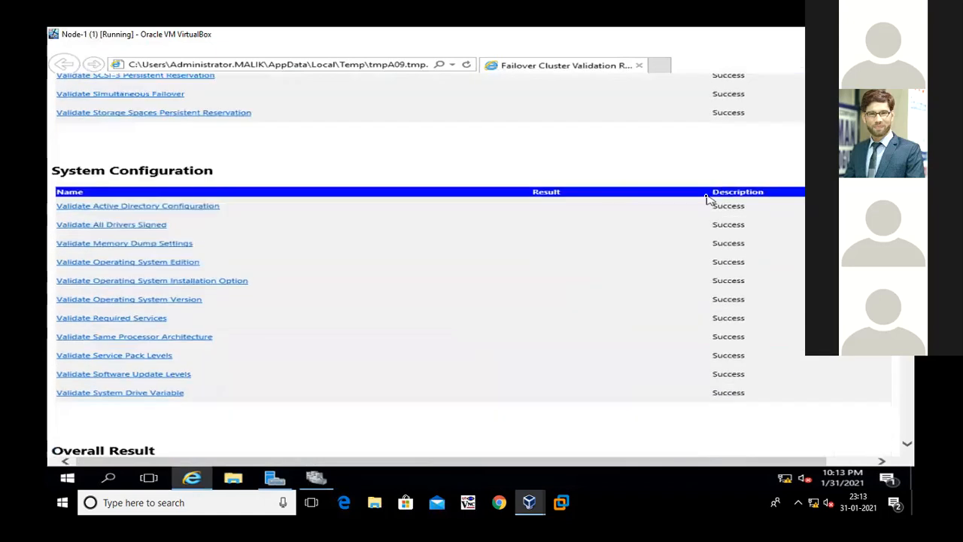
{"action": "scroll", "coordinate": [707, 198], "scroll_direction": "down", "scroll_amount": 10}
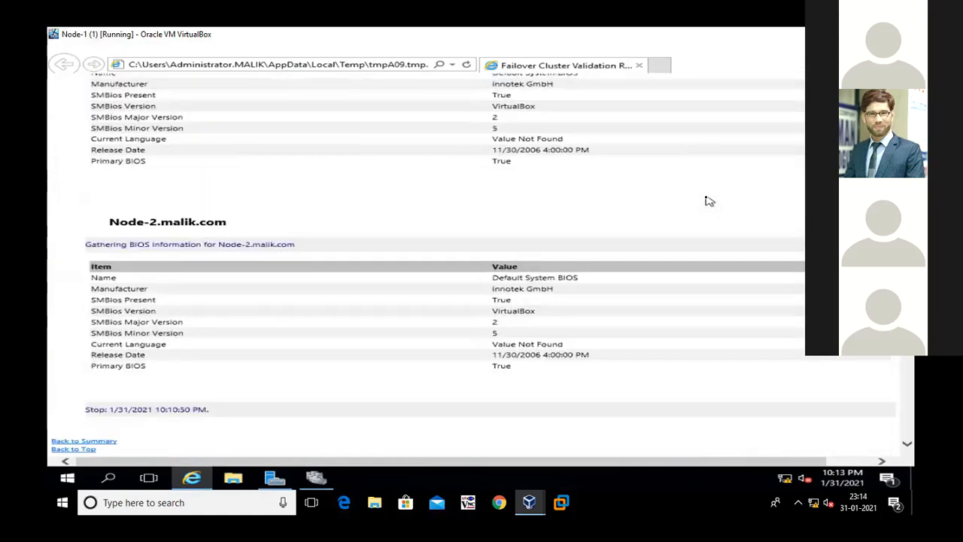
{"action": "scroll", "coordinate": [709, 201], "scroll_direction": "up", "scroll_amount": 10}
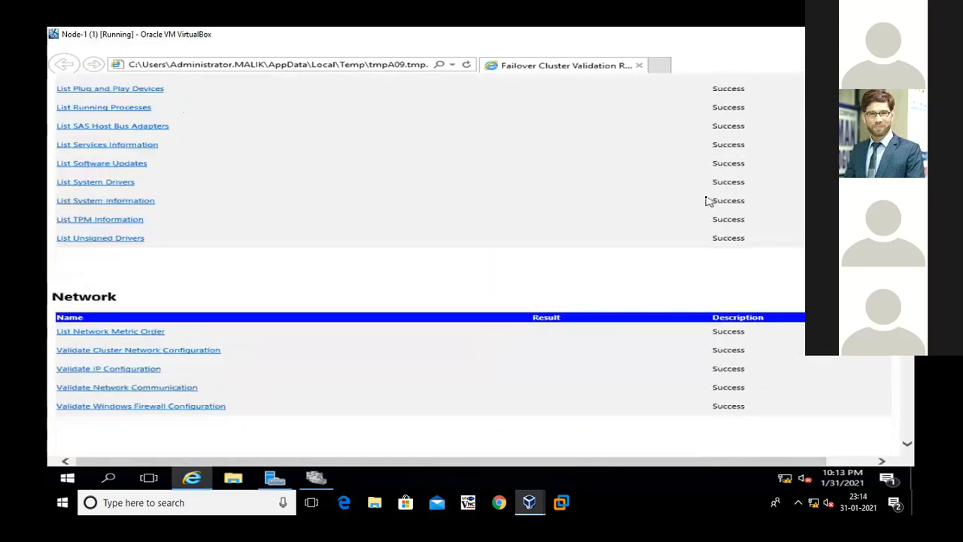
{"action": "scroll", "coordinate": [709, 201], "scroll_direction": "up", "scroll_amount": 10}
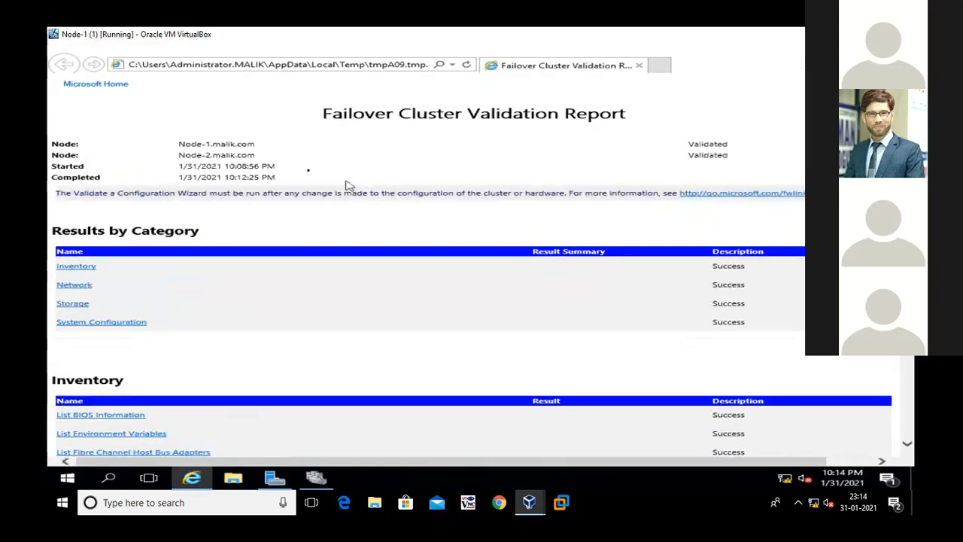
Check the report's node and run-time details and its Network test results, and close the report
{"action": "left_click_drag", "start_coordinate": [324, 115], "coordinate": [616, 118]}
{"action": "left_click", "coordinate": [618, 145]}
{"action": "left_click_drag", "start_coordinate": [69, 146], "coordinate": [279, 185]}
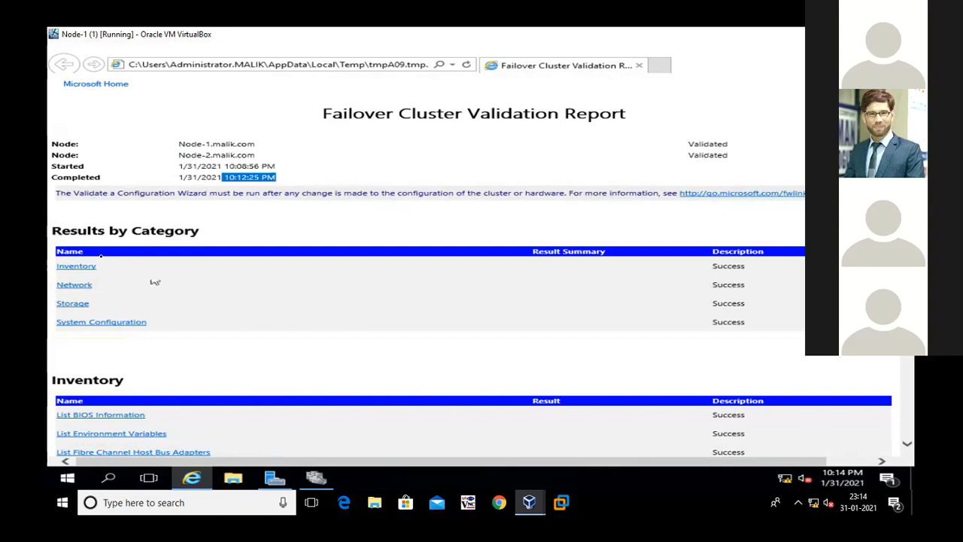
{"action": "left_click", "coordinate": [73, 287]}
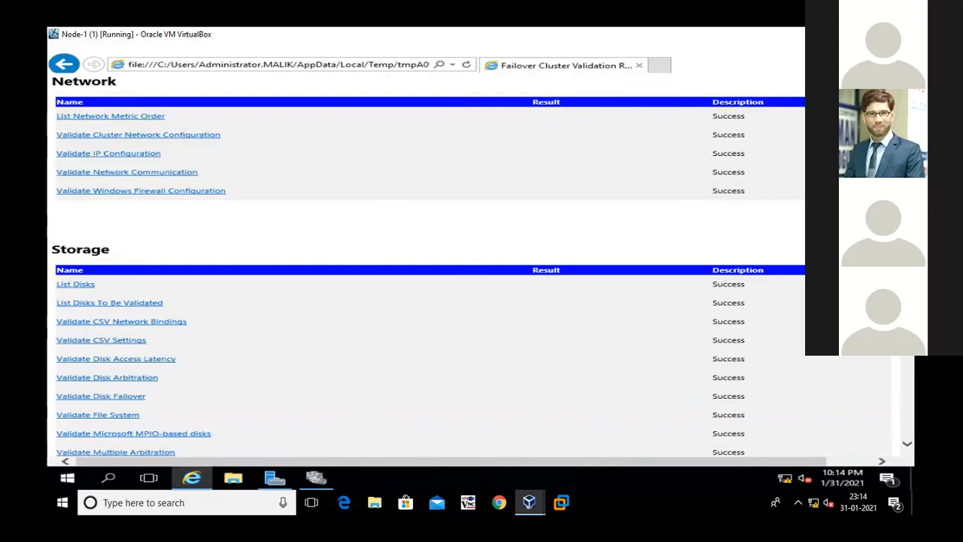
{"action": "left_click", "coordinate": [900, 48]}
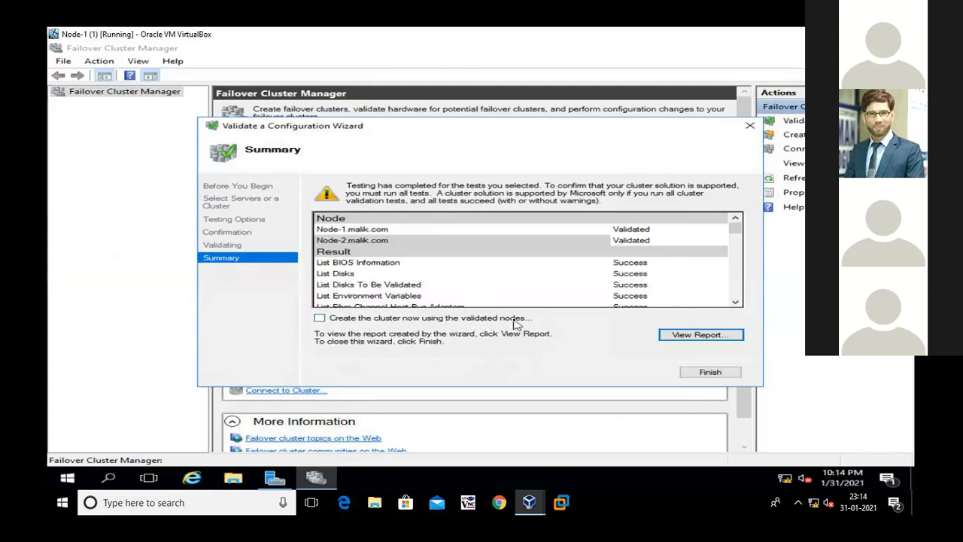
Finish the validation with the option to create the cluster now using the validated nodes
{"action": "left_click", "coordinate": [320, 319]}
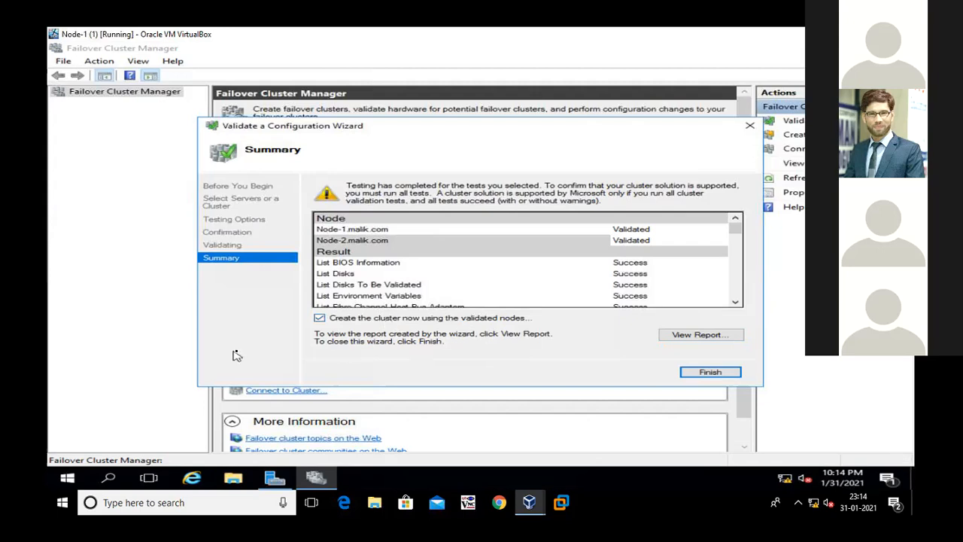
{"action": "left_click", "coordinate": [725, 374]}
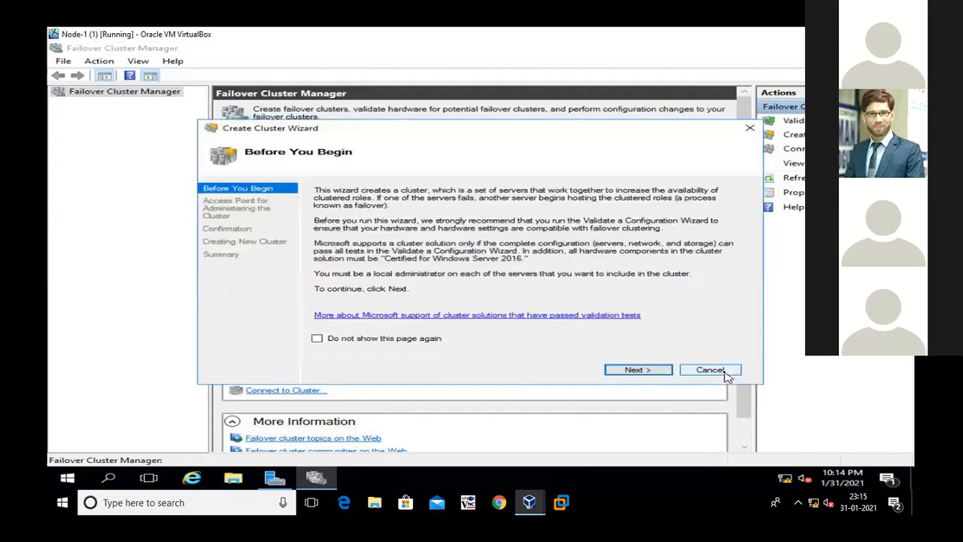
{"action": "left_click_drag", "start_coordinate": [263, 127], "coordinate": [268, 73]}
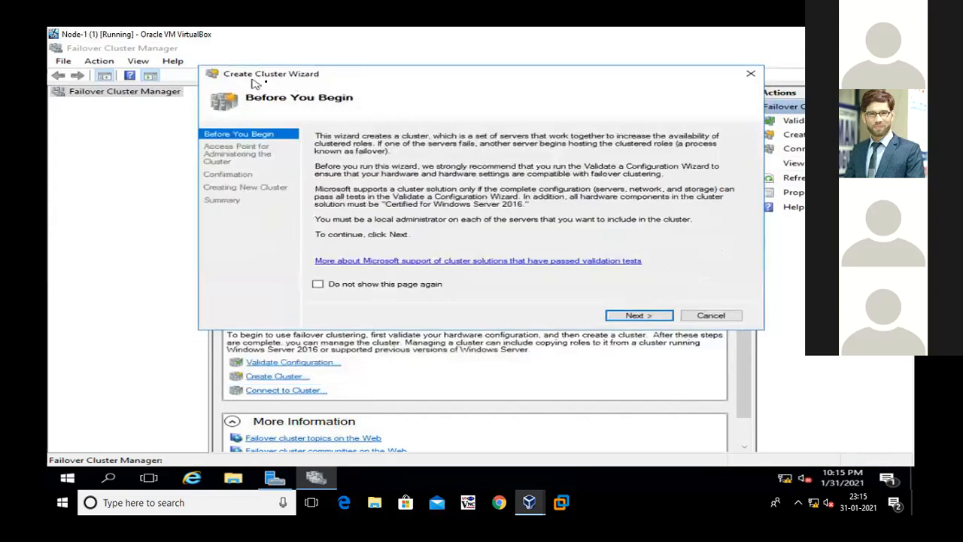
Name the cluster Cluster1 and give it the address 100.100.100.200 on the 100.0.0.0/8 network
{"action": "left_click", "coordinate": [634, 316]}
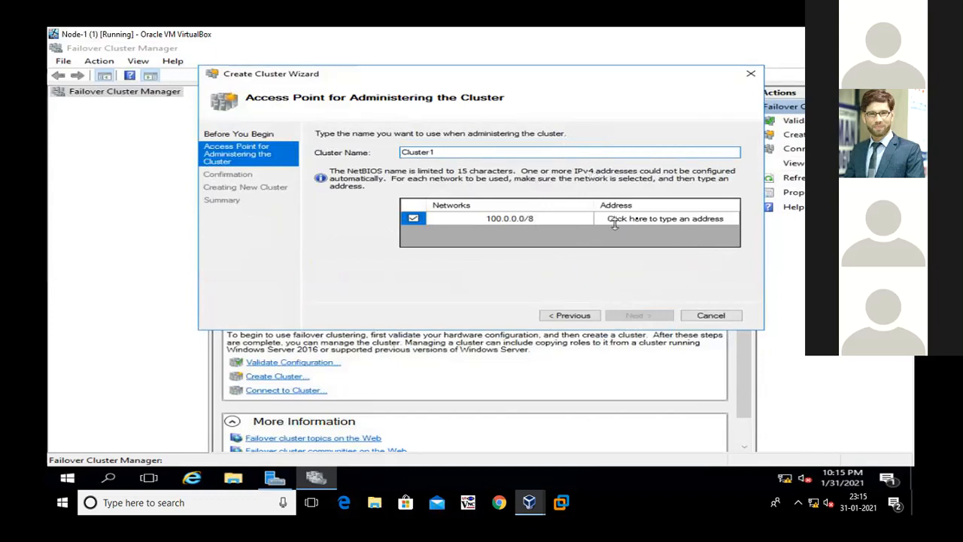
{"action": "left_click", "coordinate": [637, 218]}
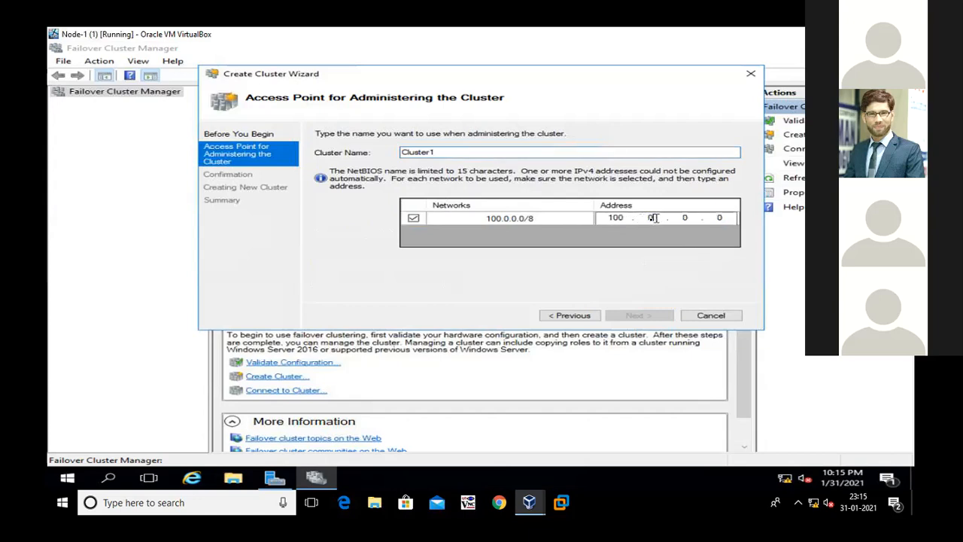
{"action": "type", "text": "300"}
{"action": "type", "text": "100.1"}
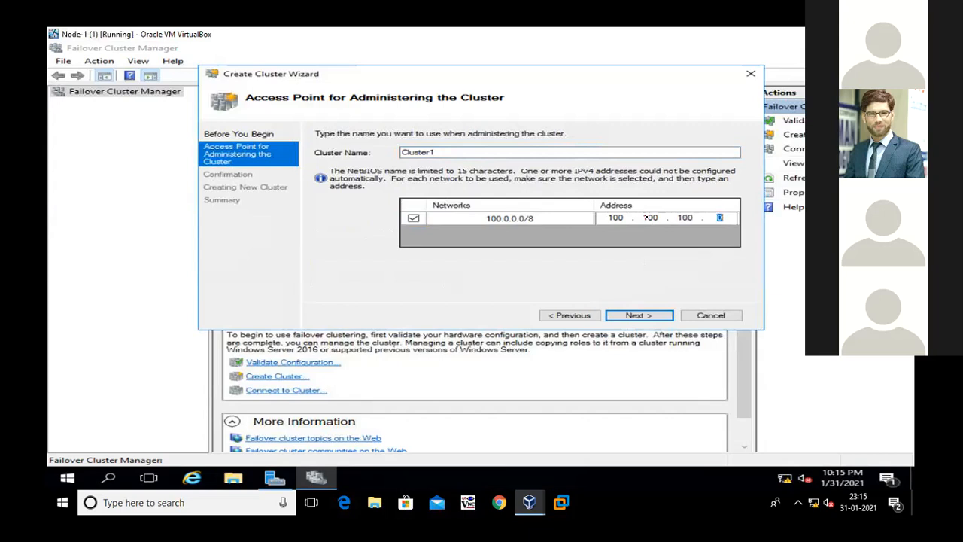
{"action": "type", "text": "00"}
Switch to the Paint network diagram and circle the ends of the Storage, Node 2 and Node 1 LAN addresses
{"action": "key", "text": "alt+Tab"}
{"action": "mouse_move", "coordinate": [655, 213]}
{"action": "left_mouse_down"}
{"action": "mouse_move", "coordinate": [674, 238]}
{"action": "mouse_move", "coordinate": [662, 212]}
{"action": "left_mouse_up"}
{"action": "mouse_move", "coordinate": [468, 198]}
{"action": "left_mouse_down"}
{"action": "mouse_move", "coordinate": [453, 253]}
{"action": "mouse_move", "coordinate": [496, 214]}
{"action": "mouse_move", "coordinate": [463, 207]}
{"action": "left_mouse_up"}
{"action": "mouse_move", "coordinate": [295, 213]}
{"action": "left_mouse_down"}
{"action": "mouse_move", "coordinate": [298, 247]}
{"action": "mouse_move", "coordinate": [299, 203]}
{"action": "left_mouse_up"}
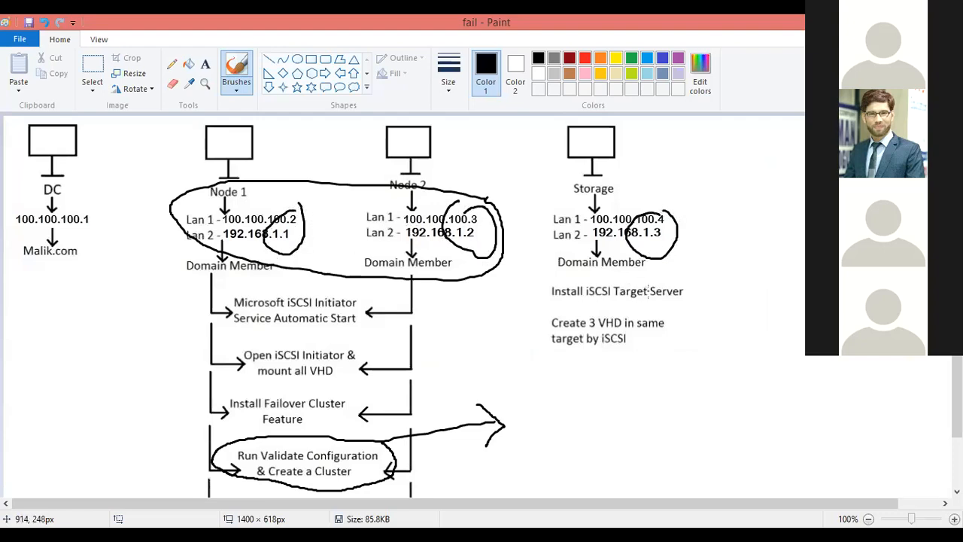
Undo all freehand annotations on the network diagram
{"action": "key", "text": "ctrl+z"}
{"action": "key", "text": "ctrl+z"}
{"action": "key", "text": "ctrl+z"}
{"action": "key", "text": "ctrl+z"}
{"action": "key", "text": "ctrl+z"}
{"action": "key", "text": "ctrl+z"}
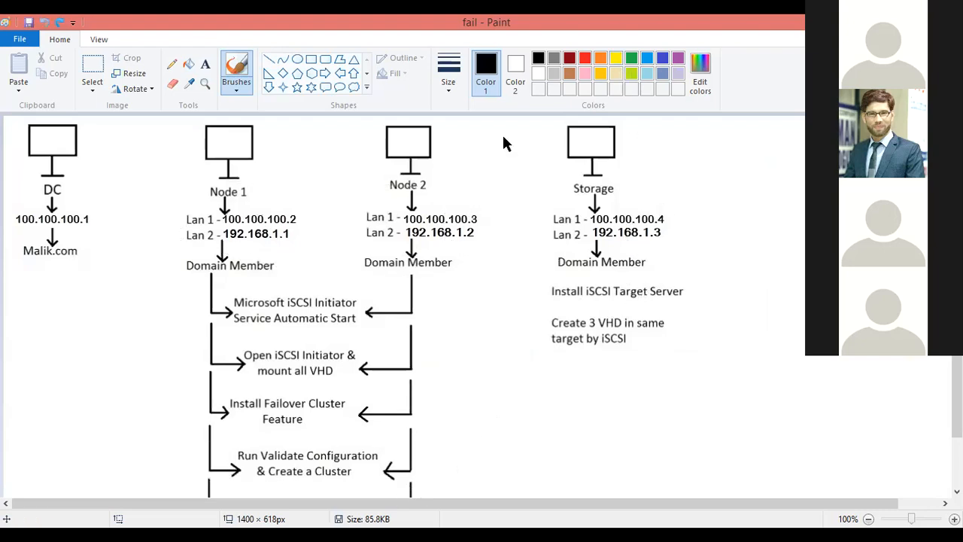
Return to the Create Cluster Wizard on the Node-1 virtual machine and create Cluster1 at 100.100.100.200 with all eligible storage added
{"action": "key", "text": "alt+Tab"}
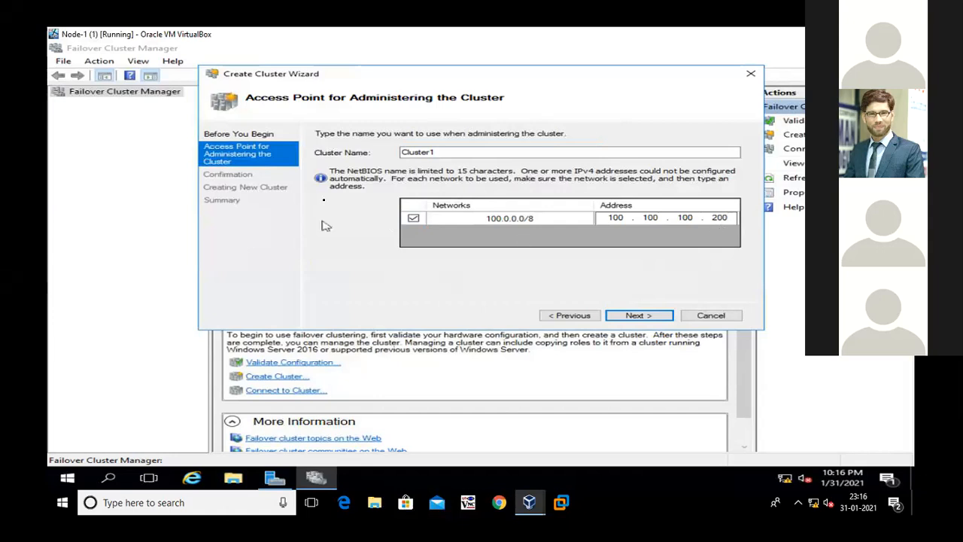
{"action": "left_click", "coordinate": [434, 152]}
{"action": "left_click_drag", "start_coordinate": [434, 151], "coordinate": [404, 157]}
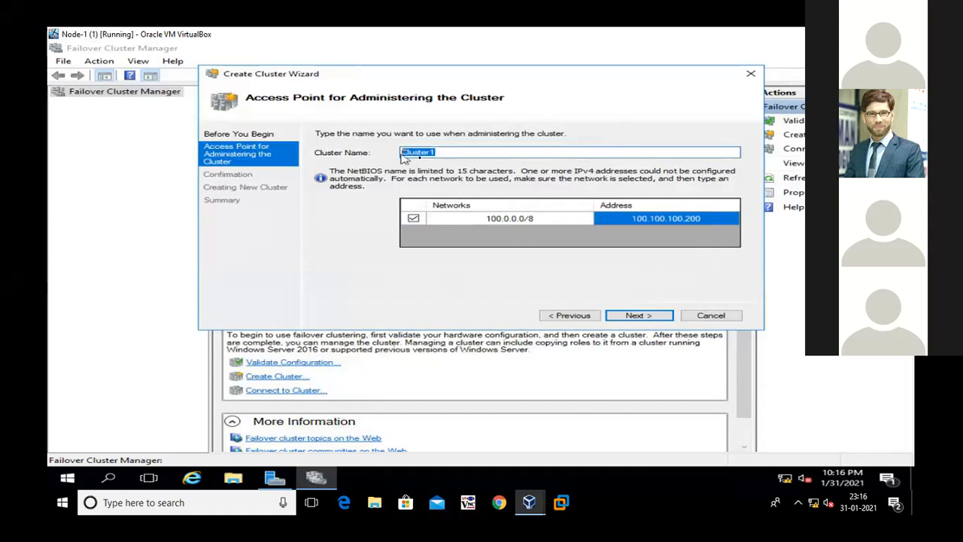
{"action": "left_click", "coordinate": [444, 153]}
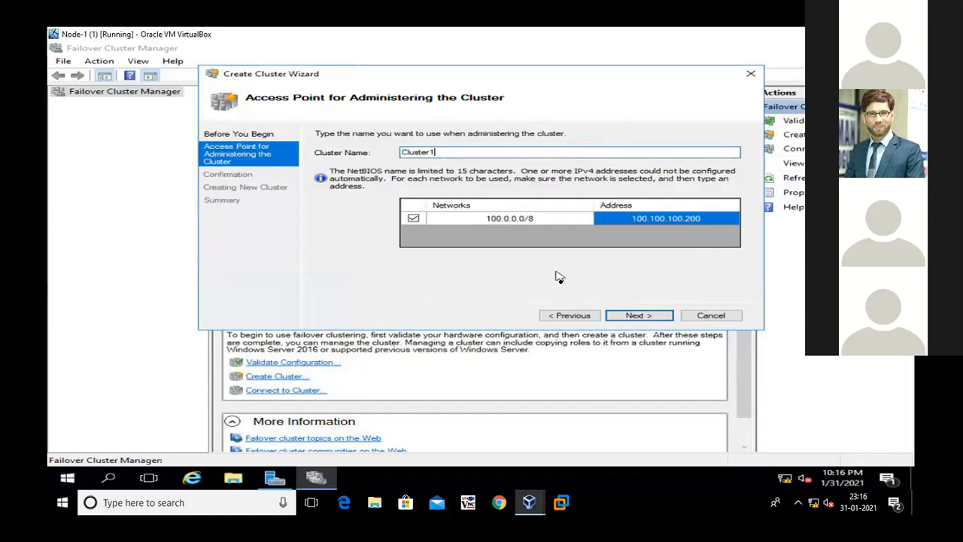
{"action": "left_click", "coordinate": [634, 317]}
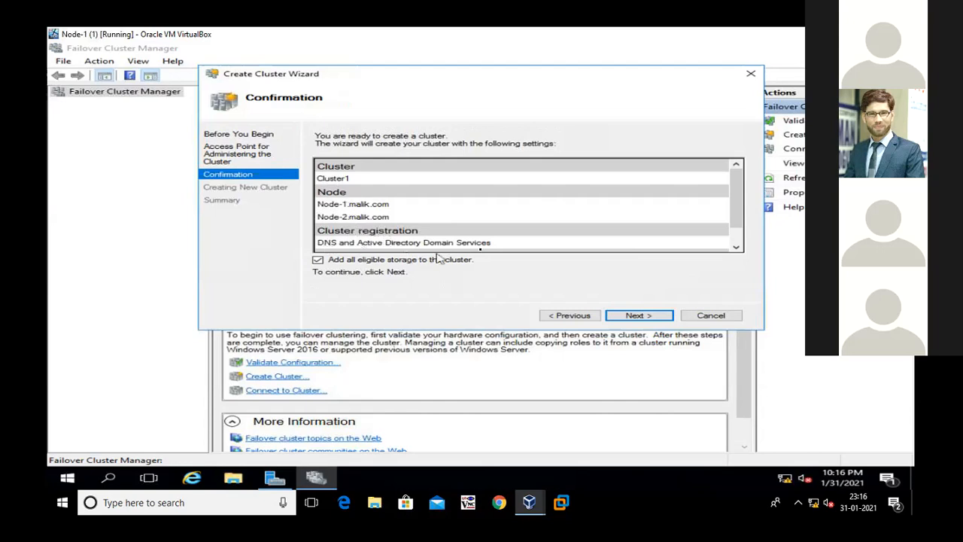
{"action": "left_click", "coordinate": [736, 247]}
{"action": "left_click", "coordinate": [736, 247]}
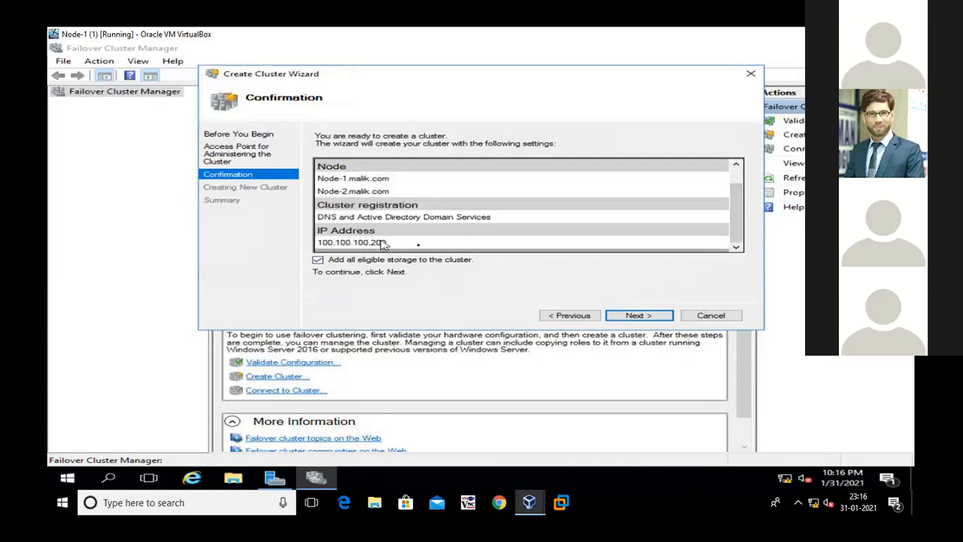
{"action": "left_click", "coordinate": [636, 315]}
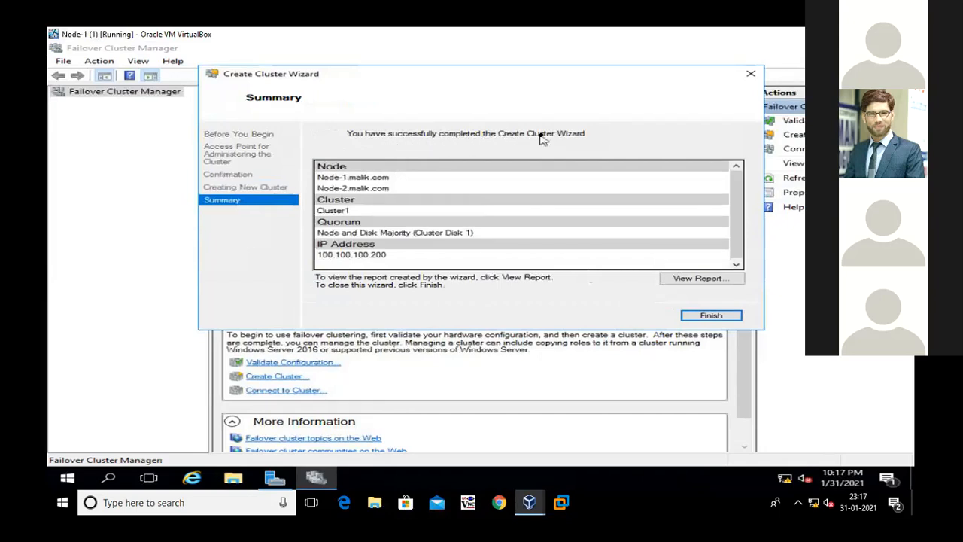
{"action": "left_click", "coordinate": [698, 317]}
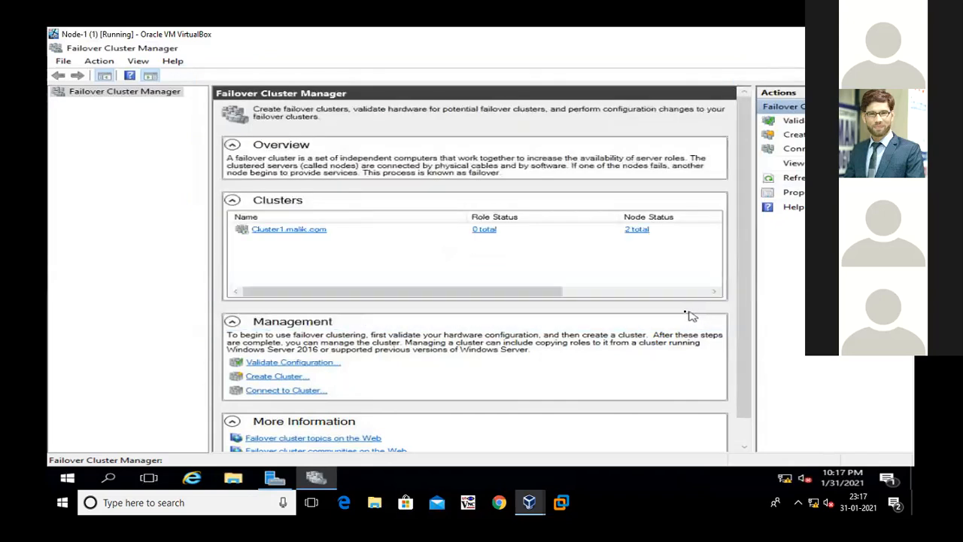
Open Cluster1.malik.com and examine its roles and the details of its nodes, Node-1 and Node-2
{"action": "left_click", "coordinate": [243, 231]}
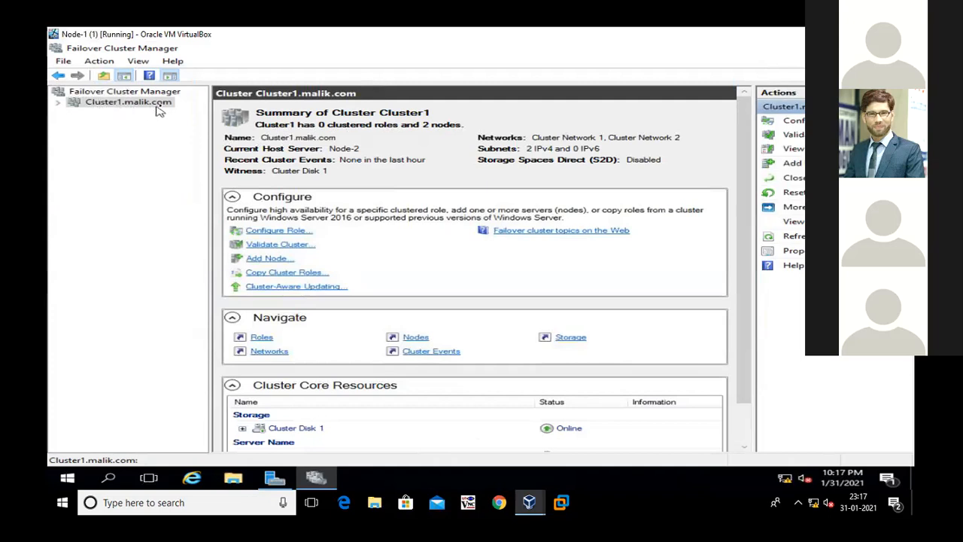
{"action": "left_click", "coordinate": [58, 103]}
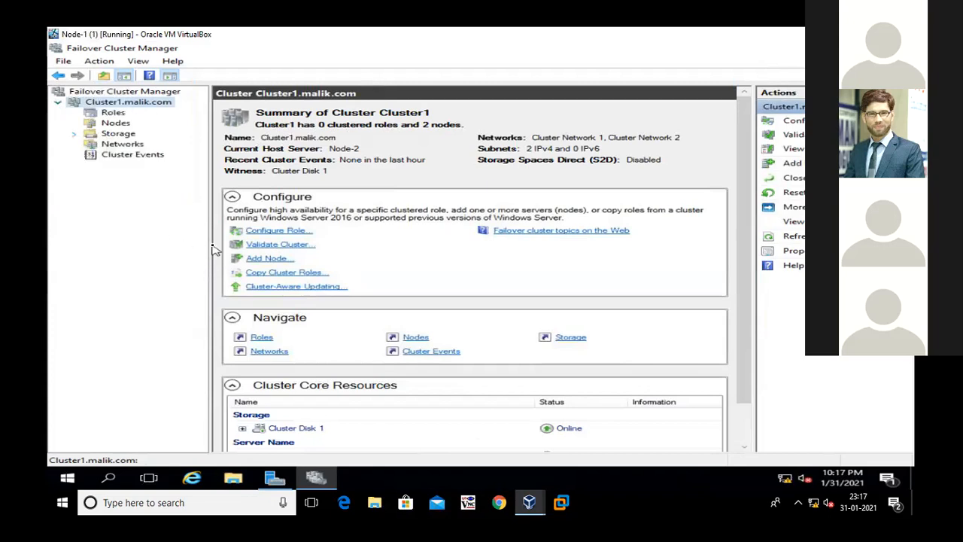
{"action": "left_click", "coordinate": [113, 114]}
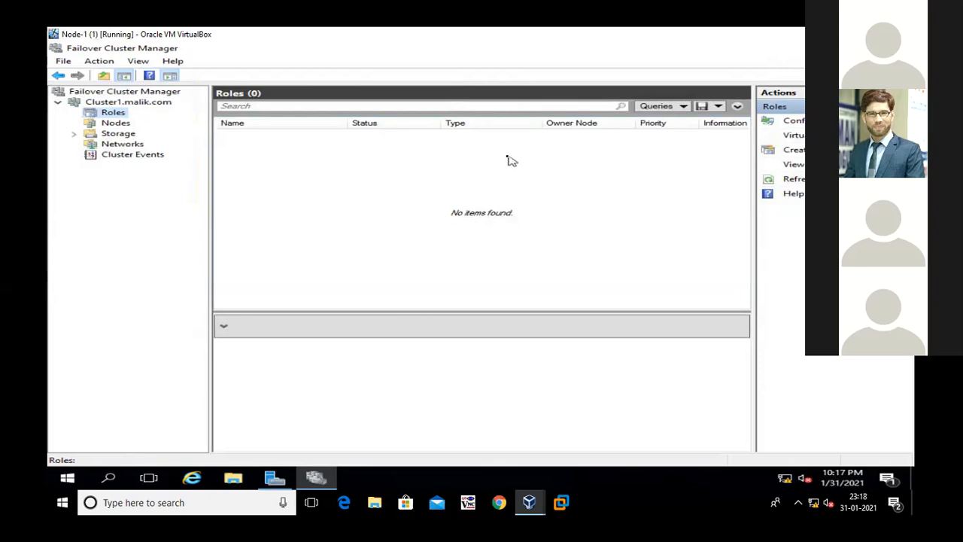
{"action": "left_click", "coordinate": [117, 123]}
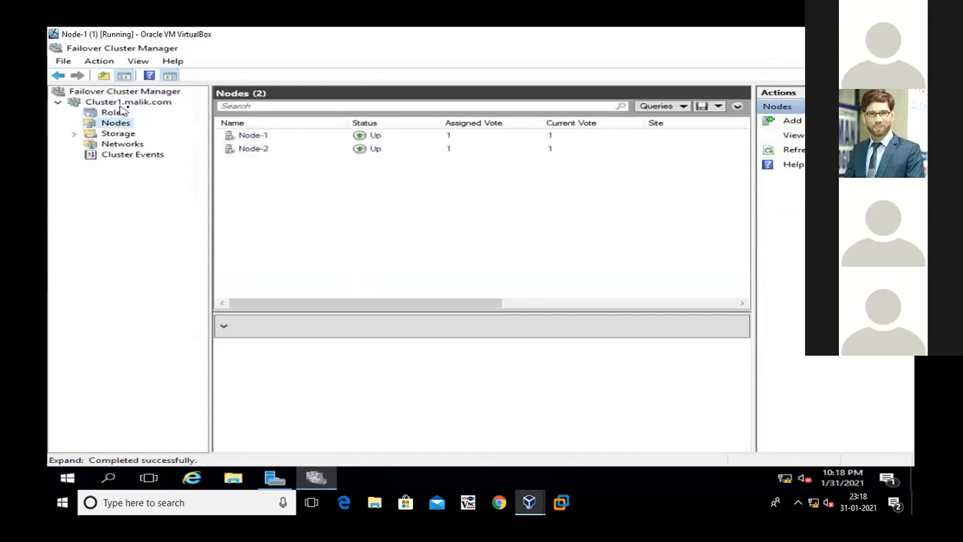
{"action": "left_click", "coordinate": [261, 135]}
{"action": "left_click", "coordinate": [271, 148]}
{"action": "left_click", "coordinate": [270, 137]}
{"action": "left_click", "coordinate": [271, 149]}
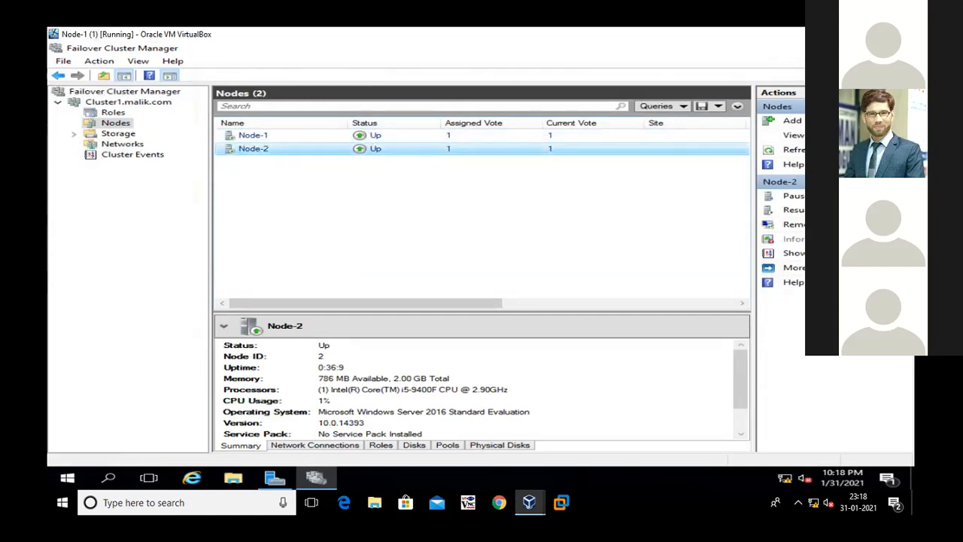
Try to add the STORAGE computer from malik.com to the cluster as another node
{"action": "left_click", "coordinate": [793, 149]}
{"action": "left_click", "coordinate": [796, 122]}
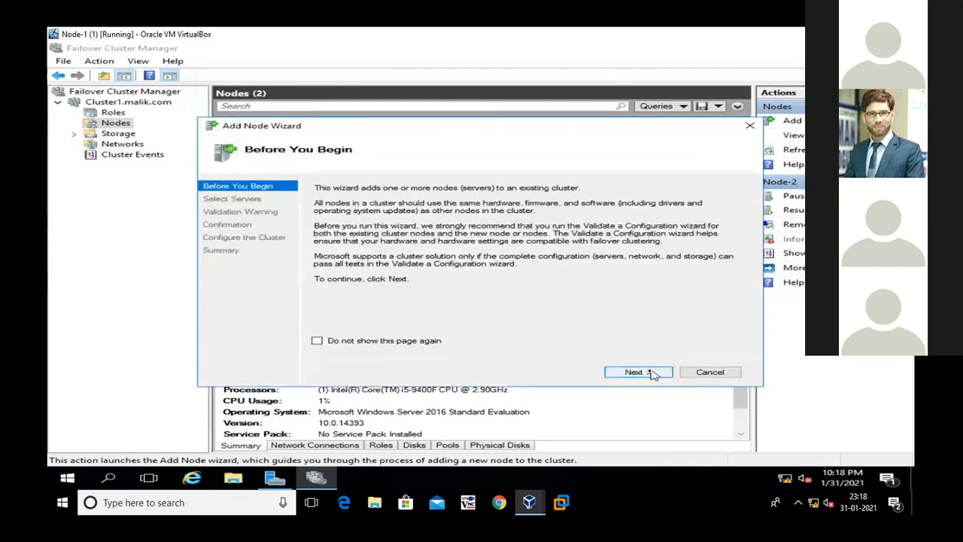
{"action": "left_click", "coordinate": [652, 373]}
{"action": "left_click", "coordinate": [718, 226]}
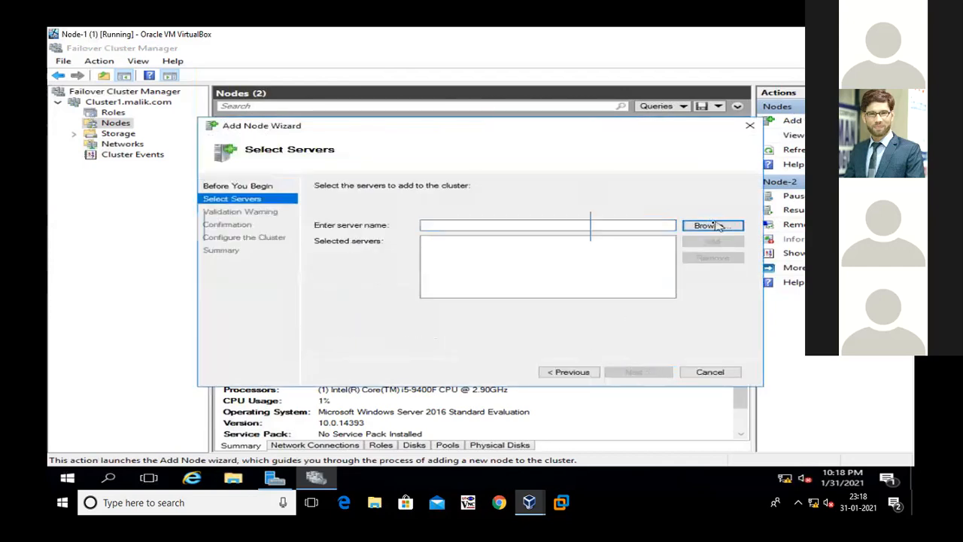
{"action": "left_click", "coordinate": [252, 270]}
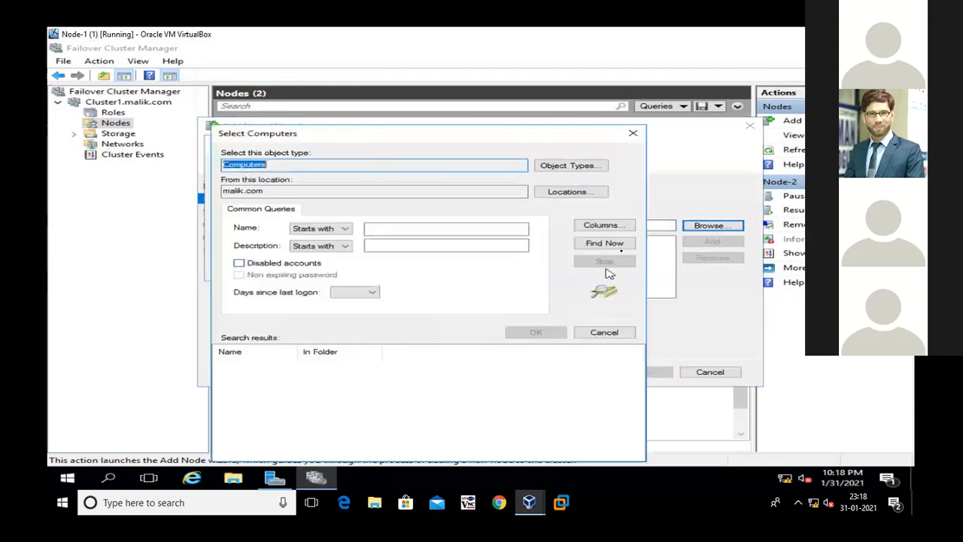
{"action": "left_click", "coordinate": [587, 244]}
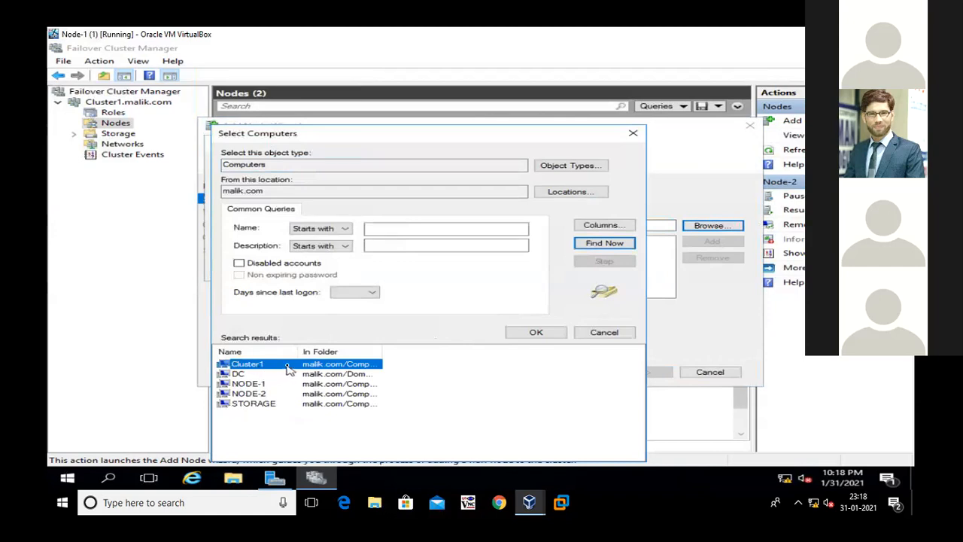
{"action": "left_click", "coordinate": [254, 405]}
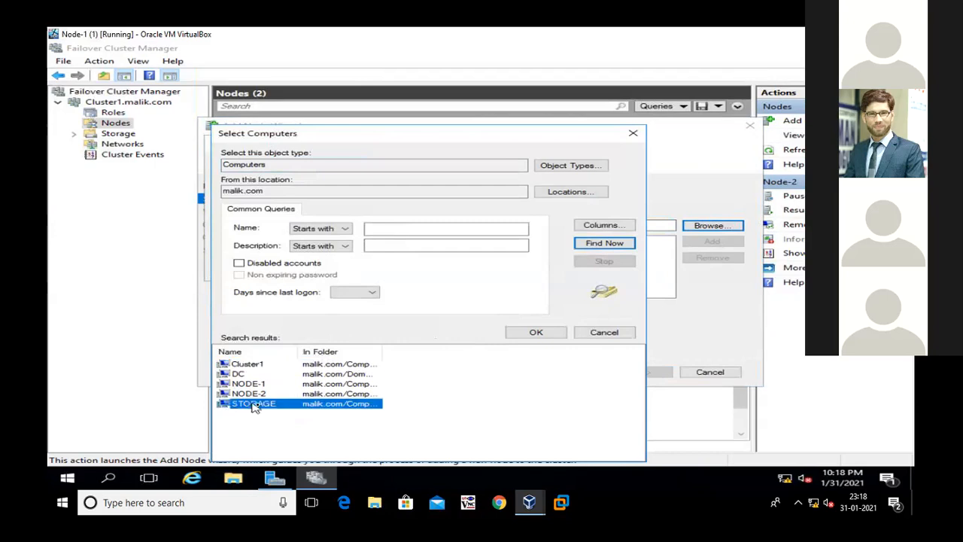
{"action": "left_click", "coordinate": [548, 335]}
{"action": "left_click", "coordinate": [489, 270]}
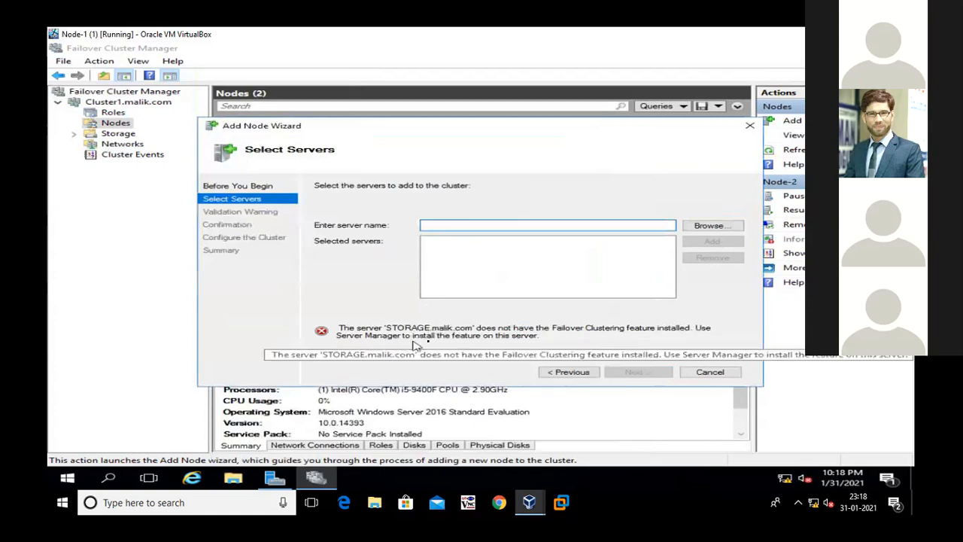
{"action": "left_click", "coordinate": [699, 378]}
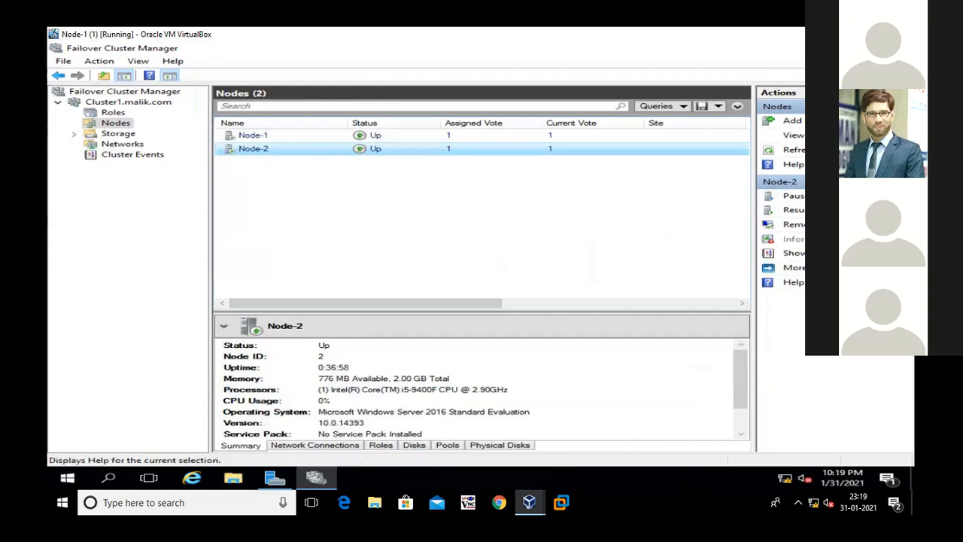
Review Node-2's summary, network connections, roles, disks, pools and physical disks
{"action": "left_click", "coordinate": [793, 149]}
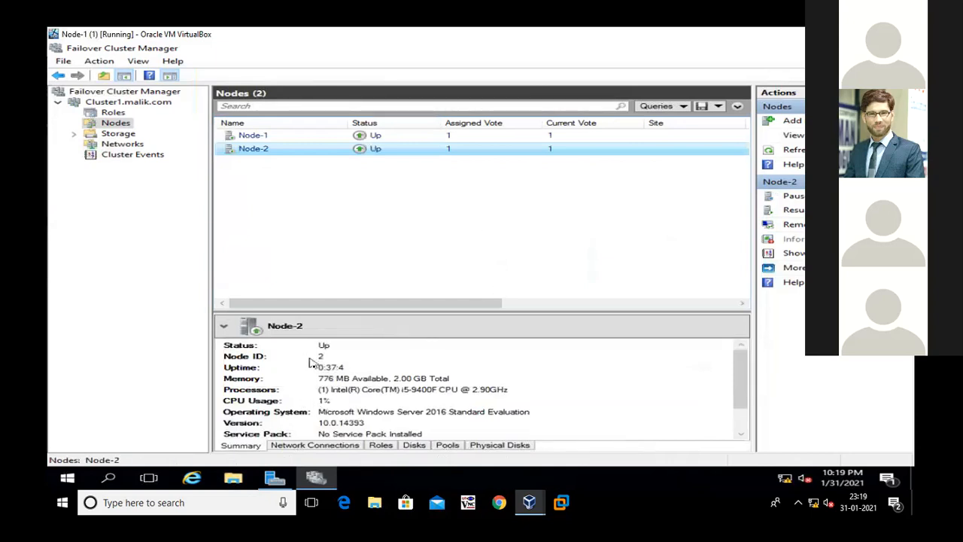
{"action": "left_click_drag", "start_coordinate": [742, 364], "coordinate": [742, 397]}
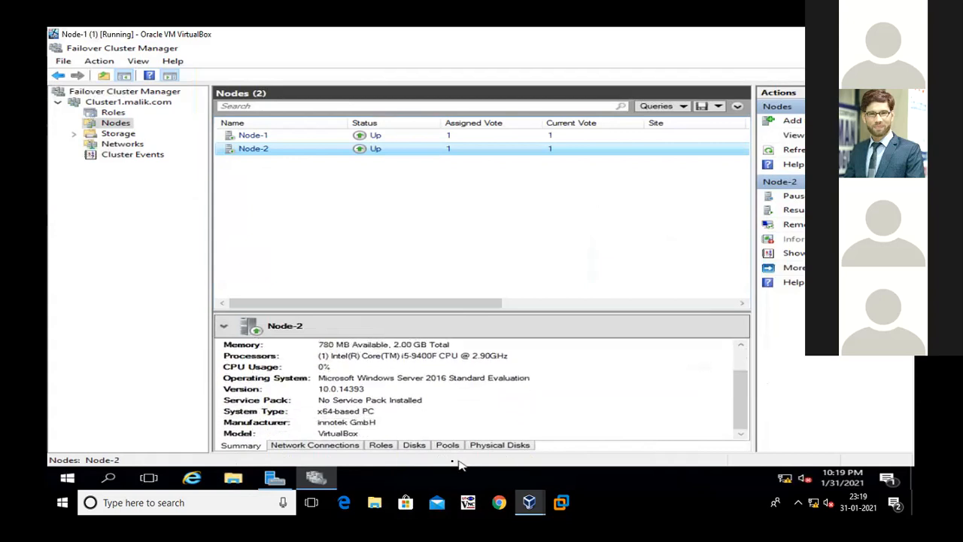
{"action": "left_click", "coordinate": [334, 445]}
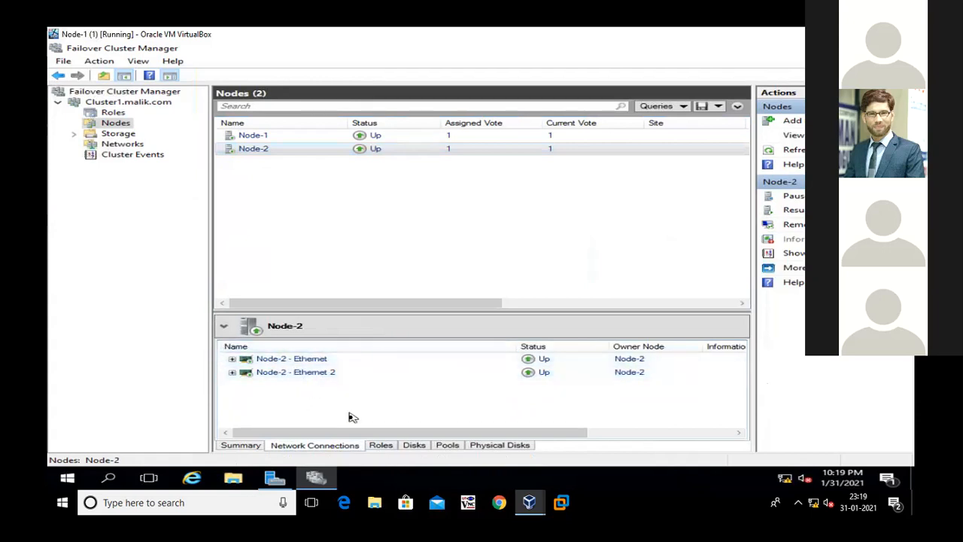
{"action": "left_click", "coordinate": [381, 446]}
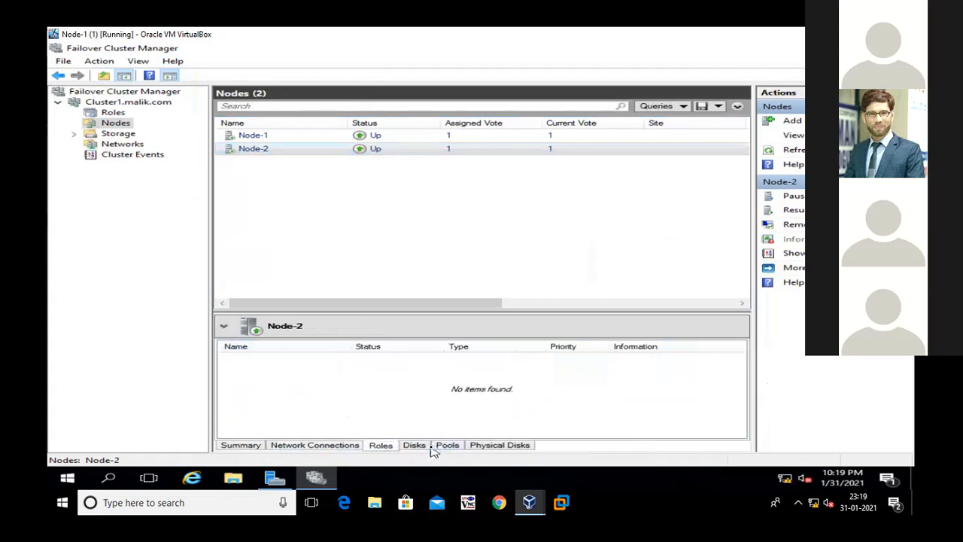
{"action": "left_click", "coordinate": [415, 445]}
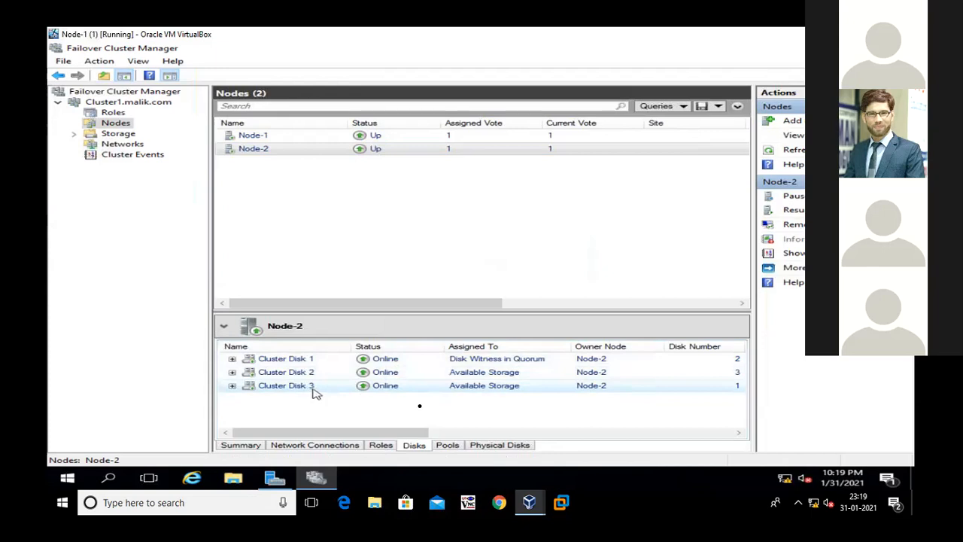
{"action": "left_click", "coordinate": [449, 447]}
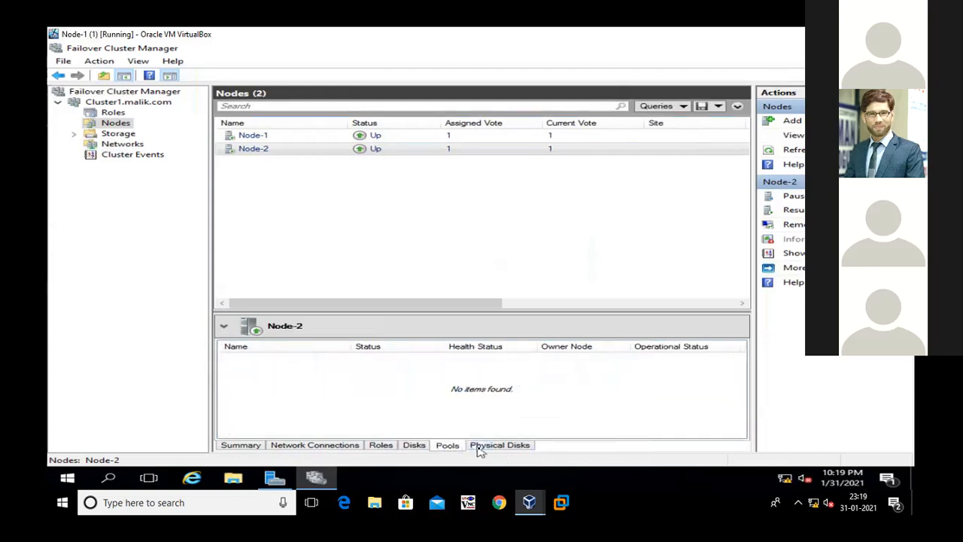
{"action": "left_click", "coordinate": [484, 448]}
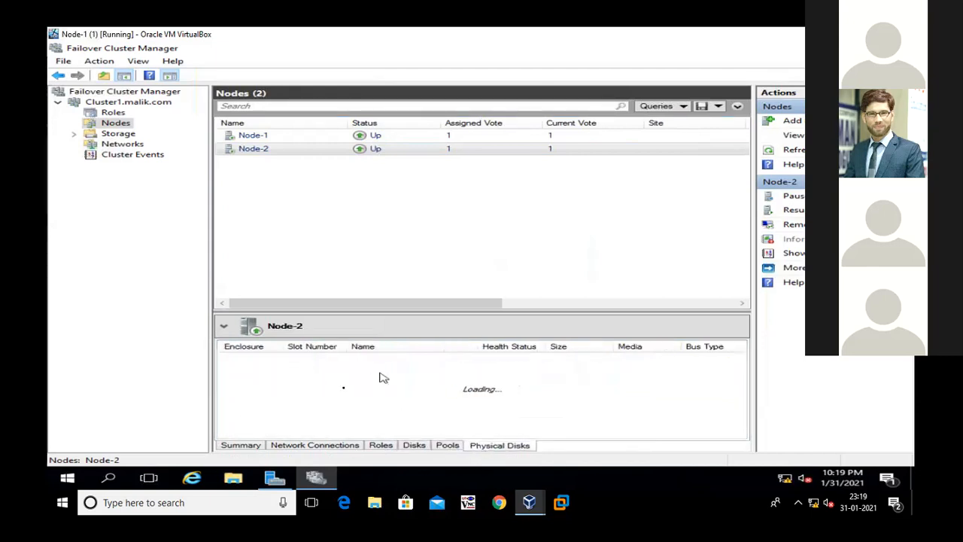
Examine the adapter and IP address details of both Node-2 Ethernet connections, and view Node-1's network connections
{"action": "left_click", "coordinate": [314, 445]}
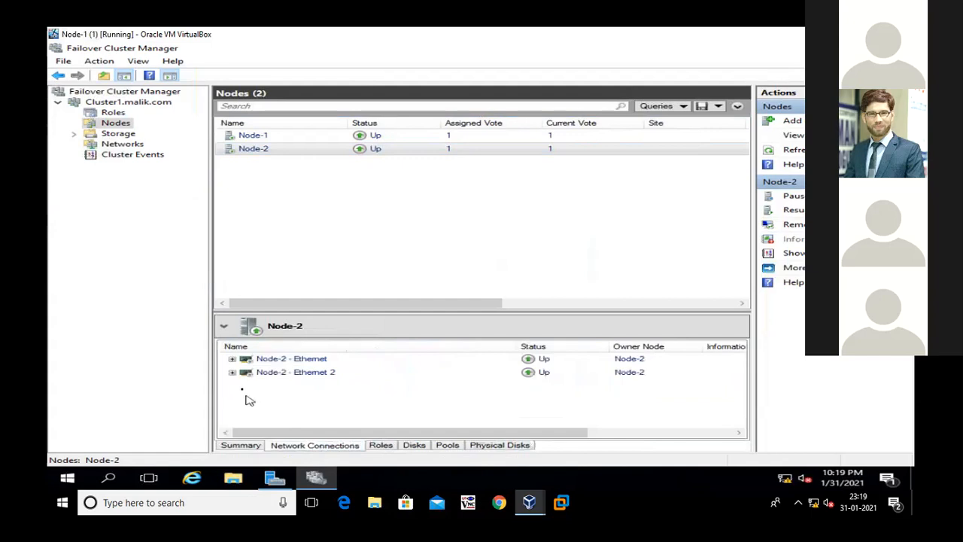
{"action": "left_click", "coordinate": [232, 359]}
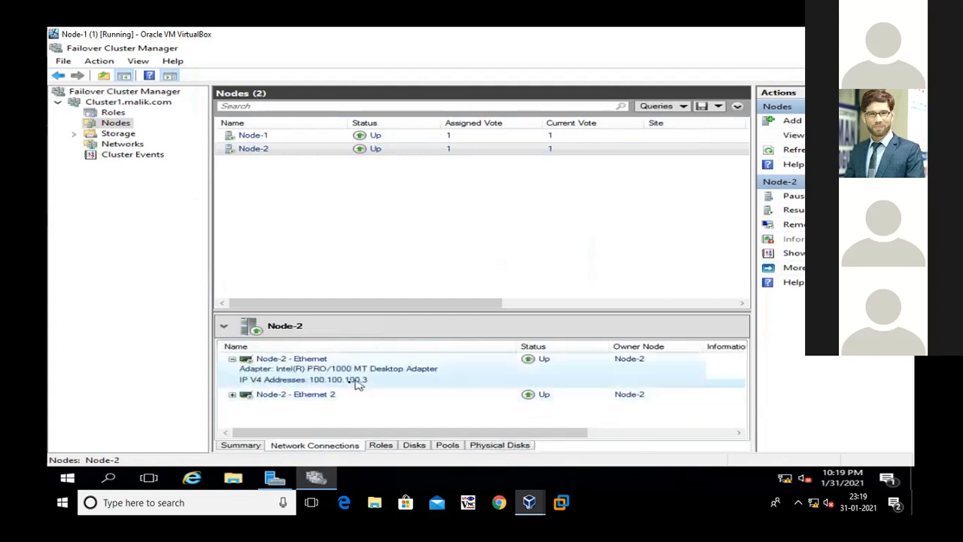
{"action": "left_click", "coordinate": [231, 395]}
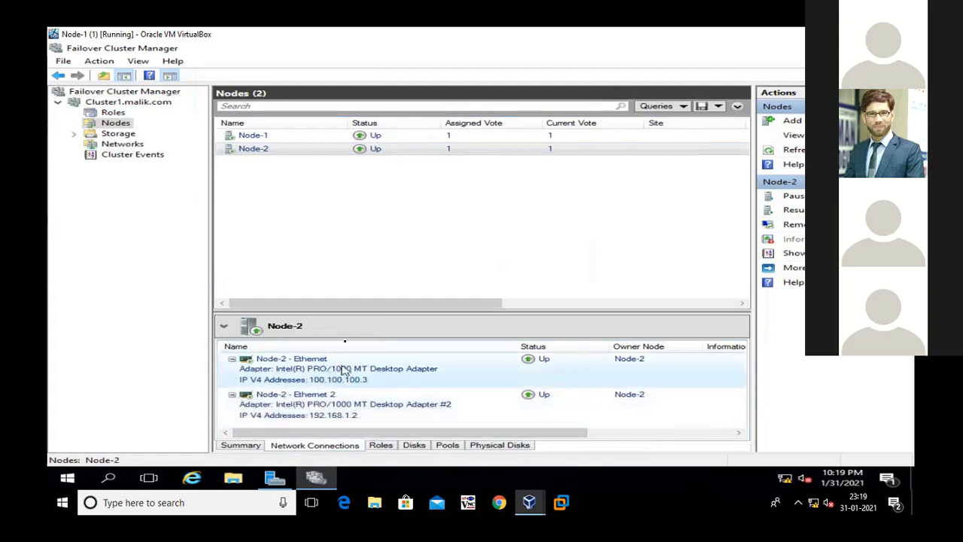
{"action": "left_click", "coordinate": [251, 136]}
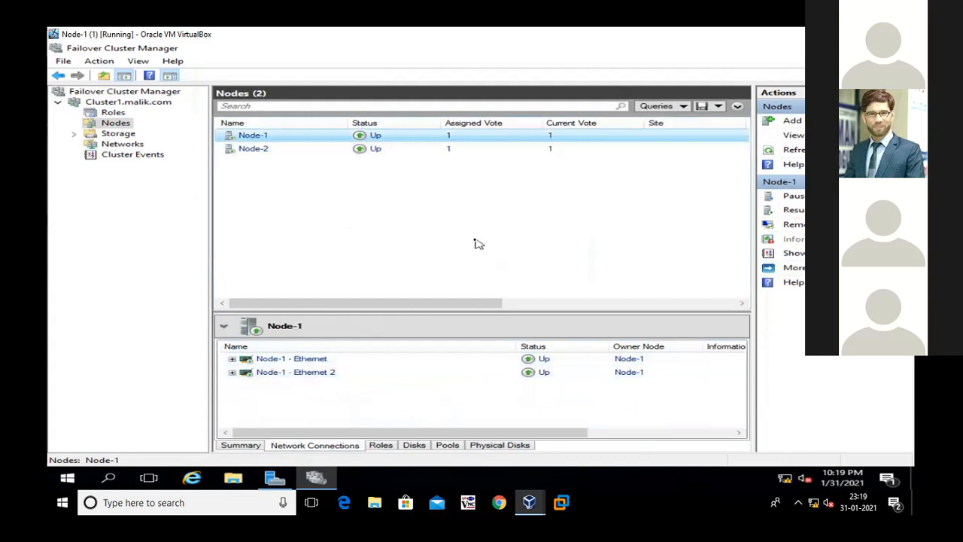
Inspect the volumes of Cluster Disk 1, 2 and 3 in the cluster's storage, and view the storage pools
{"action": "left_click", "coordinate": [114, 134]}
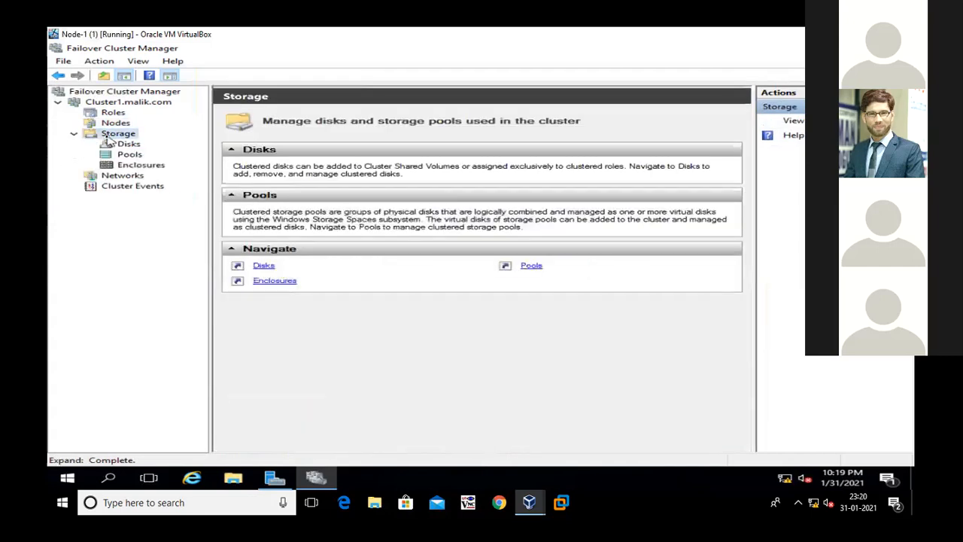
{"action": "left_click", "coordinate": [128, 144]}
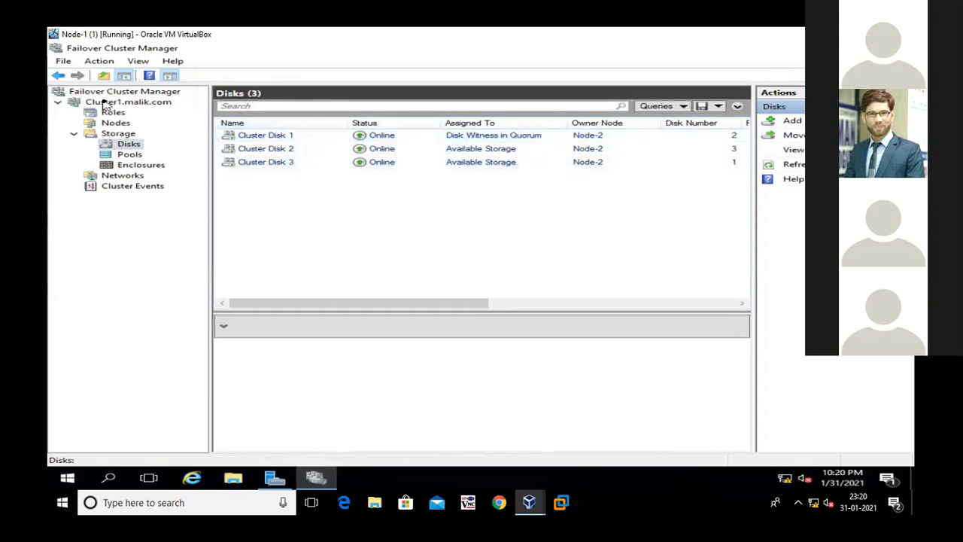
{"action": "left_click", "coordinate": [285, 140]}
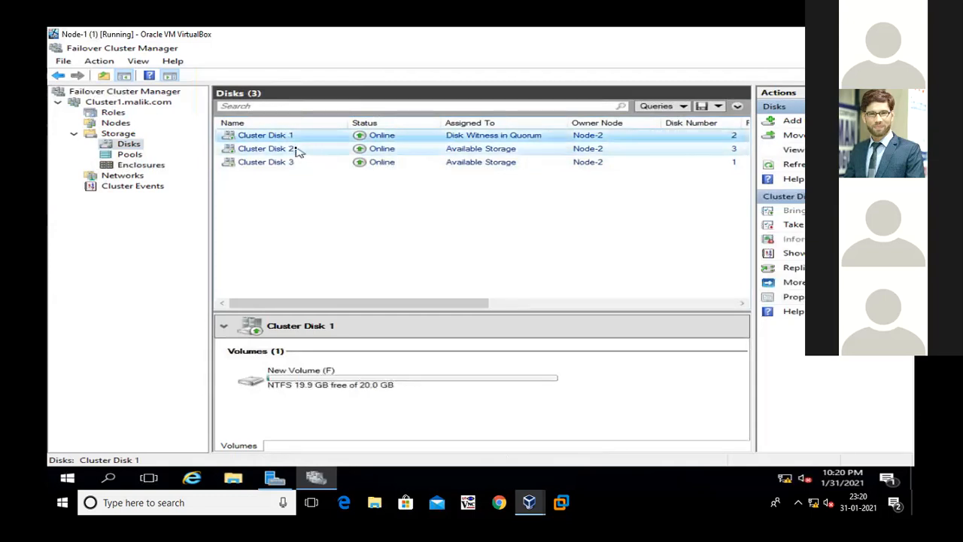
{"action": "left_click", "coordinate": [297, 151]}
{"action": "left_click", "coordinate": [301, 163]}
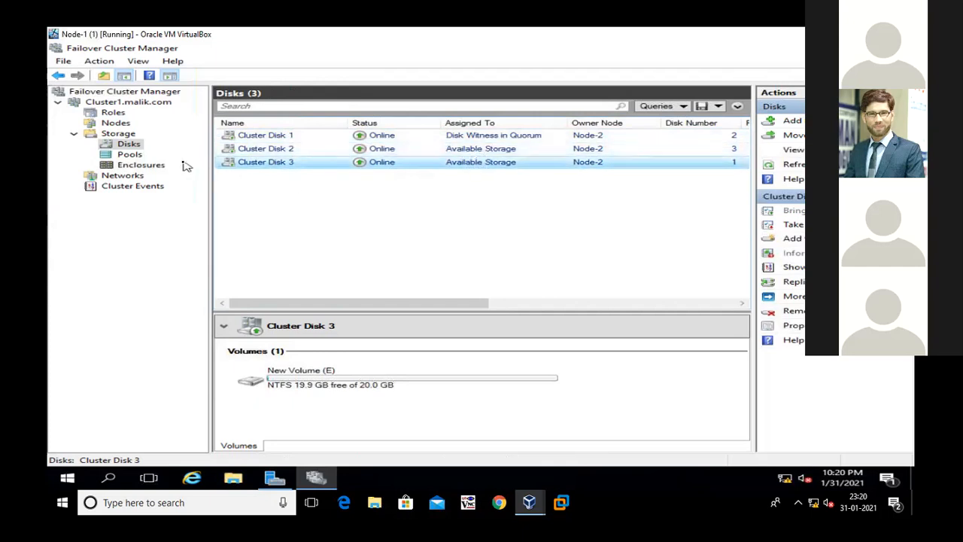
{"action": "left_click", "coordinate": [136, 155]}
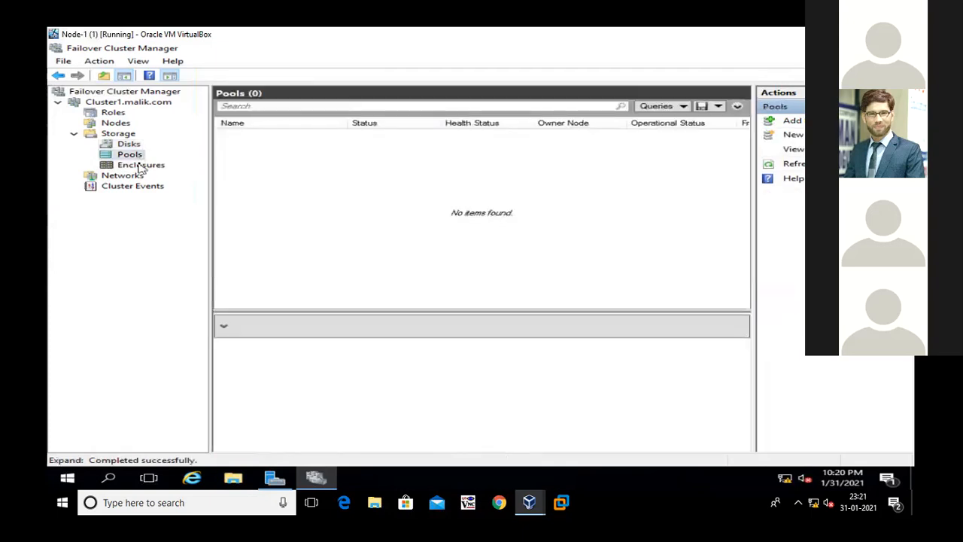
View the cluster's enclosures, networks and nodes, and review the disks in its storage
{"action": "left_click", "coordinate": [140, 166]}
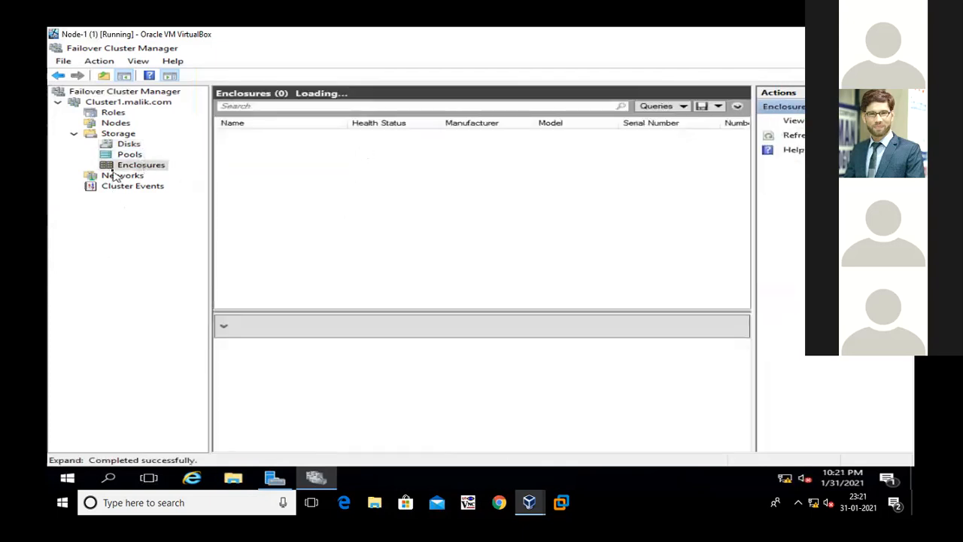
{"action": "left_click", "coordinate": [117, 175]}
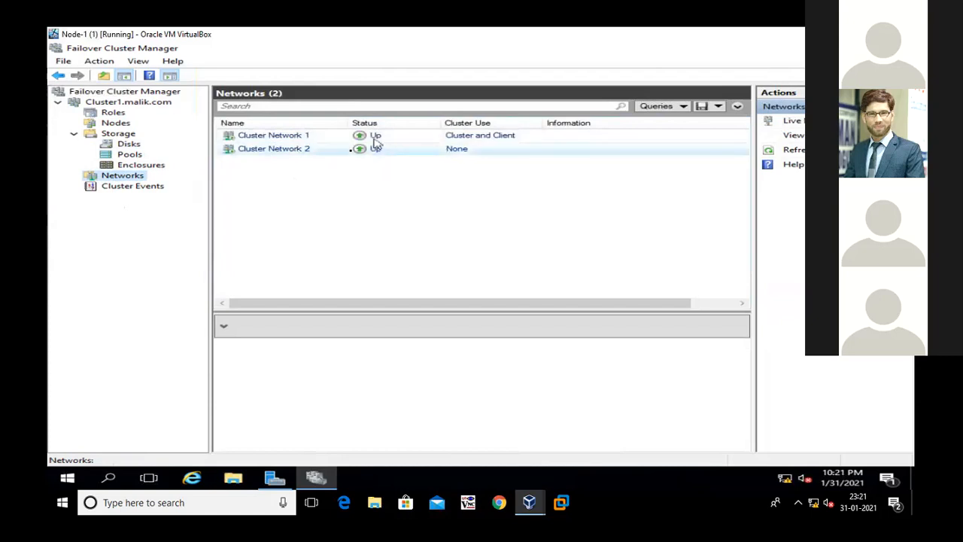
{"action": "left_click", "coordinate": [114, 123]}
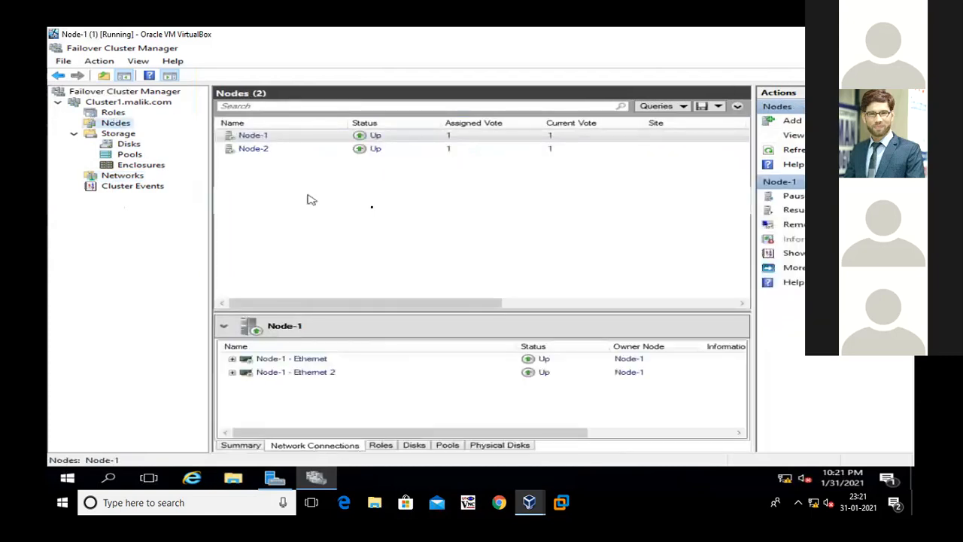
{"action": "left_click", "coordinate": [129, 144]}
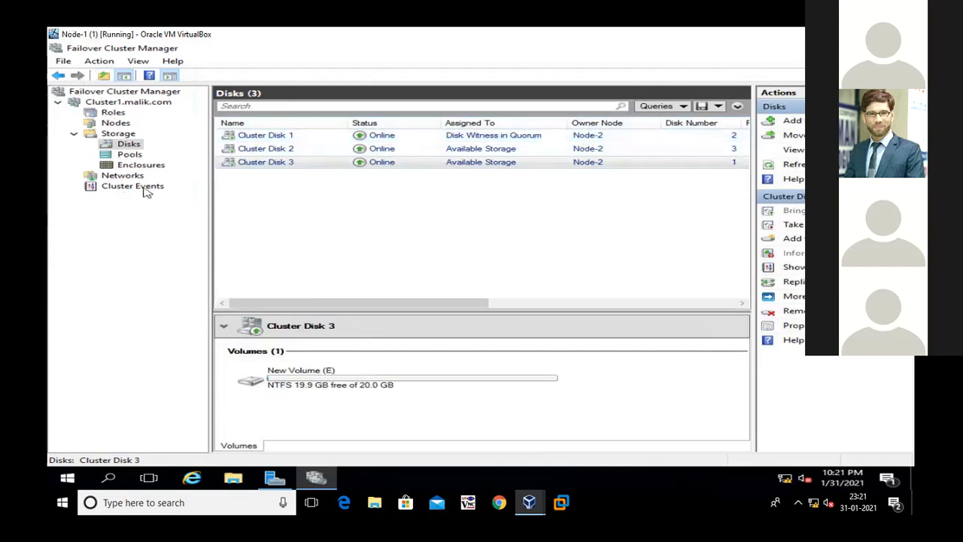
Check the cluster name and object type in Node-1's local server properties, and return to Failover Cluster Manager
{"action": "left_click", "coordinate": [870, 35]}
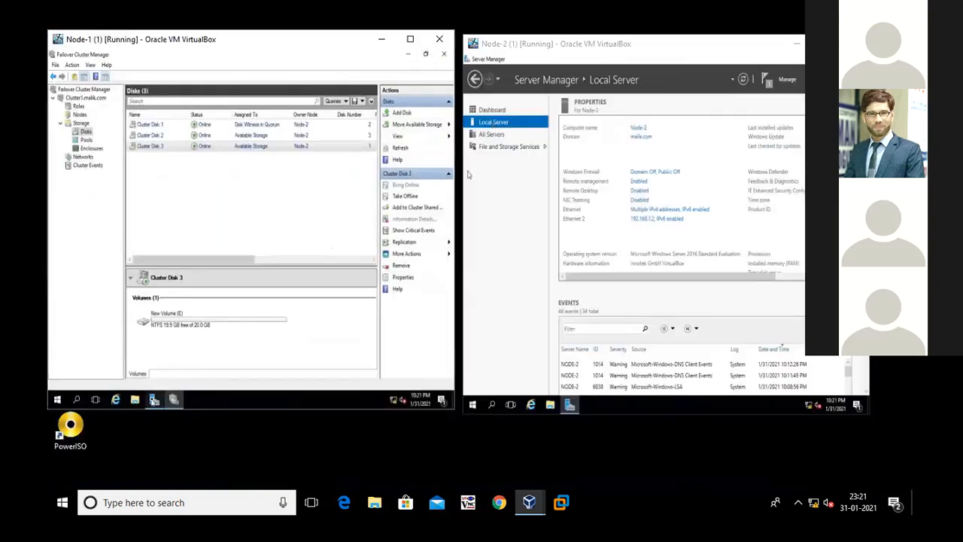
{"action": "left_click", "coordinate": [154, 399]}
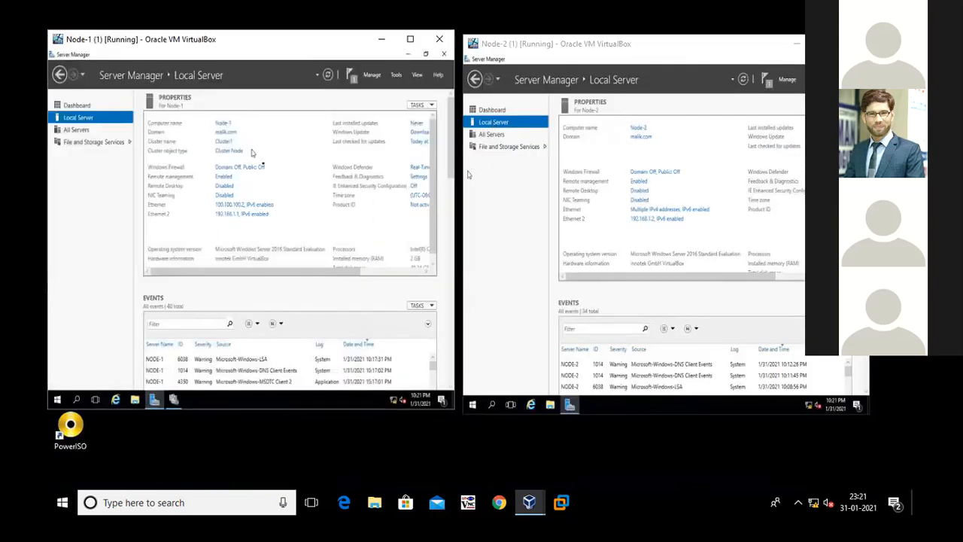
{"action": "left_click", "coordinate": [410, 38]}
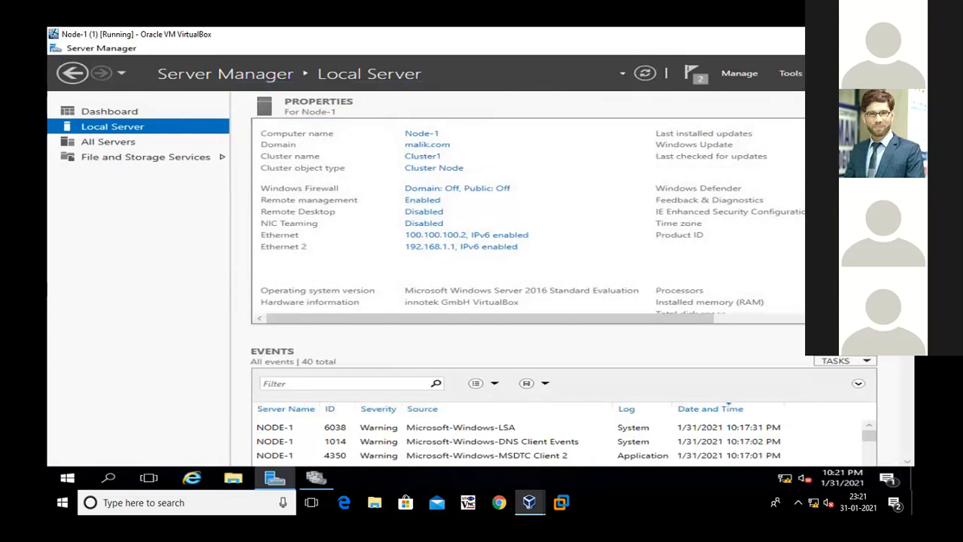
{"action": "left_click", "coordinate": [315, 477]}
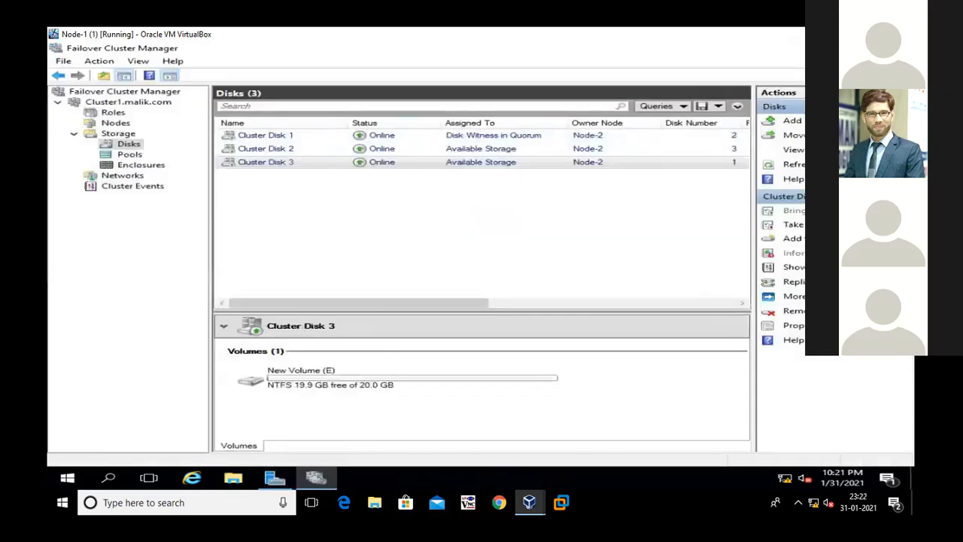
Switch to Node-2 and refresh its local server properties to check the cluster name and cluster object type
{"action": "left_click", "coordinate": [870, 34]}
{"action": "double_click", "coordinate": [516, 43]}
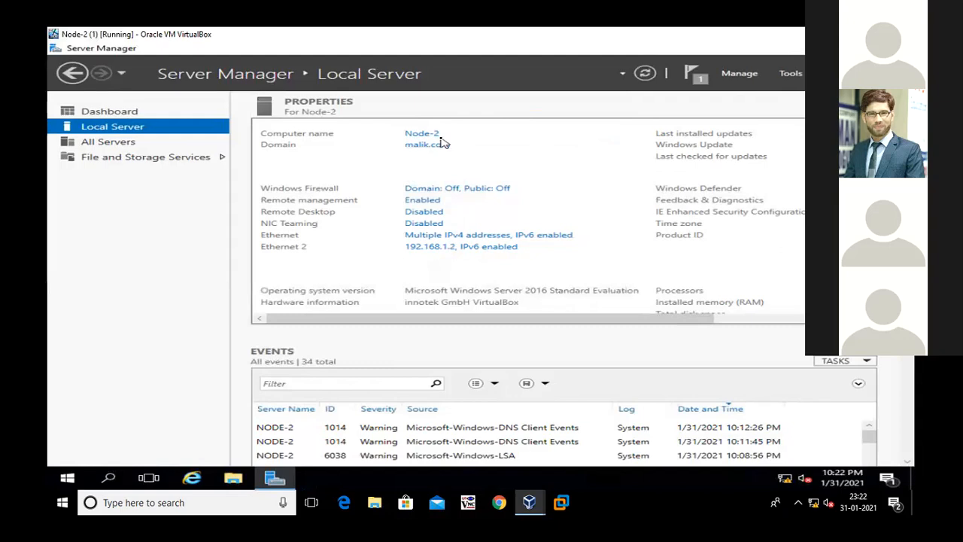
{"action": "left_click", "coordinate": [644, 73]}
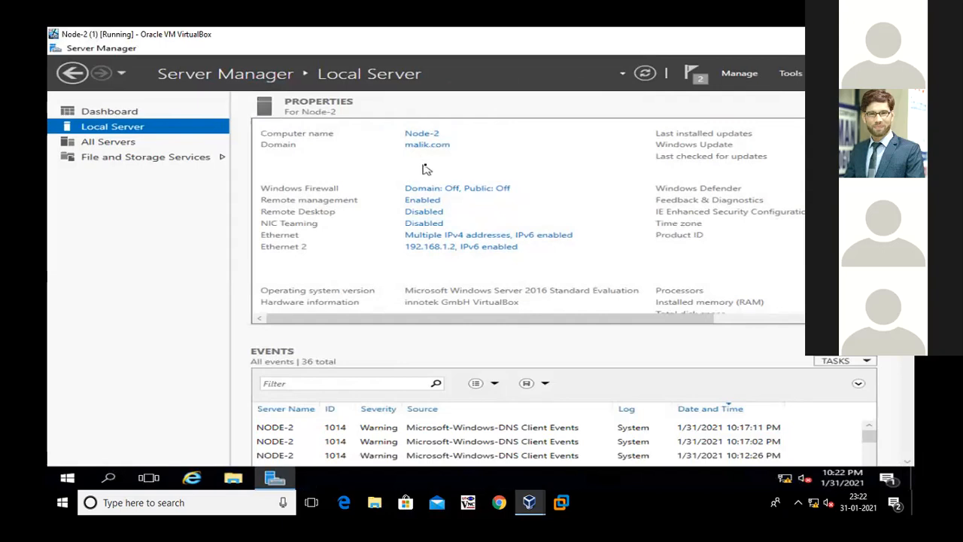
{"action": "left_click", "coordinate": [645, 74]}
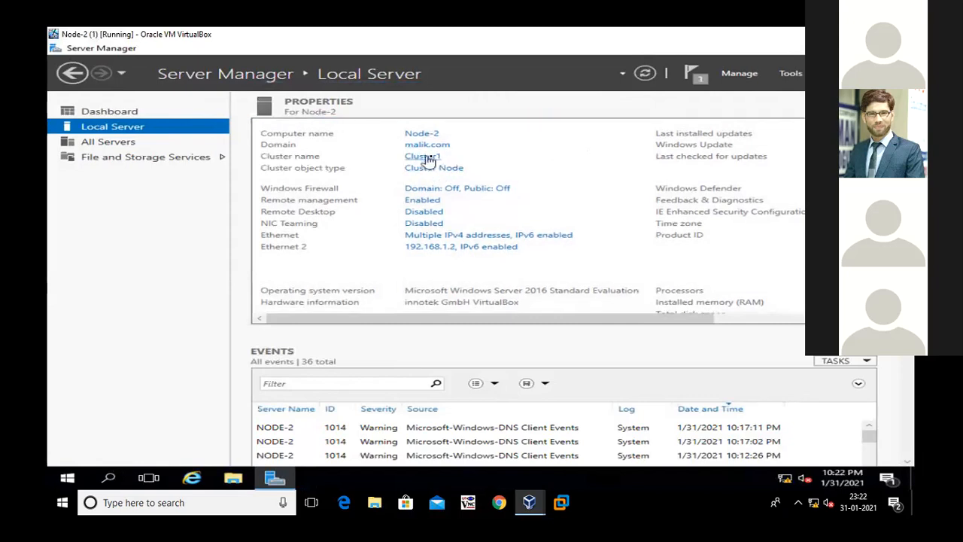
{"action": "left_click", "coordinate": [644, 73]}
Switch to the fail diagram in Paint, circle the failover feature and validate/create cluster stages, and box Install DHCP Role
{"action": "key", "text": "alt+Tab"}
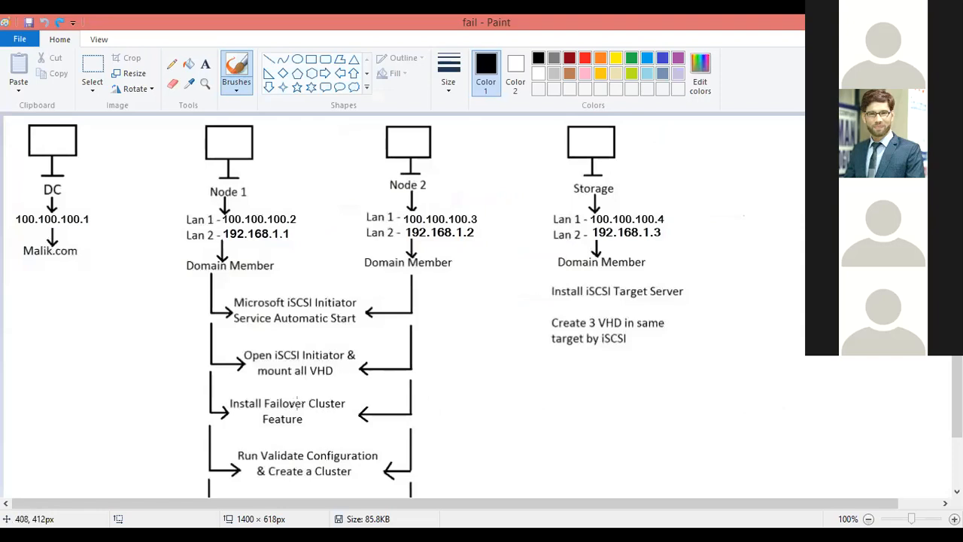
{"action": "mouse_move", "coordinate": [316, 392]}
{"action": "left_mouse_down"}
{"action": "mouse_move", "coordinate": [224, 389]}
{"action": "mouse_move", "coordinate": [204, 410]}
{"action": "mouse_move", "coordinate": [313, 440]}
{"action": "mouse_move", "coordinate": [361, 403]}
{"action": "mouse_move", "coordinate": [324, 394]}
{"action": "left_mouse_up"}
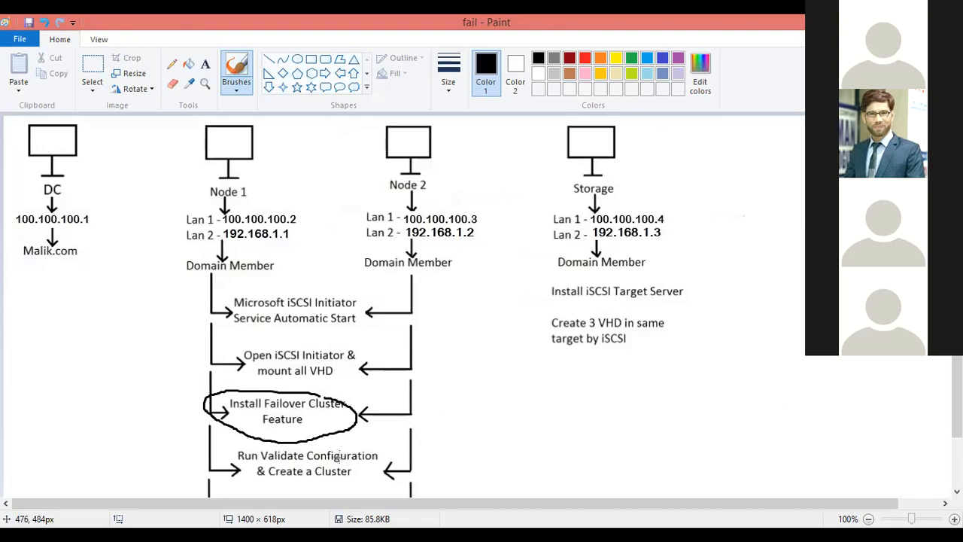
{"action": "mouse_move", "coordinate": [346, 439]}
{"action": "left_mouse_down"}
{"action": "mouse_move", "coordinate": [249, 438]}
{"action": "mouse_move", "coordinate": [213, 463]}
{"action": "mouse_move", "coordinate": [365, 480]}
{"action": "mouse_move", "coordinate": [390, 444]}
{"action": "left_mouse_up"}
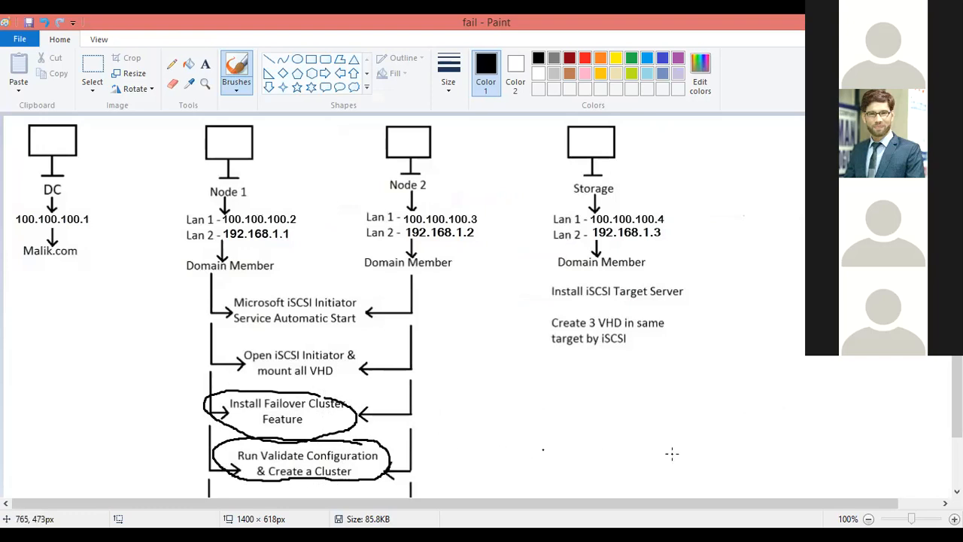
{"action": "scroll", "coordinate": [957, 421], "scroll_direction": "down", "scroll_amount": 2}
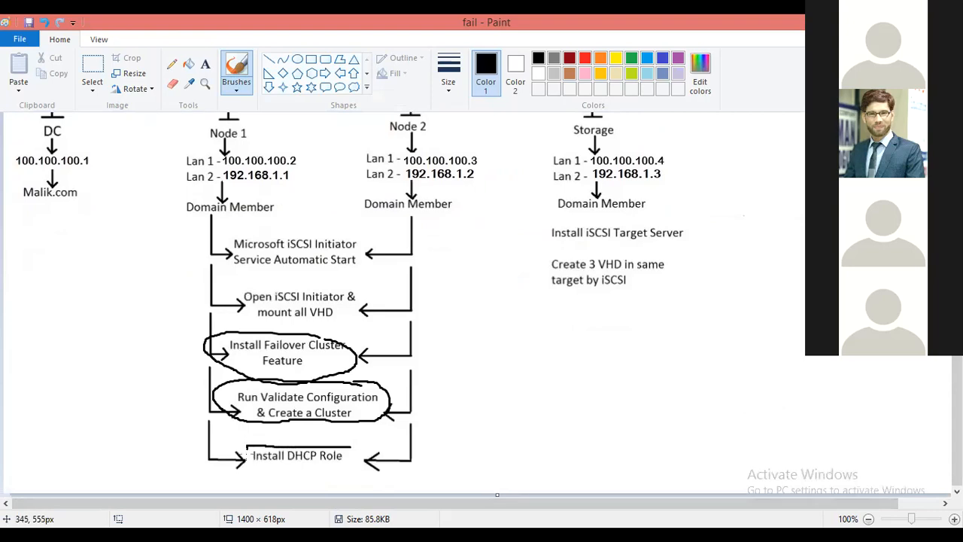
{"action": "left_click_drag", "start_coordinate": [246, 472], "coordinate": [344, 480]}
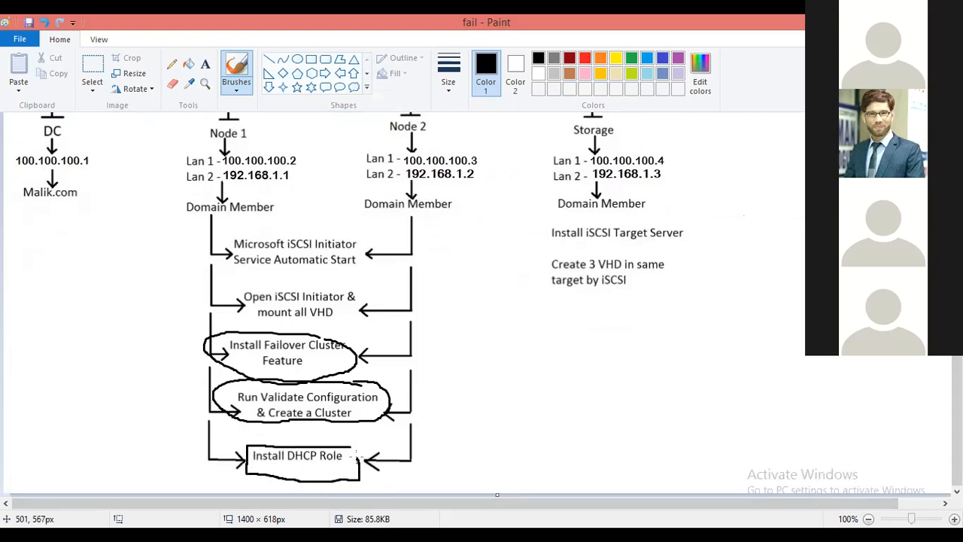
{"action": "mouse_move", "coordinate": [367, 440]}
{"action": "left_mouse_down"}
{"action": "mouse_move", "coordinate": [465, 418]}
{"action": "mouse_move", "coordinate": [675, 441]}
{"action": "mouse_move", "coordinate": [647, 464]}
{"action": "left_mouse_up"}
{"action": "mouse_move", "coordinate": [699, 441]}
{"action": "left_mouse_down"}
{"action": "mouse_move", "coordinate": [724, 433]}
{"action": "mouse_move", "coordinate": [742, 487]}
{"action": "mouse_move", "coordinate": [739, 449]}
{"action": "mouse_move", "coordinate": [752, 429]}
{"action": "left_mouse_up"}
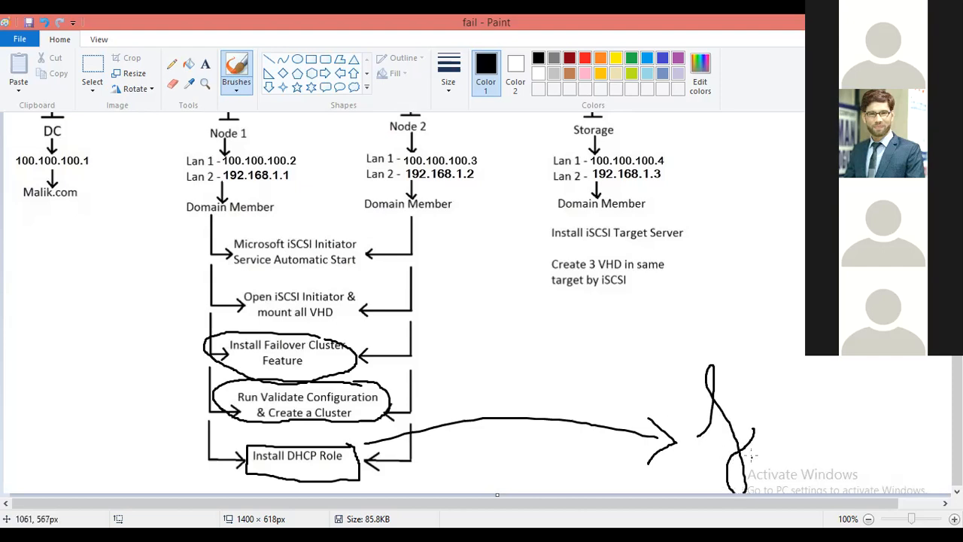
{"action": "key", "text": "ctrl+z"}
{"action": "key", "text": "ctrl+z"}
{"action": "key", "text": "ctrl+z"}
{"action": "key", "text": "ctrl+z"}
{"action": "key", "text": "ctrl+z"}
{"action": "key", "text": "ctrl+z"}
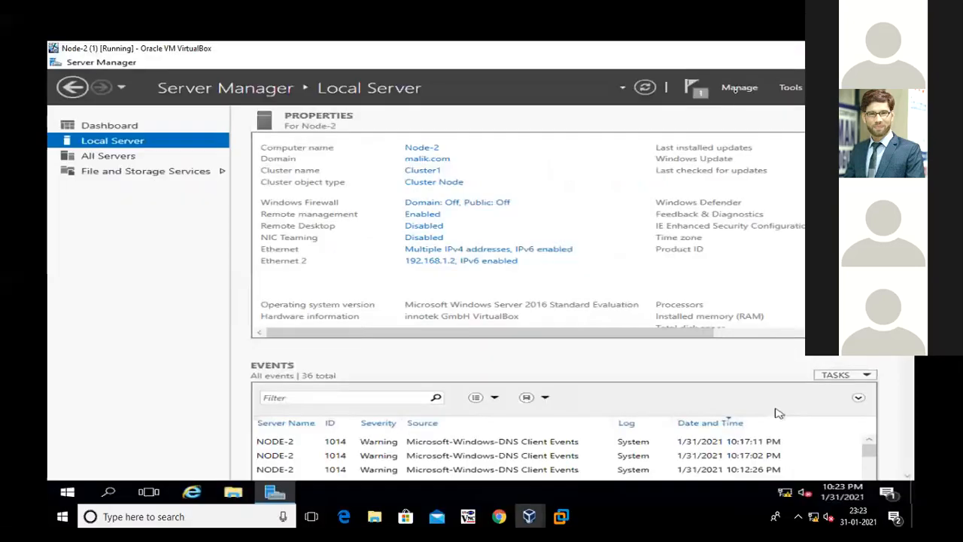
Start adding roles and features on Node-2, with Node-2.malik.com from the server pool as the destination server
{"action": "left_click", "coordinate": [739, 87]}
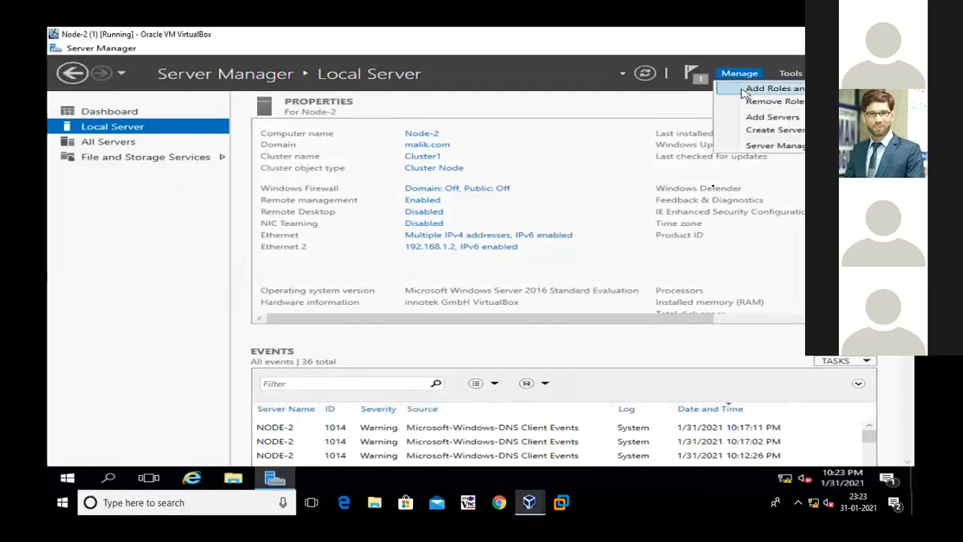
{"action": "left_click", "coordinate": [745, 88]}
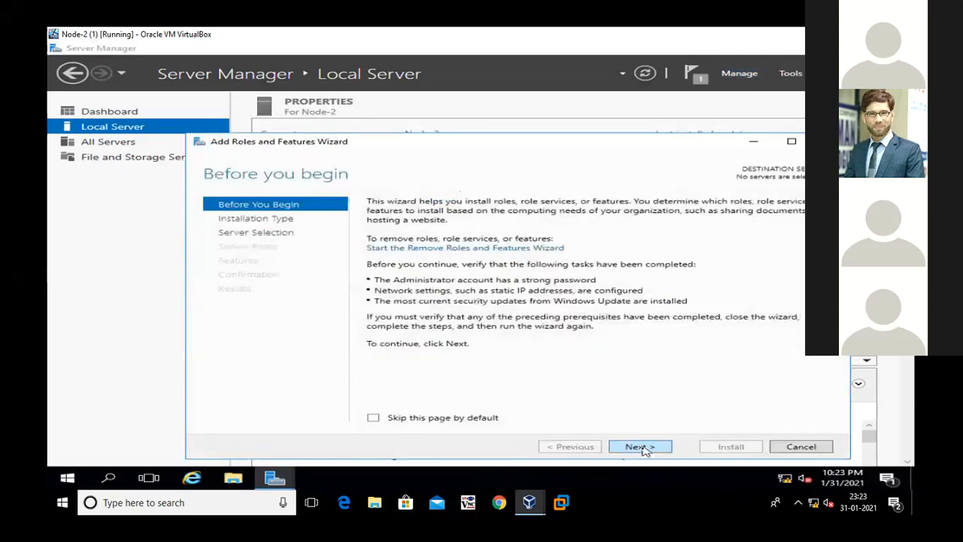
{"action": "left_click", "coordinate": [641, 446]}
{"action": "left_click", "coordinate": [640, 447]}
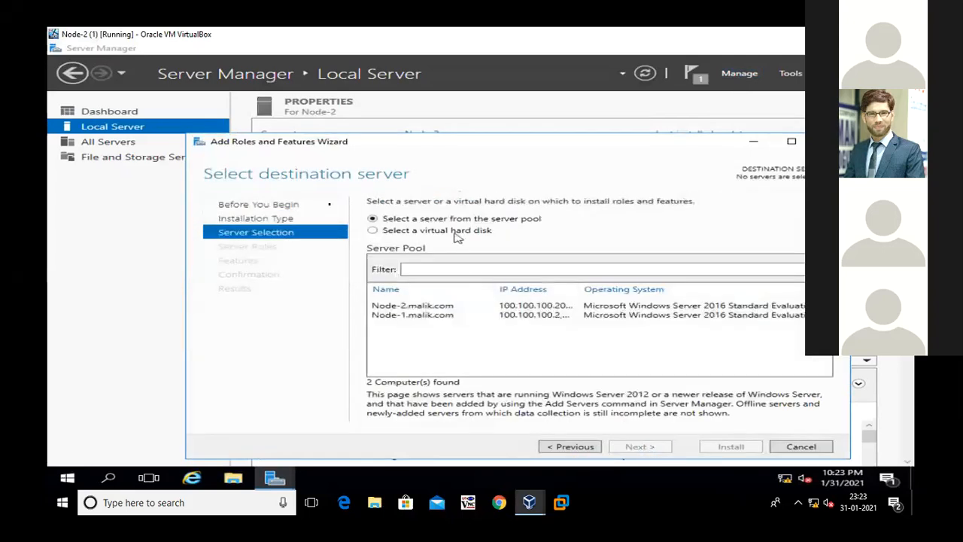
{"action": "left_click", "coordinate": [406, 307]}
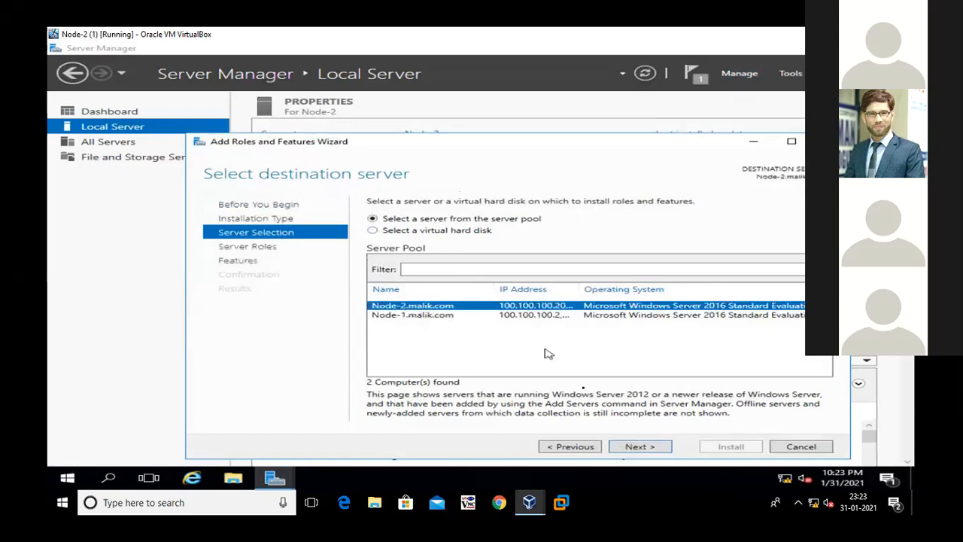
{"action": "left_click", "coordinate": [635, 449]}
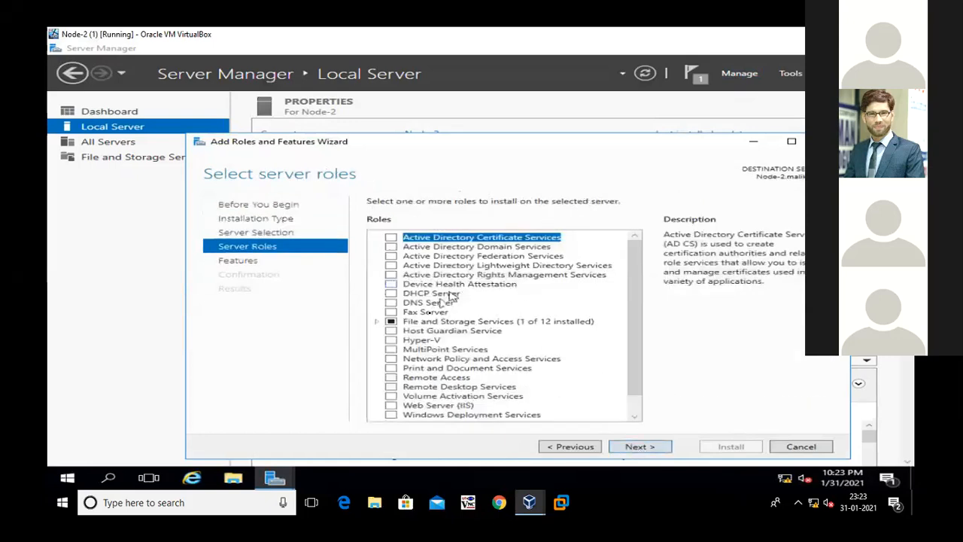
Select the DHCP Server role with its management tools, keep the default features, and install it on Node-2
{"action": "left_click", "coordinate": [426, 295]}
{"action": "left_click", "coordinate": [392, 293]}
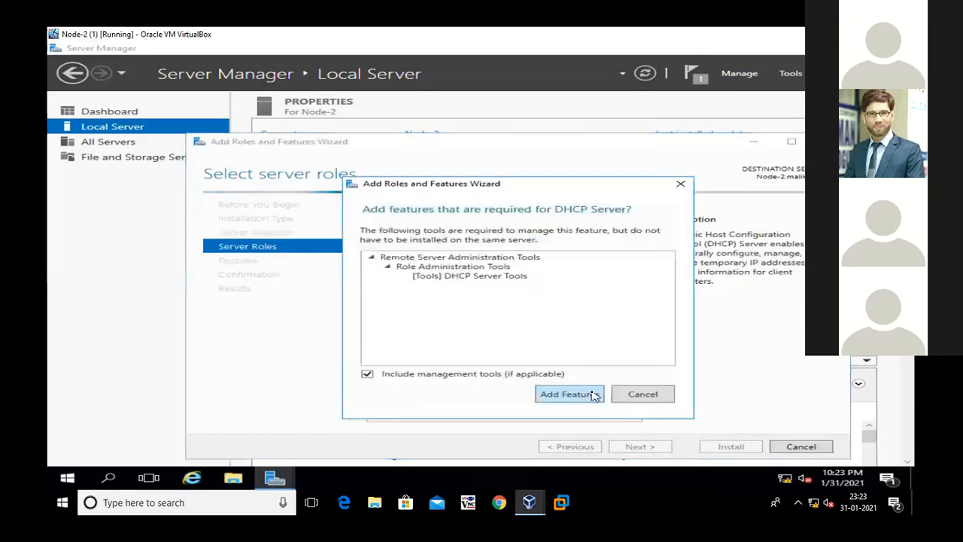
{"action": "left_click", "coordinate": [593, 396]}
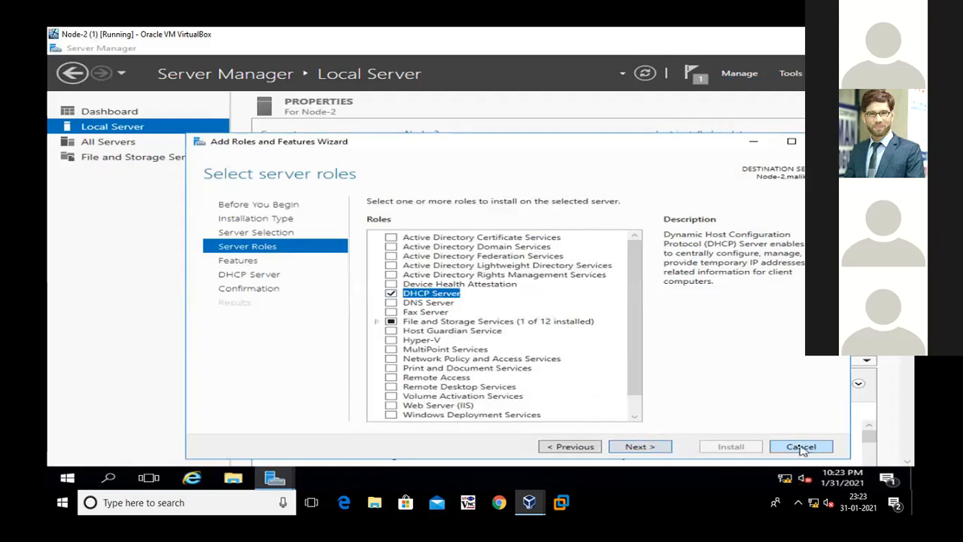
{"action": "left_click", "coordinate": [638, 447]}
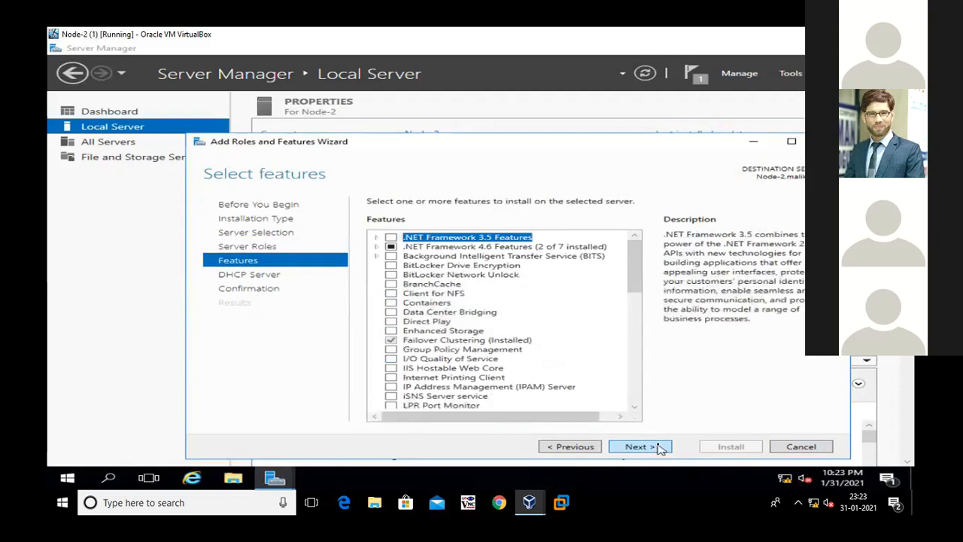
{"action": "left_click", "coordinate": [638, 446]}
{"action": "left_click", "coordinate": [638, 447]}
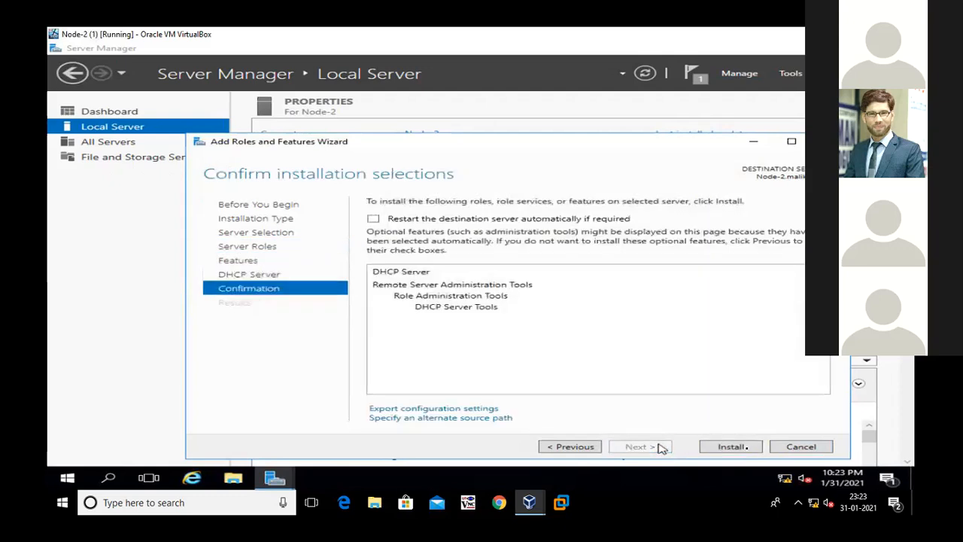
{"action": "left_click", "coordinate": [747, 447]}
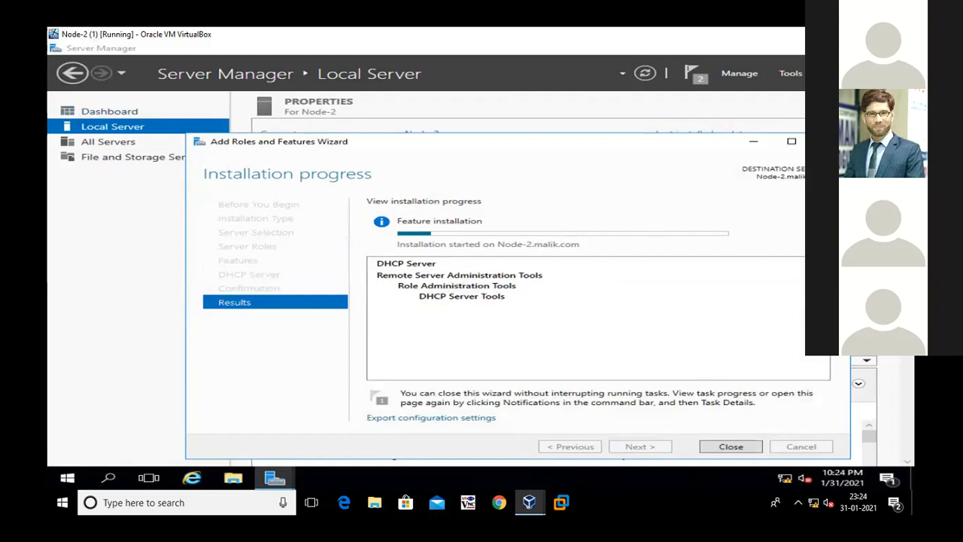
Start adding roles and features on Node-1, with Node-1.malik.com selected as the destination server
{"action": "left_click", "coordinate": [871, 34]}
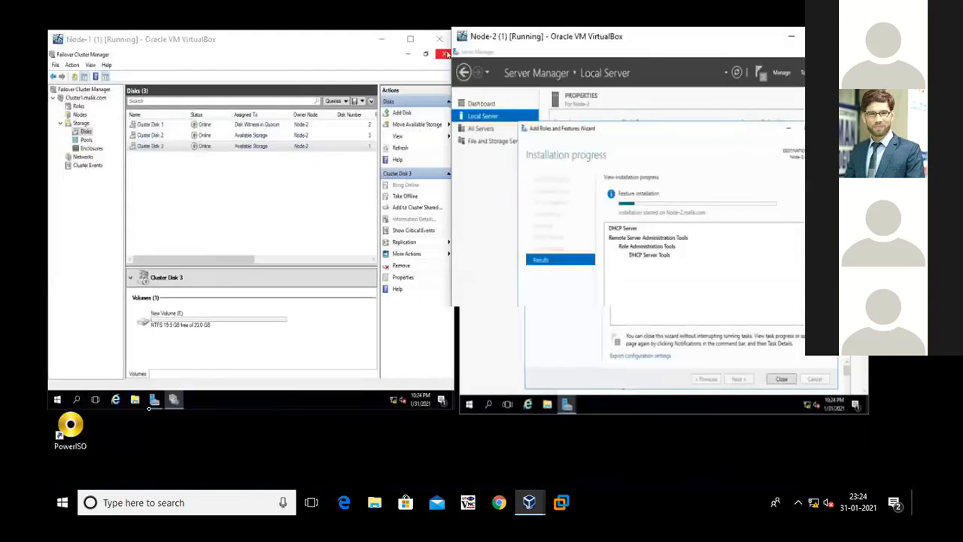
{"action": "left_click", "coordinate": [153, 401]}
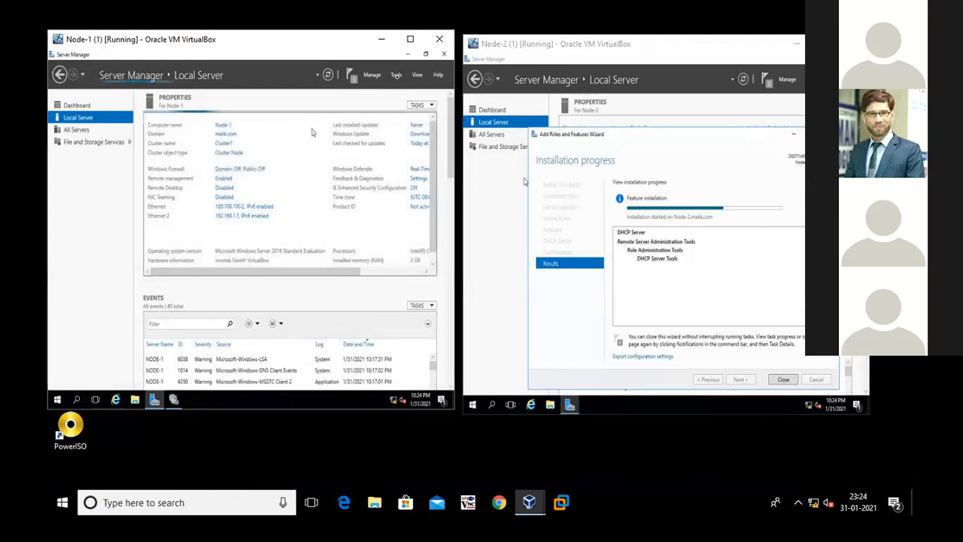
{"action": "left_click", "coordinate": [374, 76]}
{"action": "left_click", "coordinate": [381, 85]}
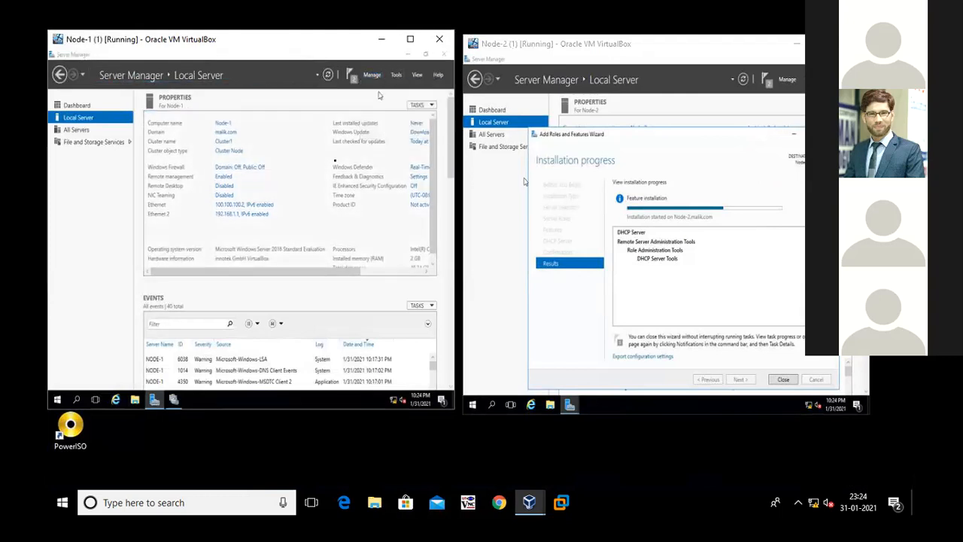
{"action": "left_click", "coordinate": [272, 314]}
{"action": "left_click", "coordinate": [272, 314]}
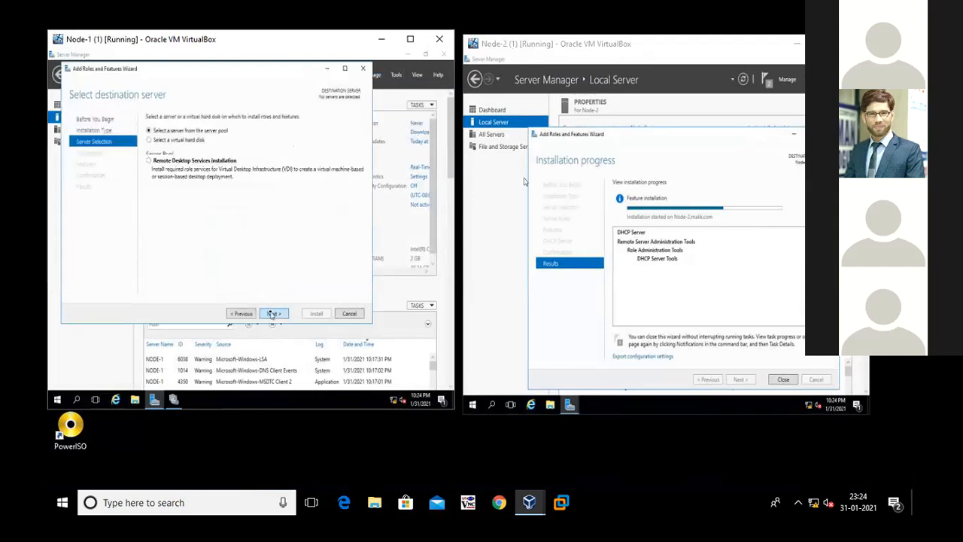
{"action": "left_click", "coordinate": [160, 201]}
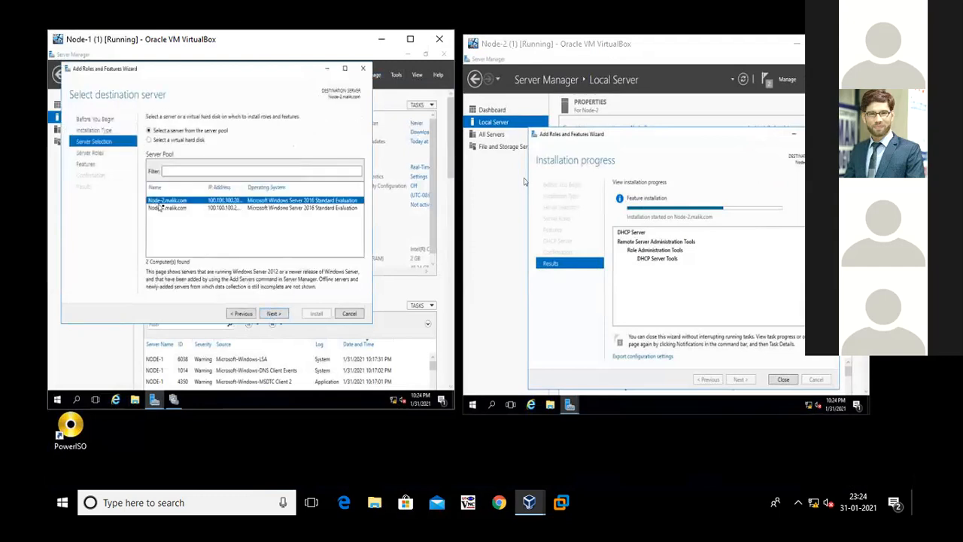
{"action": "left_click", "coordinate": [165, 210]}
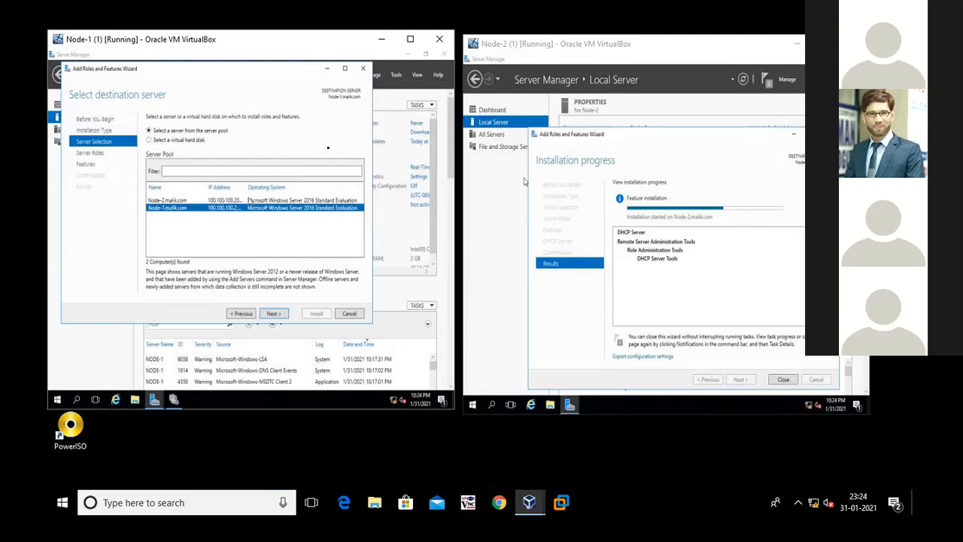
Select the DHCP Server role with its management tools, keep the default features, and install it on Node-1
{"action": "left_click", "coordinate": [280, 314]}
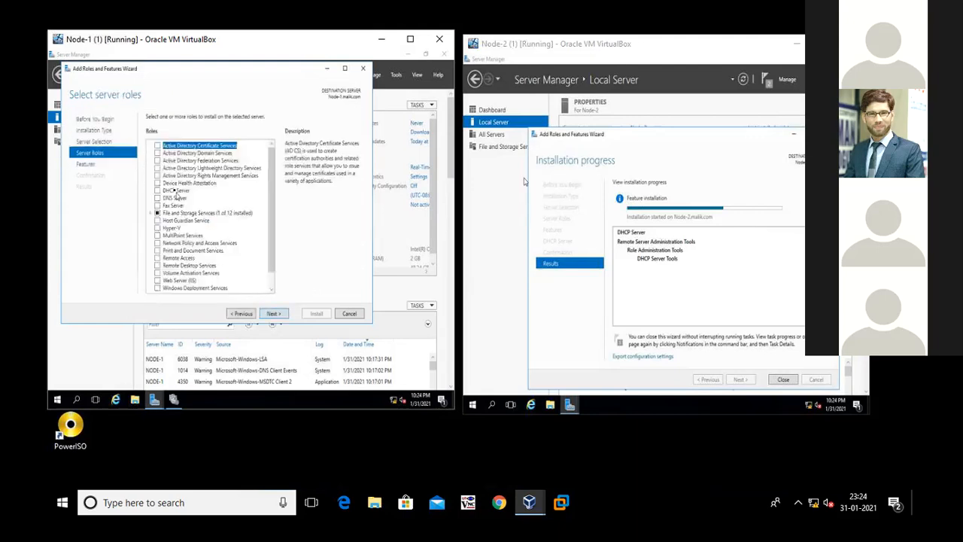
{"action": "left_click", "coordinate": [176, 193]}
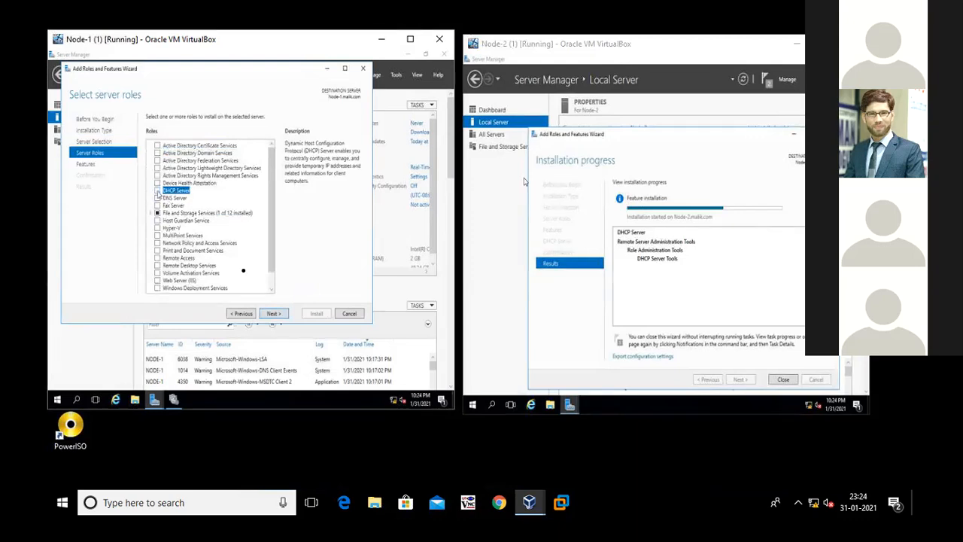
{"action": "left_click", "coordinate": [242, 271]}
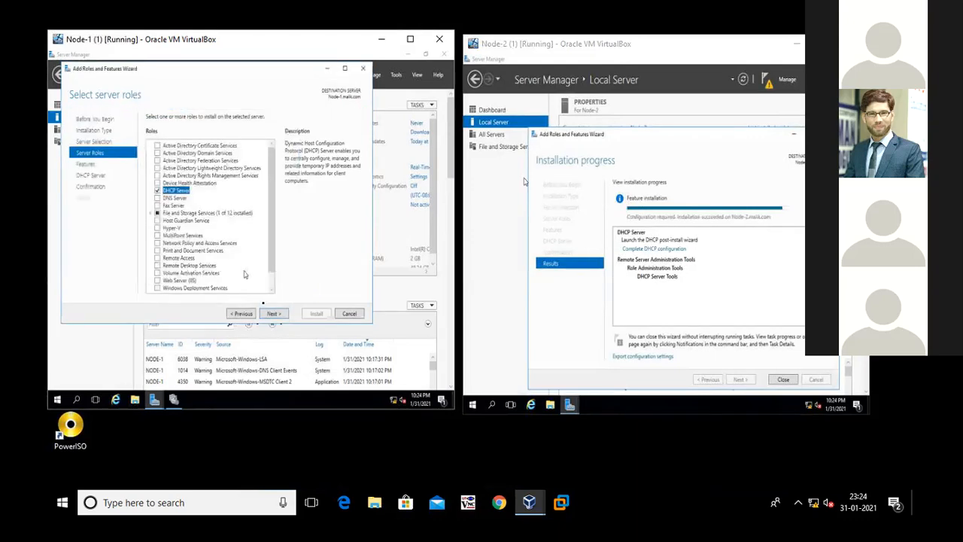
{"action": "left_click", "coordinate": [272, 313]}
{"action": "left_click", "coordinate": [272, 314]}
{"action": "left_click", "coordinate": [272, 314]}
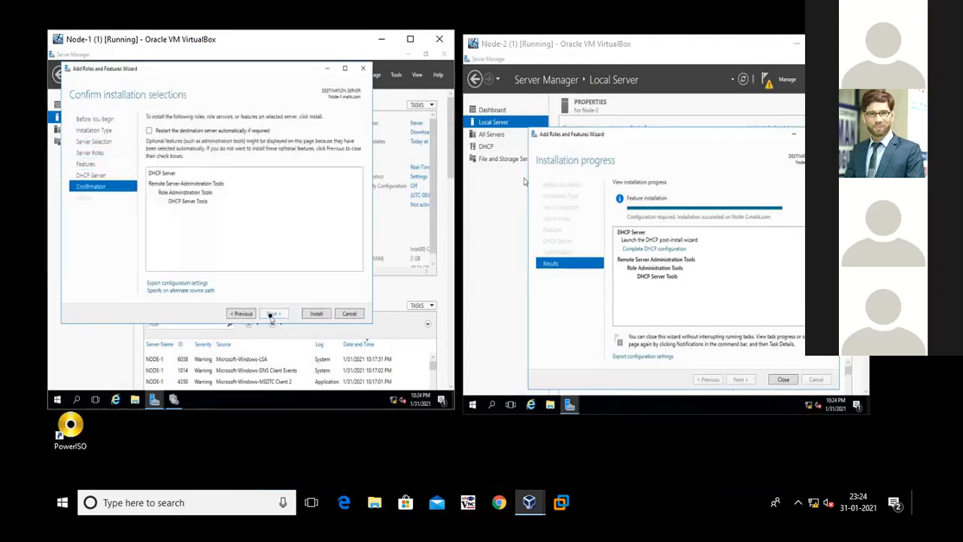
{"action": "left_click", "coordinate": [316, 314]}
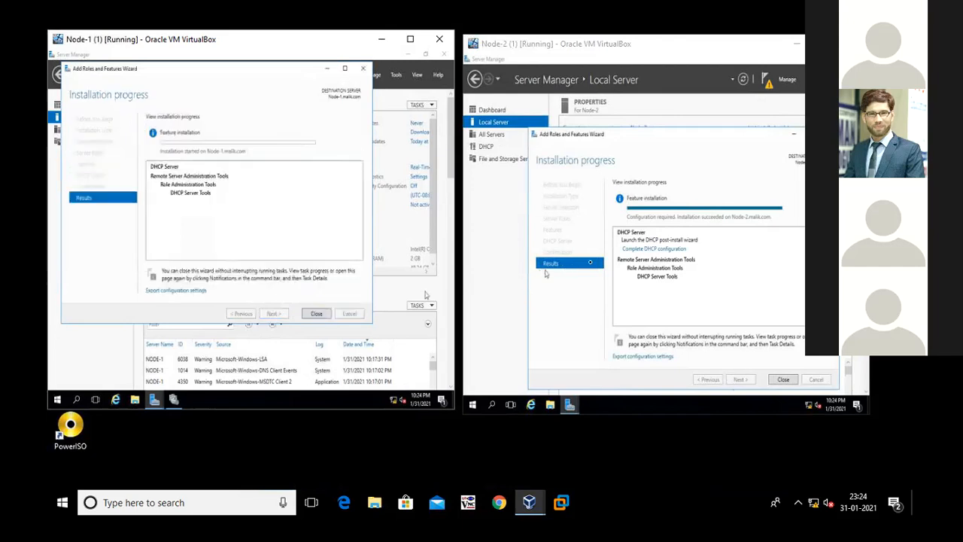
Complete the DHCP post-install configuration on Node-2, authorizing the server with the preset domain administrator credentials, and close both wizards
{"action": "left_click", "coordinate": [634, 249]}
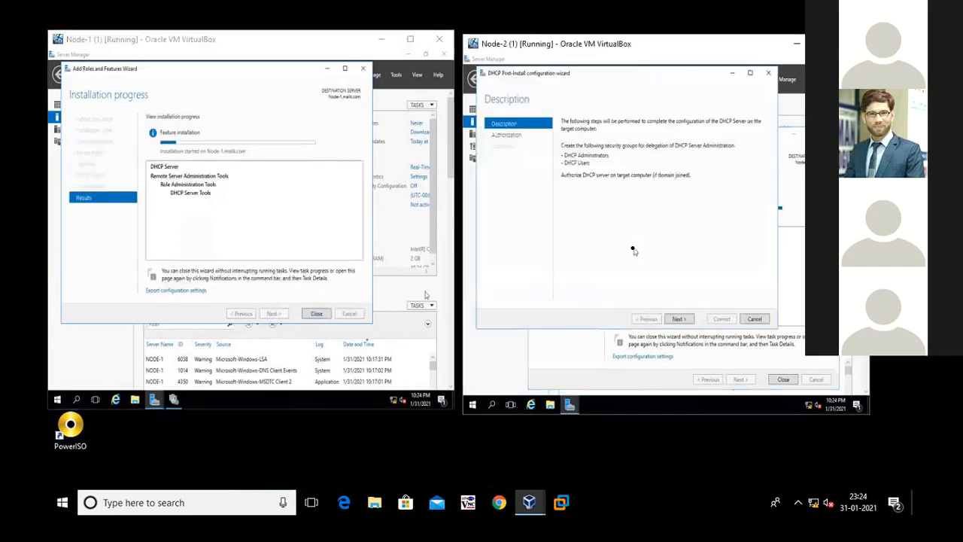
{"action": "left_click", "coordinate": [678, 319]}
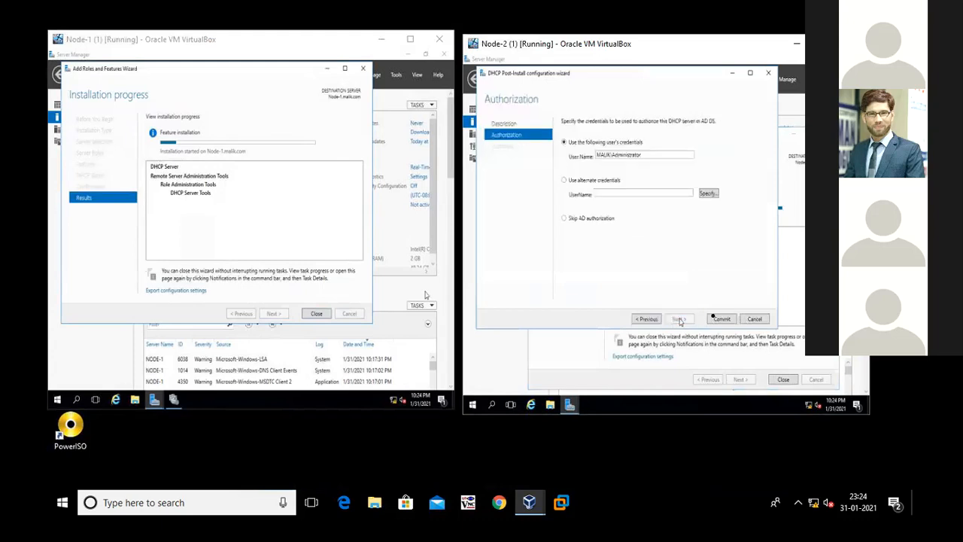
{"action": "left_click", "coordinate": [717, 319]}
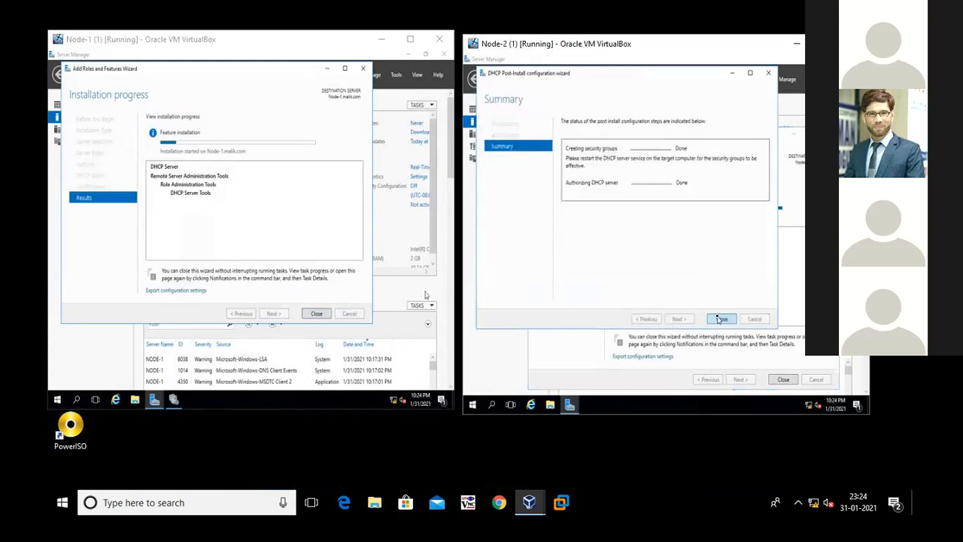
{"action": "left_click", "coordinate": [718, 320]}
{"action": "left_click", "coordinate": [783, 380]}
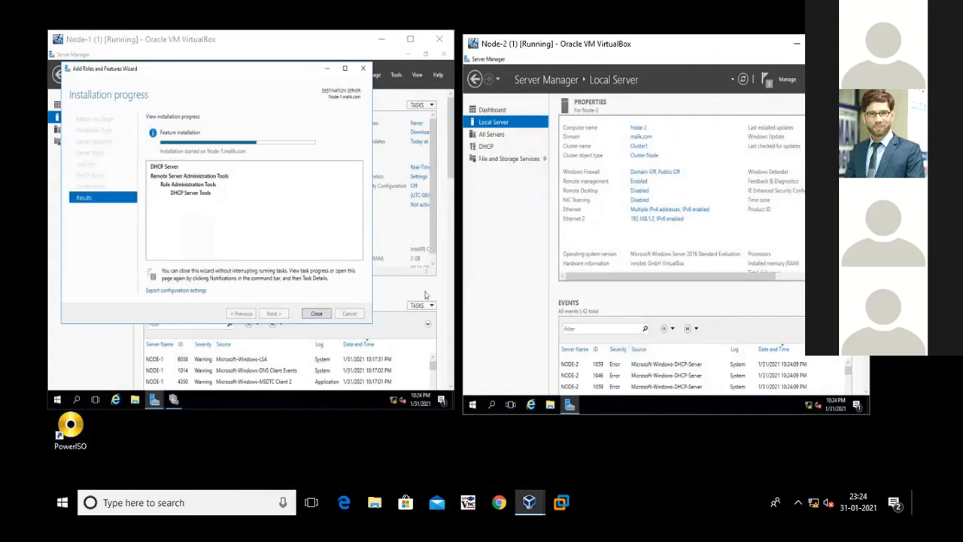
Open Failover Cluster Manager on Node-2, expand Cluster1.malik.com, and check its configured roles
{"action": "left_click", "coordinate": [811, 79]}
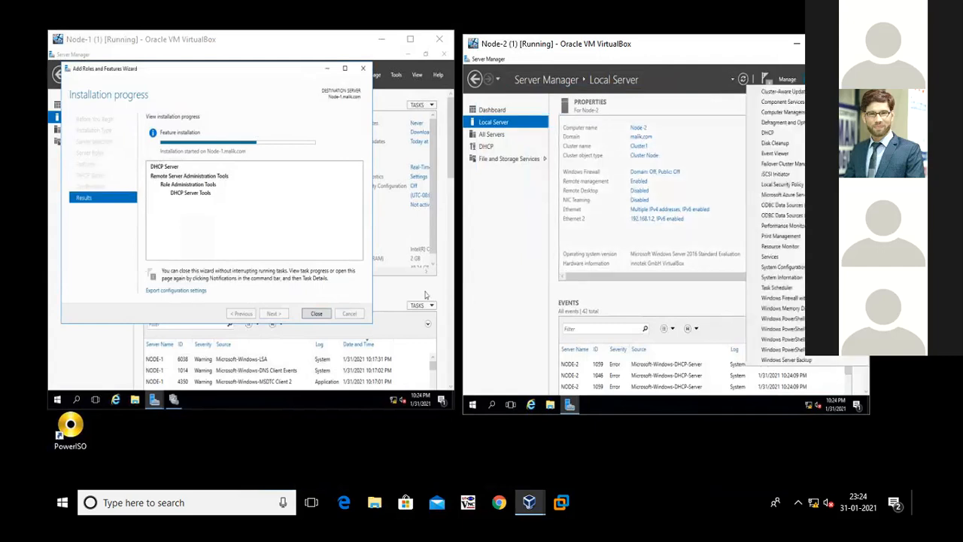
{"action": "left_click", "coordinate": [802, 165]}
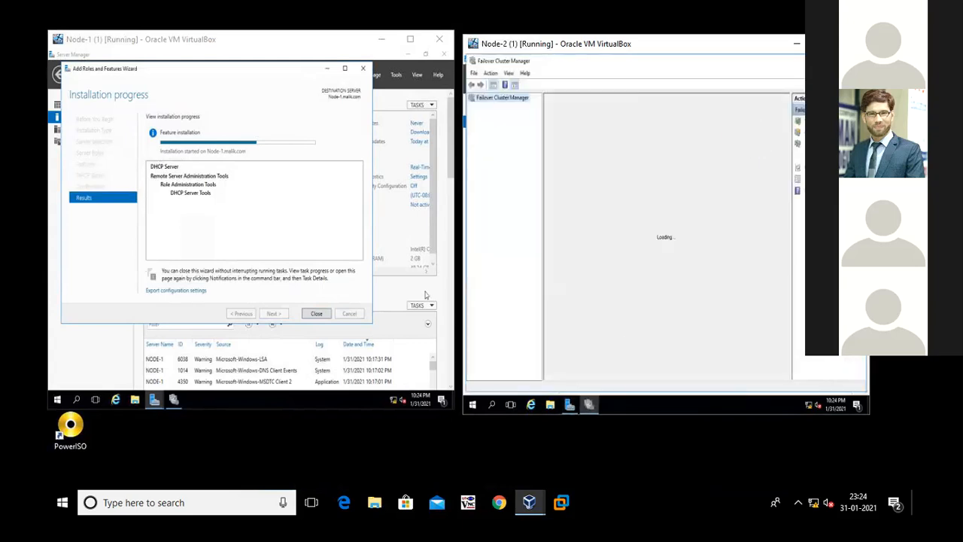
{"action": "double_click", "coordinate": [586, 43]}
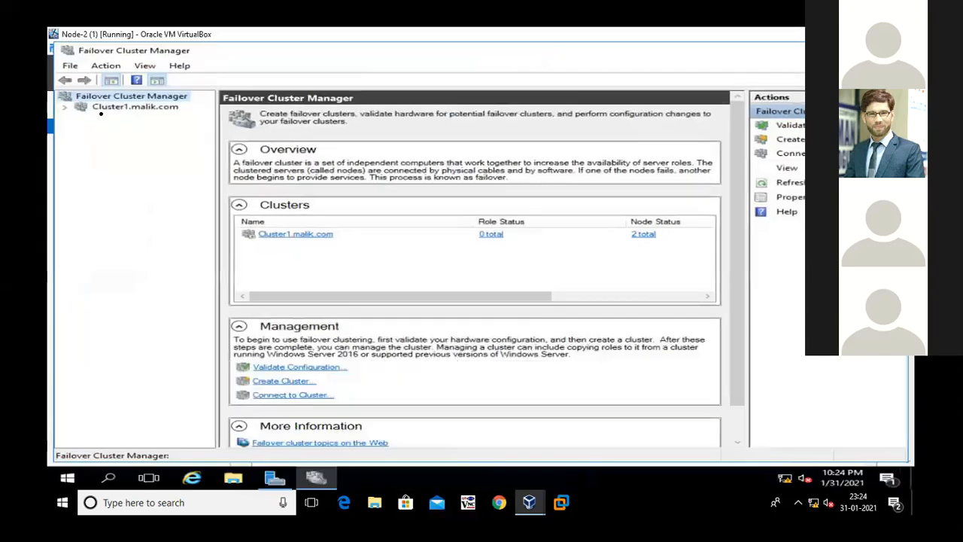
{"action": "left_click", "coordinate": [64, 107]}
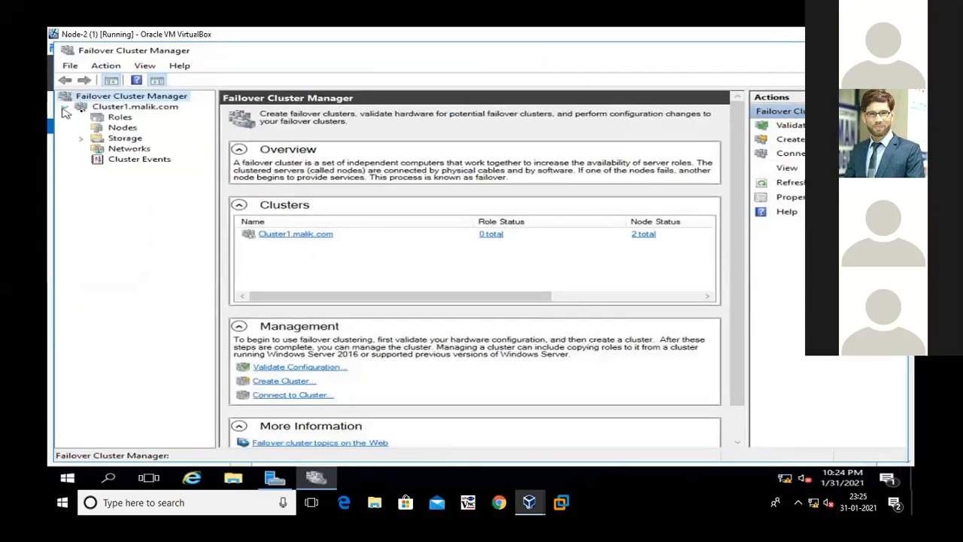
{"action": "left_click", "coordinate": [119, 118]}
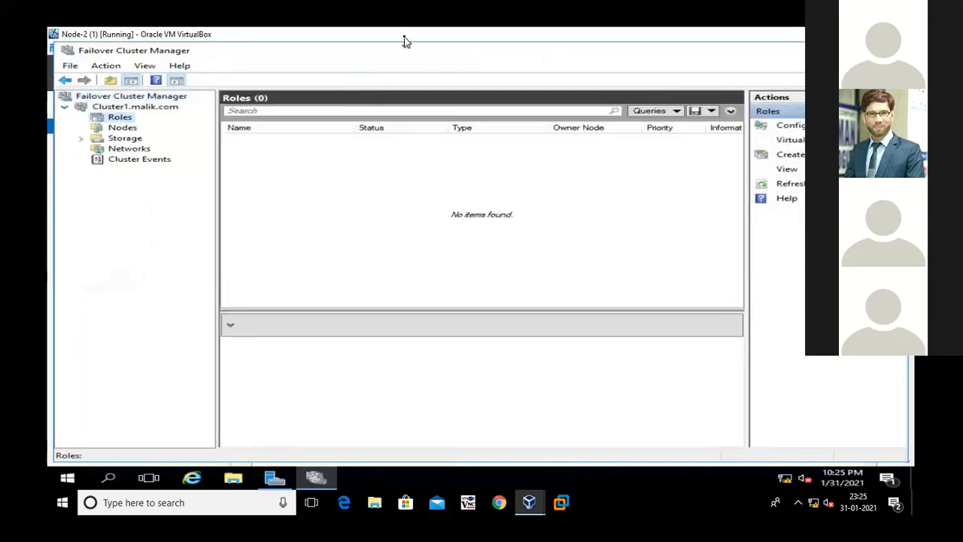
{"action": "double_click", "coordinate": [404, 40]}
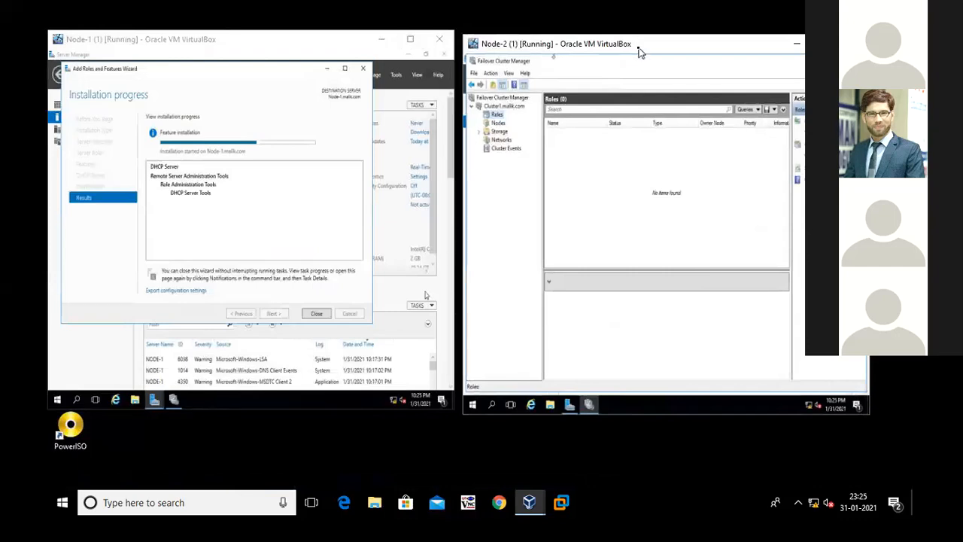
{"action": "double_click", "coordinate": [639, 52]}
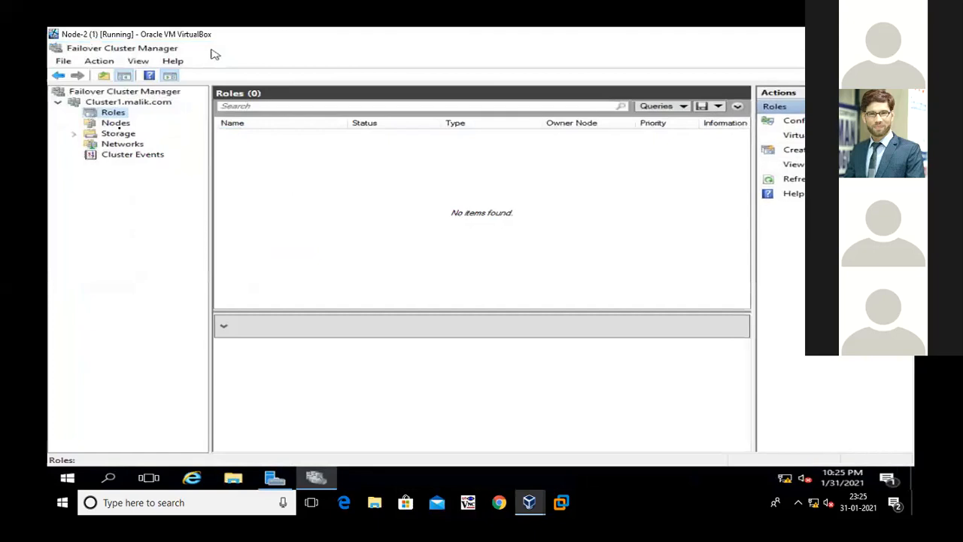
Examine the nodes and storage disks of Cluster1.malik.com on Node-2, including disk status, assignment and owner node
{"action": "left_click", "coordinate": [122, 127]}
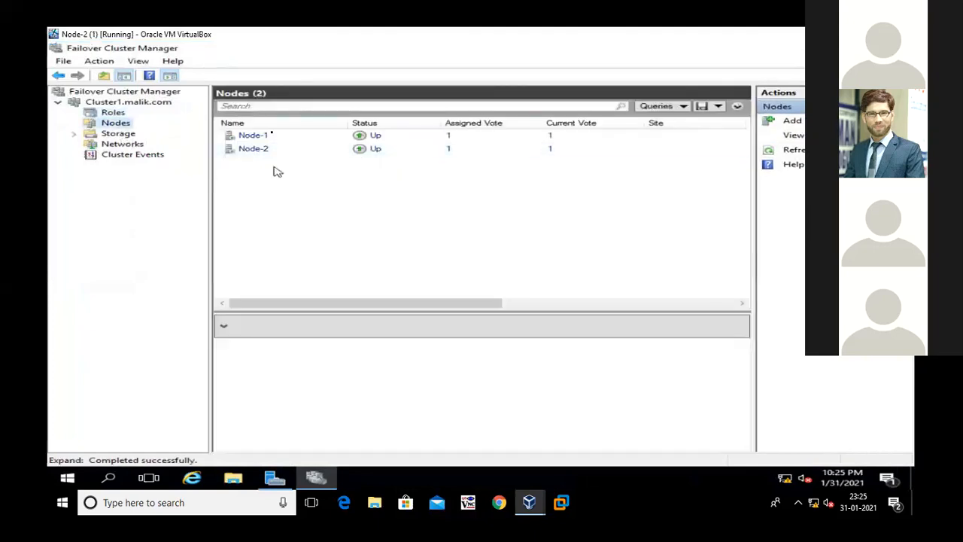
{"action": "left_click", "coordinate": [122, 135]}
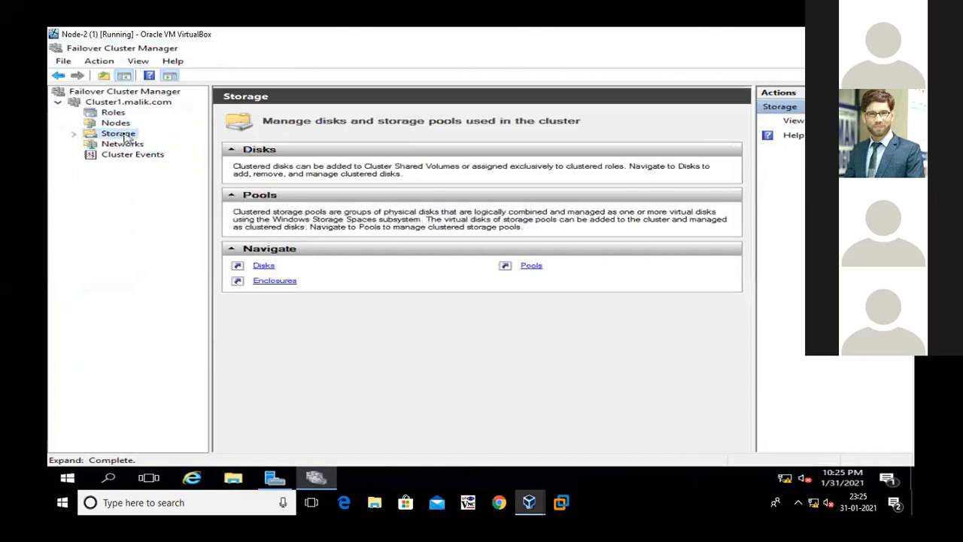
{"action": "double_click", "coordinate": [125, 135]}
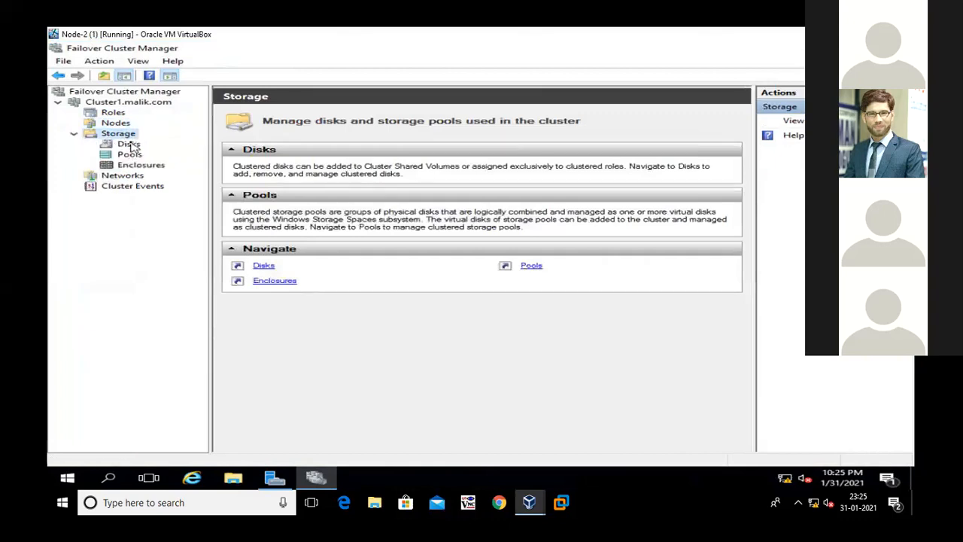
{"action": "left_click", "coordinate": [130, 143]}
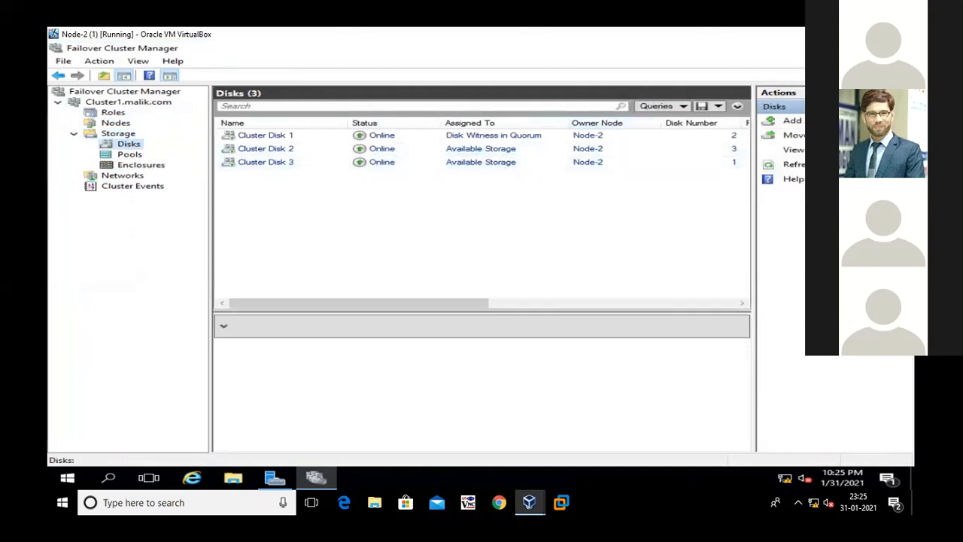
{"action": "left_click", "coordinate": [871, 35]}
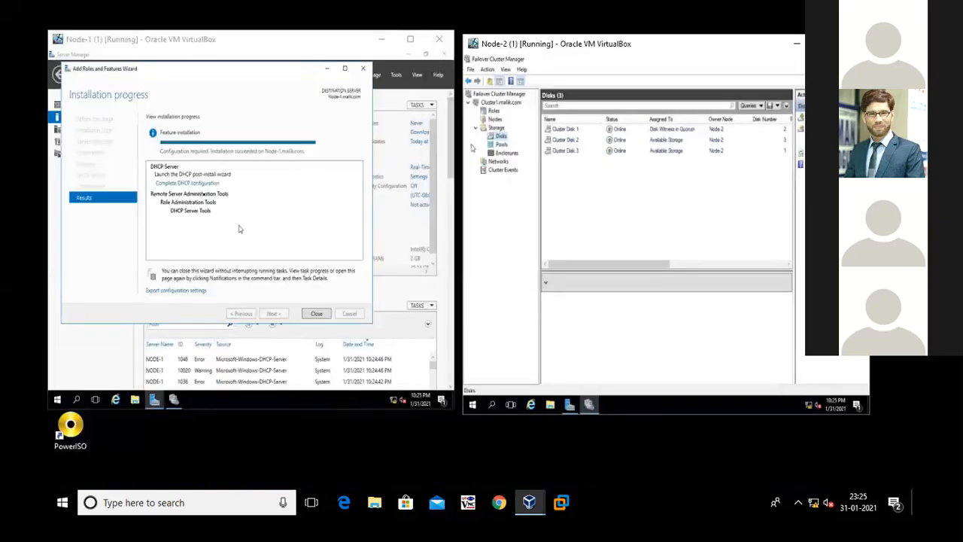
Complete the DHCP post-install configuration on Node-1 with the preset domain administrator credentials, close the wizards, and refresh Server Manager's local server data
{"action": "left_click", "coordinate": [201, 185]}
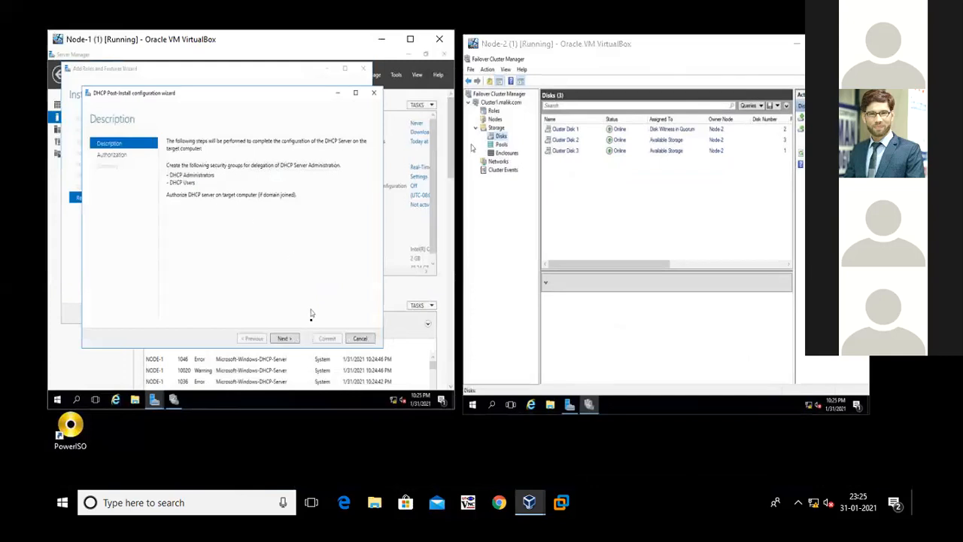
{"action": "left_click", "coordinate": [284, 339]}
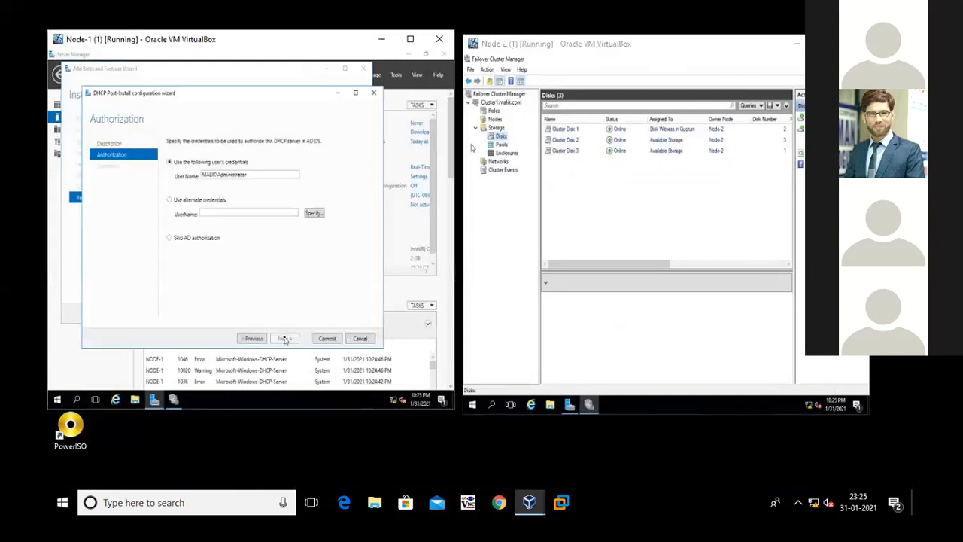
{"action": "left_click", "coordinate": [326, 339]}
{"action": "left_click", "coordinate": [325, 339]}
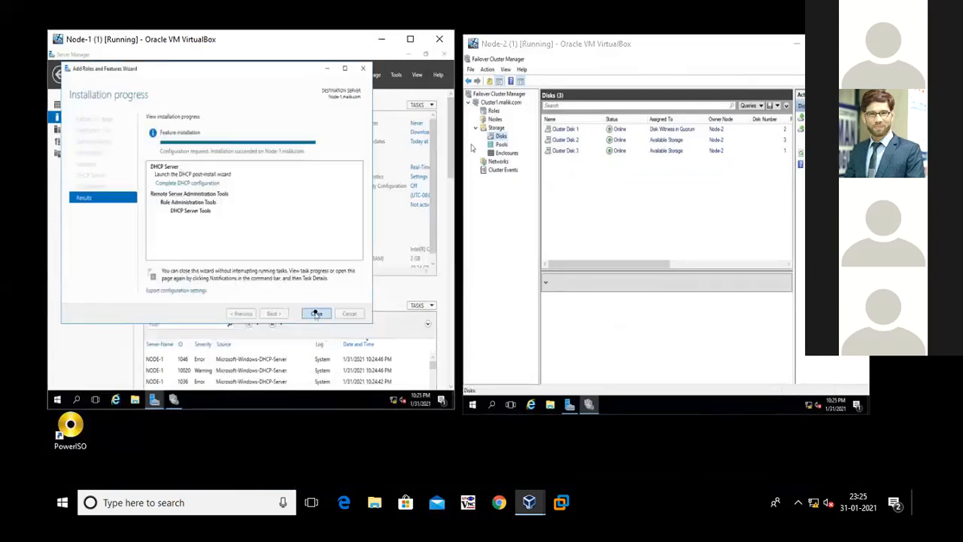
{"action": "left_click", "coordinate": [317, 314]}
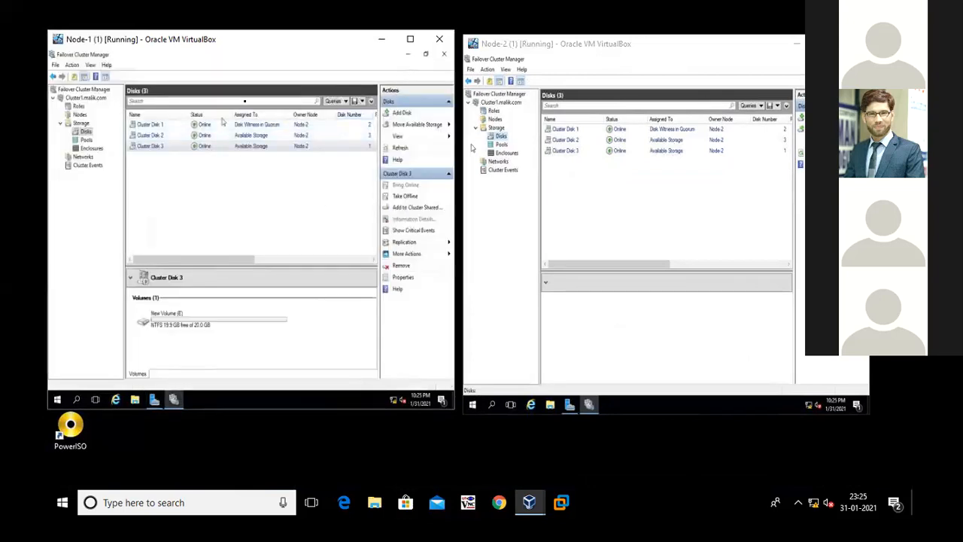
{"action": "left_click", "coordinate": [154, 400]}
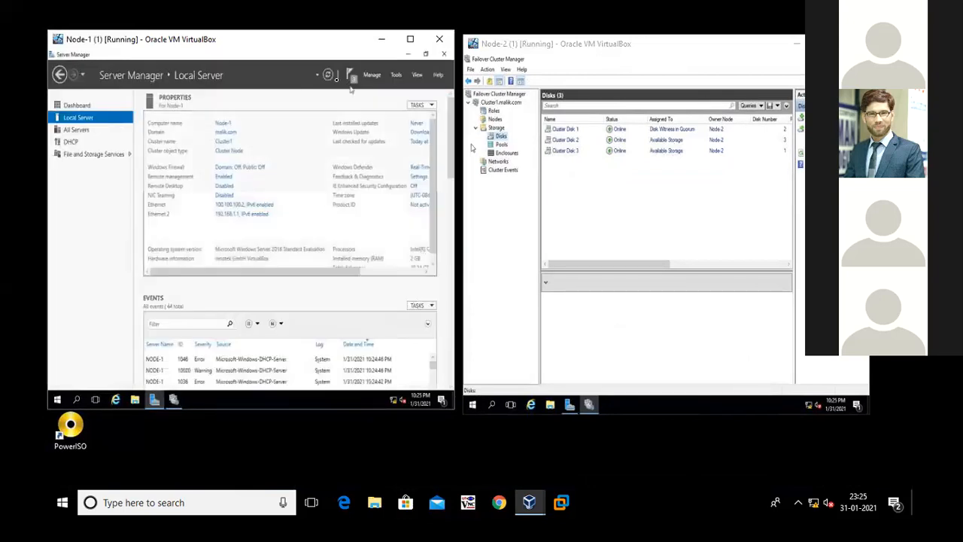
{"action": "left_click", "coordinate": [328, 77]}
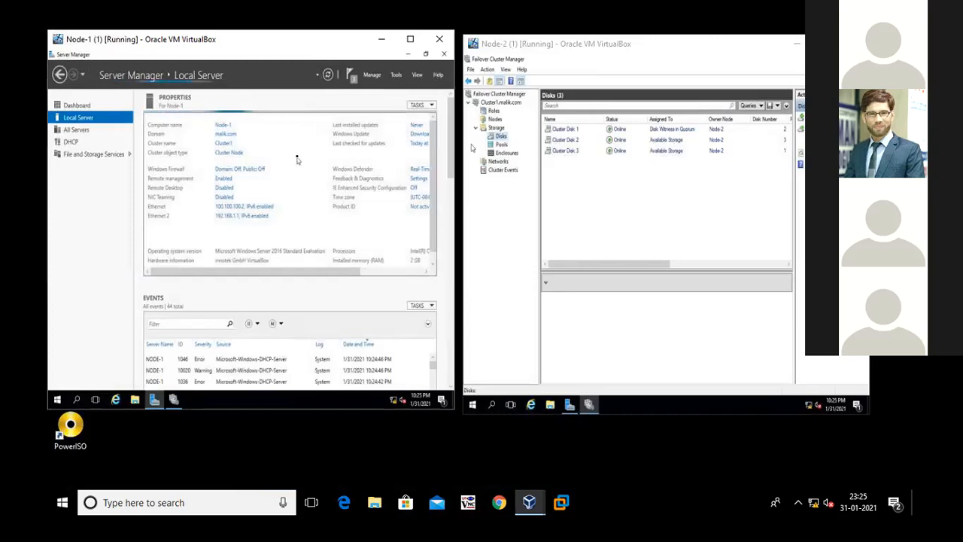